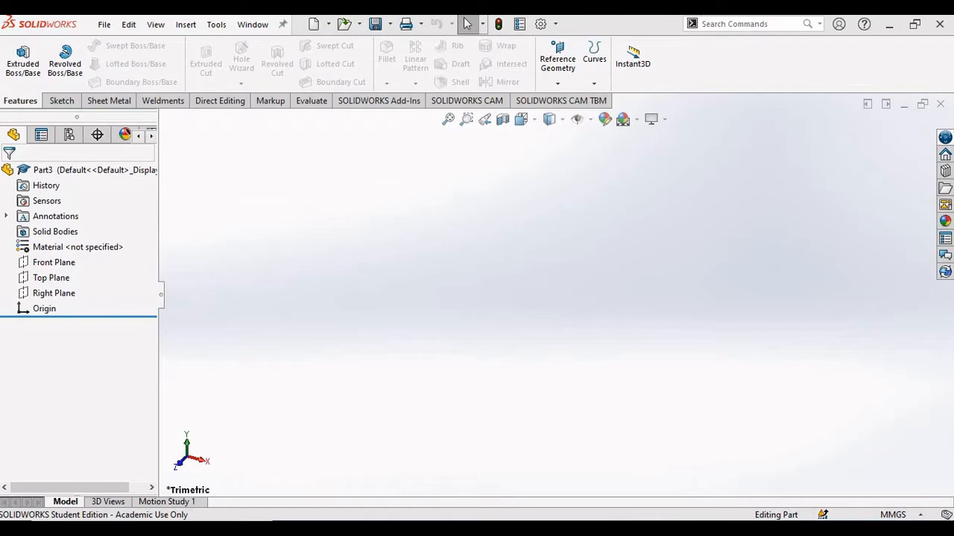
Switch to PDF Annotator and underline the handwritten "Front view" and "Side view" labels above the drawings on page 18
key("alt+Tab")
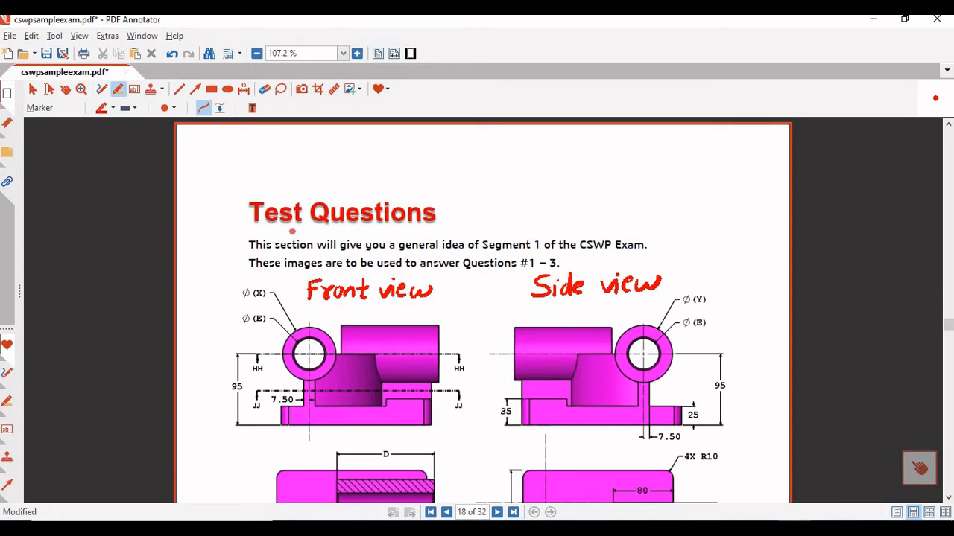
scroll(292, 232, "down", 1)
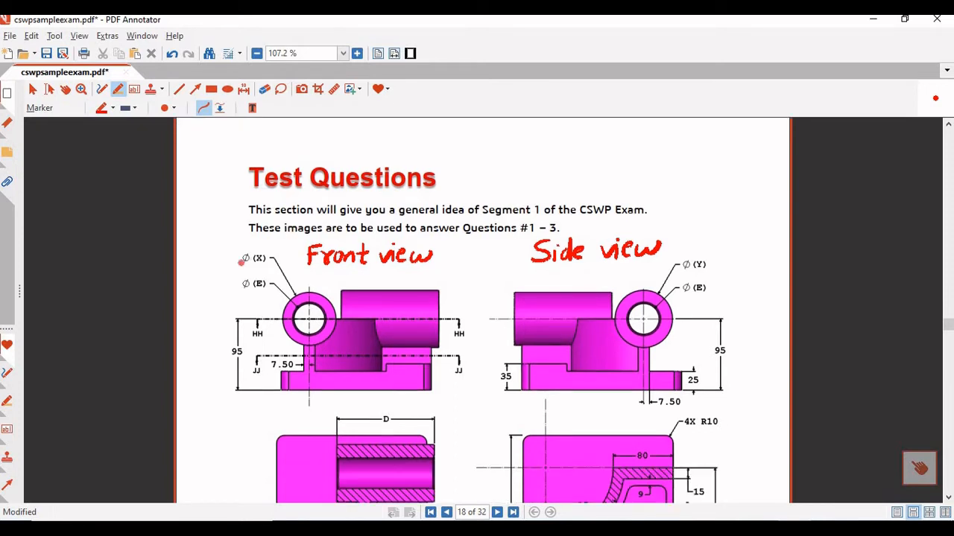
scroll(241, 261, "down", 1)
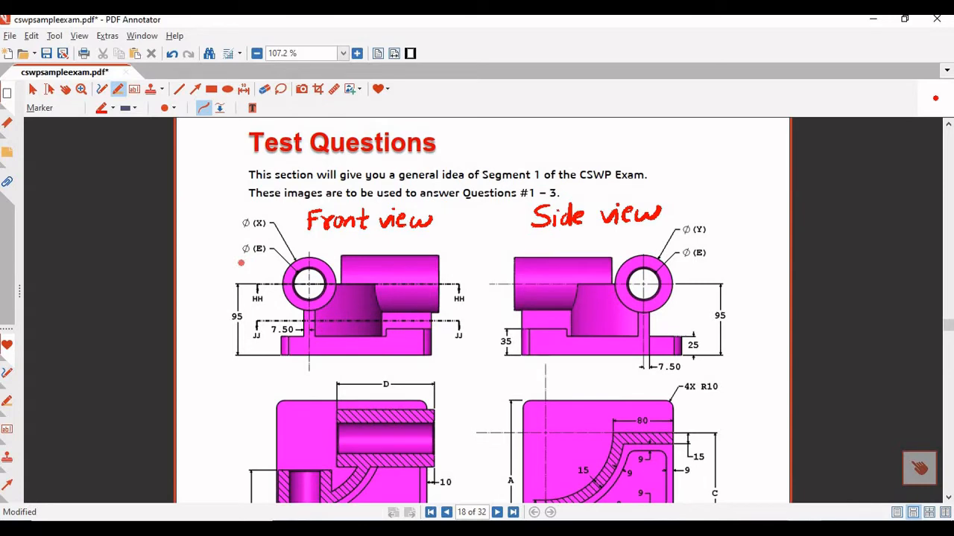
scroll(241, 263, "down", 2)
scroll(241, 262, "down", 6)
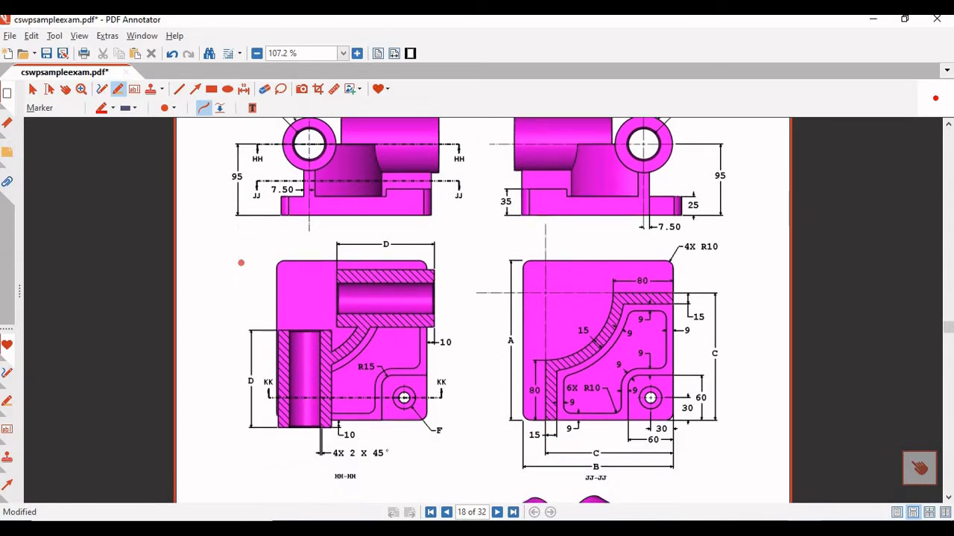
scroll(240, 262, "up", 6)
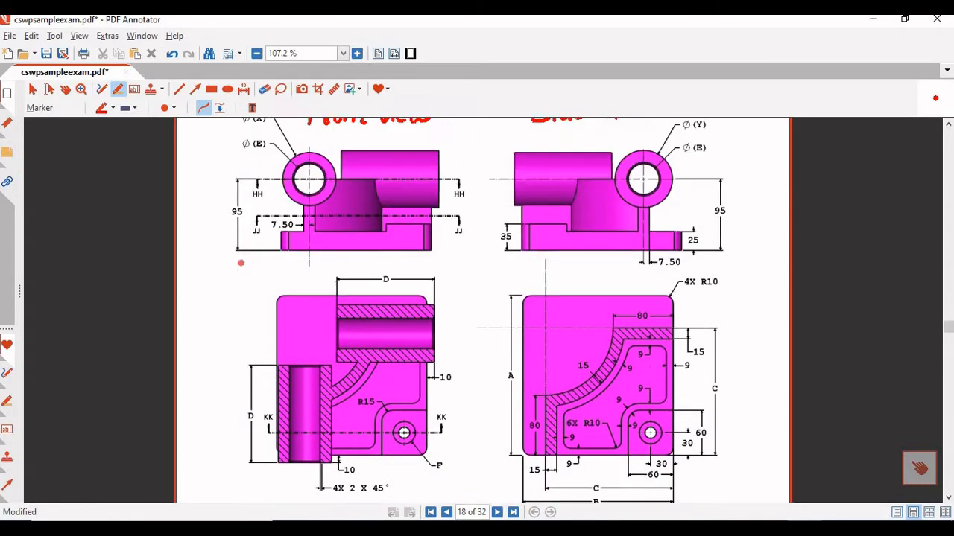
scroll(241, 263, "up", 1)
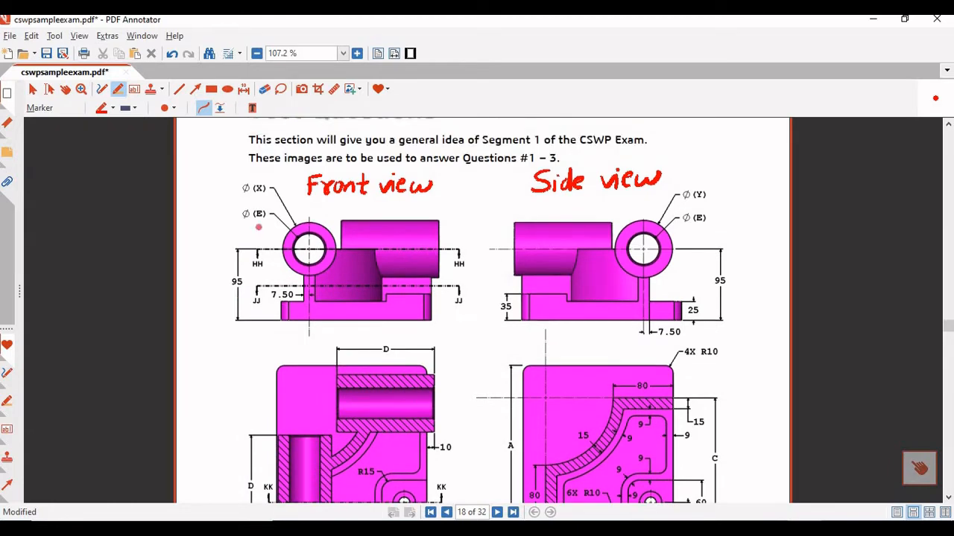
left_click_drag(312, 202, 432, 199)
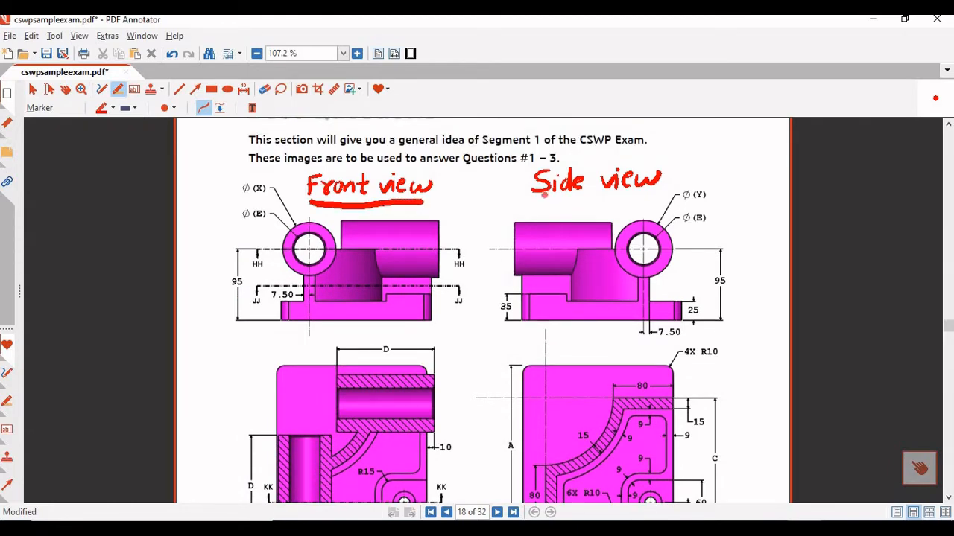
left_click_drag(535, 201, 652, 195)
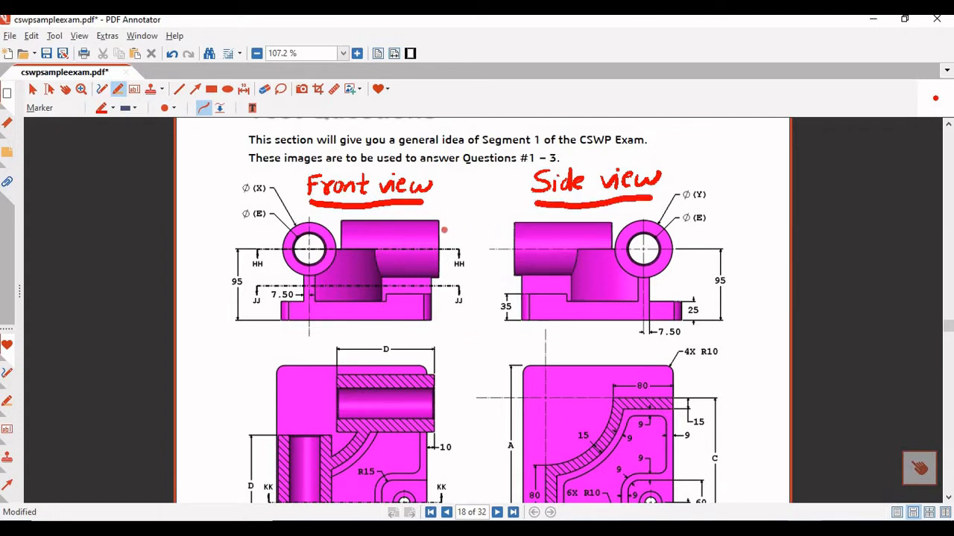
Examine section views HH-HH, JJ-JJ and KK-KK and the isometric view of the part on page 18
scroll(444, 230, "down", 3)
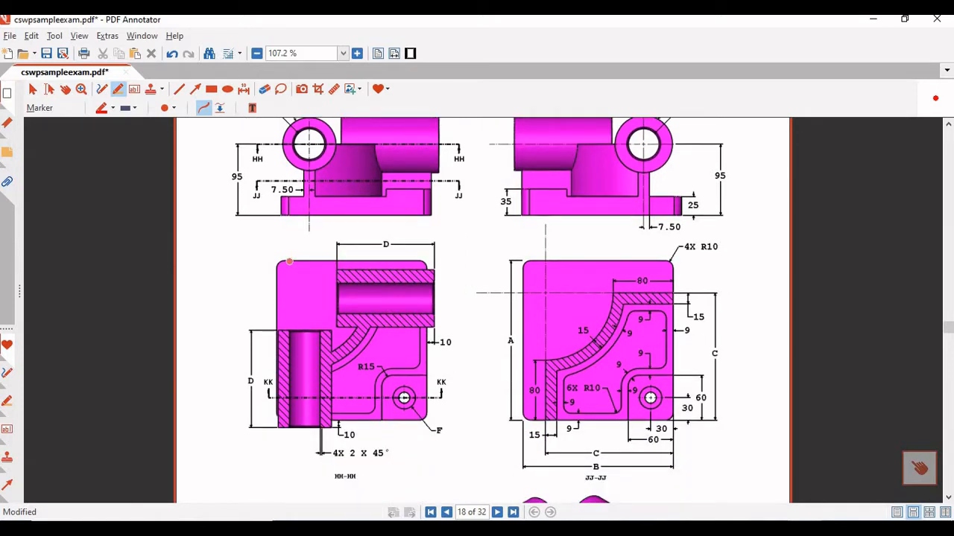
scroll(269, 193, "up", 1)
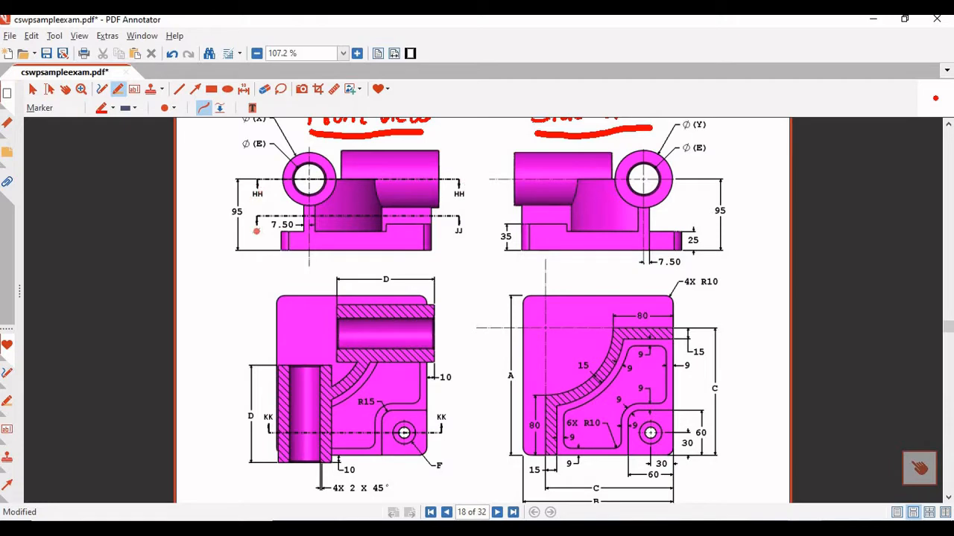
scroll(421, 246, "down", 1)
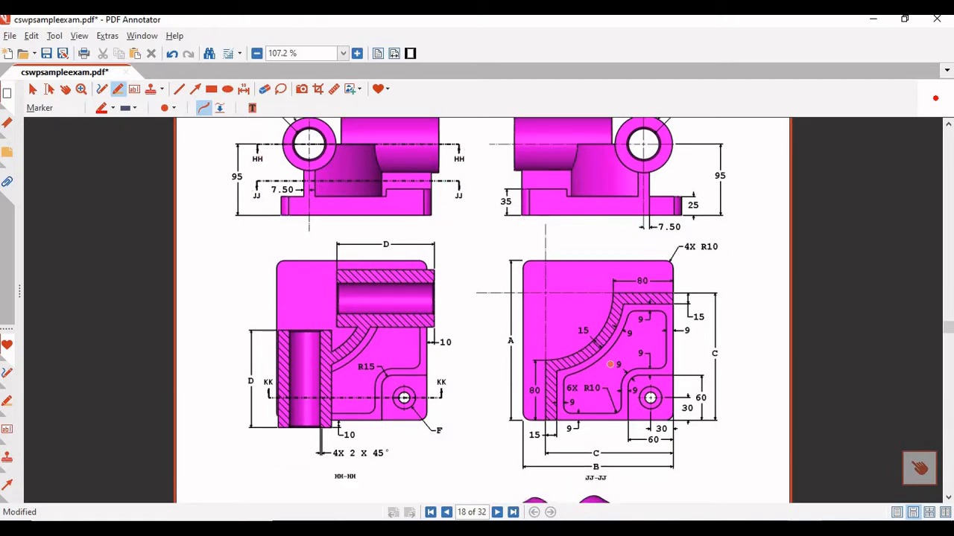
scroll(408, 310, "down", 4)
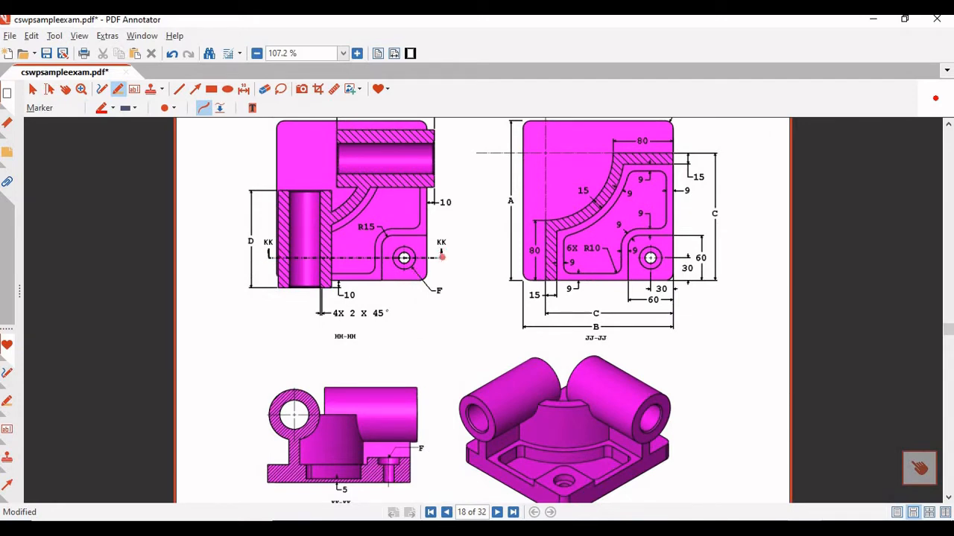
scroll(442, 257, "down", 2)
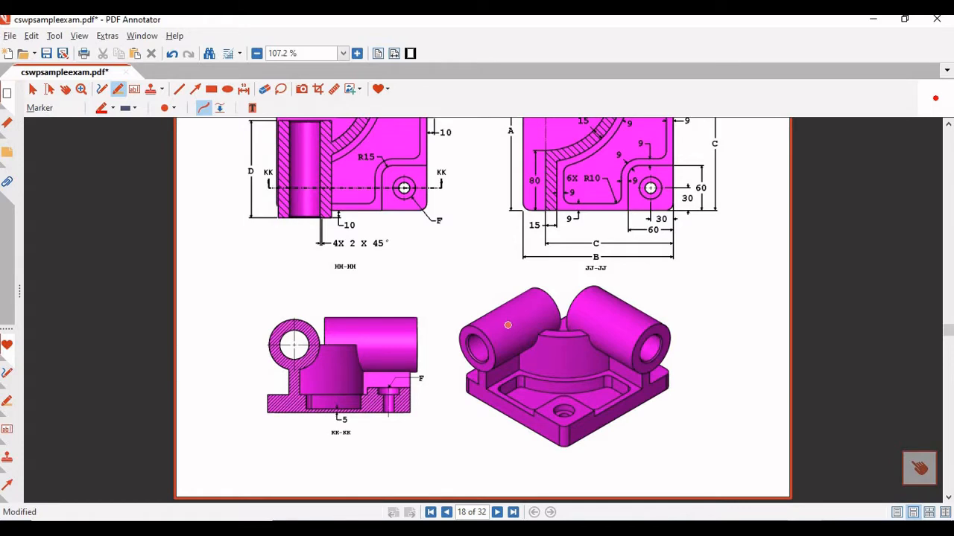
Read the Stage 1 – Initial Part requirements on page 19, including units, material, parameters A to F, equations X and Y, and hints
scroll(338, 270, "down", 10)
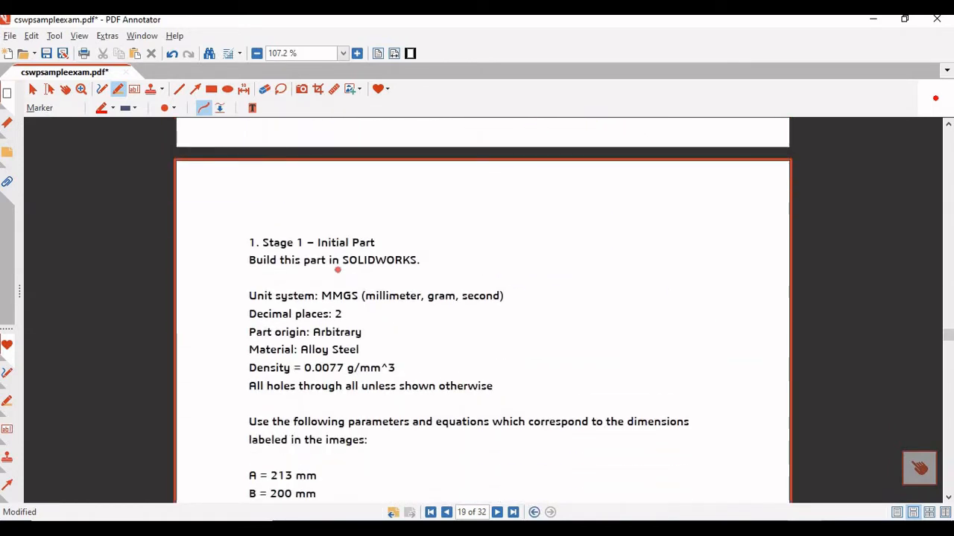
scroll(338, 269, "down", 5)
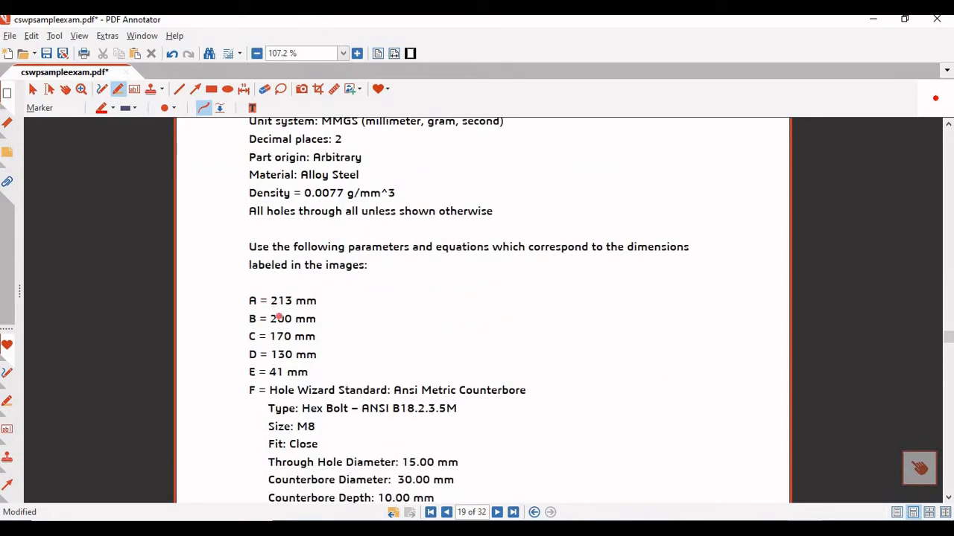
scroll(278, 316, "down", 1)
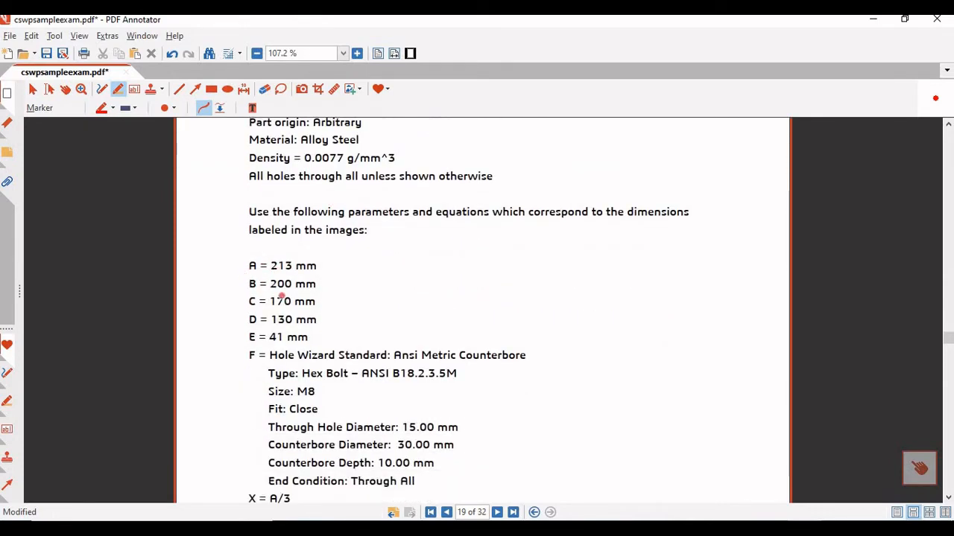
scroll(278, 310, "down", 1)
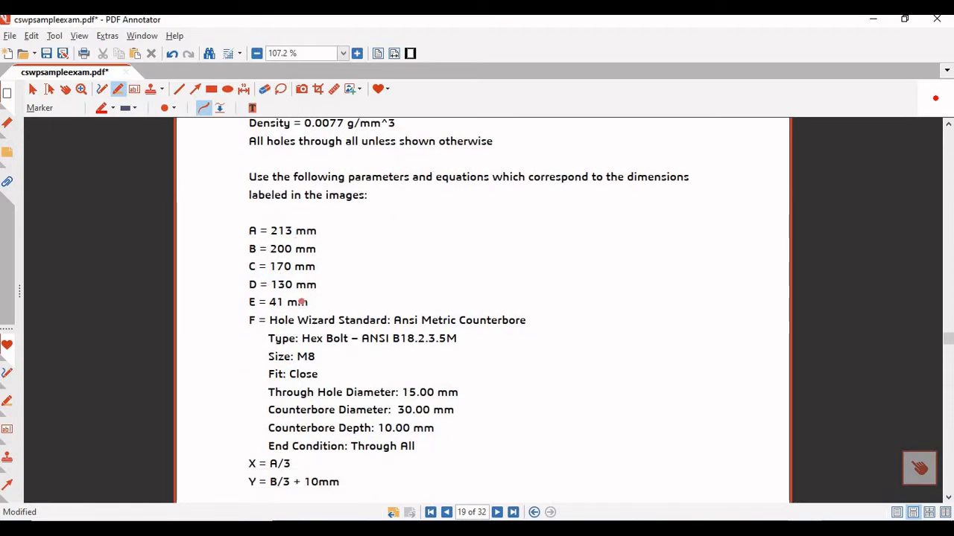
scroll(267, 316, "down", 2)
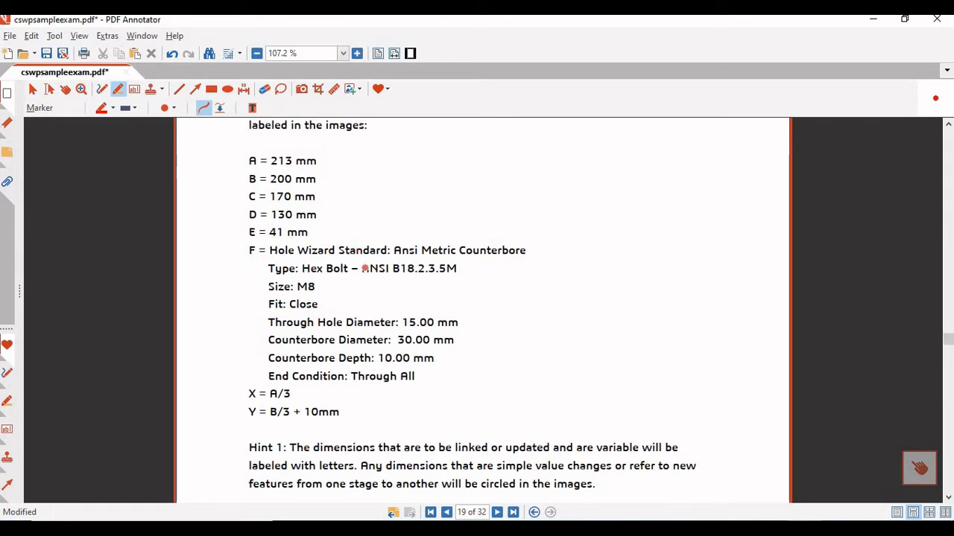
scroll(365, 268, "down", 3)
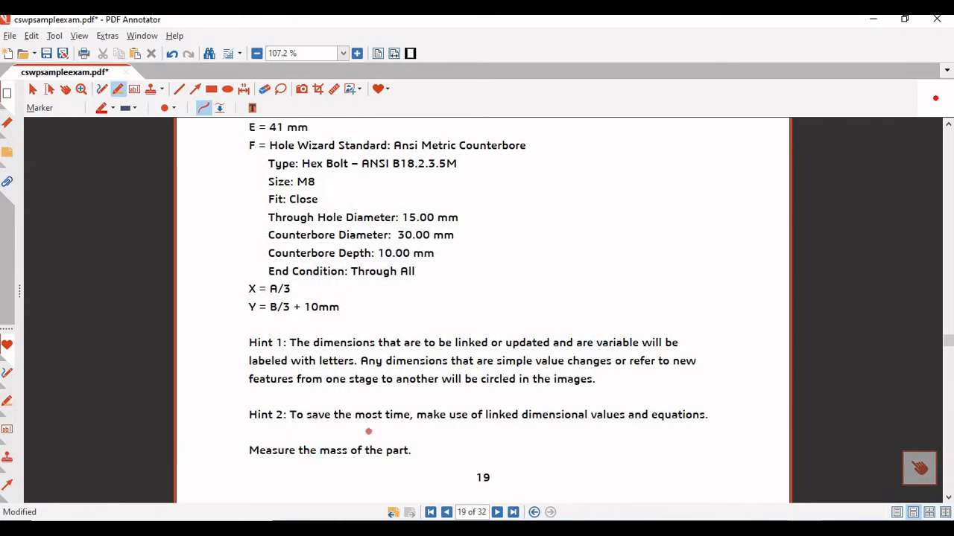
scroll(305, 330, "up", 2)
scroll(305, 330, "up", 8)
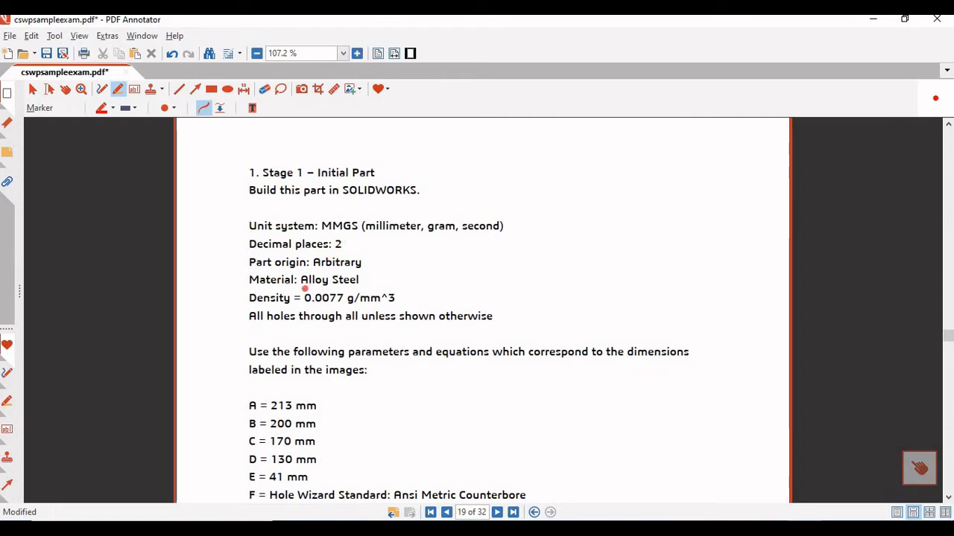
Return to the page 18 drawings and review the front and side views of the part
scroll(474, 301, "up", 8)
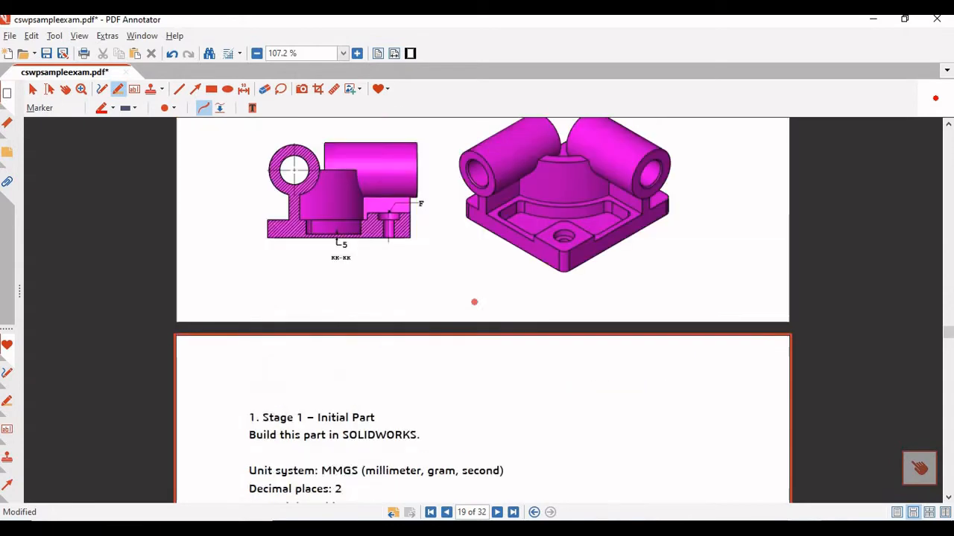
scroll(474, 301, "up", 4)
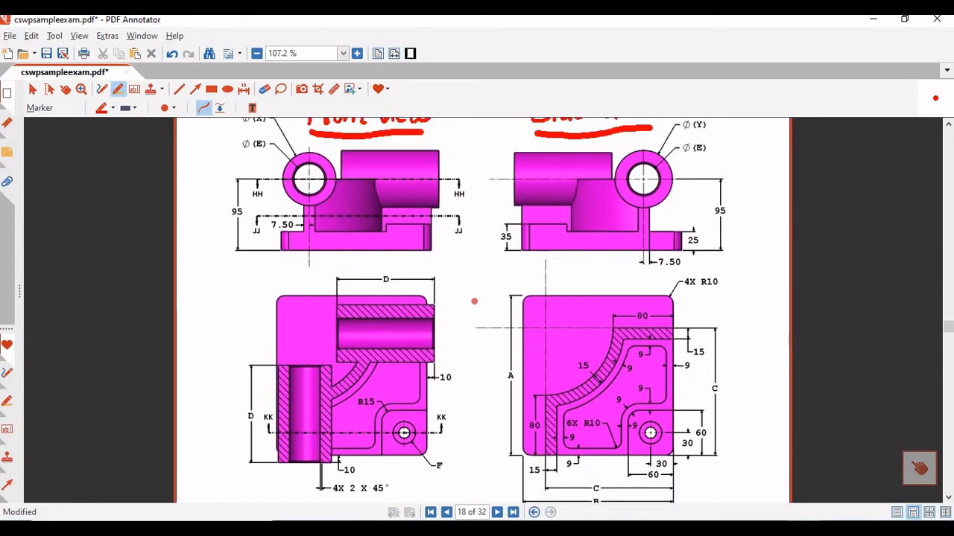
scroll(474, 301, "up", 1)
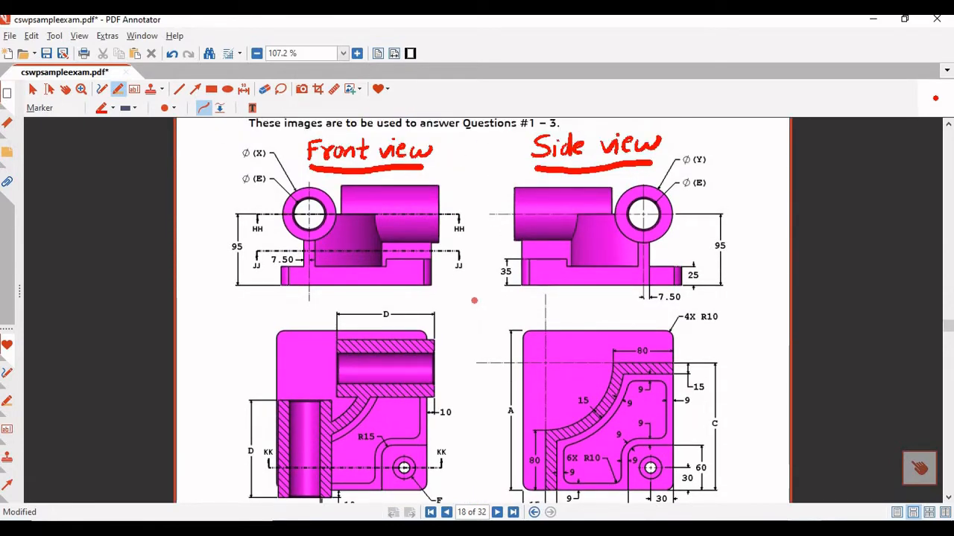
scroll(474, 301, "up", 1)
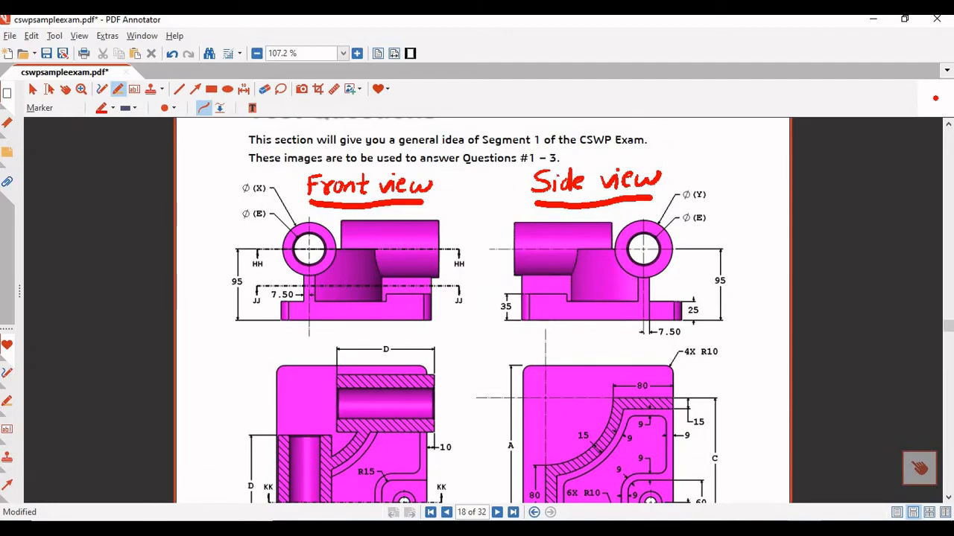
Switch to SOLIDWORKS, display the Tools toolbar and dock it vertically along the window edge beside the task pane
key("alt+Tab")
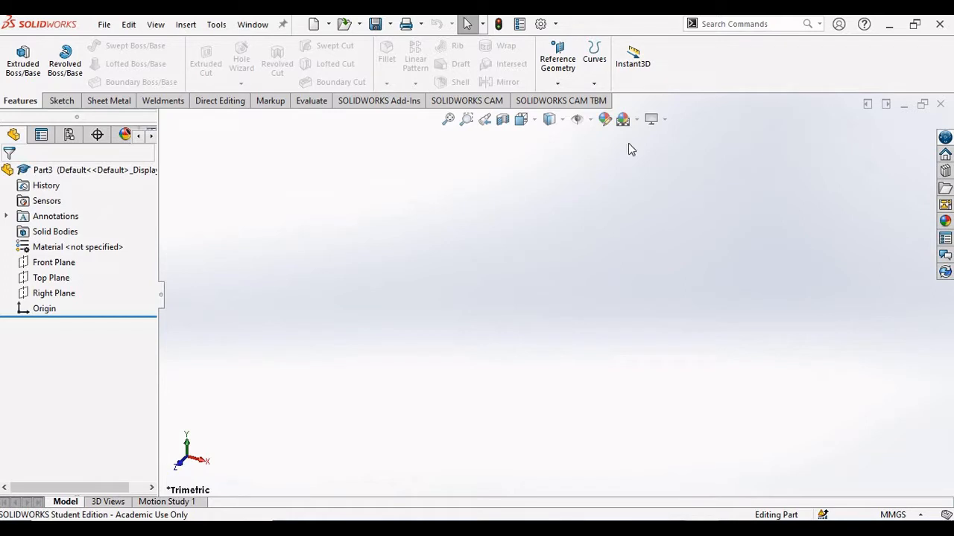
right_click(724, 58)
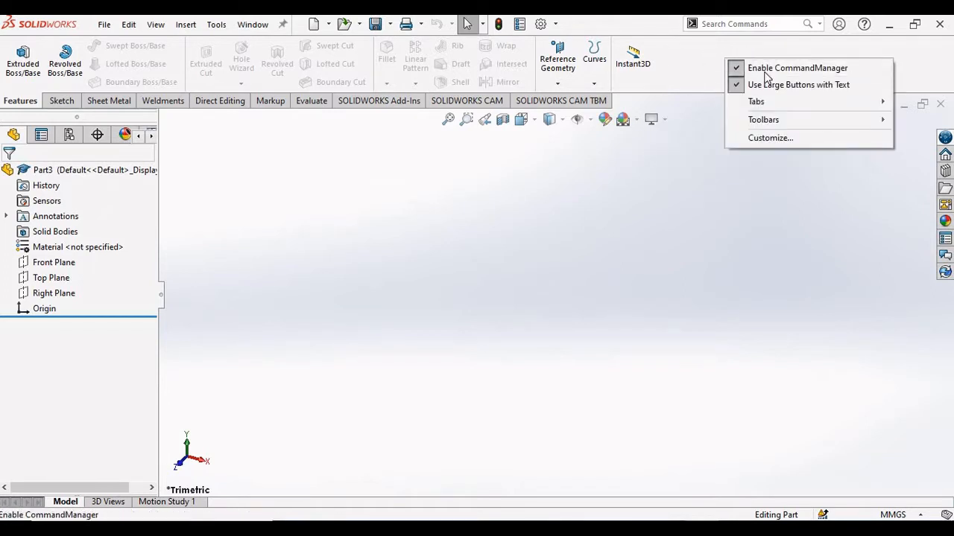
mouse_move(772, 122)
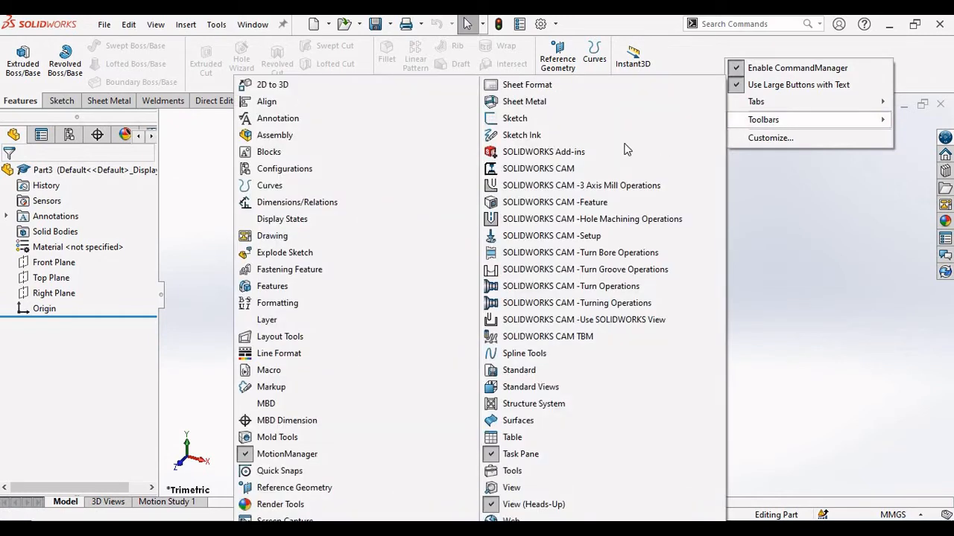
left_click(496, 475)
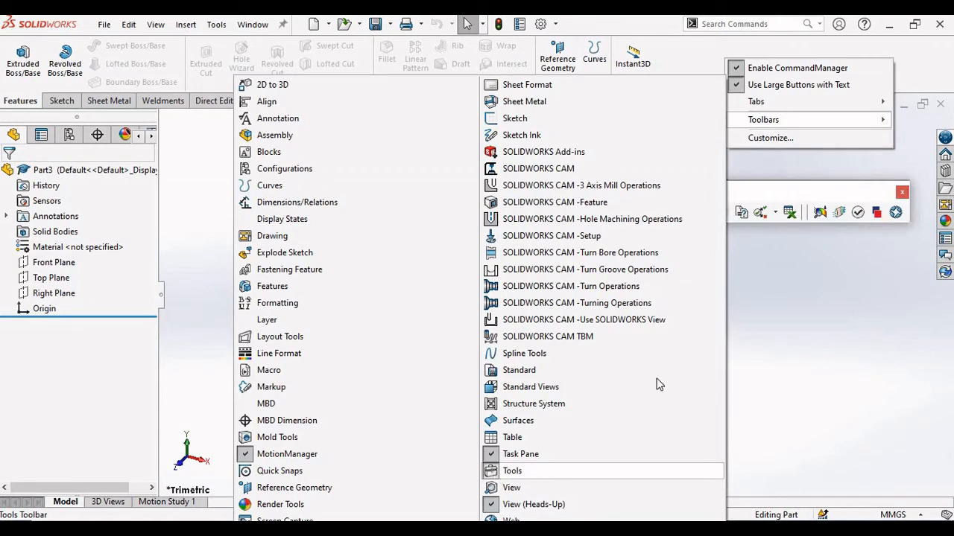
left_click(796, 274)
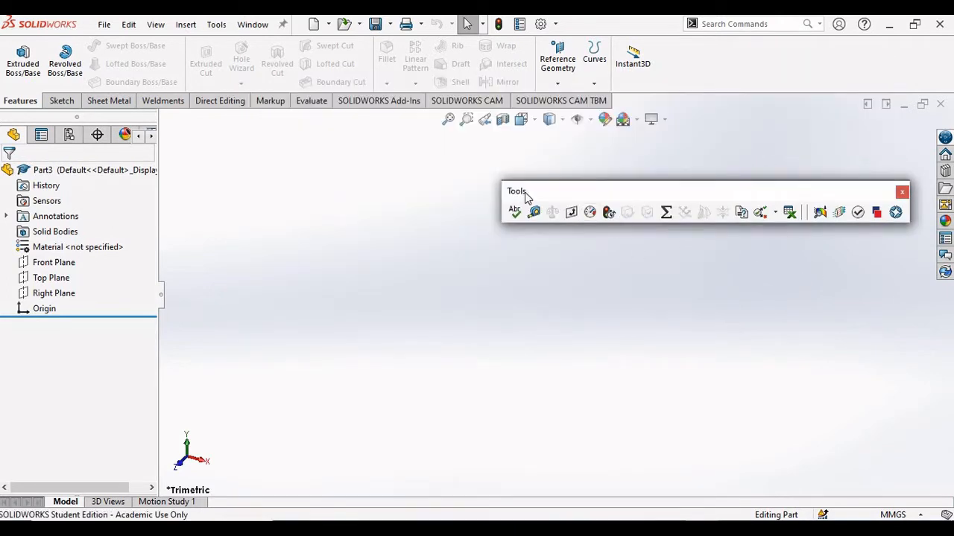
left_click_drag(662, 180, 951, 125)
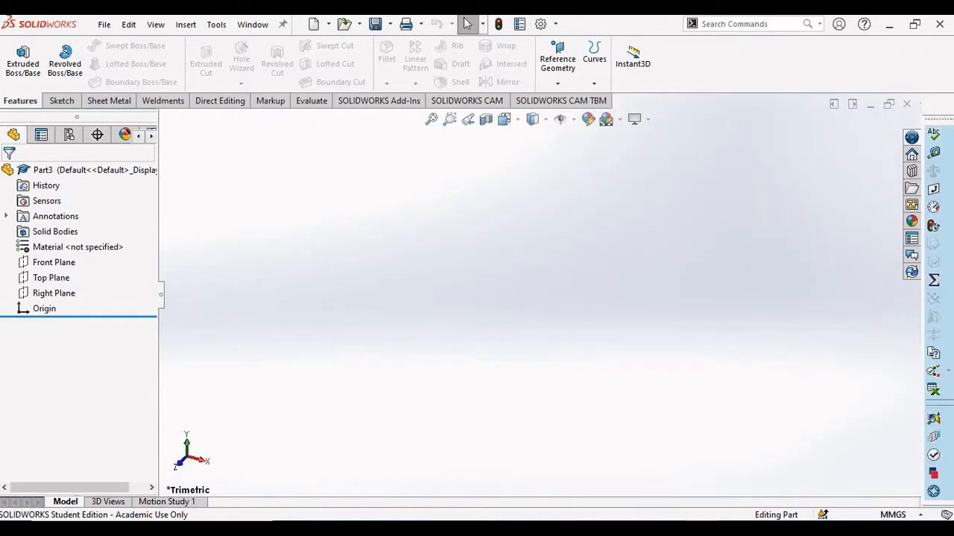
double_click(943, 117)
left_click_drag(547, 190, 943, 119)
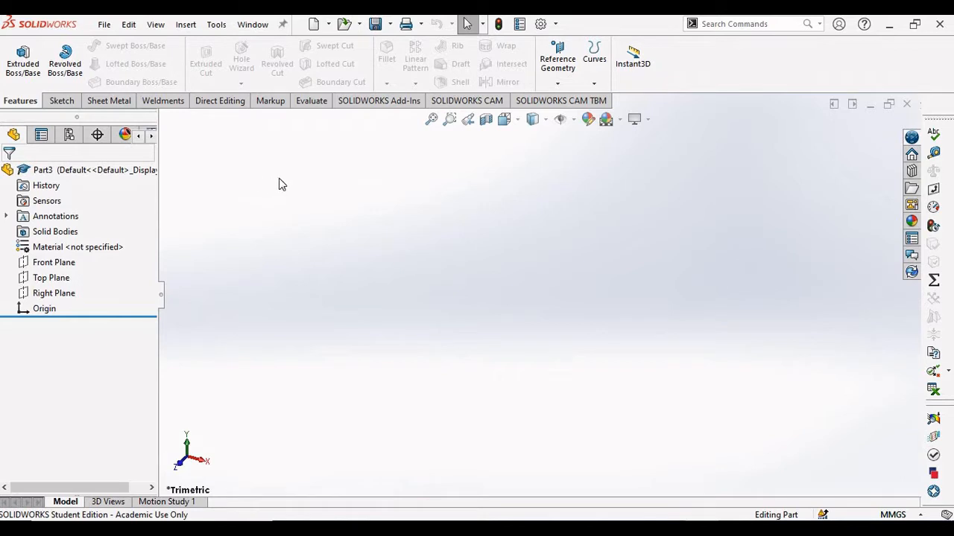
left_click(311, 102)
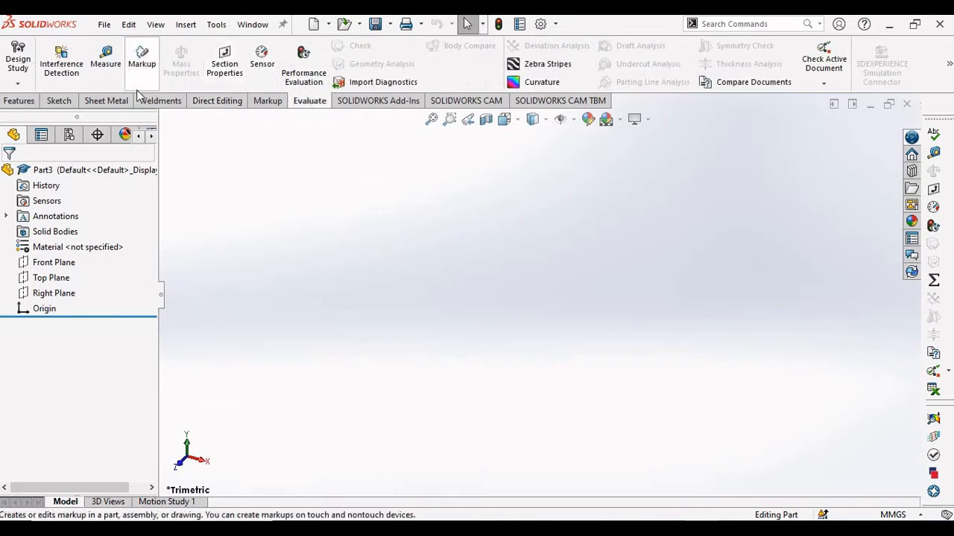
left_click(21, 102)
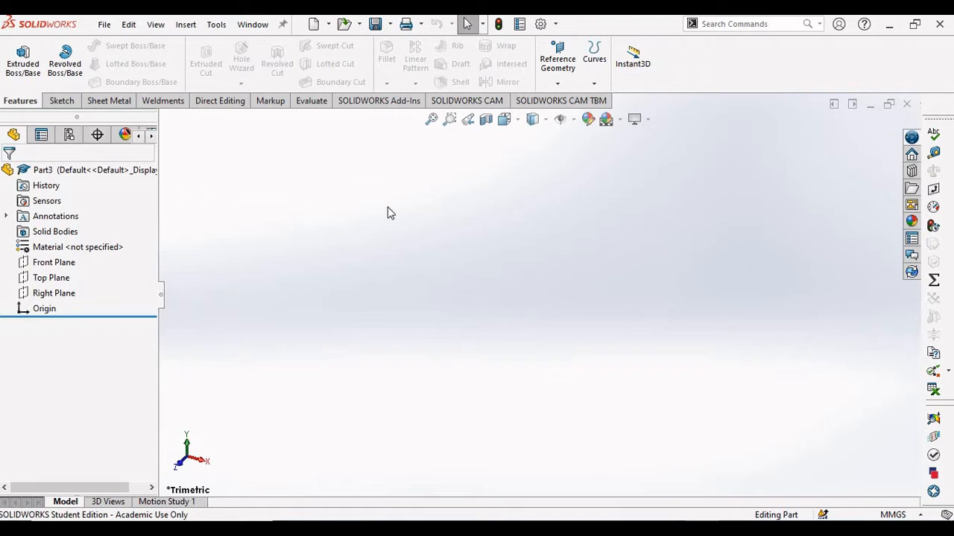
Assign Alloy Steel from the Steel category of the SOLIDWORKS materials library to the part
right_click(72, 252)
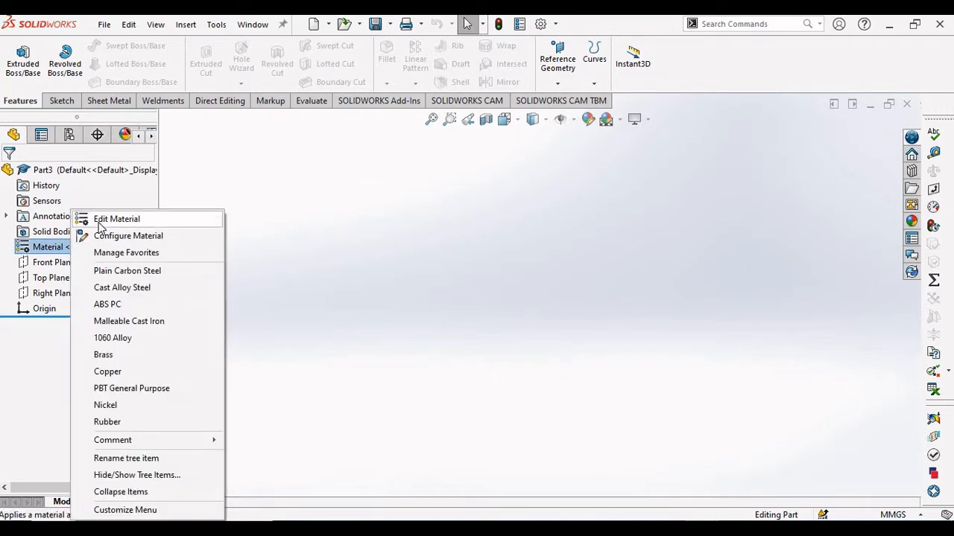
left_click(104, 219)
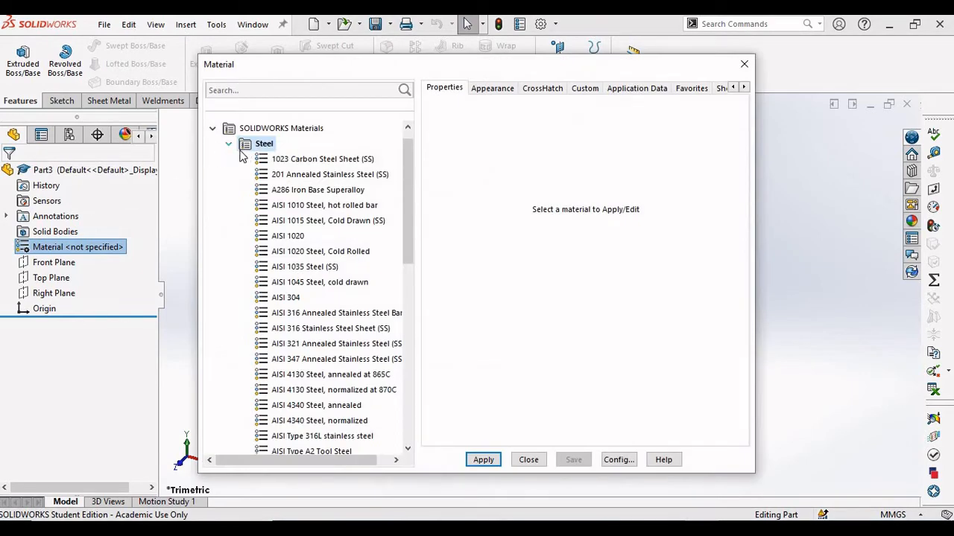
left_click_drag(406, 144, 409, 198)
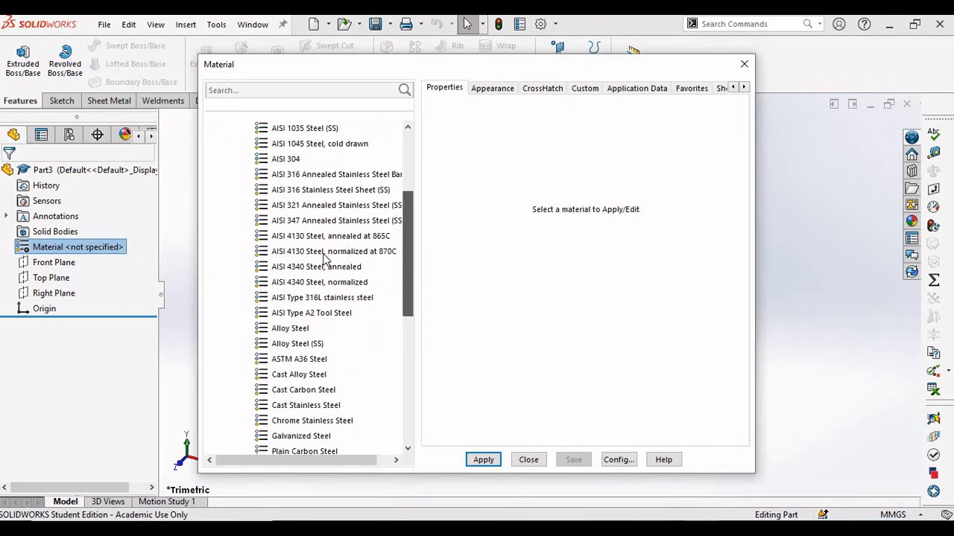
left_click(292, 328)
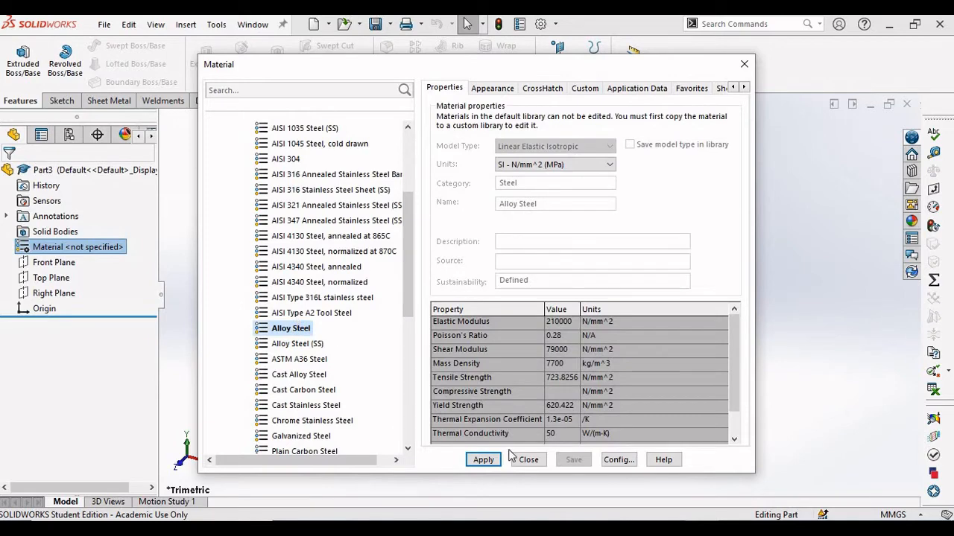
left_click(483, 460)
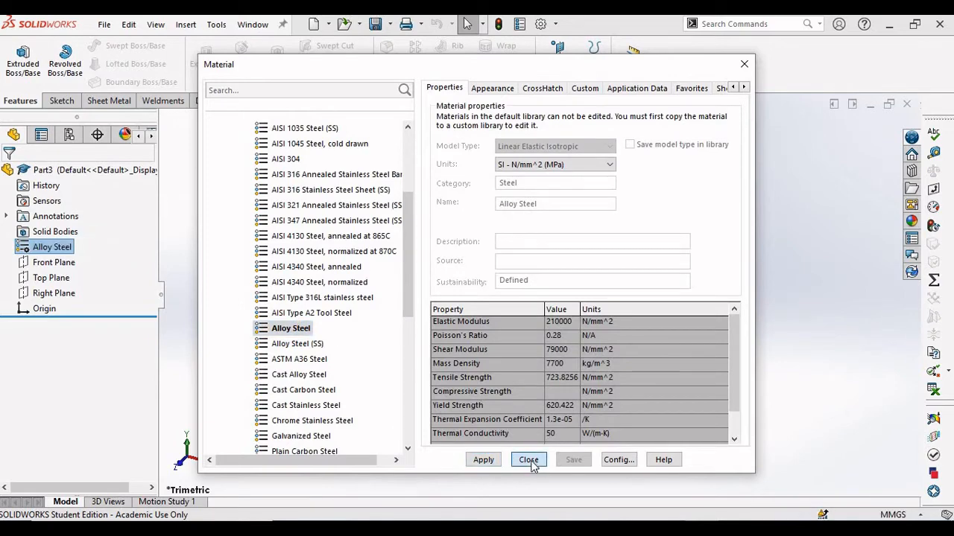
left_click(529, 459)
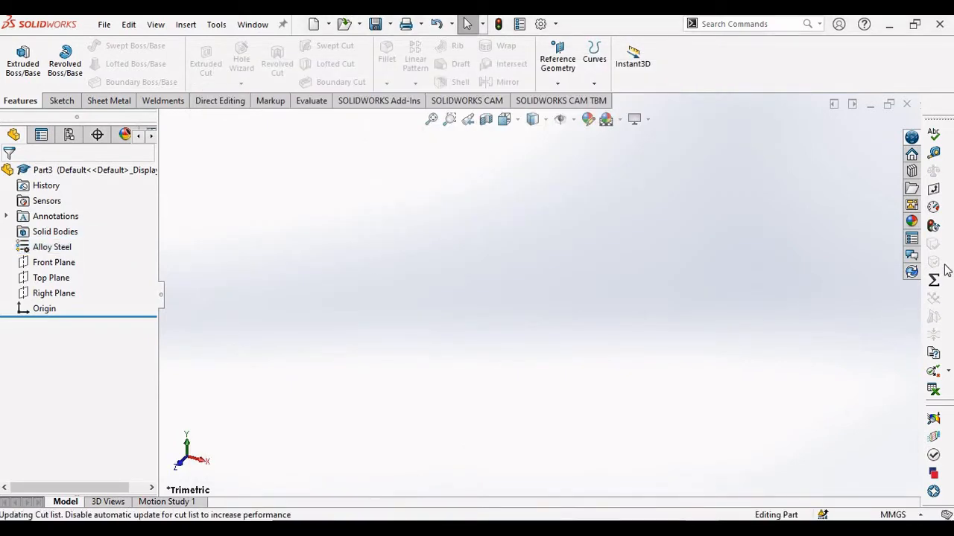
Open the equations manager, look up parameter A on page 19 of the exam PDF and add global variable A = 213
left_click(934, 281)
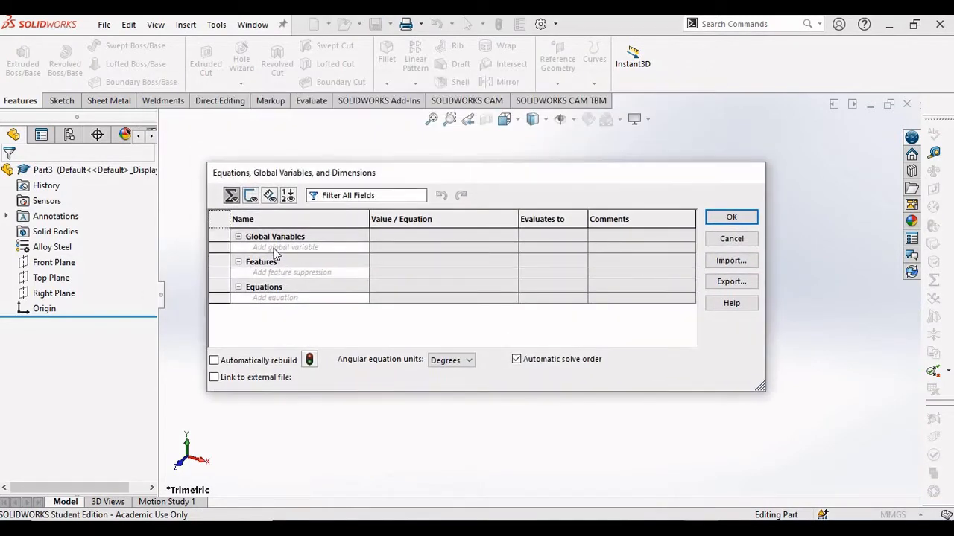
left_click(275, 248)
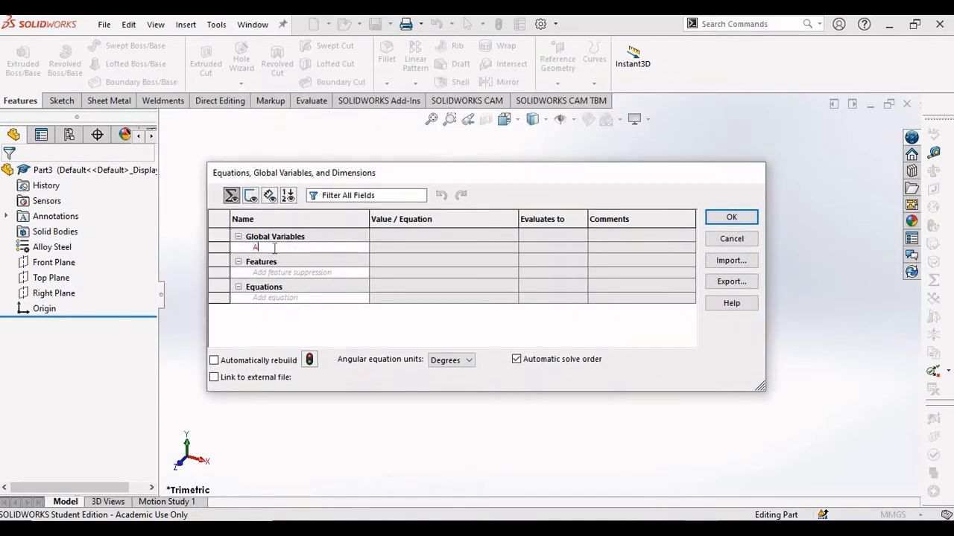
key("Tab")
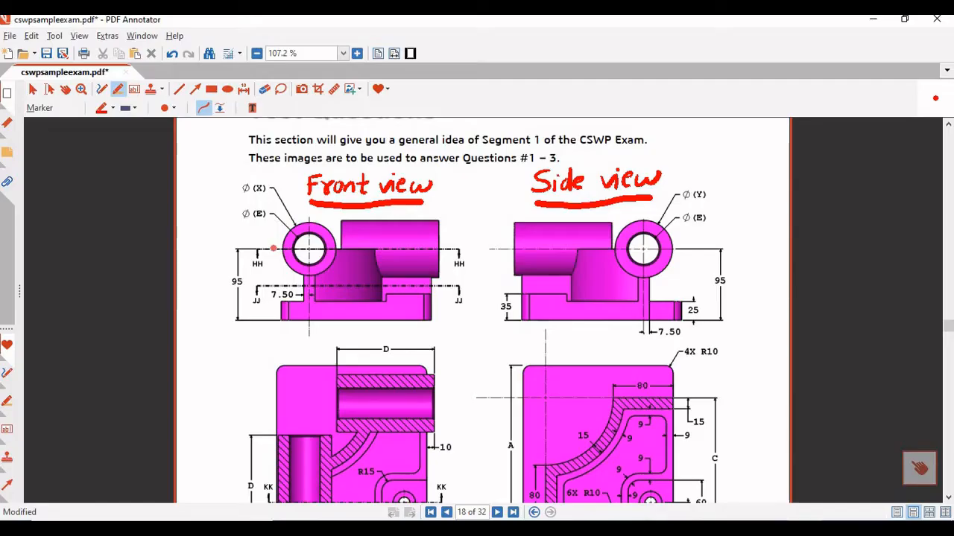
scroll(275, 248, "down", 15)
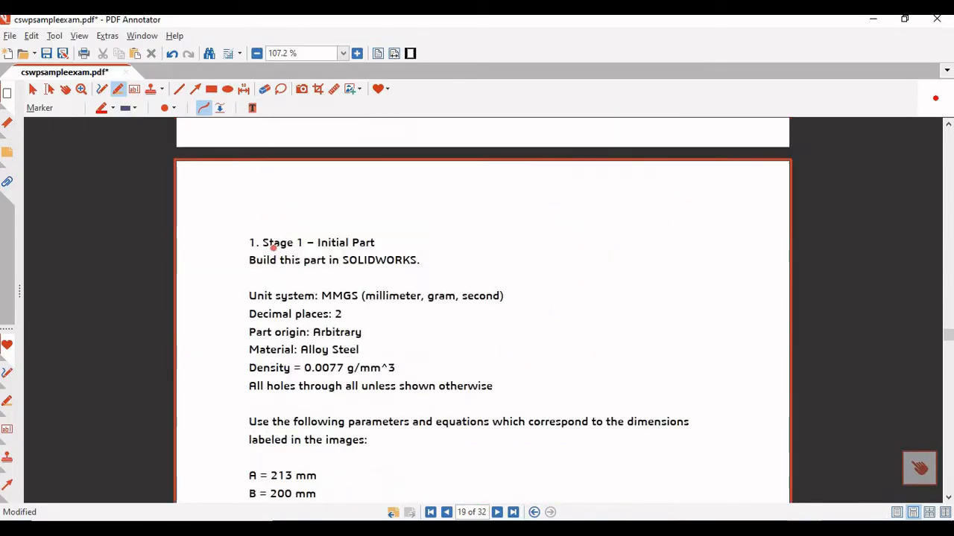
scroll(275, 248, "down", 2)
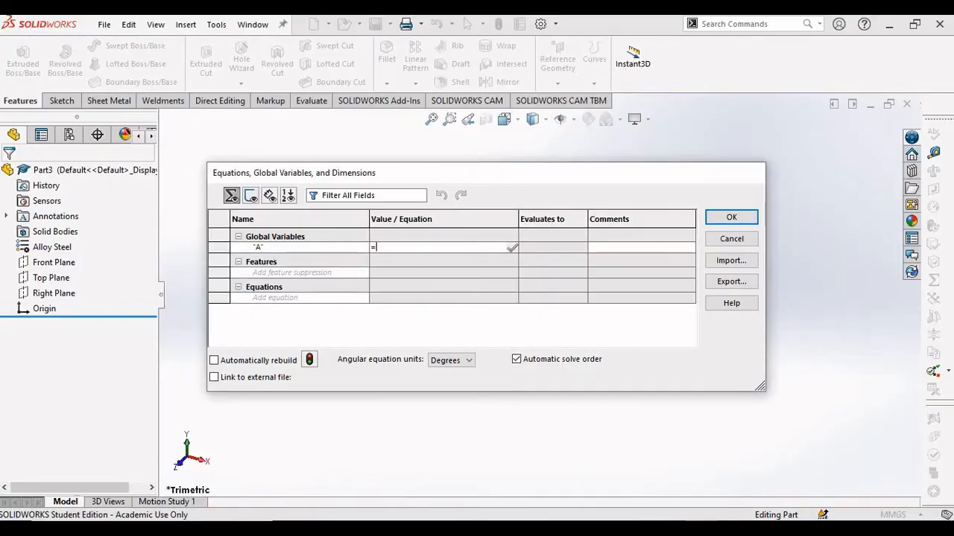
type("213")
key("Tab")
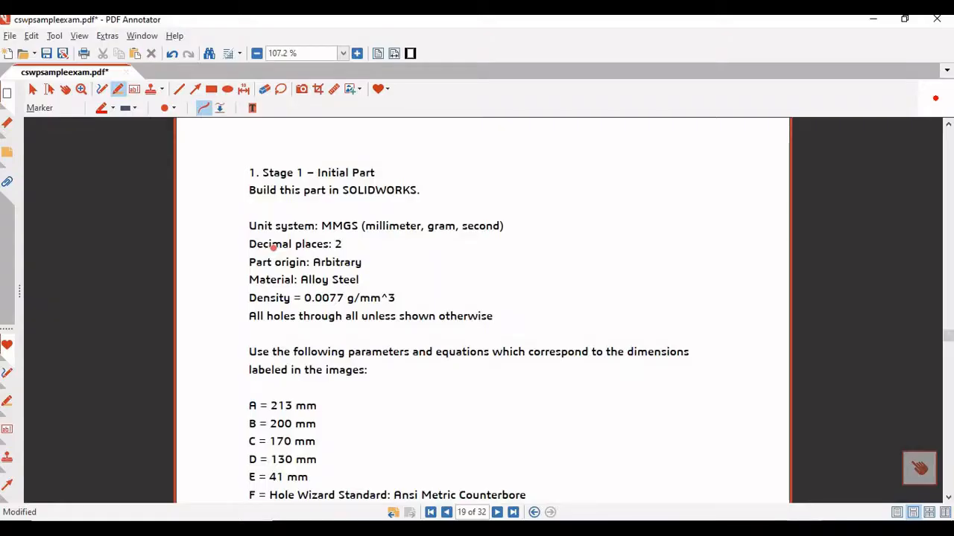
Look up parameter B in the exam PDF and add global variable B = 200 in SOLIDWORKS
scroll(490, 320, "down", 2)
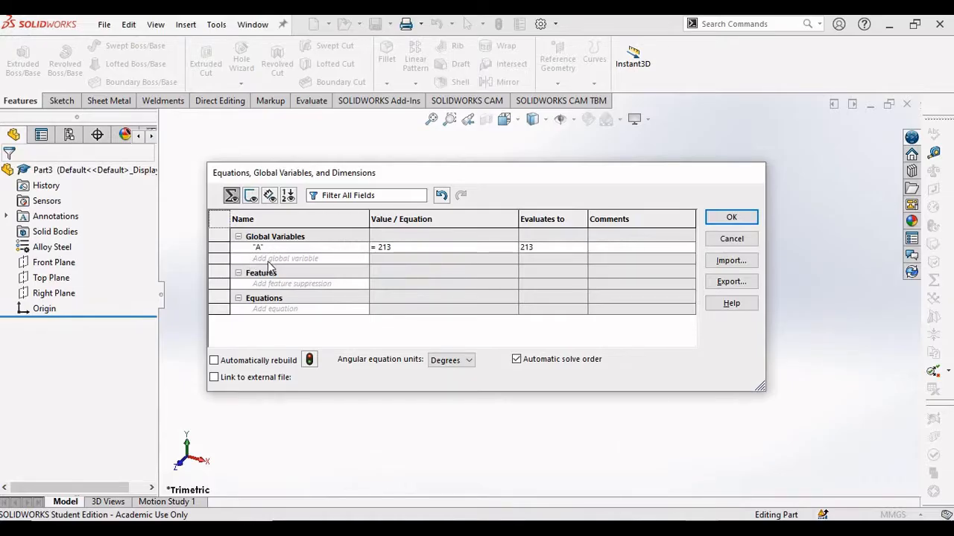
left_click(269, 259)
type("=200")
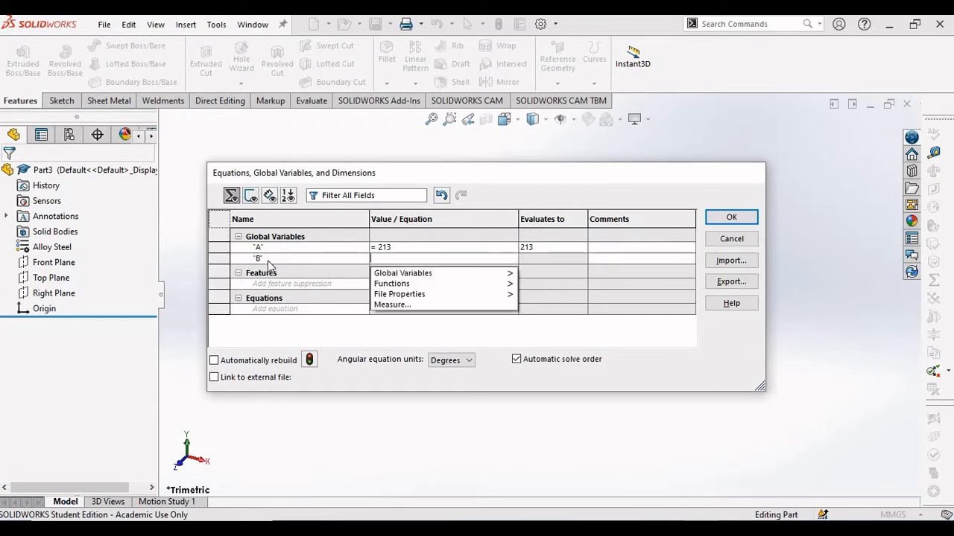
key("Return")
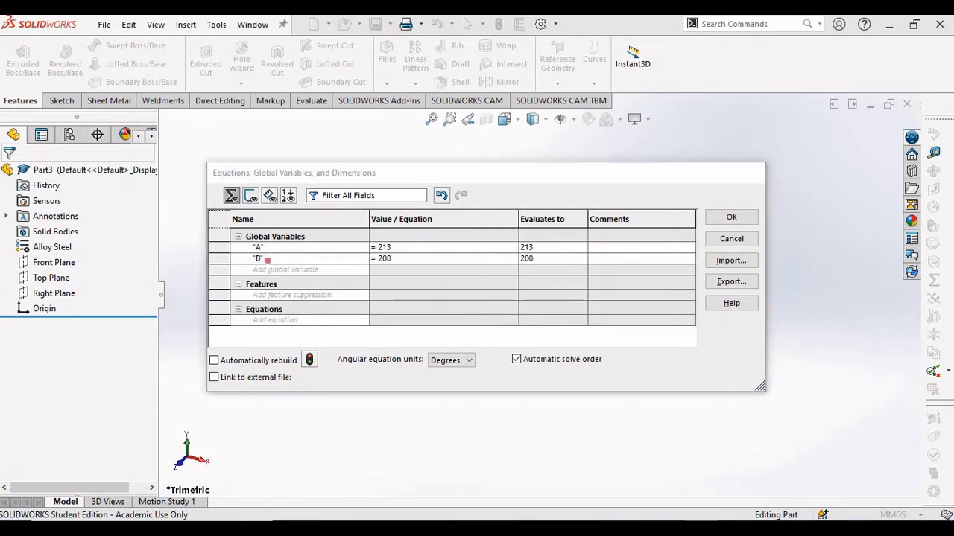
Check parameter C in the exam PDF and add global variable C = 170 below B in SOLIDWORKS
key("alt+Tab")
key("alt+Tab")
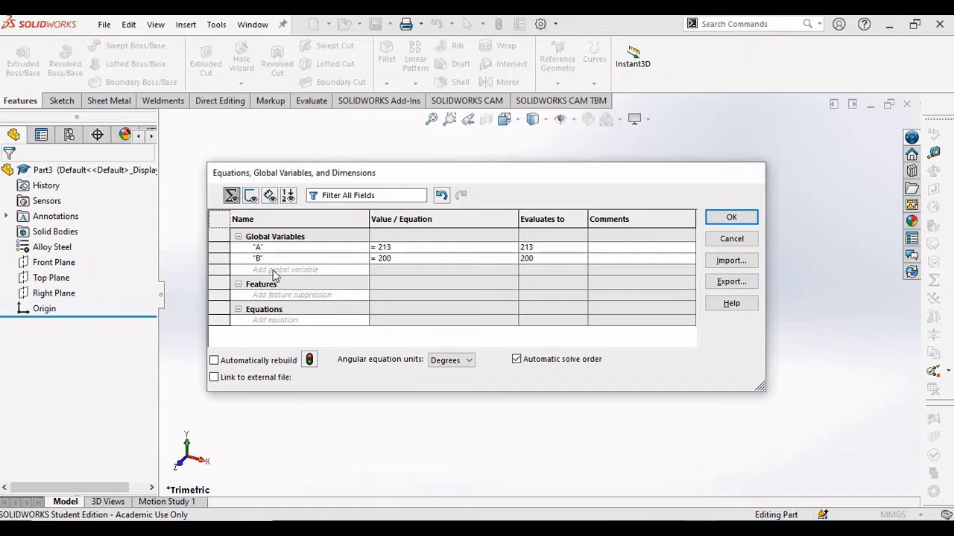
left_click(274, 270)
type("C")
key("Tab")
type("170")
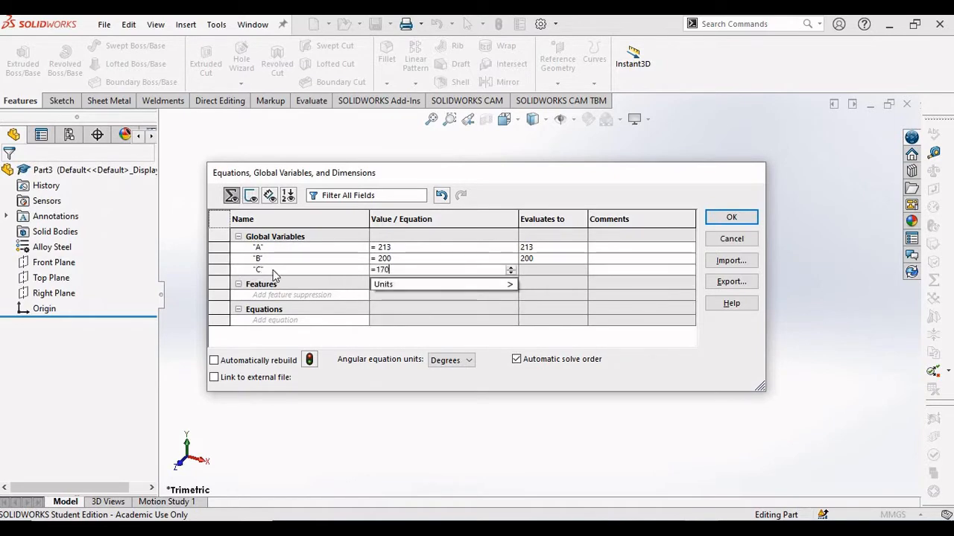
key("Return")
Check parameter D in the exam PDF and add global variable D = 130 below C in SOLIDWORKS
key("alt+Tab")
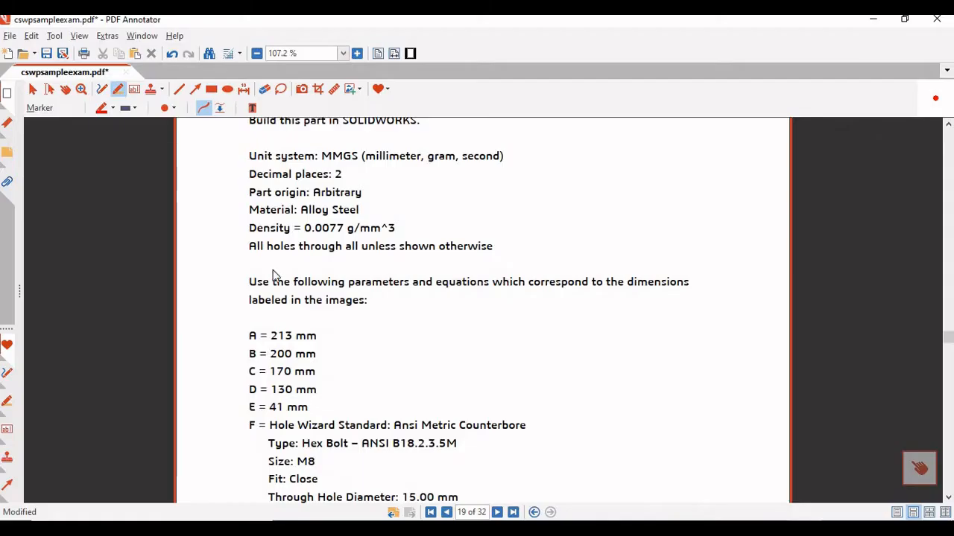
key("alt+Tab")
left_click(266, 281)
type("D")
key("Tab")
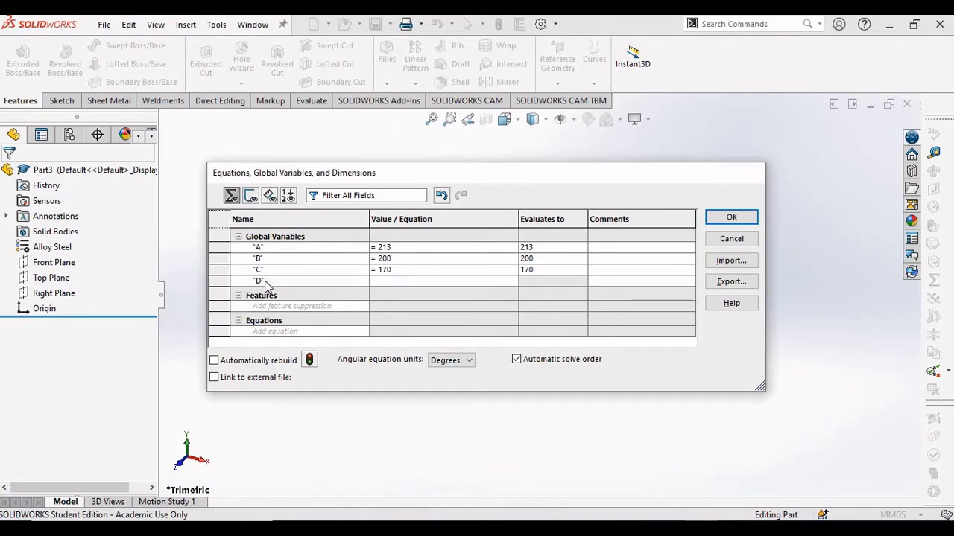
type("130")
key("Return")
Check parameter E in the exam PDF and add global variable E = 41 below D in SOLIDWORKS
key("alt+Tab")
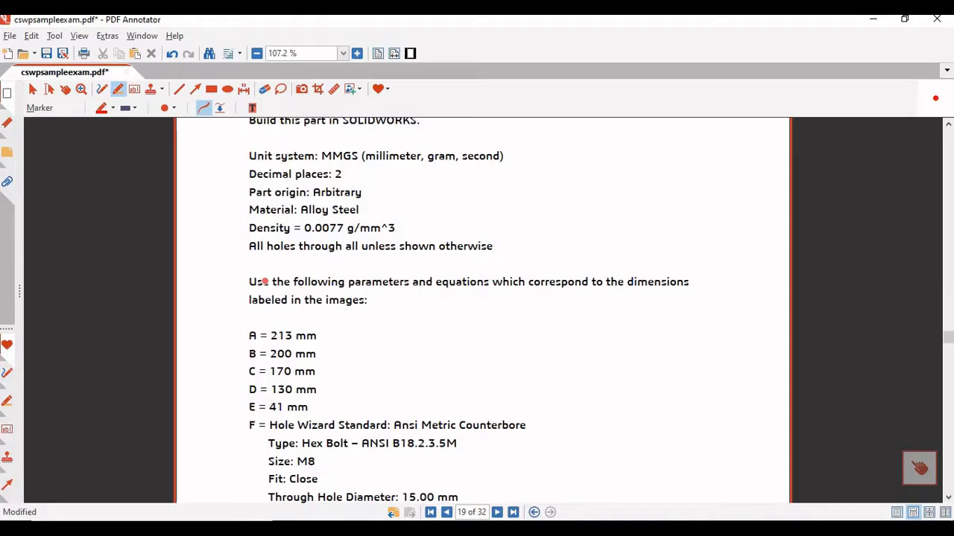
key("alt+Tab")
left_click(266, 291)
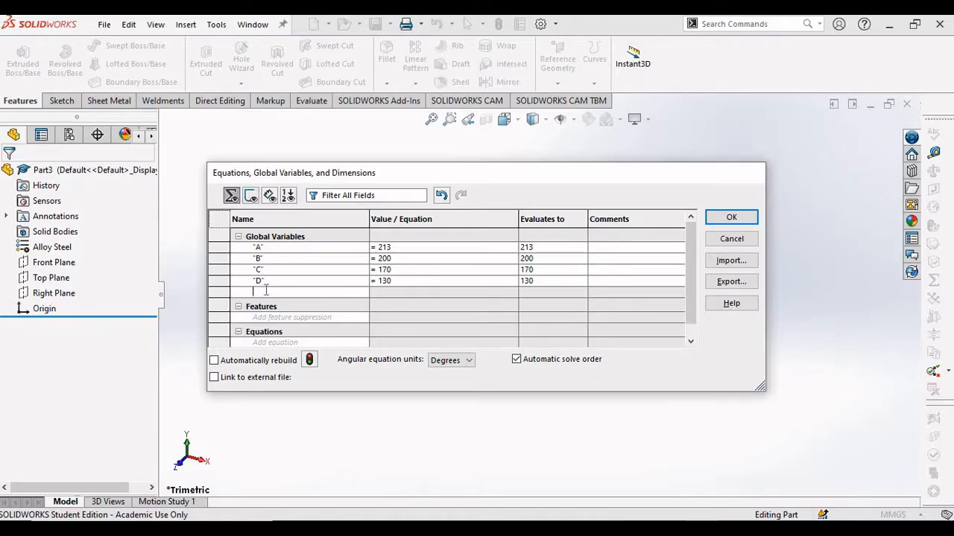
type("E")
key("Tab")
type("41")
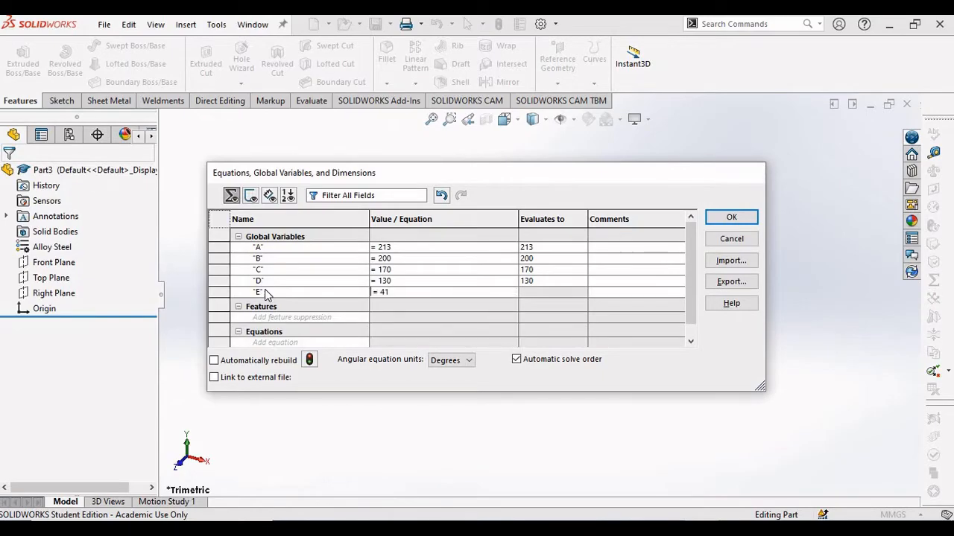
key("Return")
Look up the equation for X in the exam PDF and add global variable X = "A" / 3, linked to variable A, in SOLIDWORKS
key("alt+Tab")
scroll(255, 364, "down", 2)
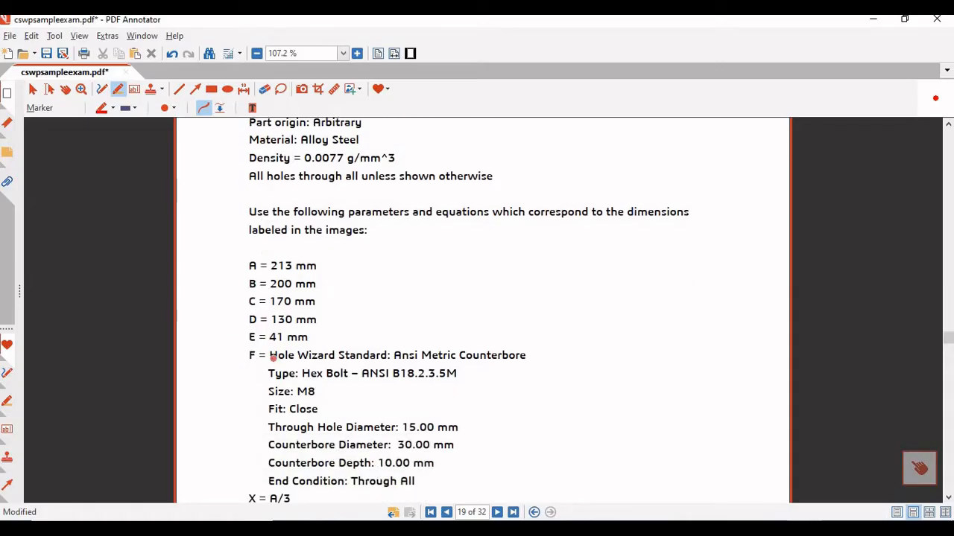
scroll(272, 359, "down", 3)
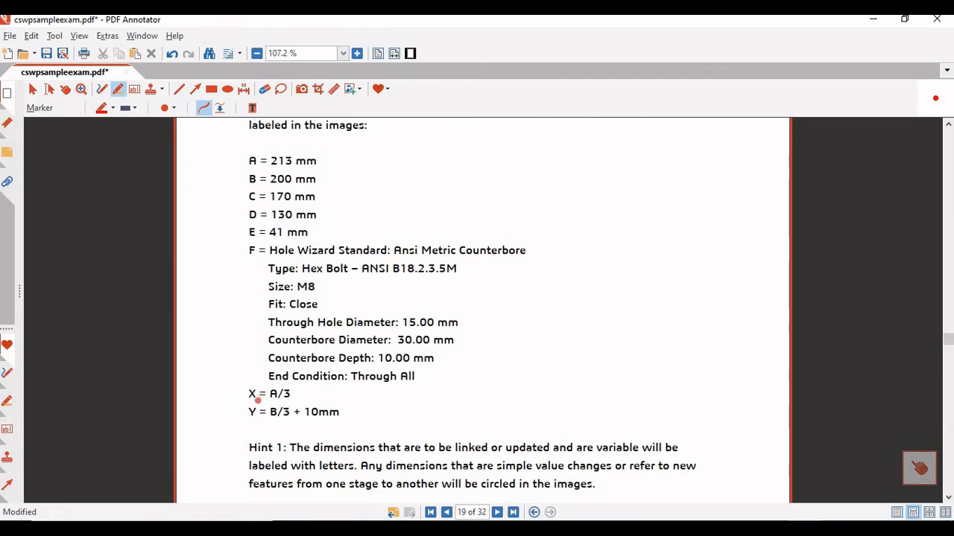
key("alt+Tab")
left_click(280, 307)
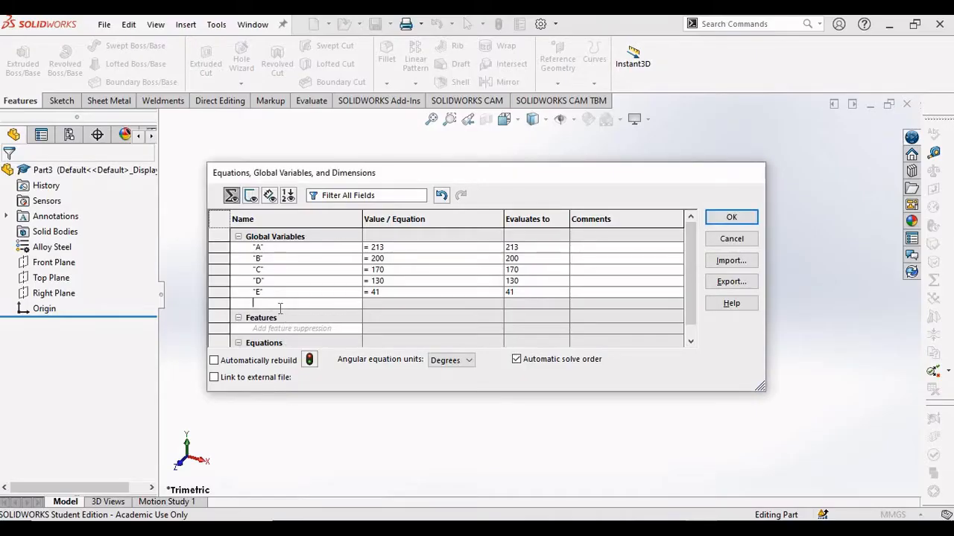
type("X")
key("Tab")
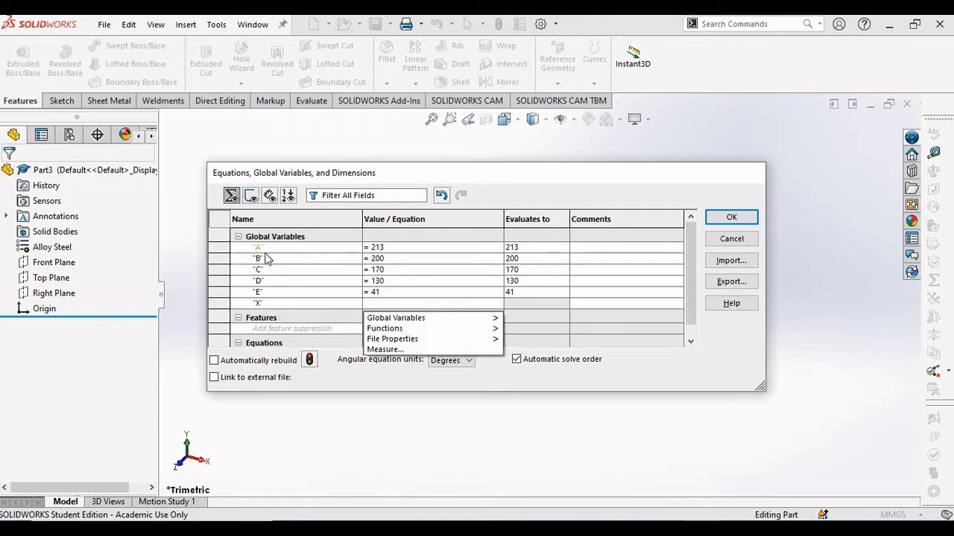
mouse_move(501, 330)
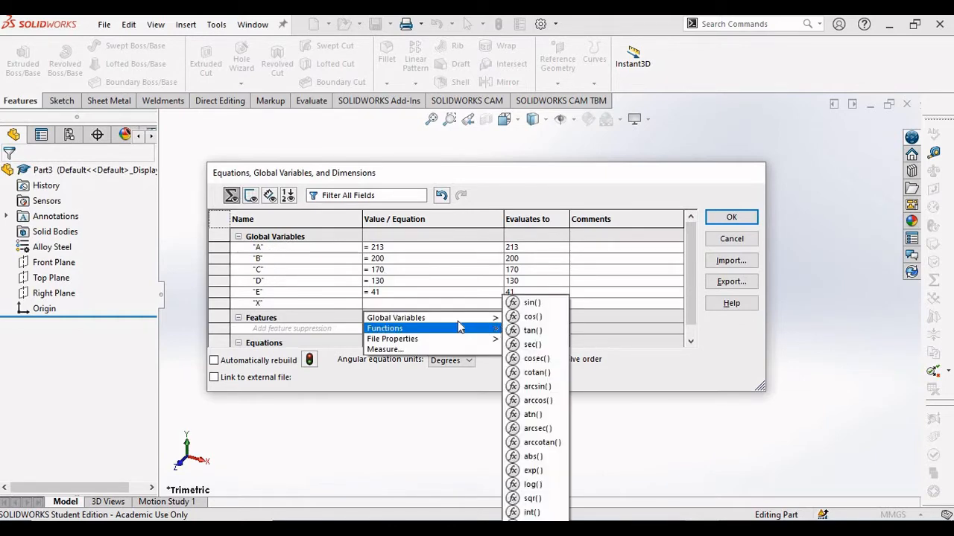
left_click(513, 317)
type("/ 3")
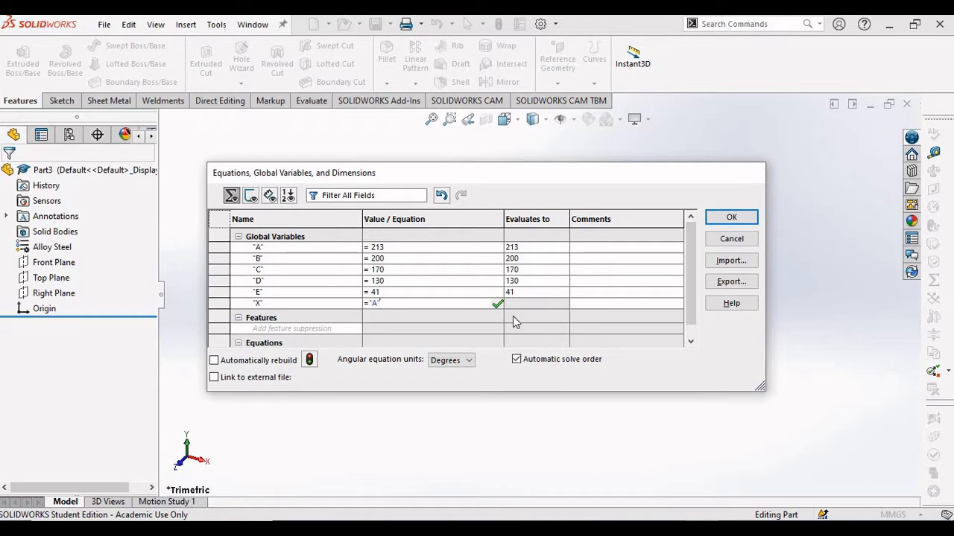
key("Tab")
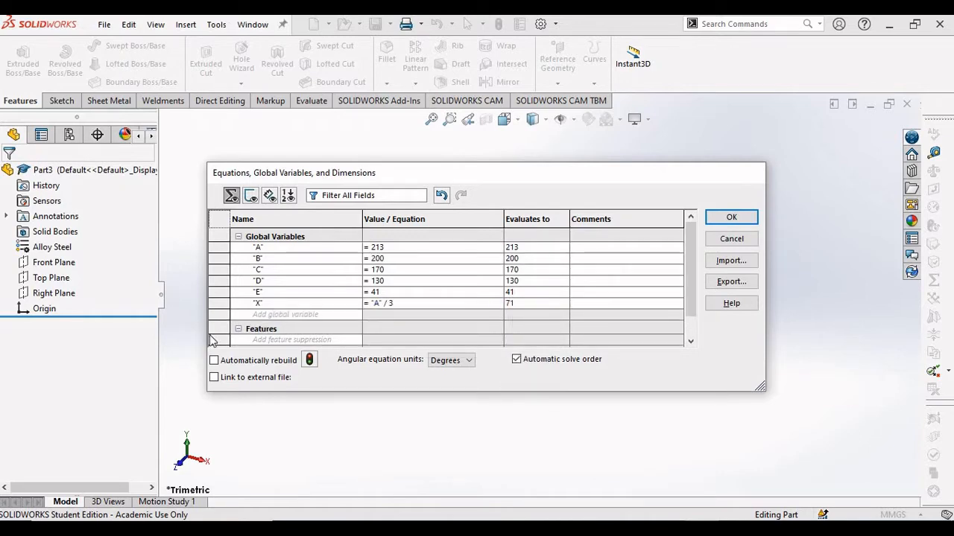
Check the equation for Y in the exam PDF, add global variable Y = "B" / 3 + 10 linked to variable B, and accept all the equations
left_click(278, 314)
type("Y")
key("Tab")
key("alt+Tab")
key("alt+Tab")
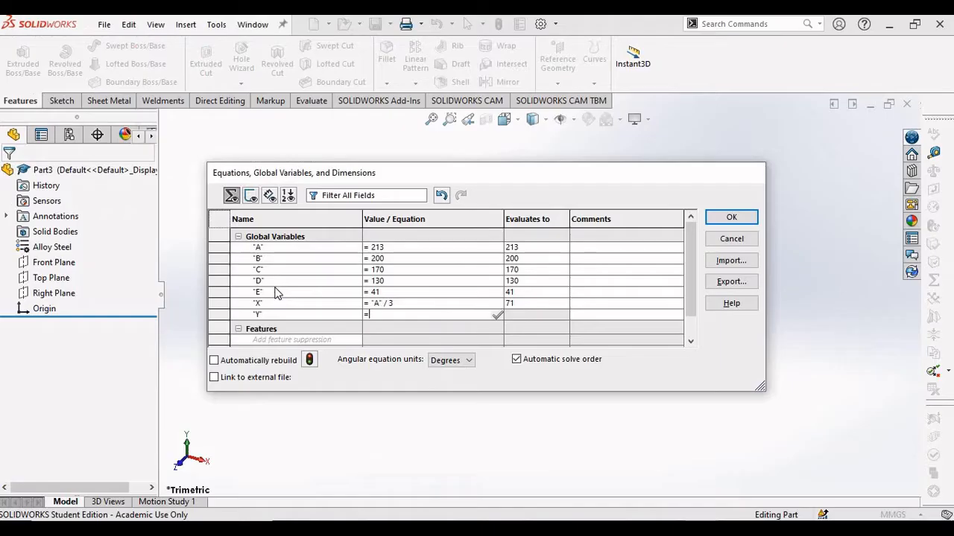
left_click(383, 314)
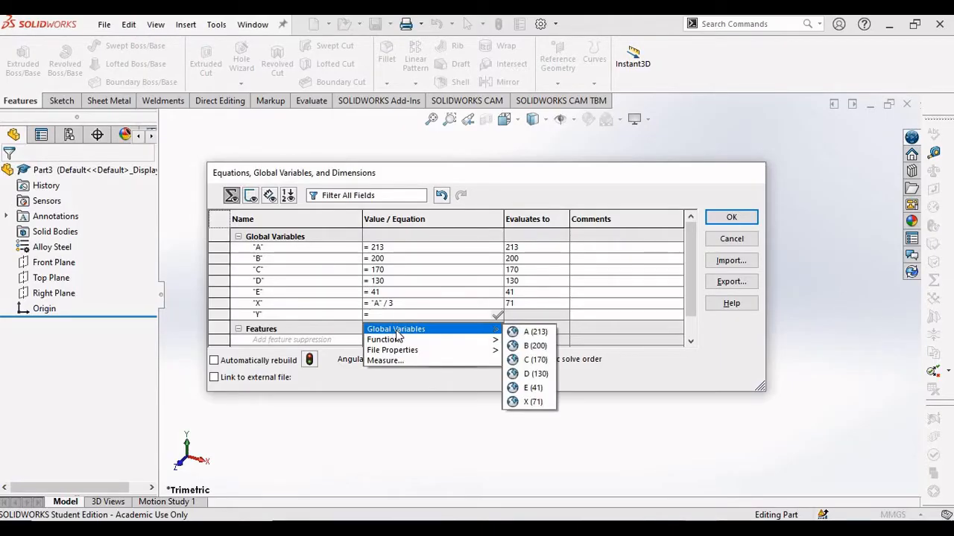
mouse_move(417, 329)
left_click(529, 345)
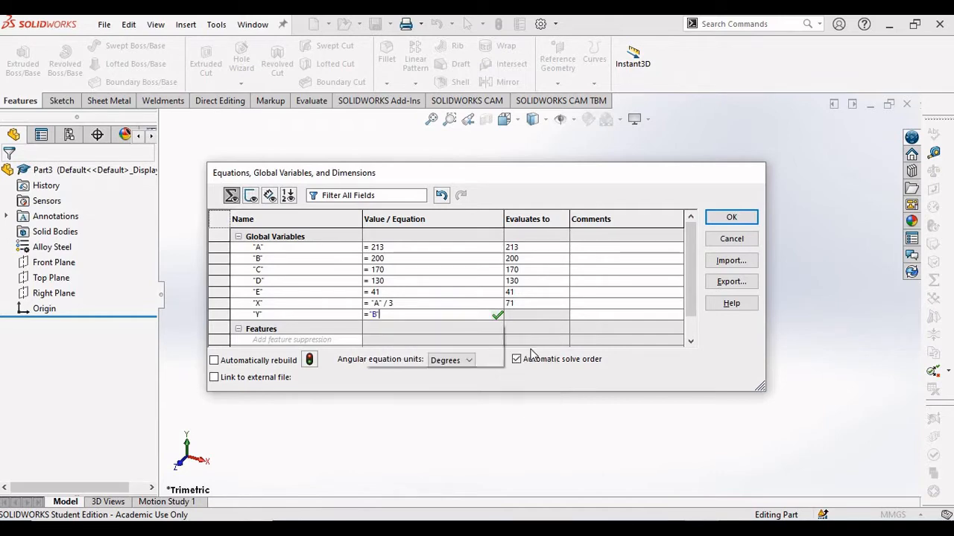
type("/ 3 ")
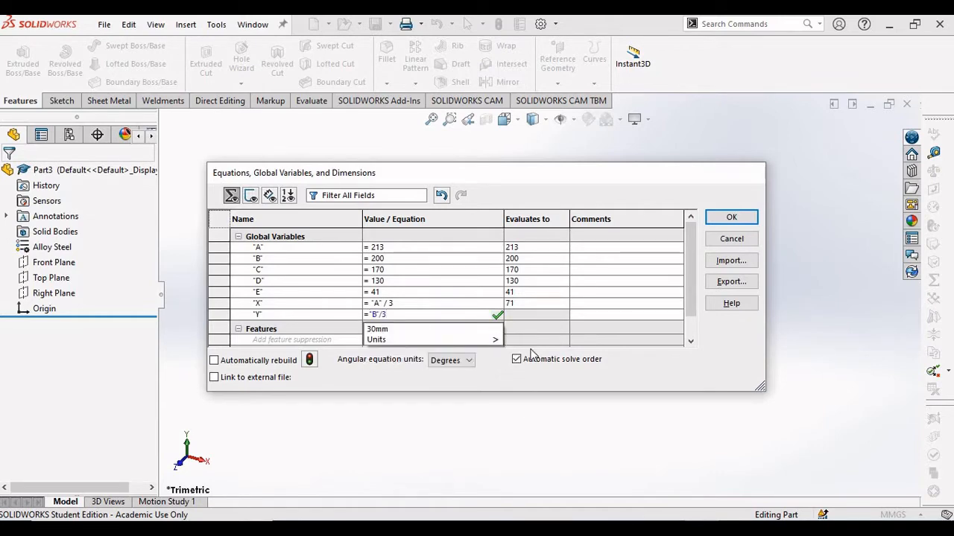
type("+ 10")
key("Tab")
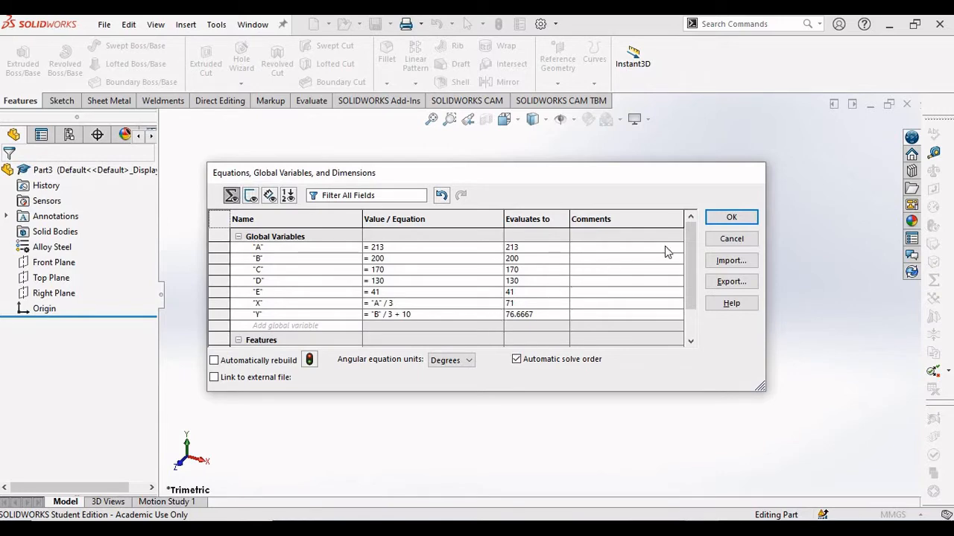
left_click(736, 216)
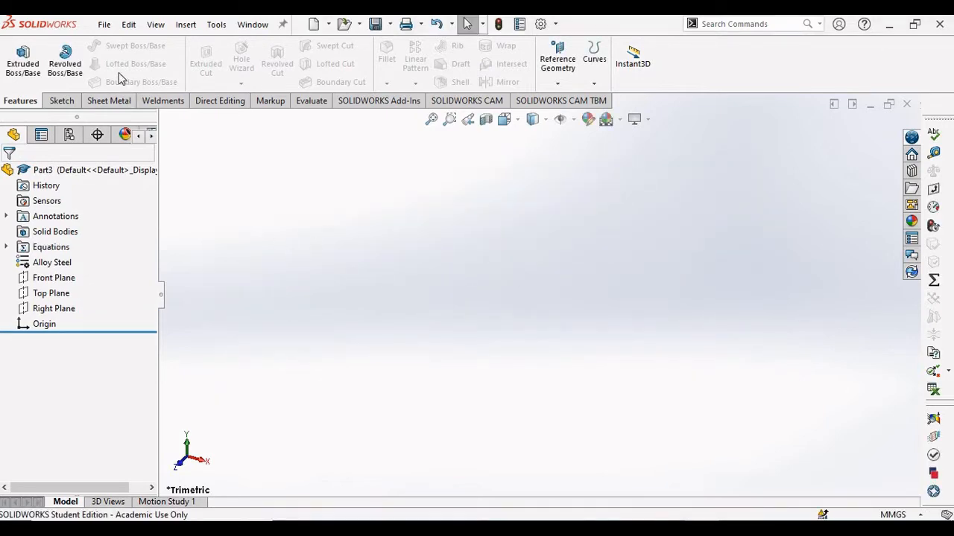
Save the part on the Desktop under the file name Q1
left_click(104, 25)
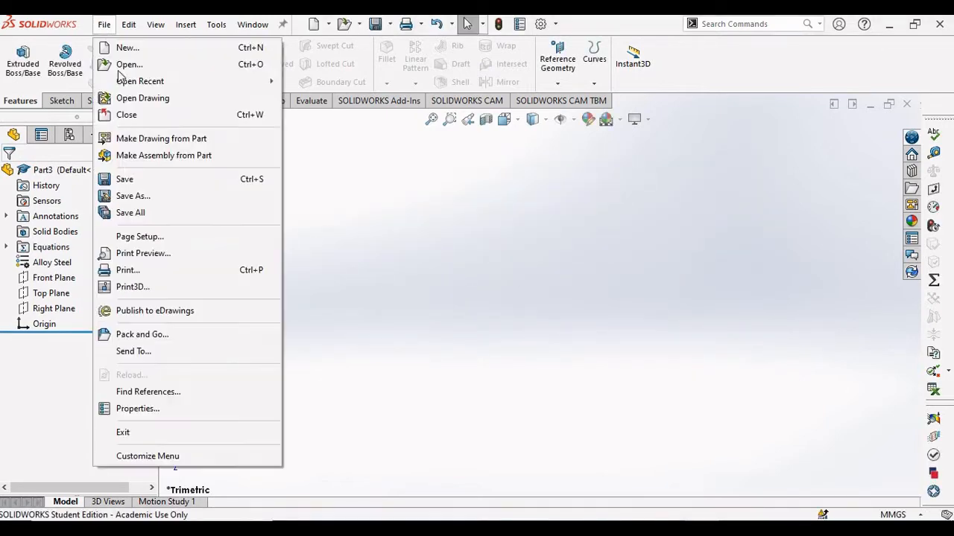
left_click(134, 196)
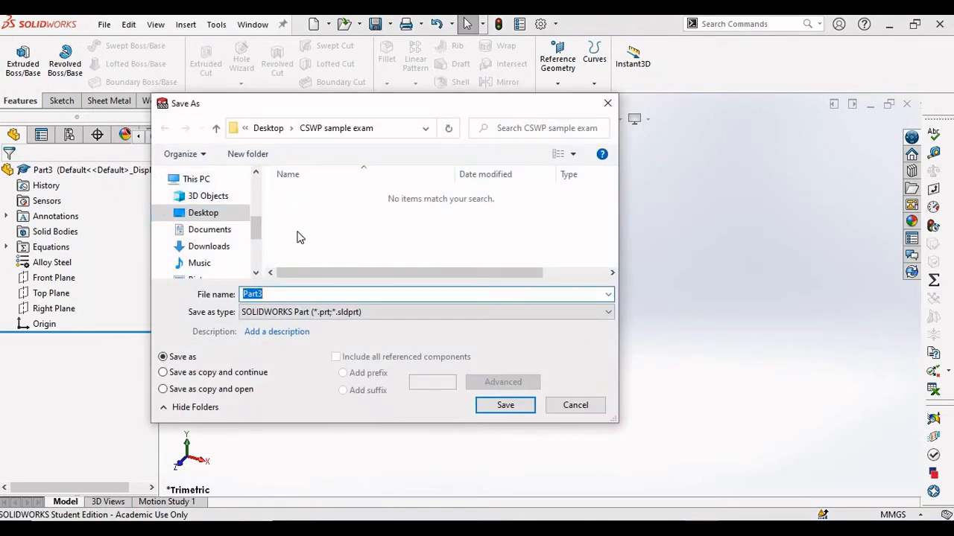
left_click(206, 215)
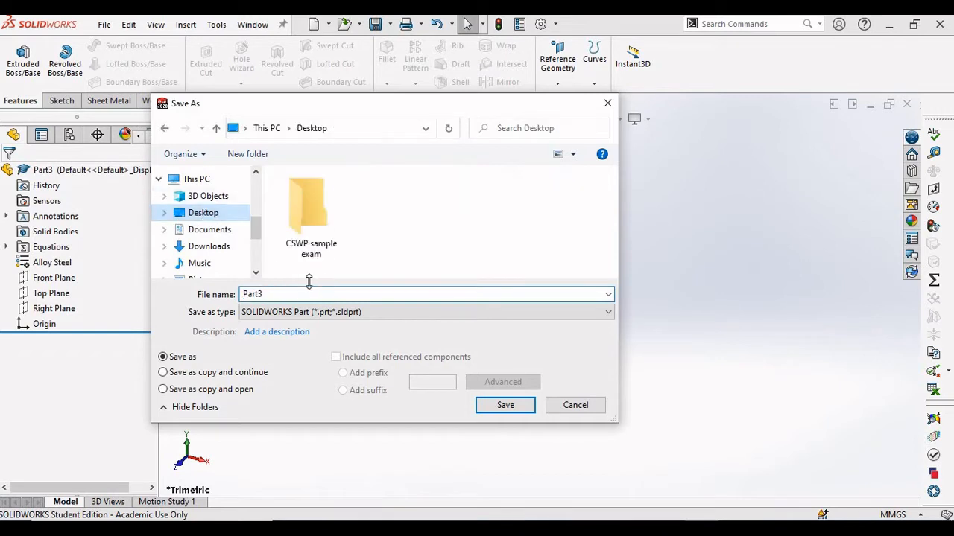
double_click(290, 294)
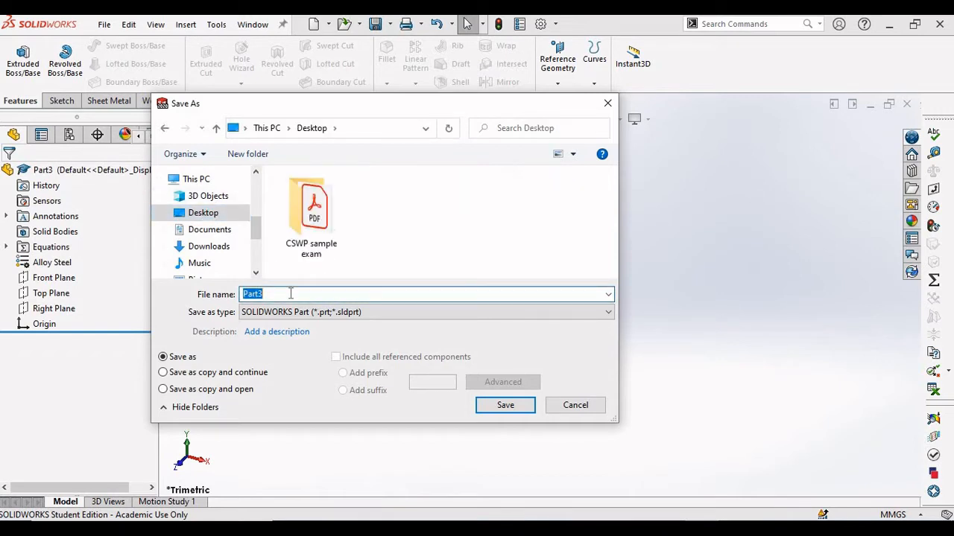
type("q")
key("Return")
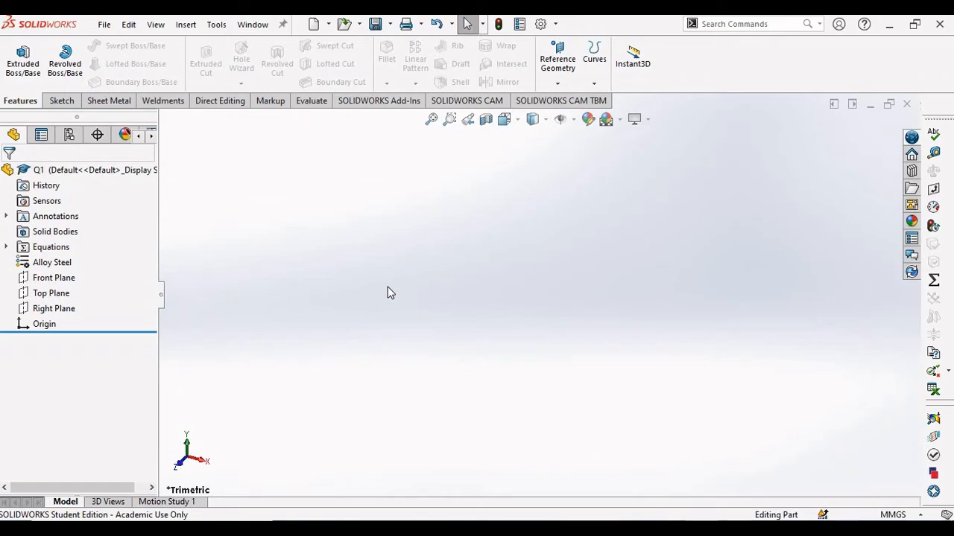
Check the base outline in the exam PDF, then sketch a center rectangle about 126 mm high at the origin on the Top Plane in SOLIDWORKS
key("alt+Tab")
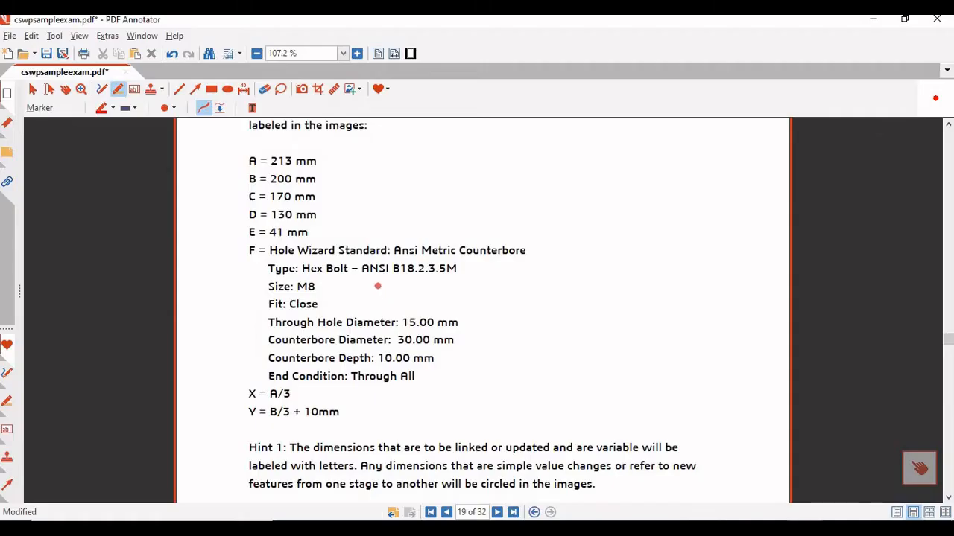
scroll(378, 286, "up", 10)
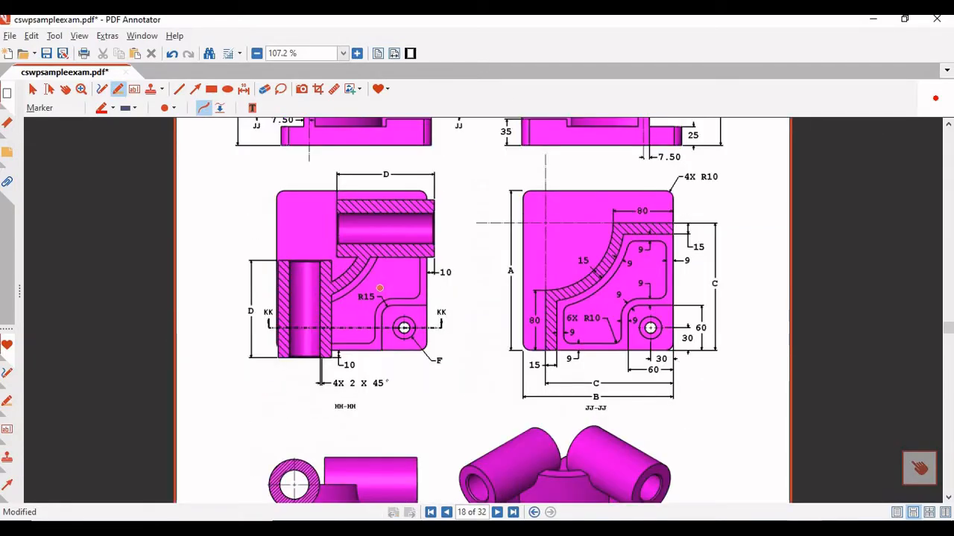
scroll(379, 288, "up", 1)
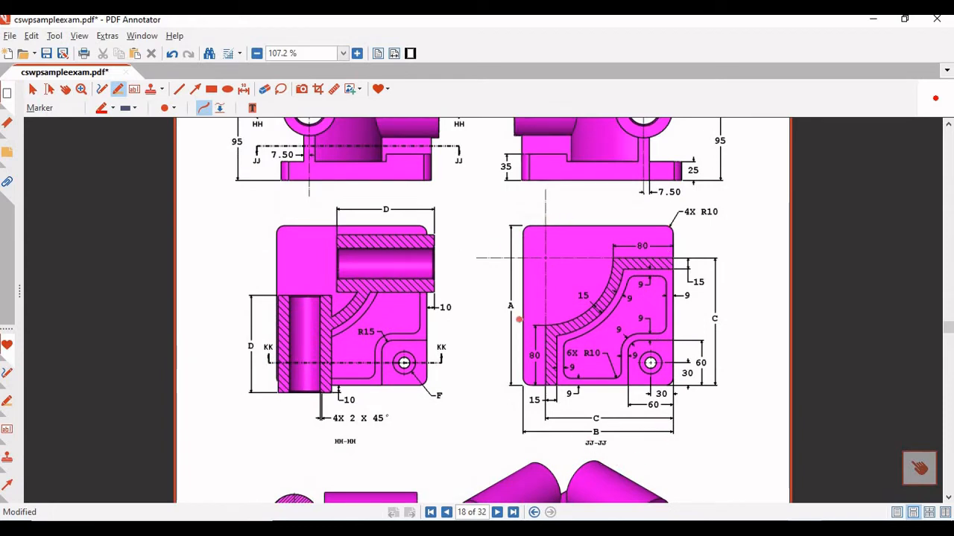
key("alt+Tab")
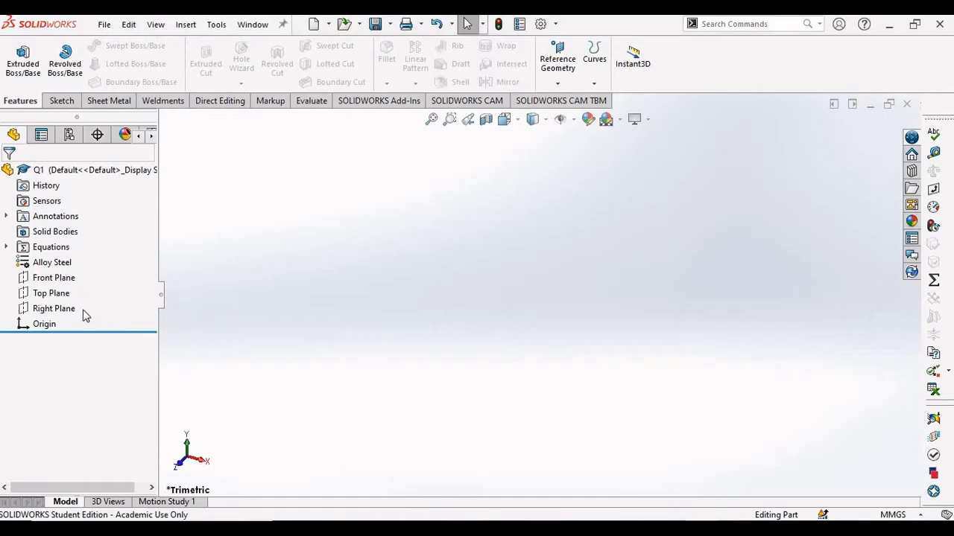
left_click(51, 293)
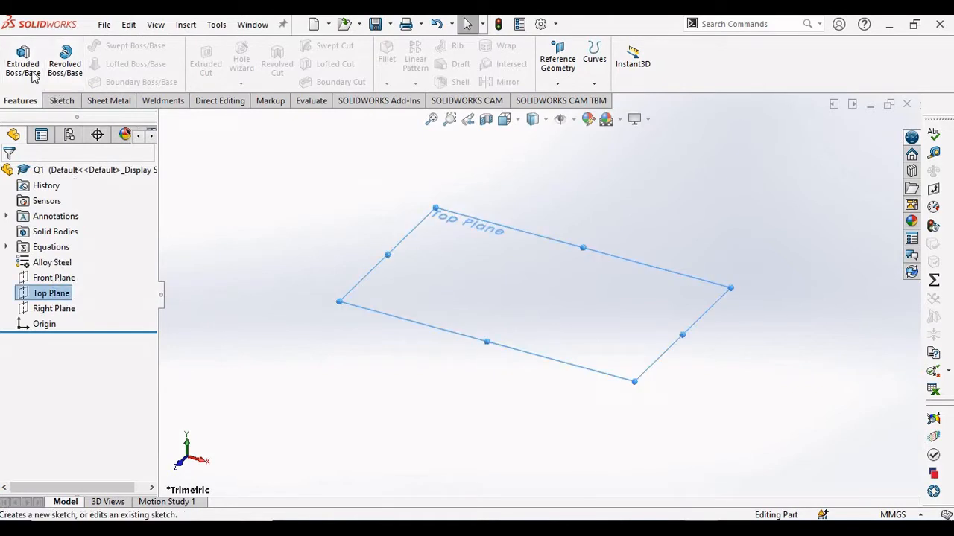
left_click(28, 73)
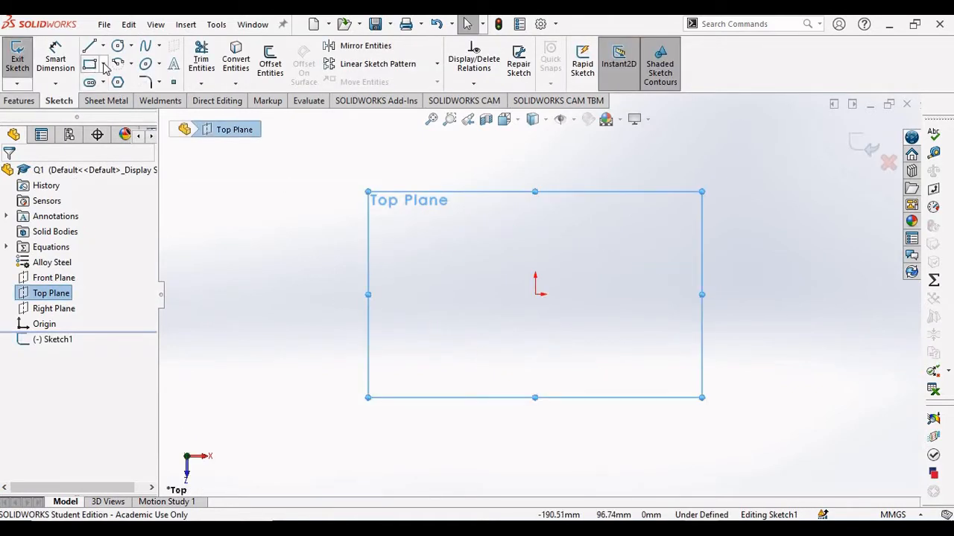
left_click(105, 65)
left_click(125, 98)
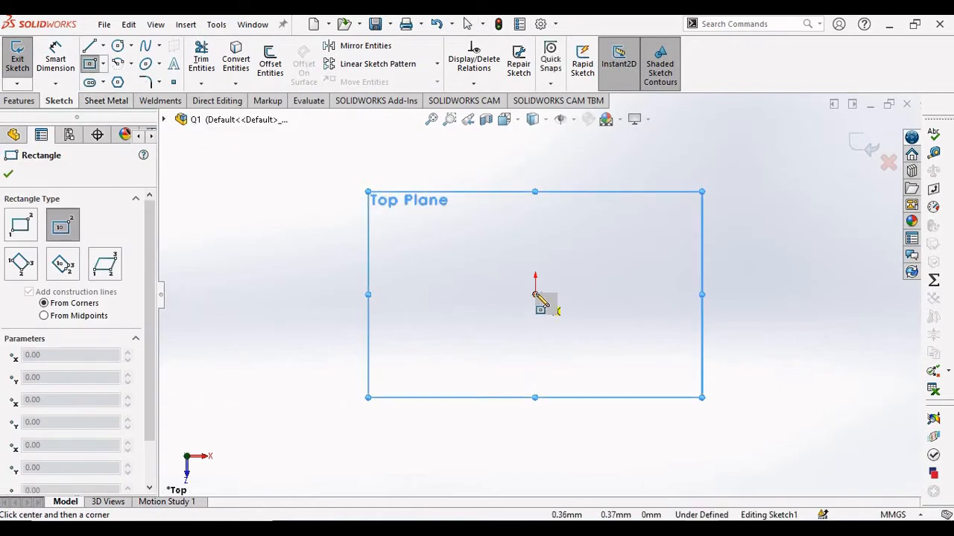
left_click(535, 294)
left_click(642, 177)
right_click(645, 174)
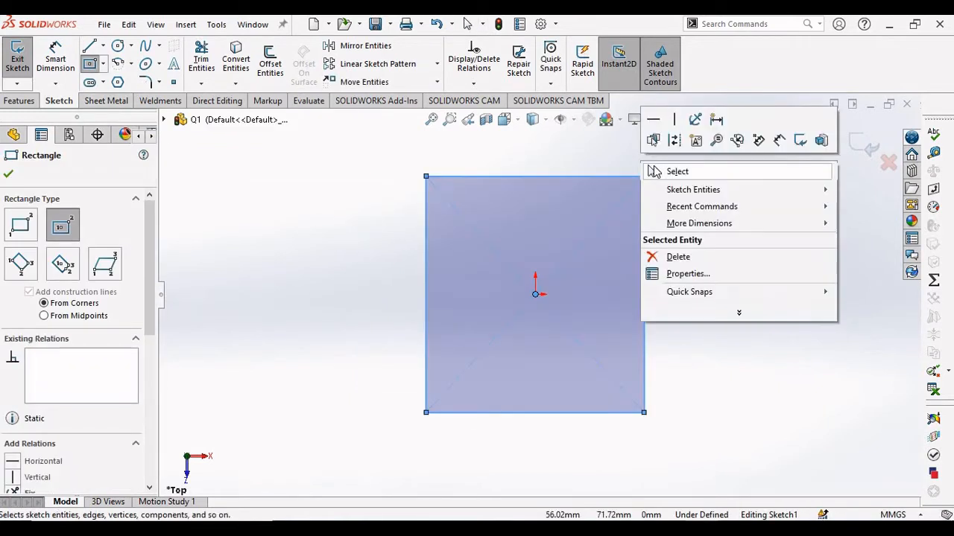
left_click(663, 172)
Dimension the rectangle's left vertical side and link its length to global variable A
left_click(58, 70)
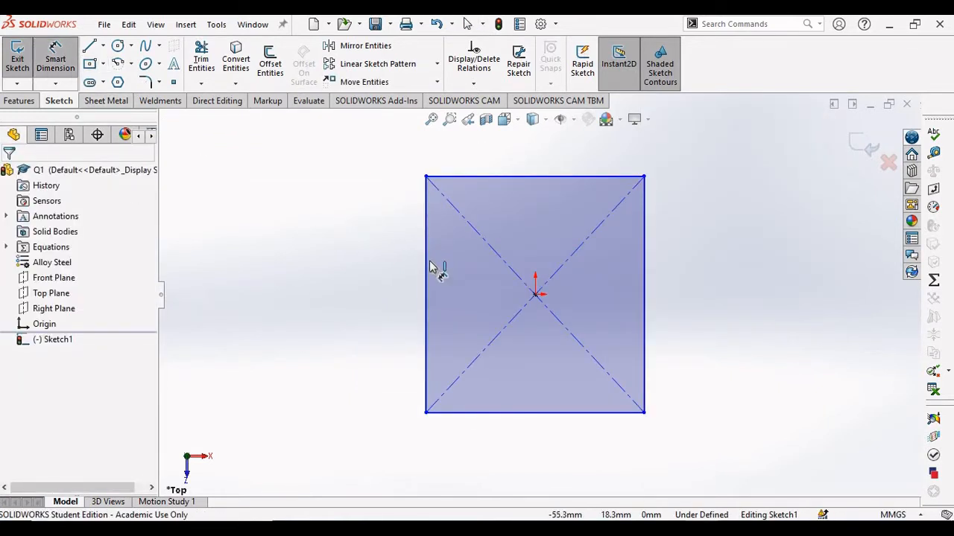
left_click(428, 268)
left_click(387, 275)
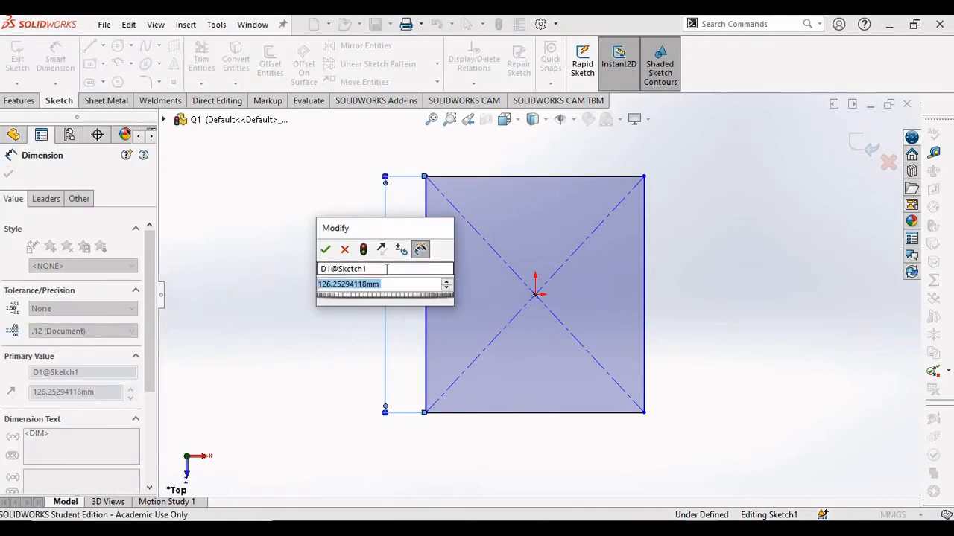
type("=")
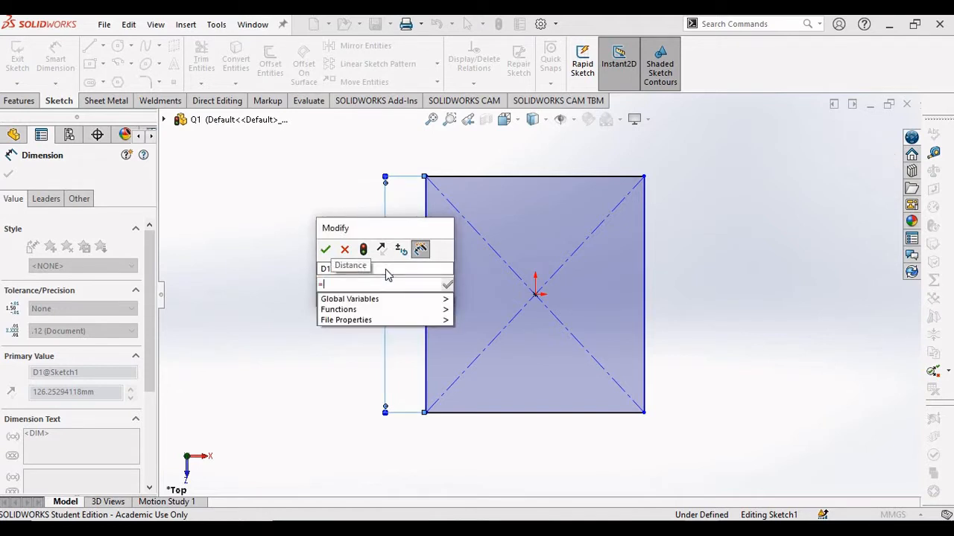
type("A")
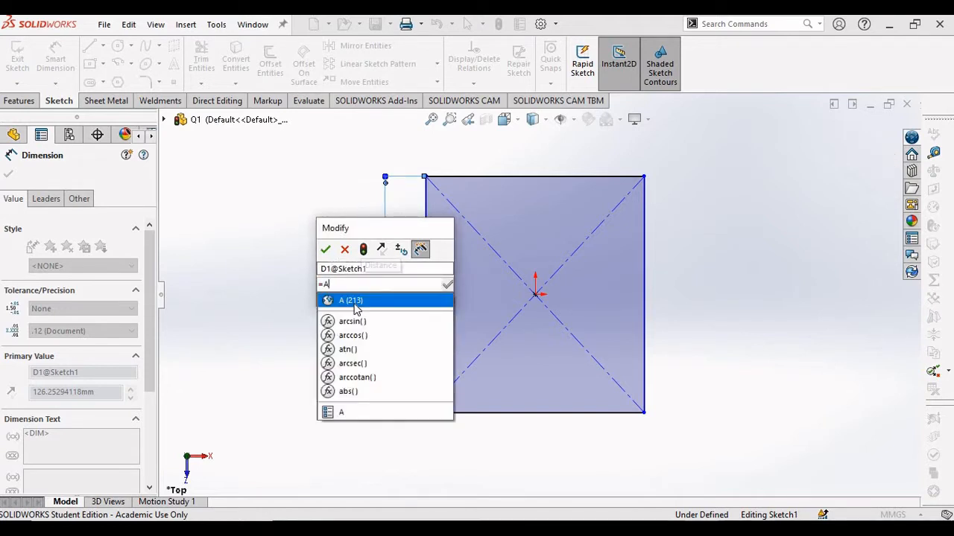
left_click(356, 302)
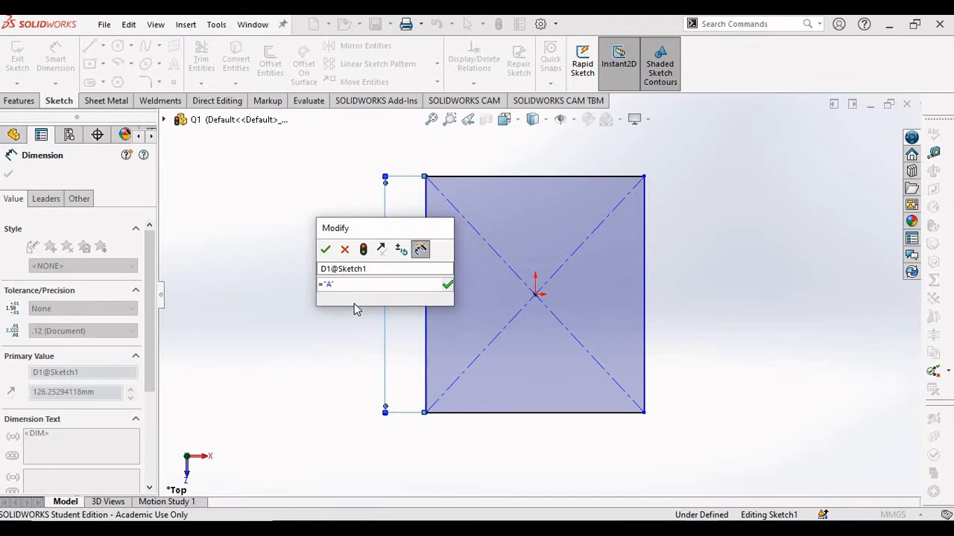
key("Return")
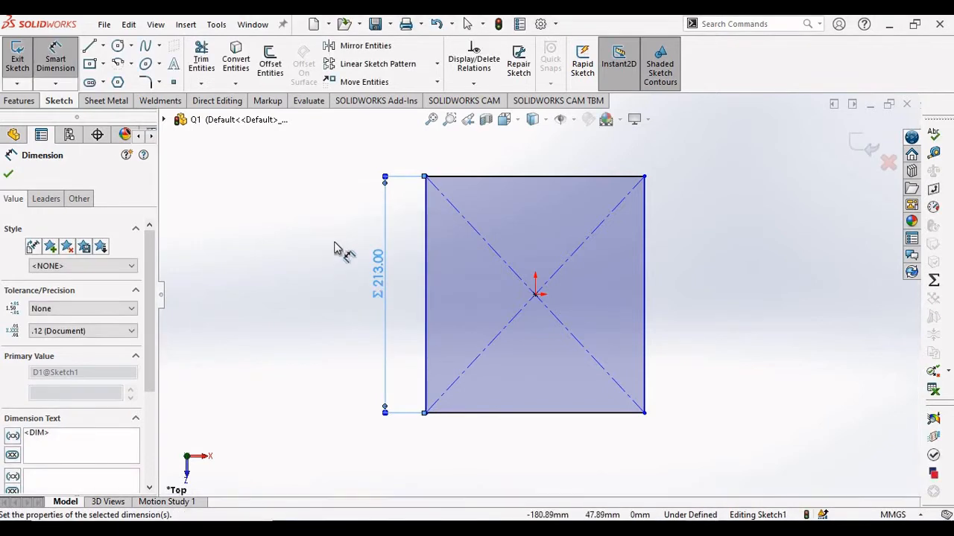
Dimension the rectangle's bottom side and link its length to global variable B
scroll(477, 350, "up", 2)
scroll(481, 370, "down", 2)
left_click(550, 377)
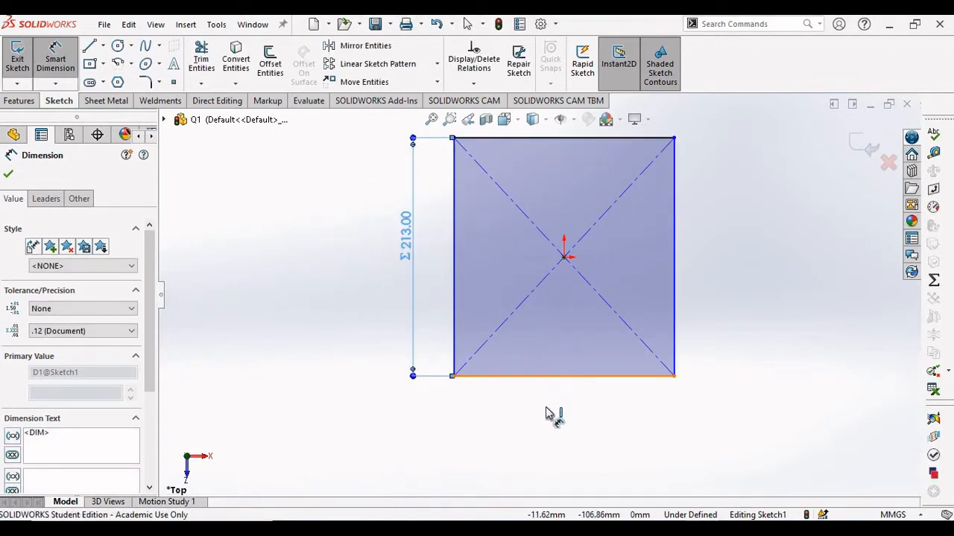
left_click(549, 416)
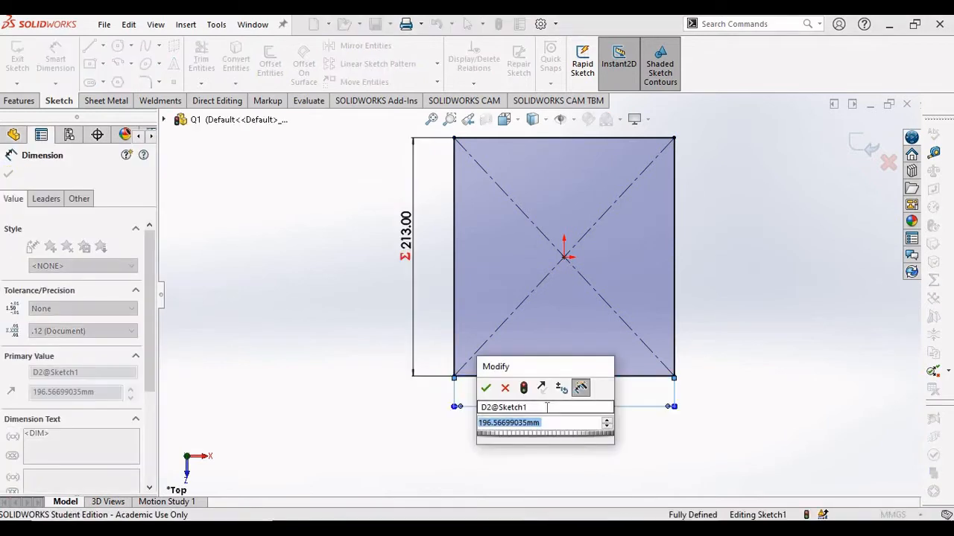
type("=B")
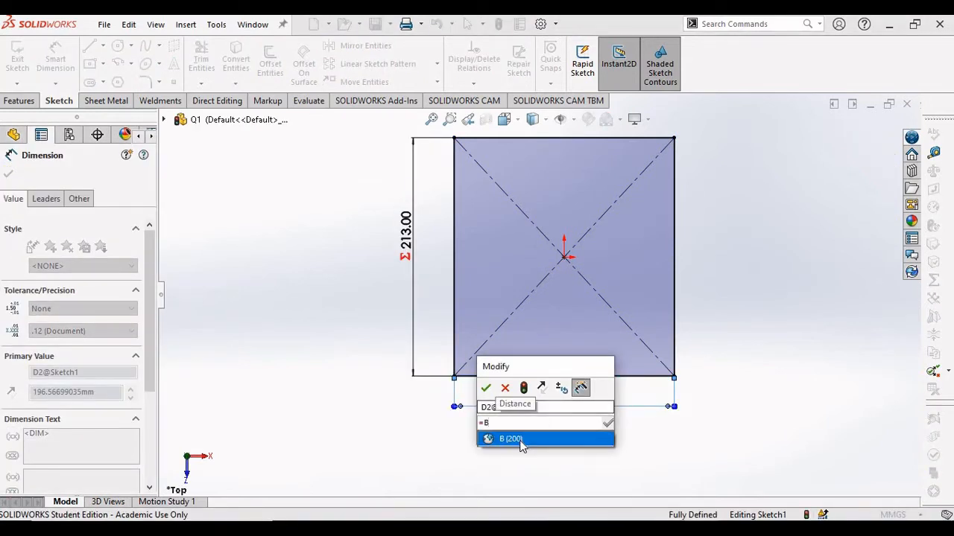
left_click(522, 438)
key("Return")
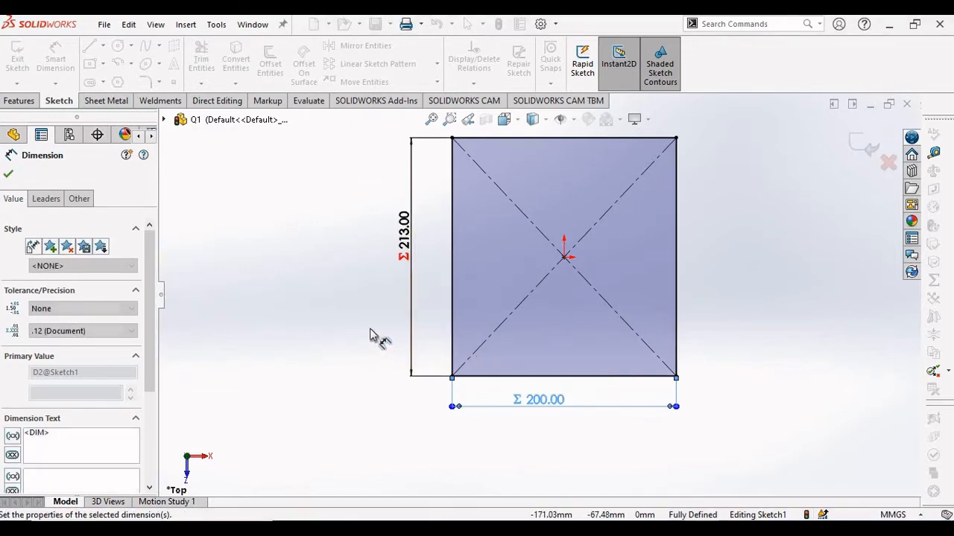
left_click(370, 330)
Check the base thickness in the exam PDF, then extrude the rectangle upward as a 25 mm Blind boss in SOLIDWORKS
key("alt+Tab")
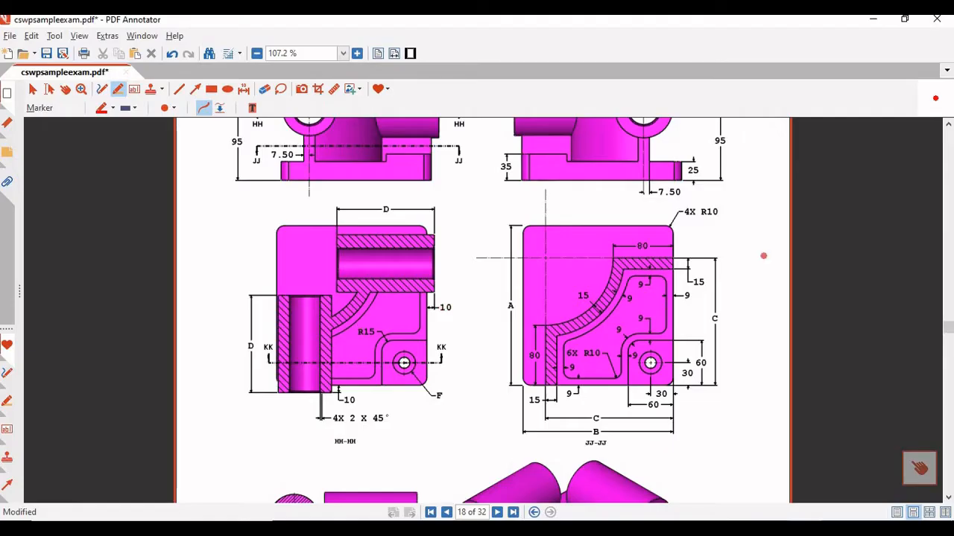
scroll(753, 247, "up", 1)
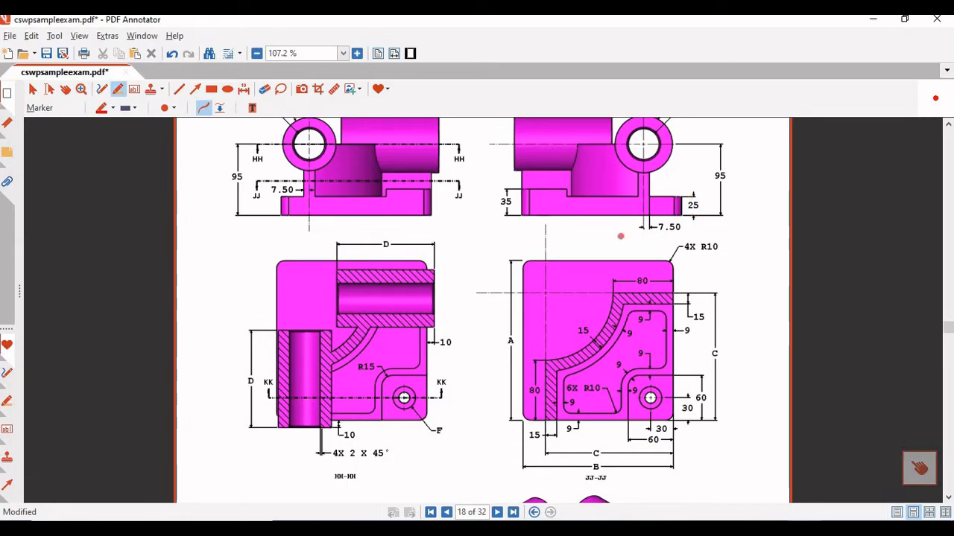
key("alt+Tab")
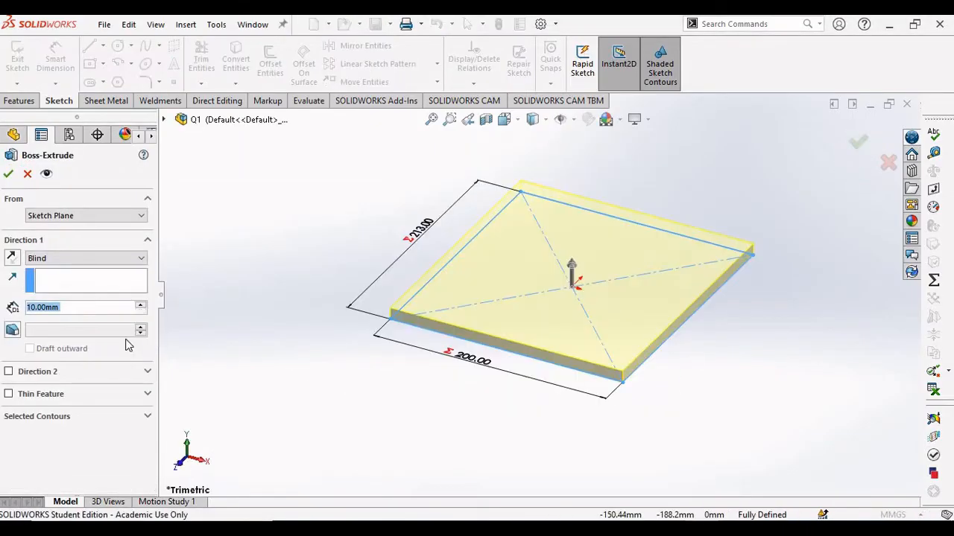
type("25")
key("Return")
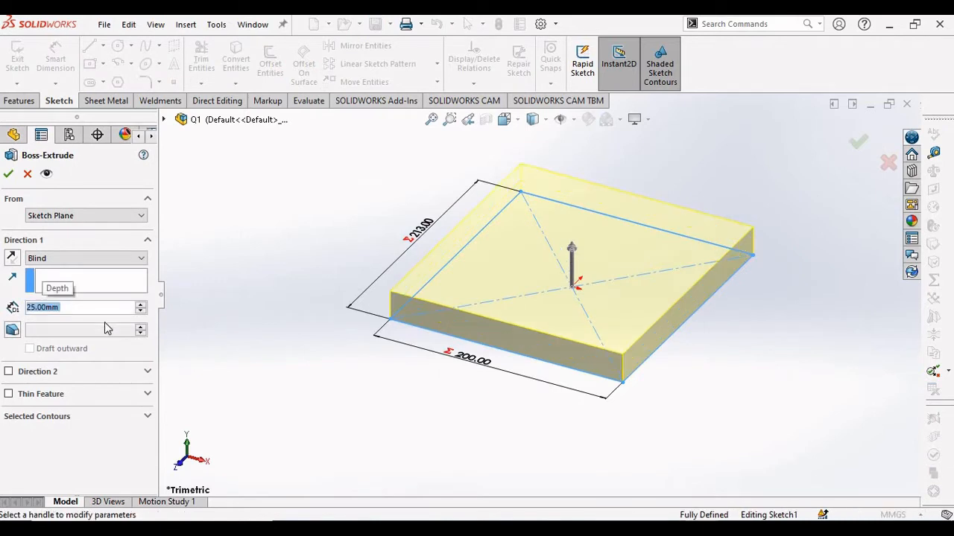
left_click(9, 175)
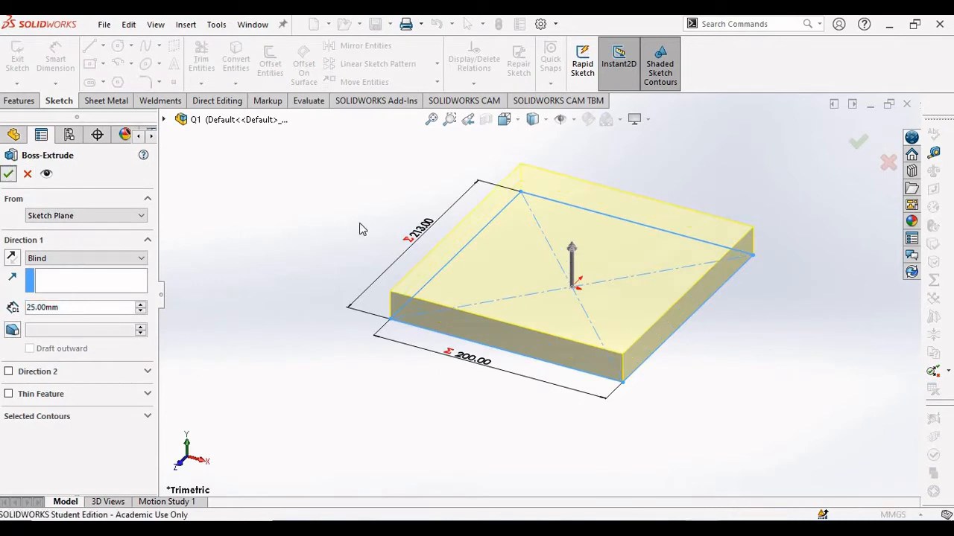
Switch to the exam PDF, check the tube positions and mark the two 10 mm tube overhang dimensions
middle_click_drag(353, 219, 352, 281)
key("alt+Tab")
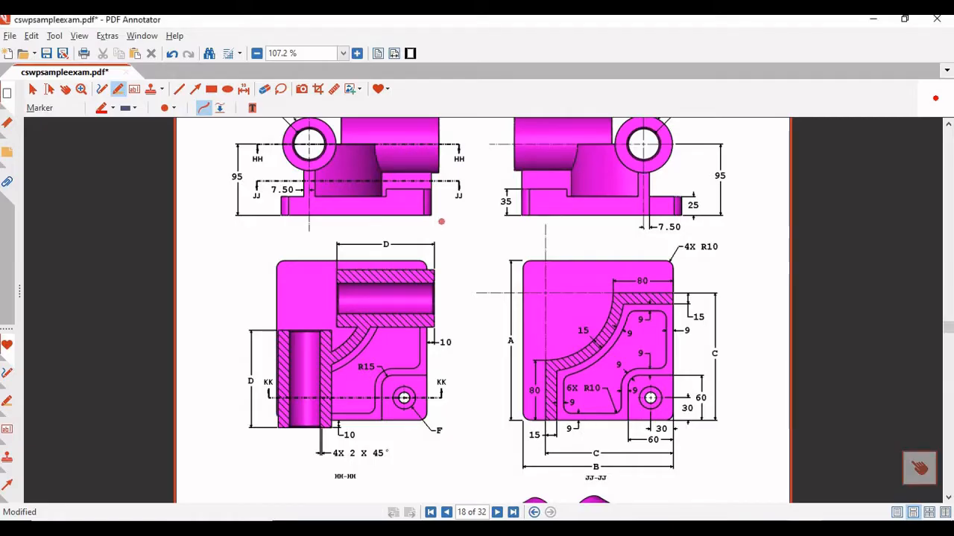
scroll(403, 229, "up", 2)
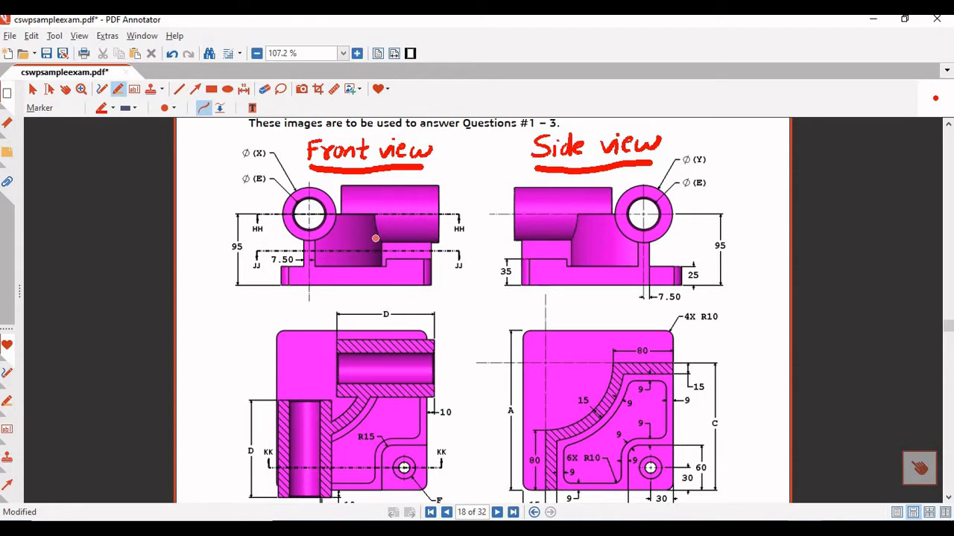
scroll(375, 238, "down", 3)
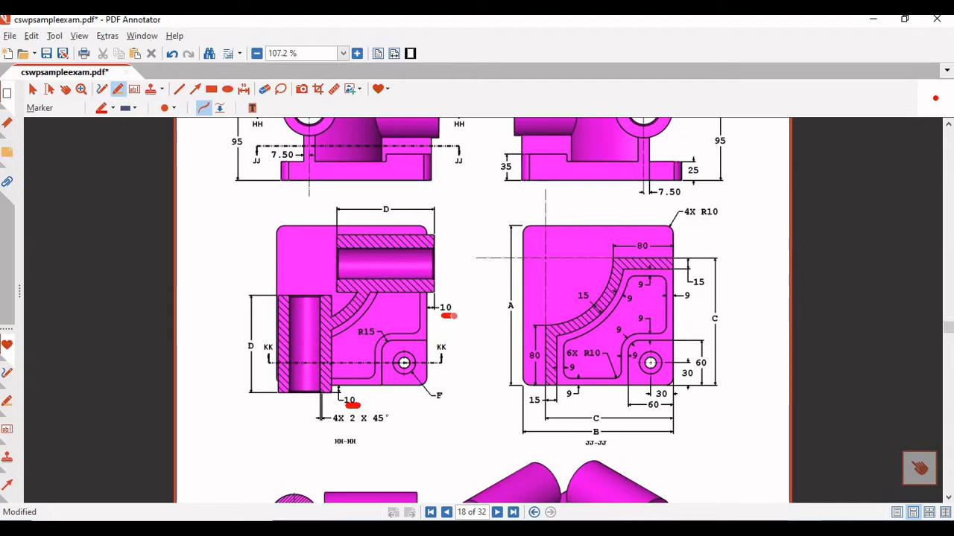
scroll(244, 293, "up", 2)
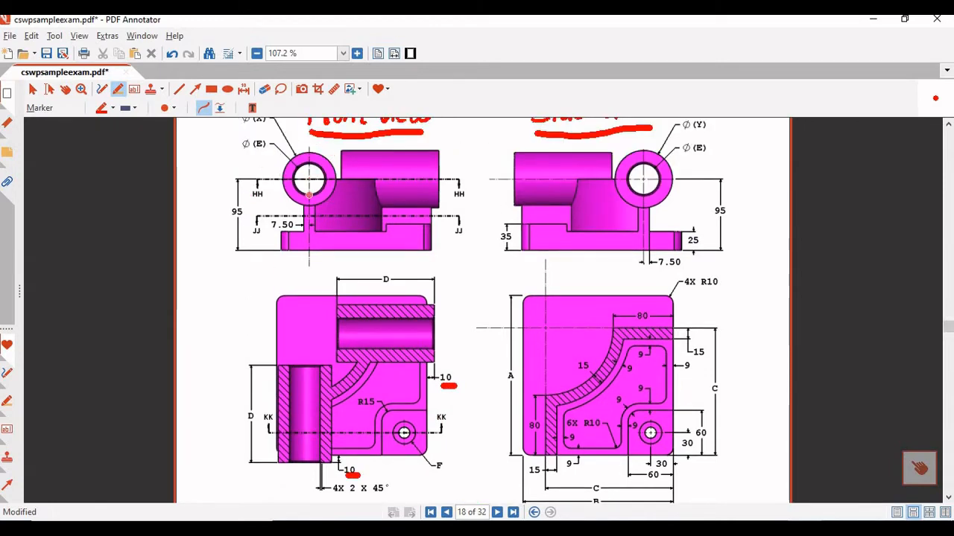
scroll(305, 208, "up", 1)
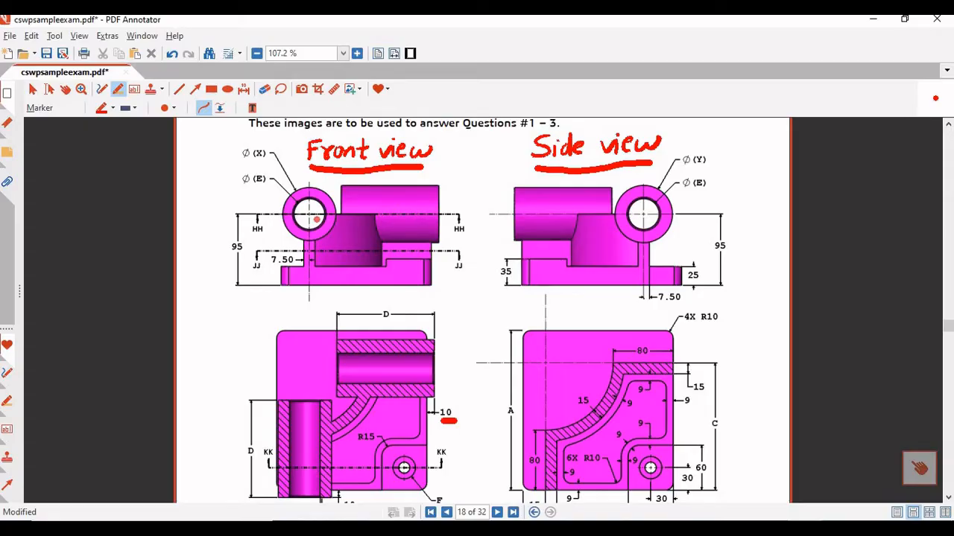
Return to SOLIDWORKS and start an Extruded Boss/Base sketch on the front side face of the base plate
key("alt+Tab")
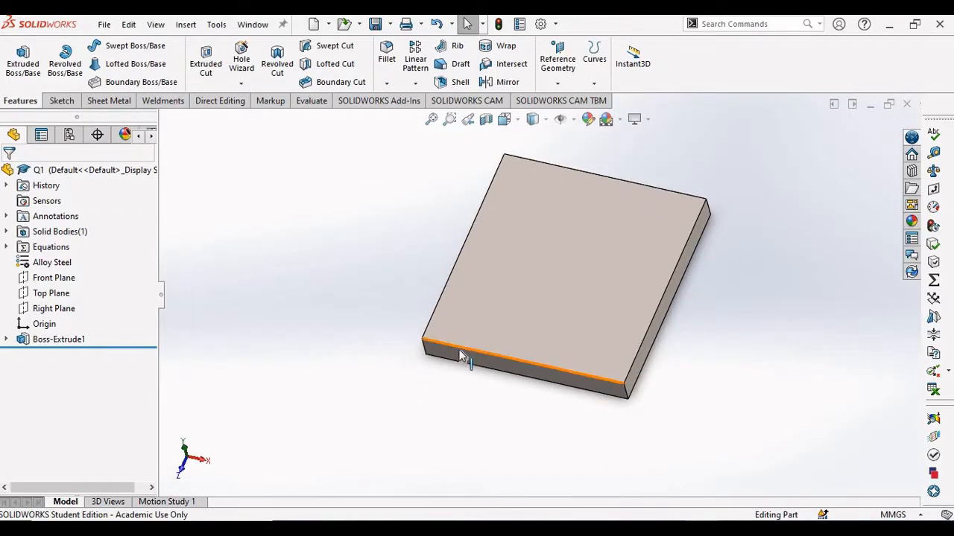
left_click(458, 351)
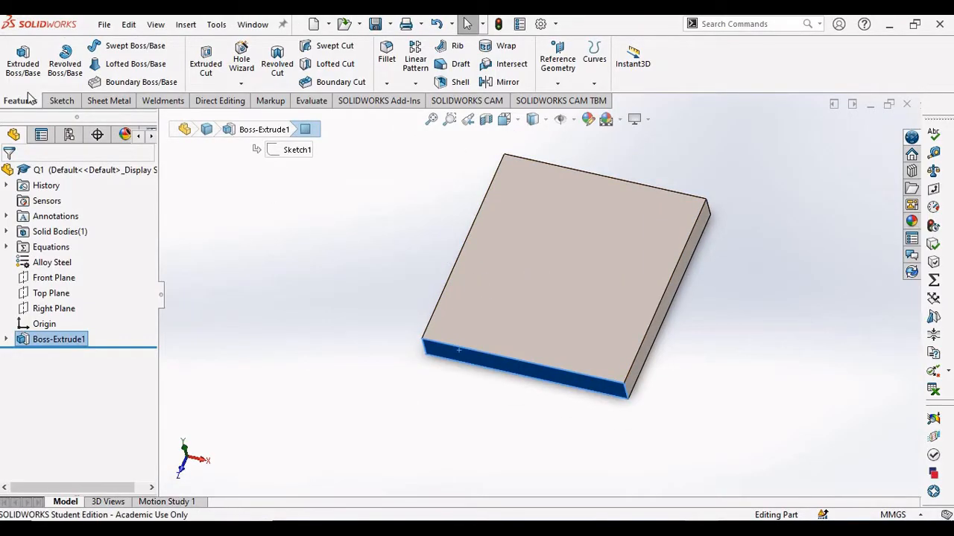
left_click(23, 61)
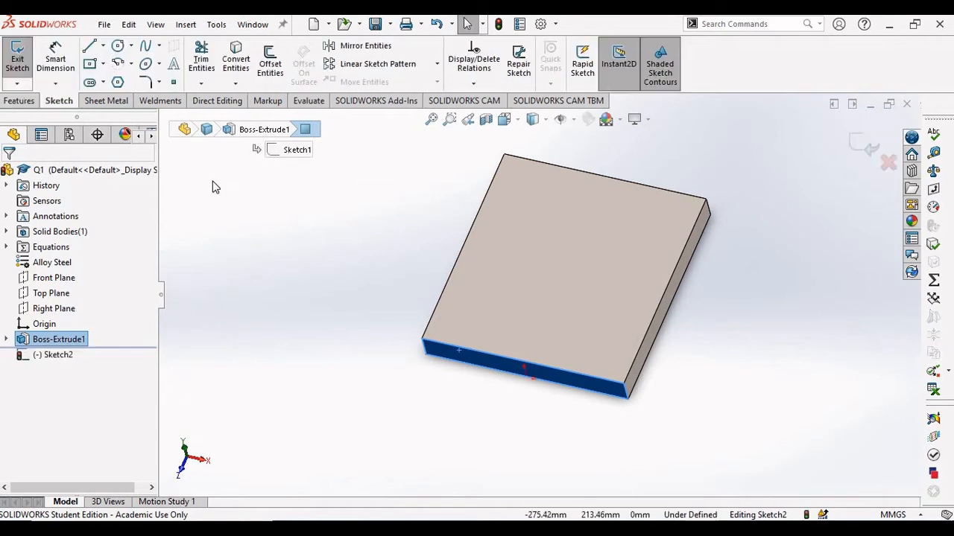
left_click(343, 237)
scroll(437, 200, "up", 1)
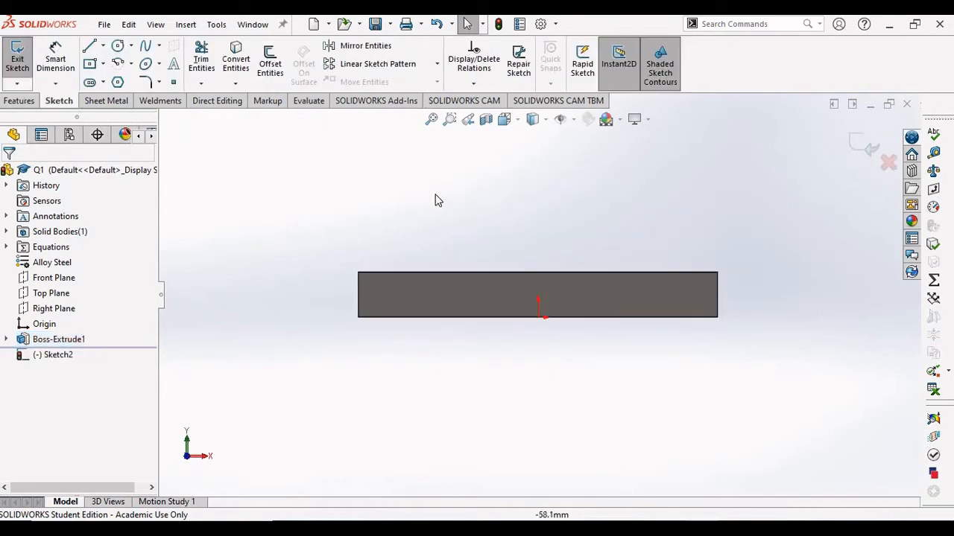
Sketch a circle about 38 mm in diameter above the left part of the base plate
scroll(436, 199, "down", 1)
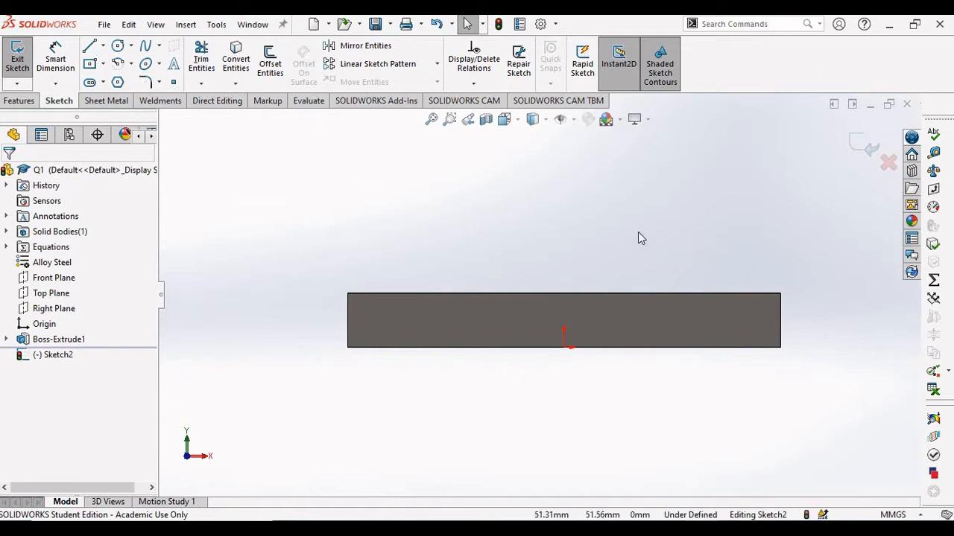
key("z")
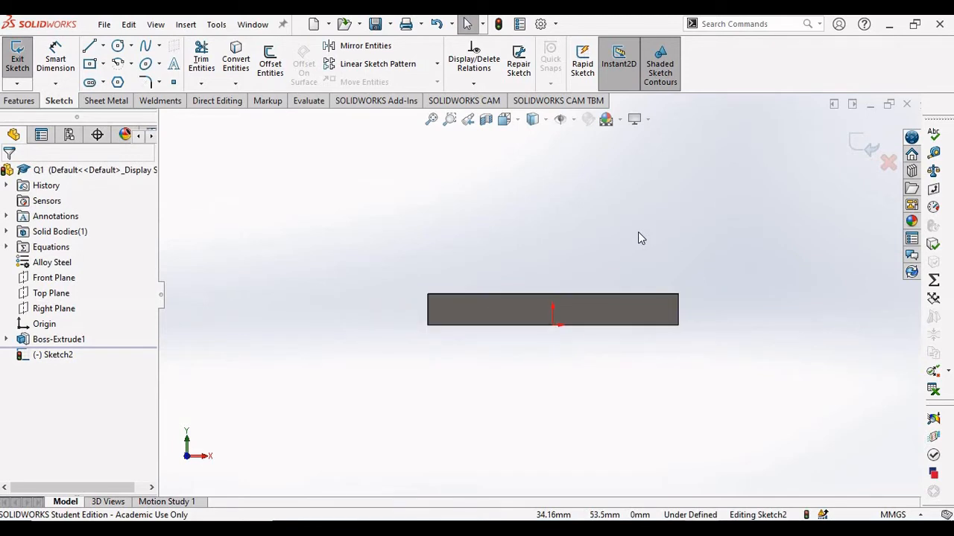
scroll(638, 238, "down", 4)
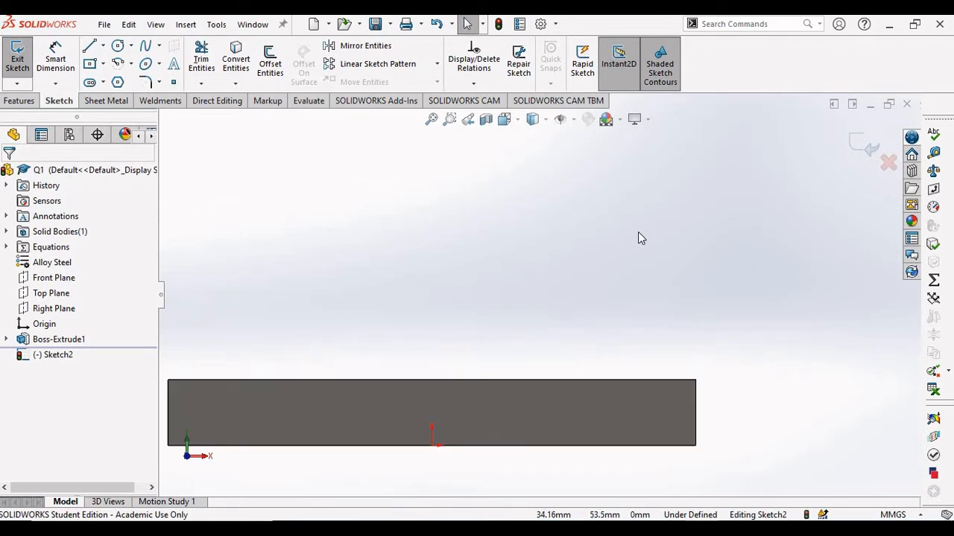
scroll(637, 233, "down", 1)
key("f")
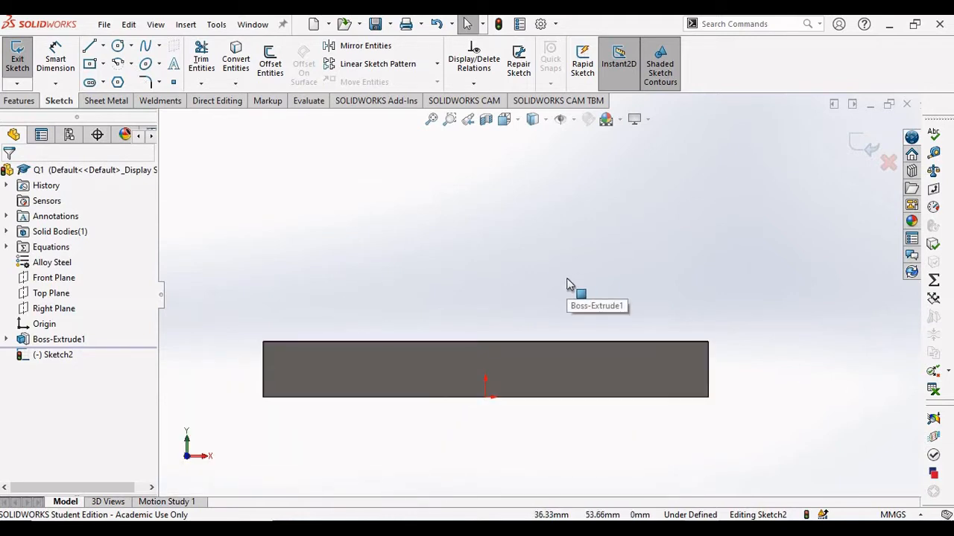
mouse_move(571, 283)
middle_mouse_down("ctrl")
mouse_move(622, 206)
mouse_move(573, 245)
mouse_move(637, 194)
mouse_move(604, 221)
mouse_move(596, 214)
middle_mouse_up("ctrl")
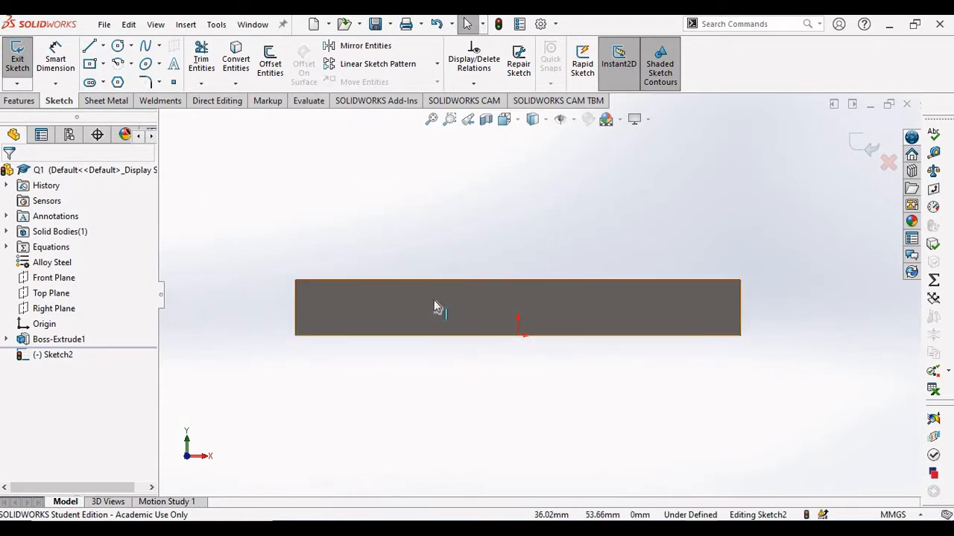
scroll(518, 322, "up", 1)
scroll(519, 322, "down", 1)
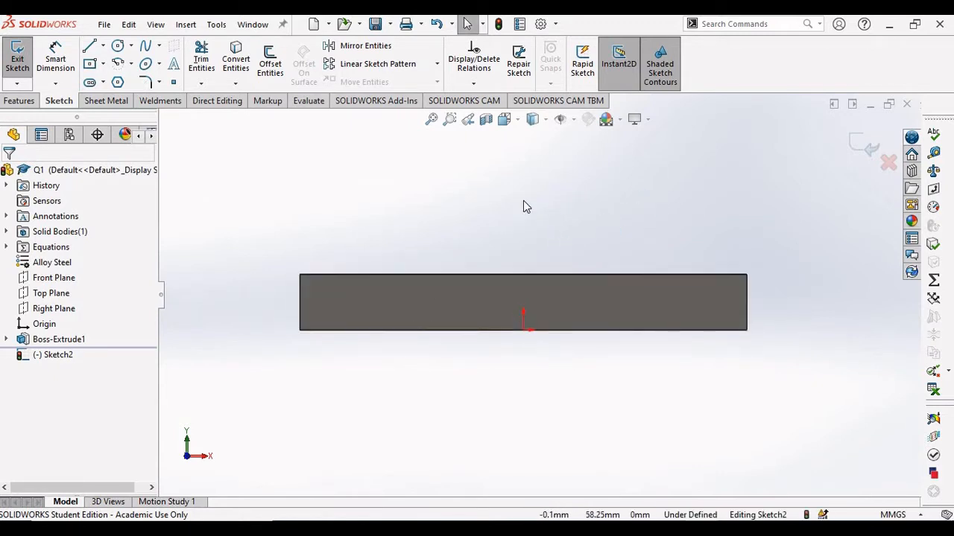
left_click(117, 45)
left_click(357, 181)
left_click(362, 142)
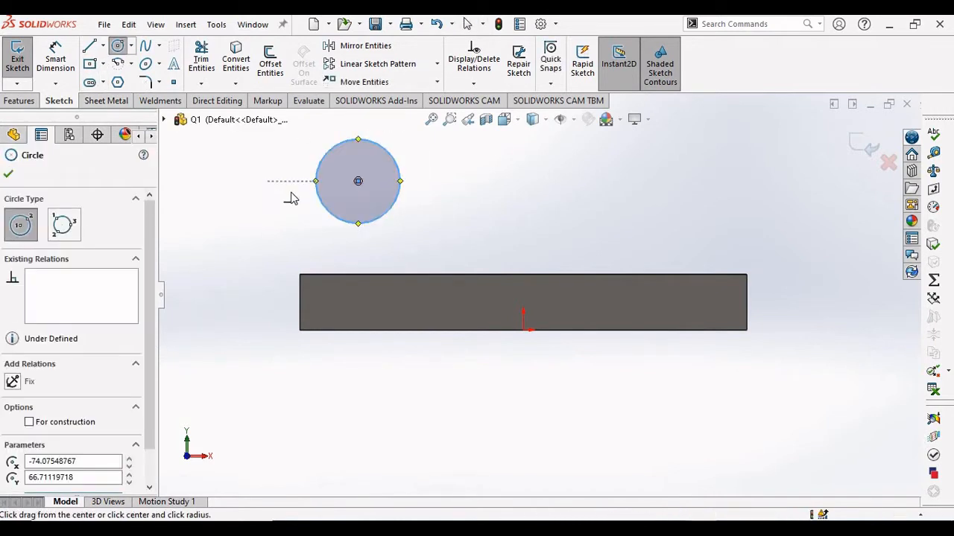
right_click(291, 195)
left_click(266, 207)
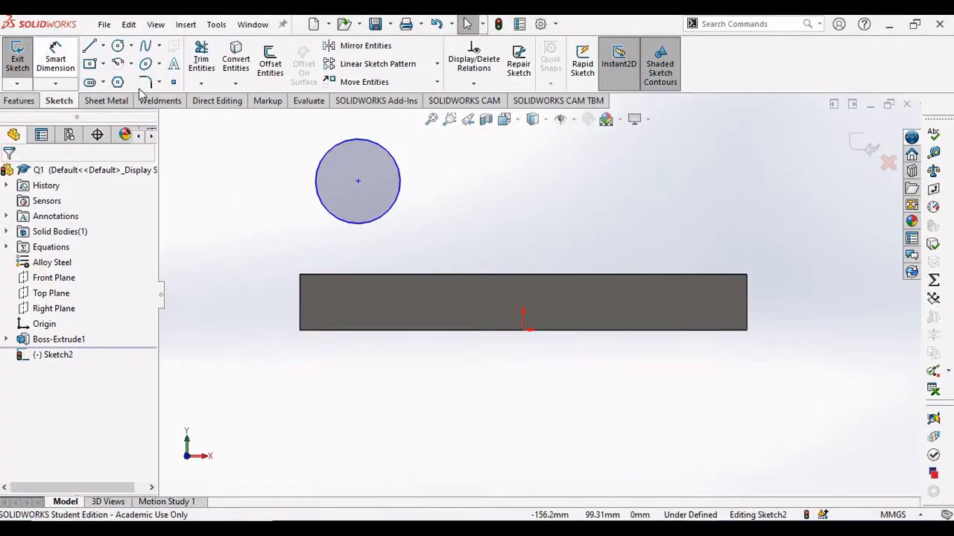
Dimension the circle's diameter and link it to global variable X
left_click(55, 60)
left_click(400, 179)
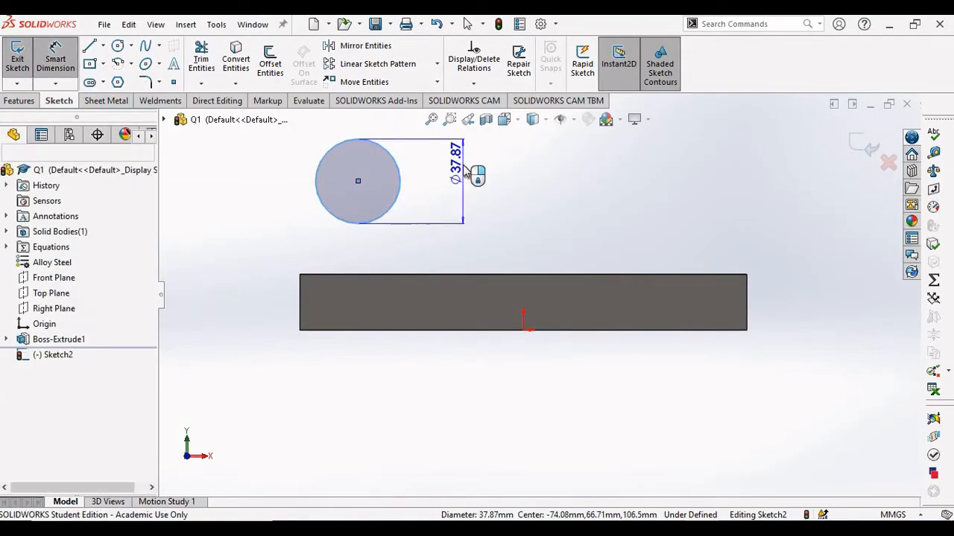
left_click(475, 173)
type("=")
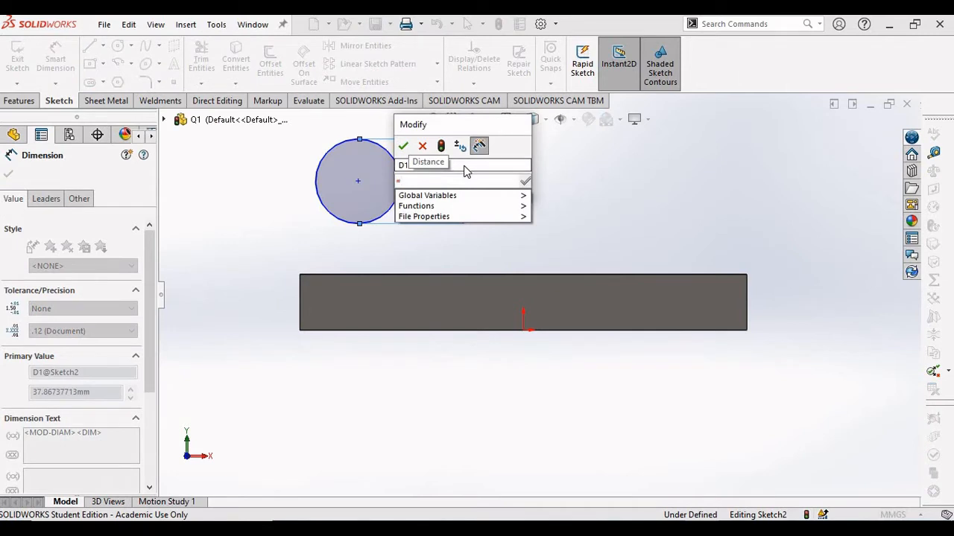
type("X")
left_click(428, 198)
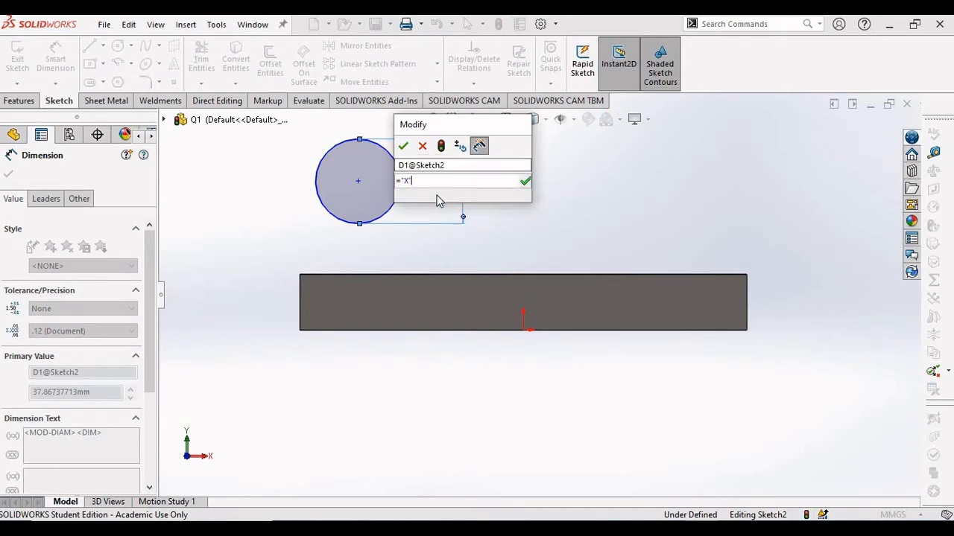
left_click(404, 148)
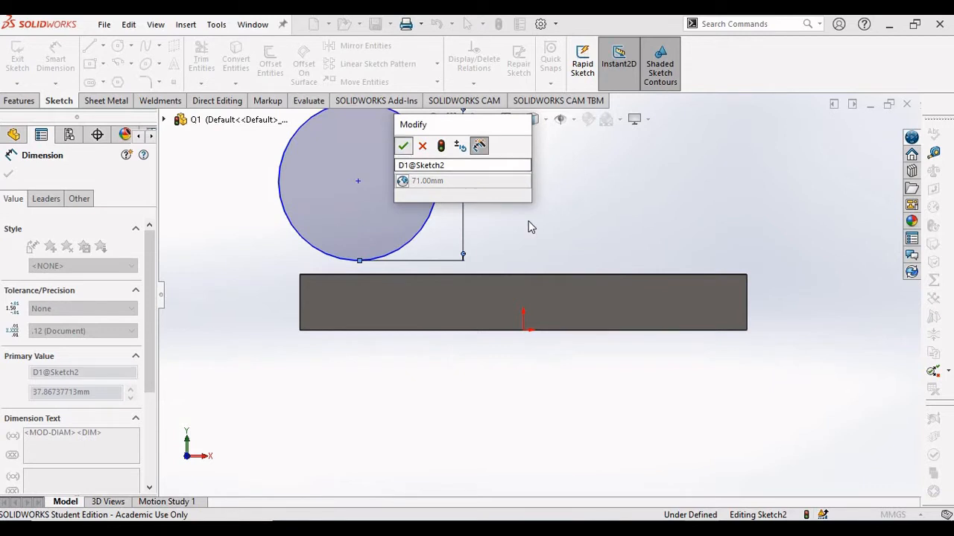
left_click(477, 220)
scroll(475, 216, "up", 2)
scroll(396, 247, "down", 1)
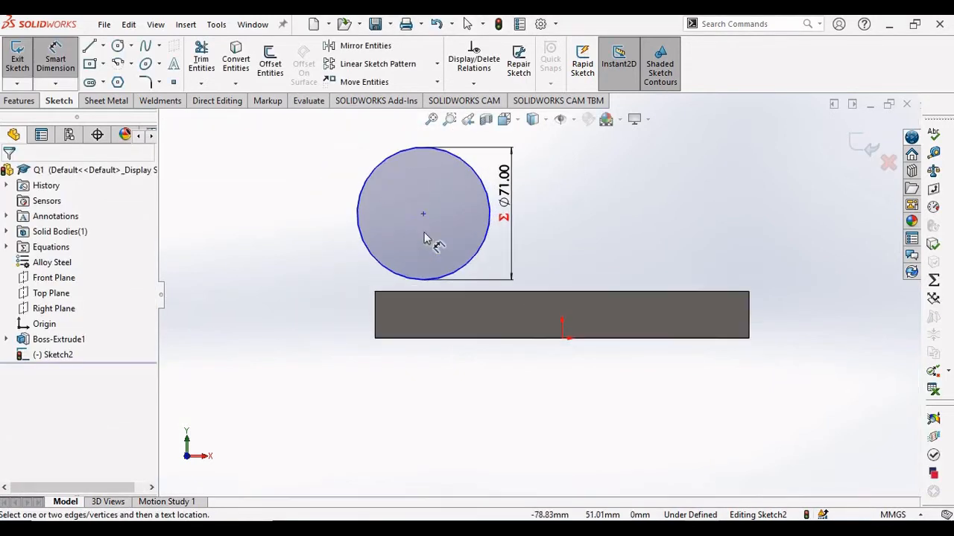
Check the tube centre height in the exam PDF, then set the circle centre 95 mm above the base's bottom edge in SOLIDWORKS
key("alt+Tab")
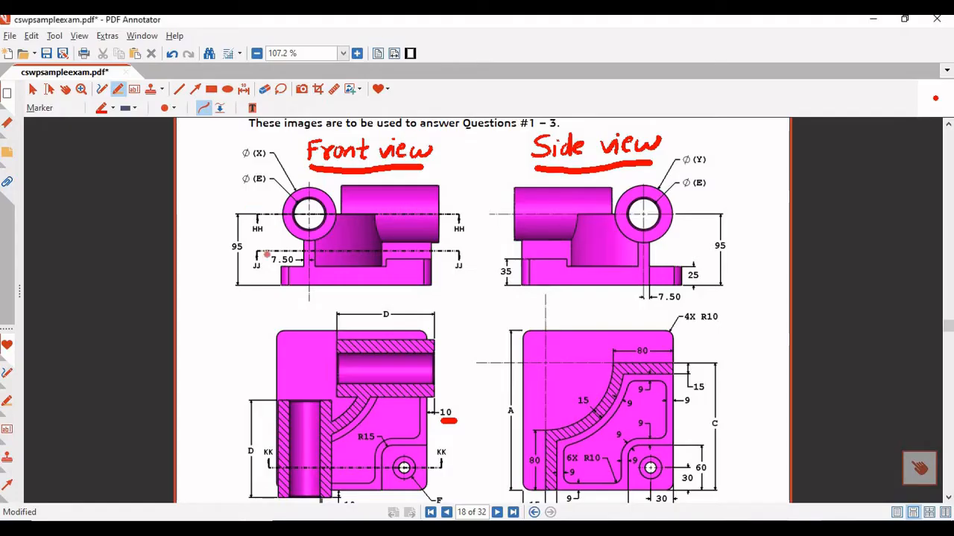
key("alt+Tab")
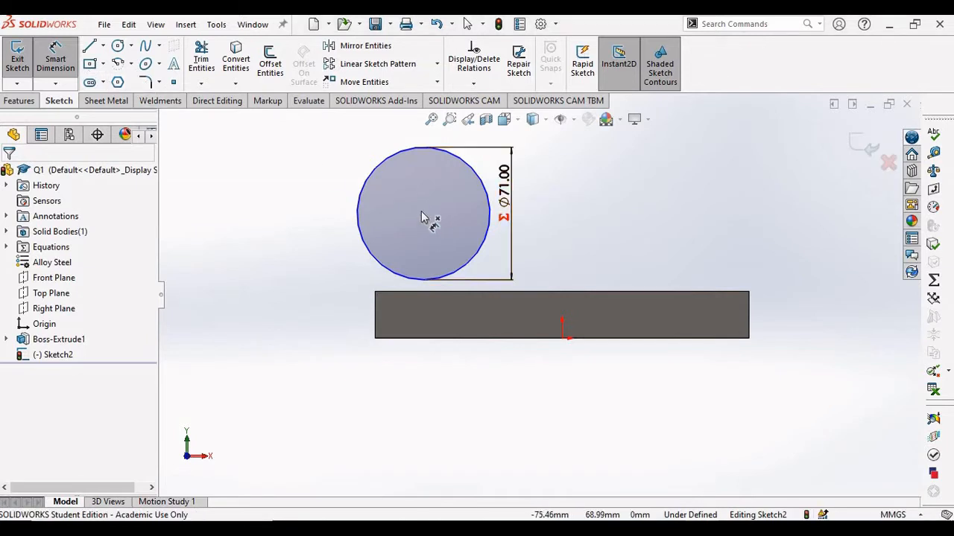
left_click(423, 338)
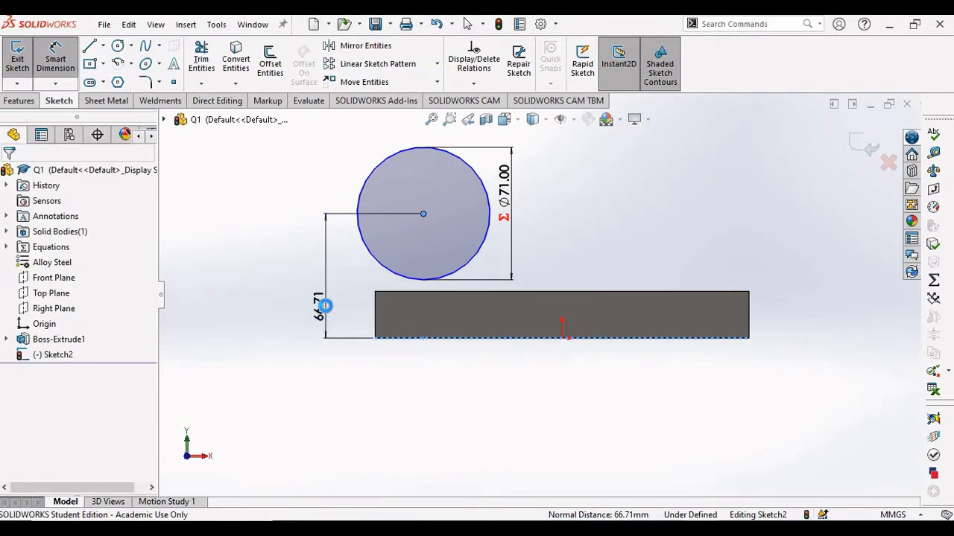
left_click(326, 307)
type("95")
key("Return")
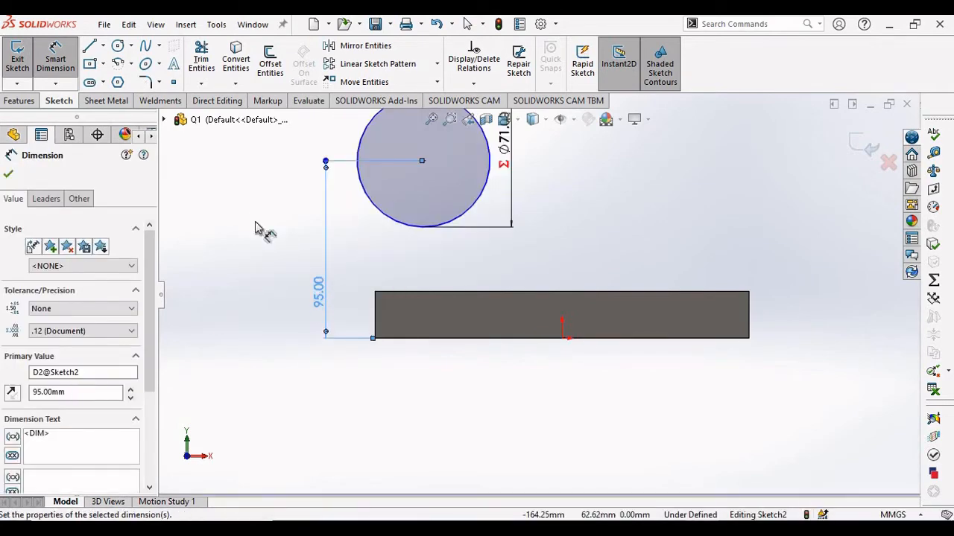
left_click(282, 252)
scroll(282, 254, "up", 1)
Check the tube centre's horizontal position in the exam PDF and mark the 7.50 and C dimensions
key("alt+Tab")
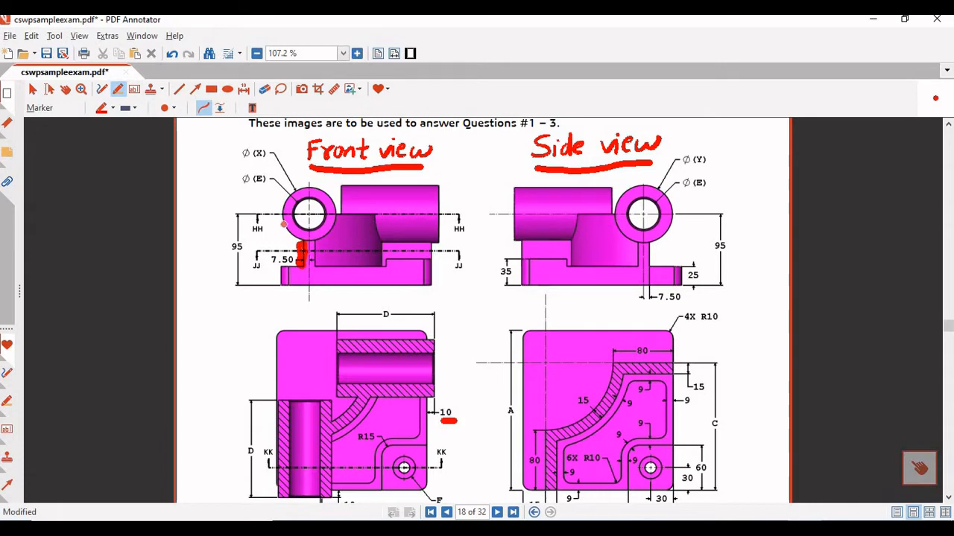
scroll(303, 236, "down", 3)
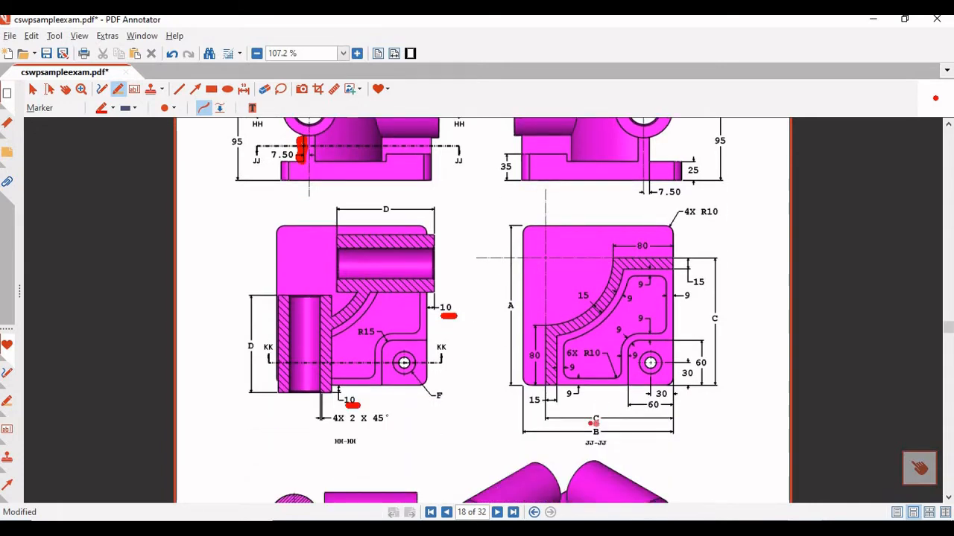
left_click_drag(592, 422, 600, 422)
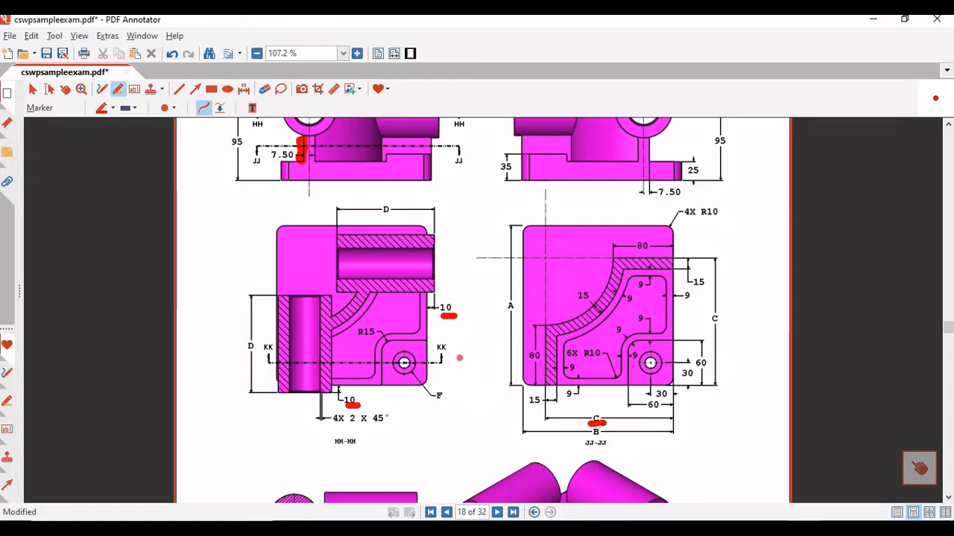
scroll(640, 434, "up", 1)
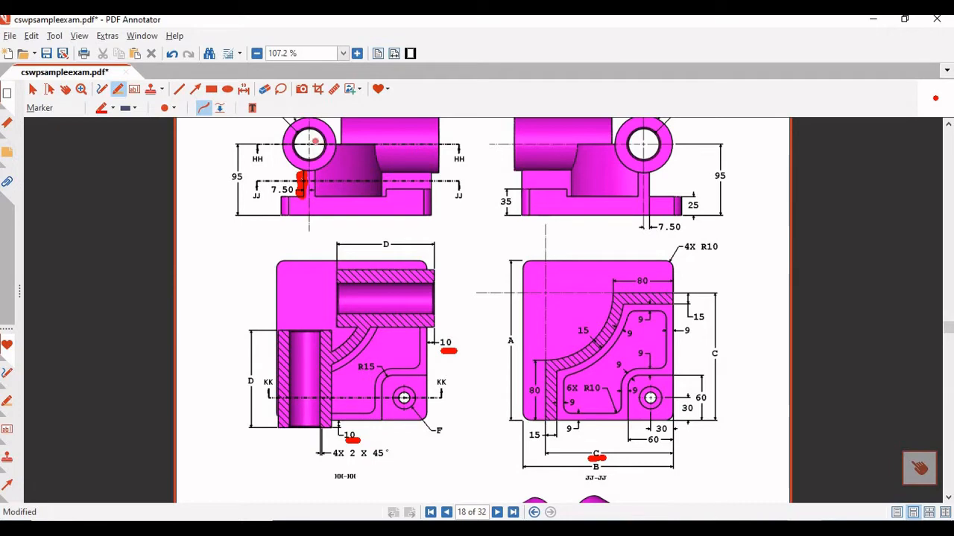
scroll(298, 179, "up", 1)
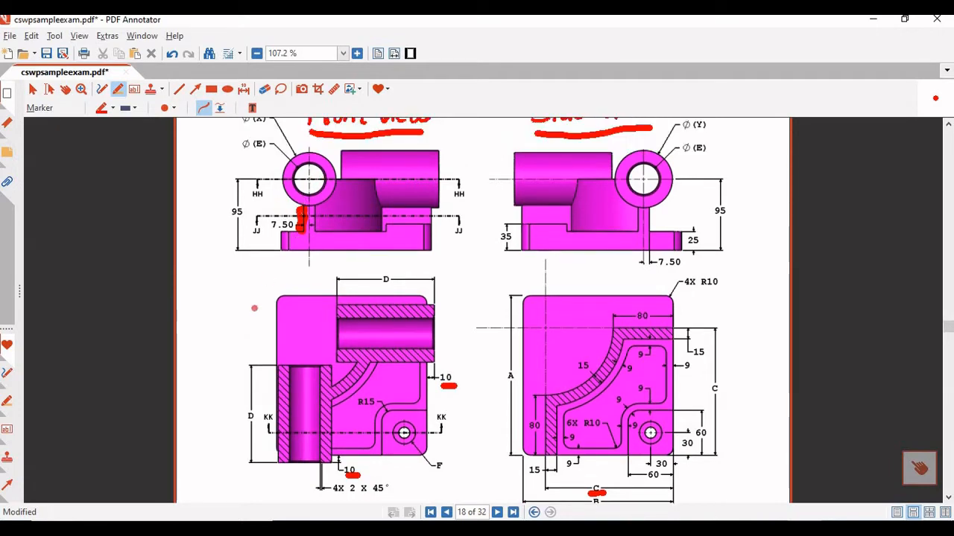
Switch to SOLIDWORKS and dimension the circle centre horizontally from the base's right edge as global variable C minus 7.5
key("alt+Tab")
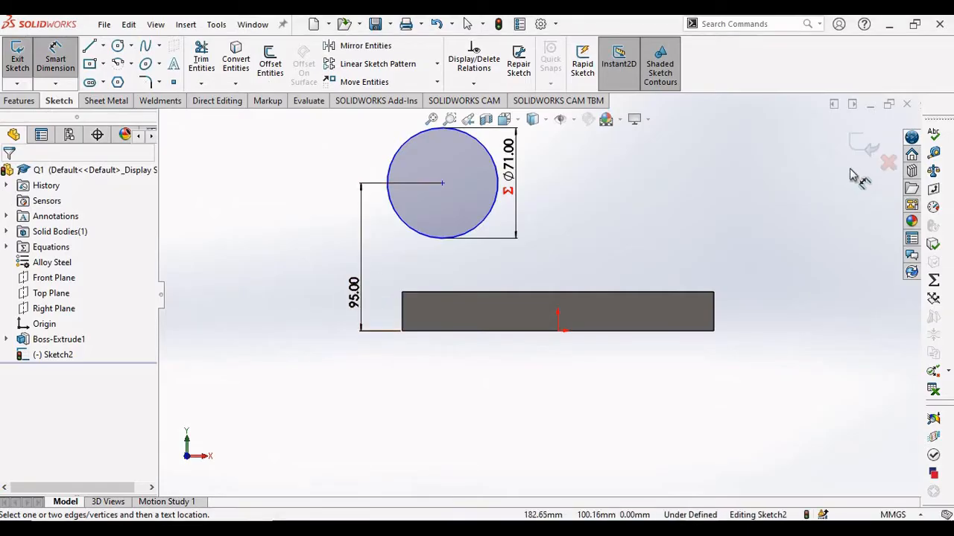
left_click(442, 183)
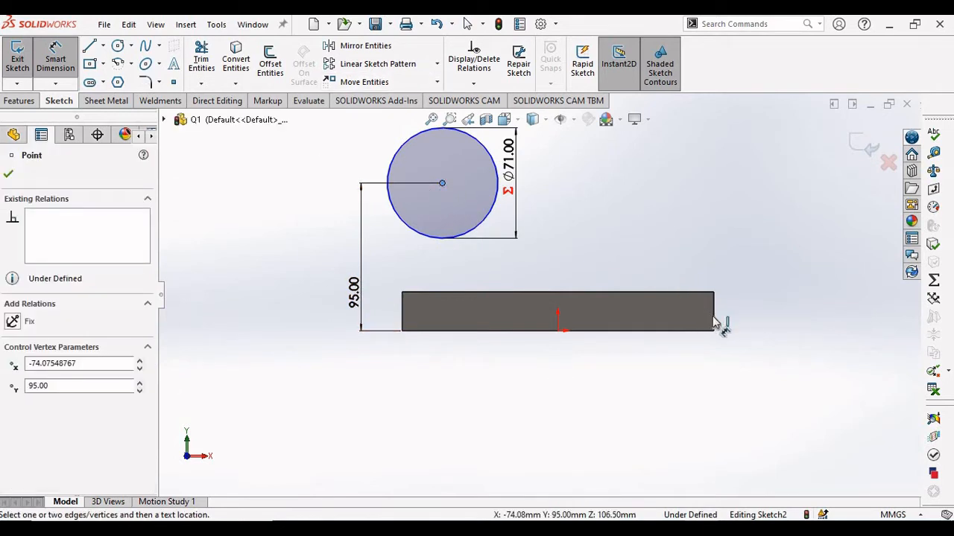
left_click(714, 322)
left_click(579, 423)
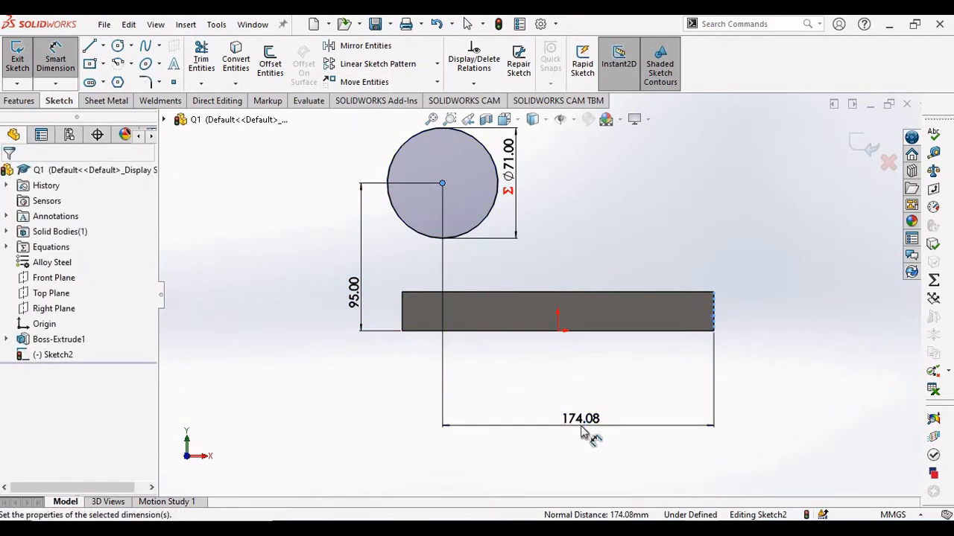
type("=")
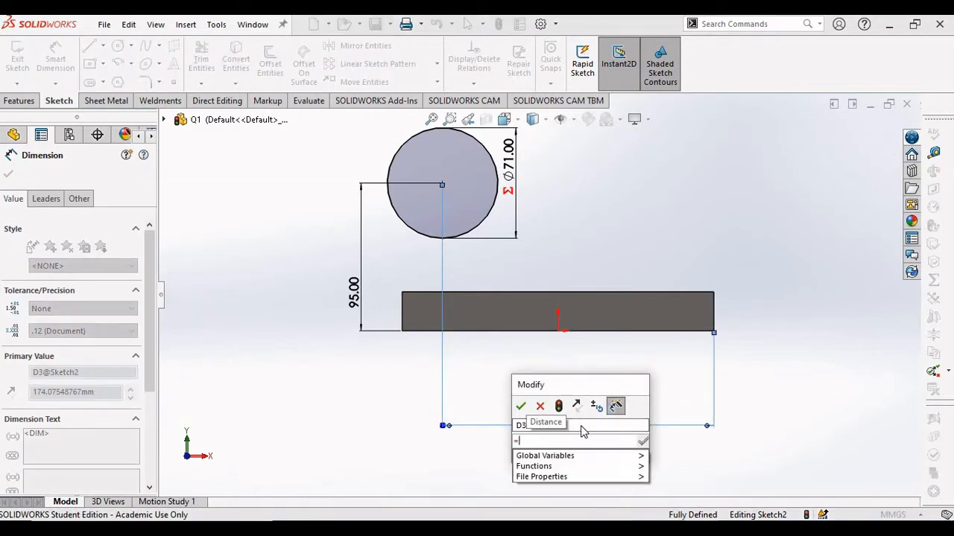
type("c")
left_click(560, 456)
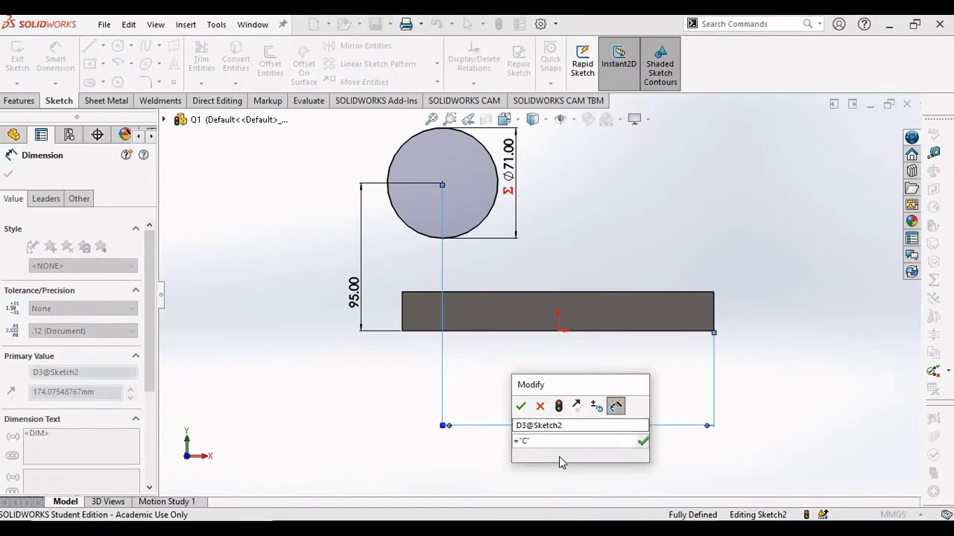
type("-7.5")
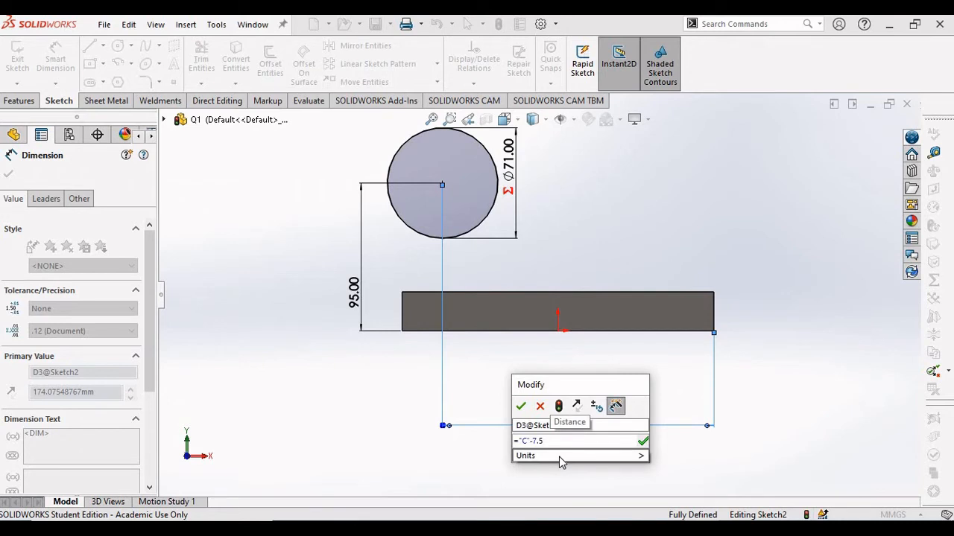
key("Return")
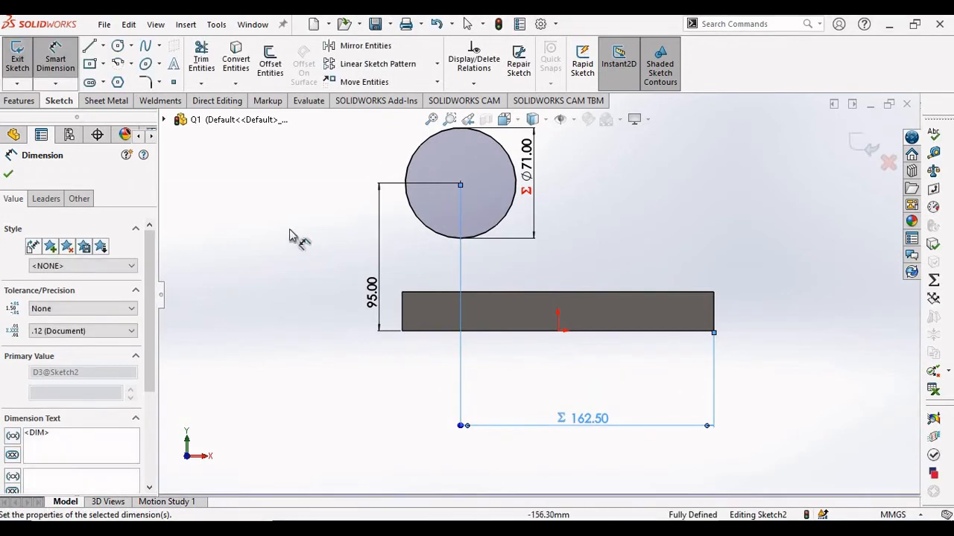
left_click(290, 231)
scroll(625, 259, "up", 1)
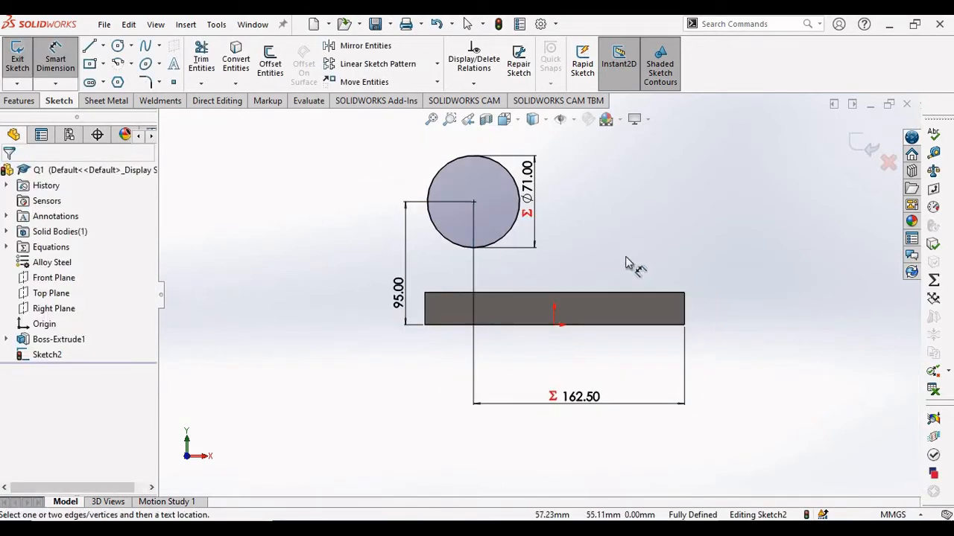
scroll(626, 262, "down", 1)
Exit the circle sketch into Boss-Extrude and start the extrusion at a 10 mm offset from the sketch plane
left_click(865, 146)
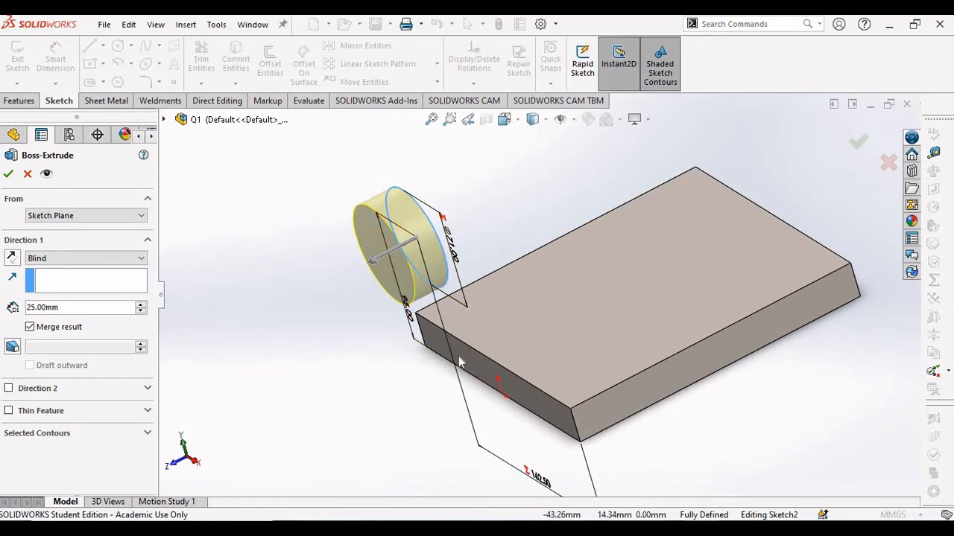
middle_click_drag(496, 236, 463, 229)
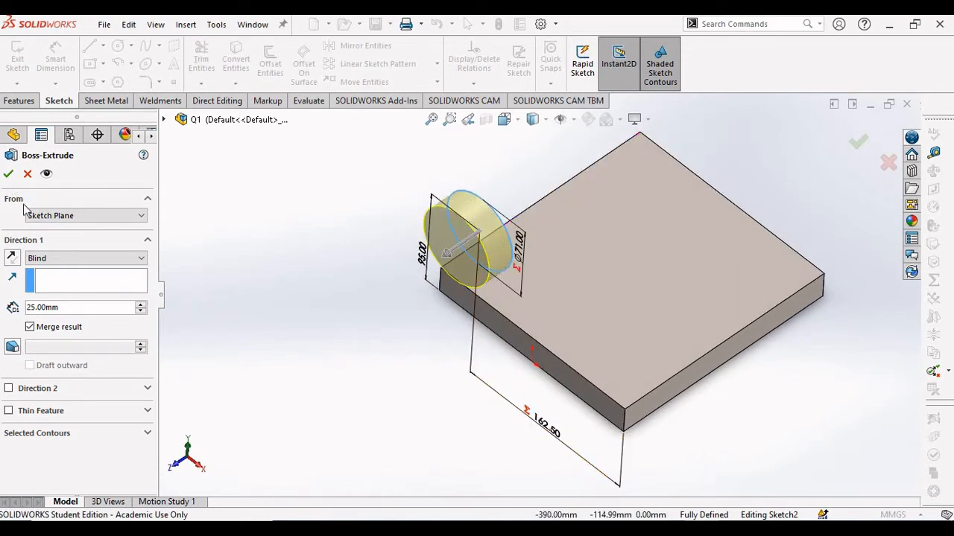
left_click(65, 216)
left_click(45, 255)
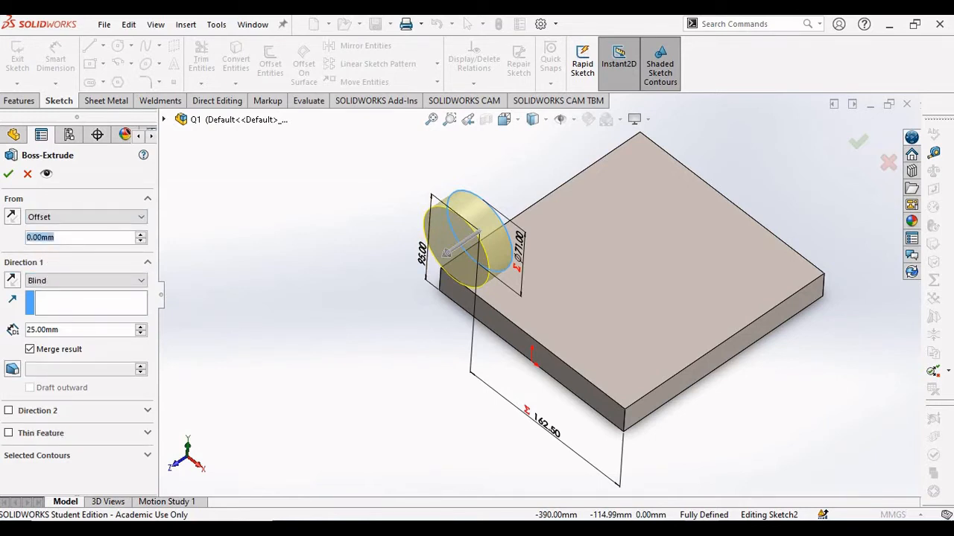
type("10")
key("Return")
middle_click_drag(340, 158, 301, 173)
scroll(434, 209, "down", 3)
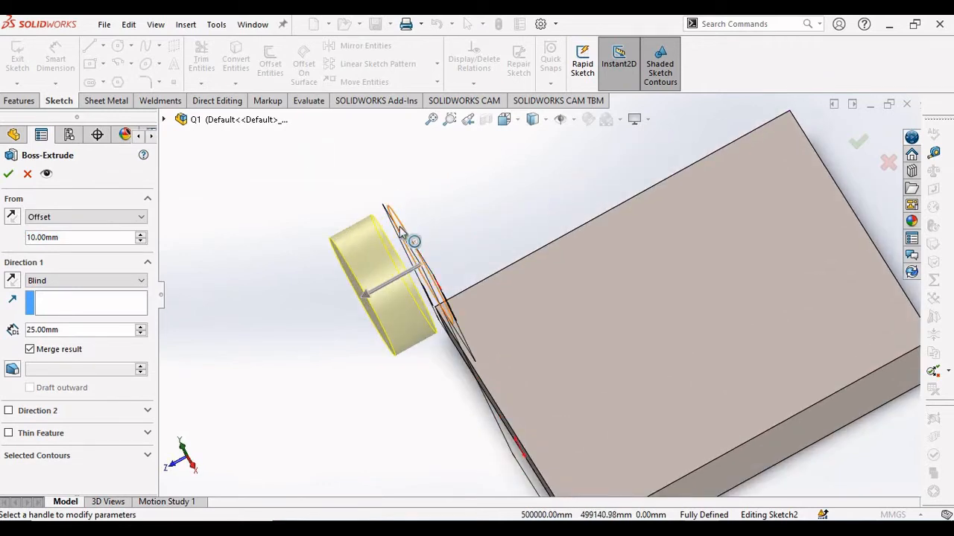
middle_click_drag(326, 206, 338, 187)
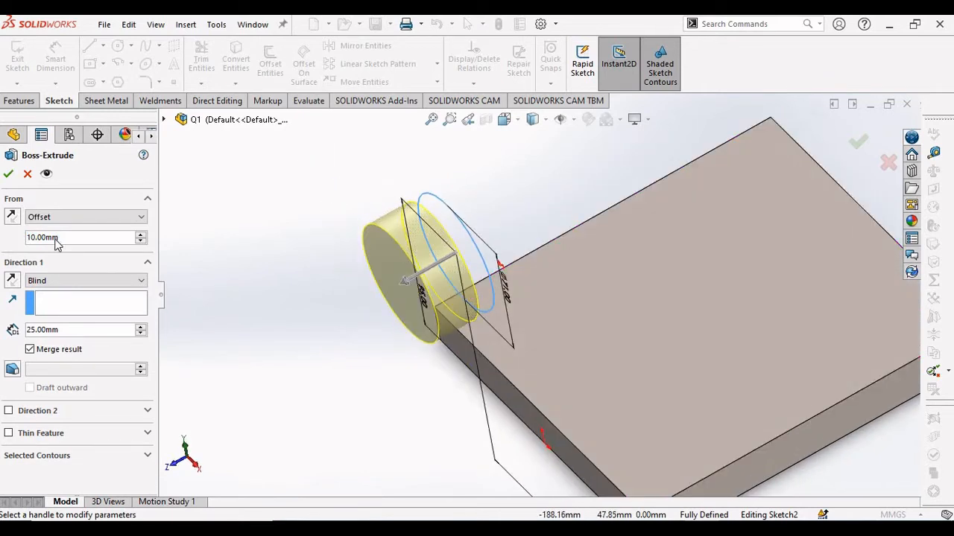
Reverse the extrusion direction over the base plate and extrude the circle to a blind depth linked to global variable D
left_click(12, 298)
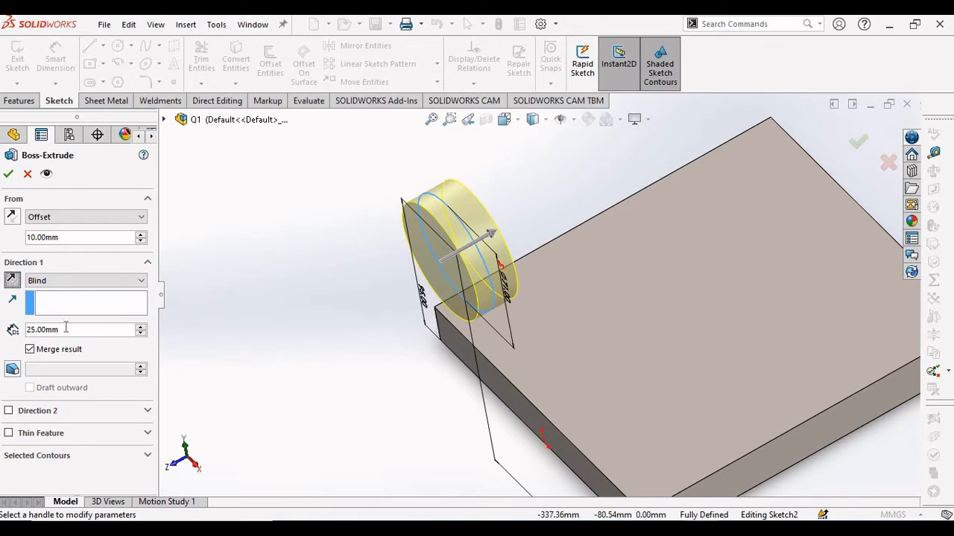
type("=D")
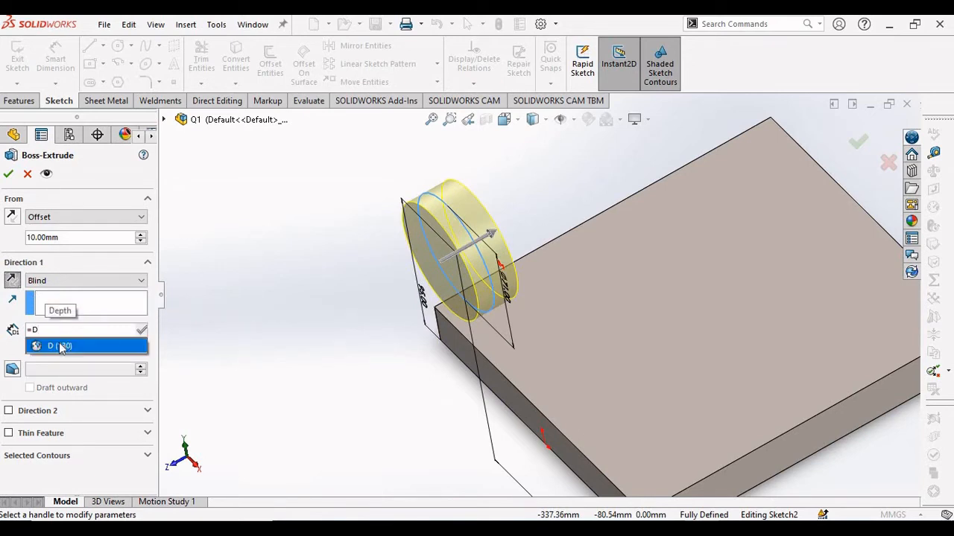
left_click(60, 346)
key("Return")
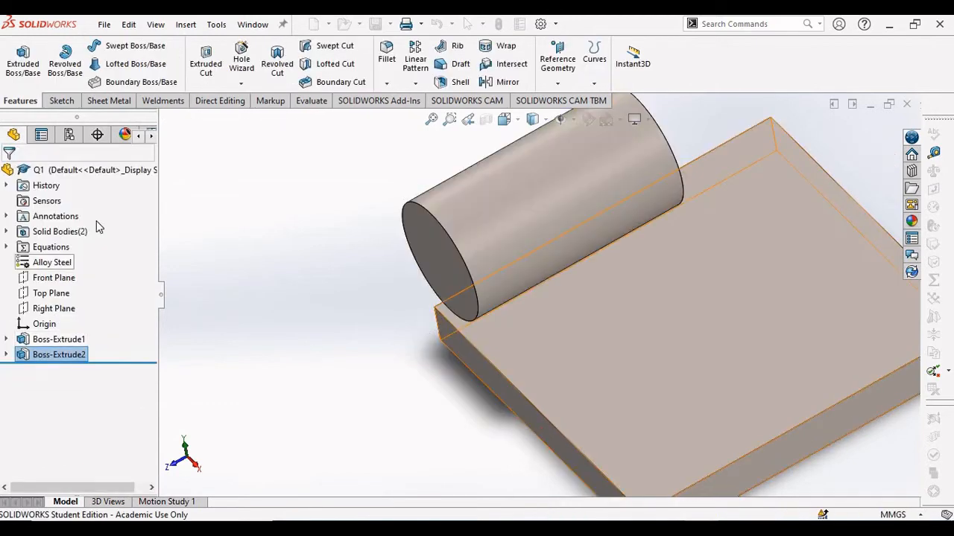
Start an extruded boss sketch on the base plate's right side face and draw a circle about 78 mm in diameter above the plate
scroll(488, 279, "up", 5)
middle_click_drag(488, 279, 549, 249)
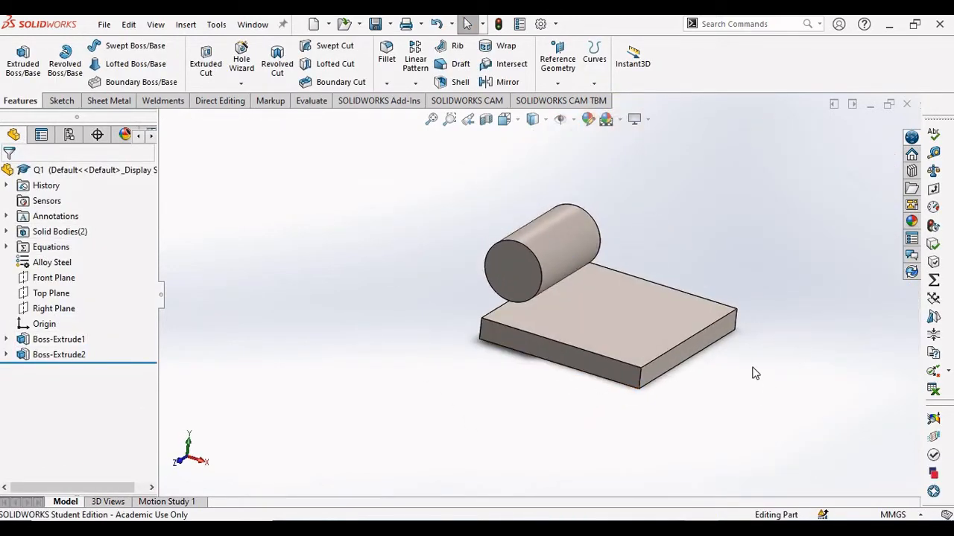
scroll(745, 351, "down", 2)
scroll(723, 261, "down", 2)
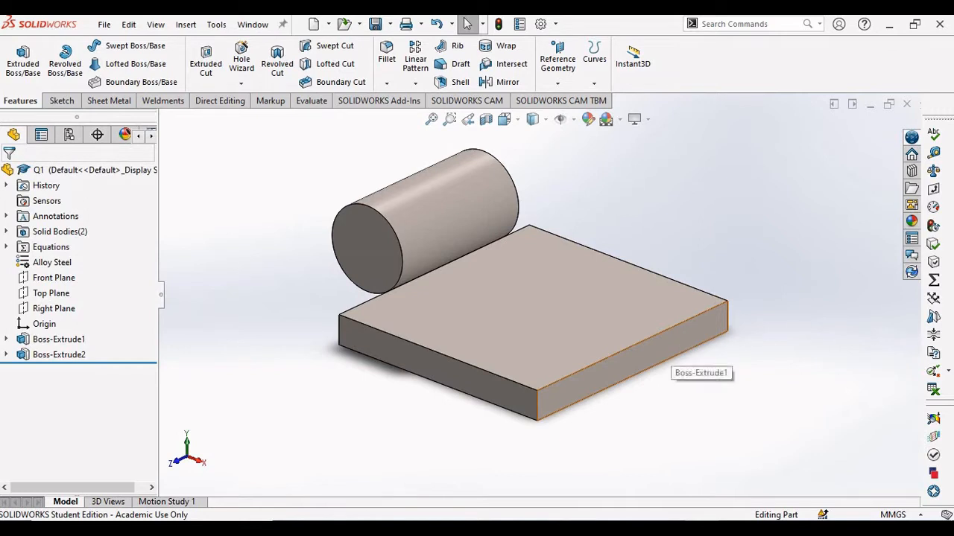
left_click(22, 60)
left_click(686, 336)
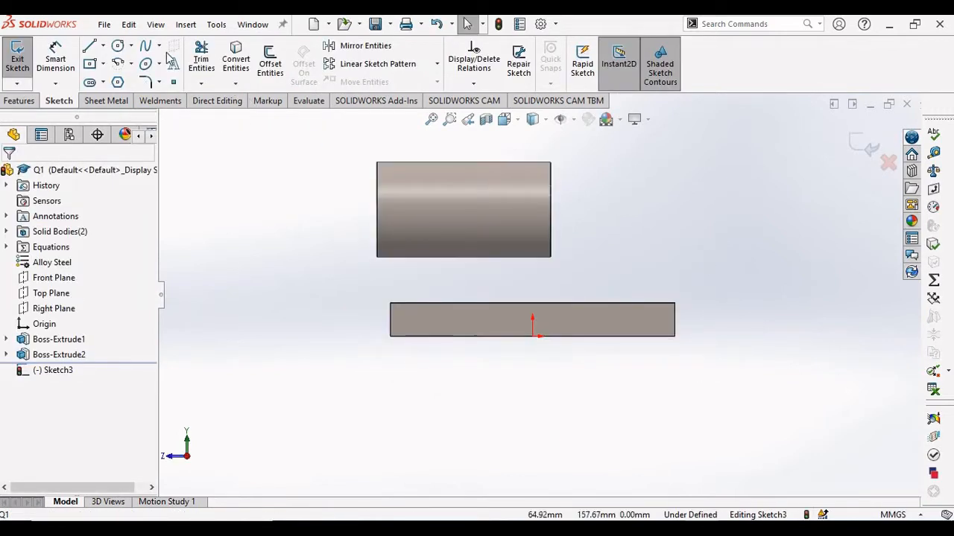
left_click(118, 45)
left_click(625, 205)
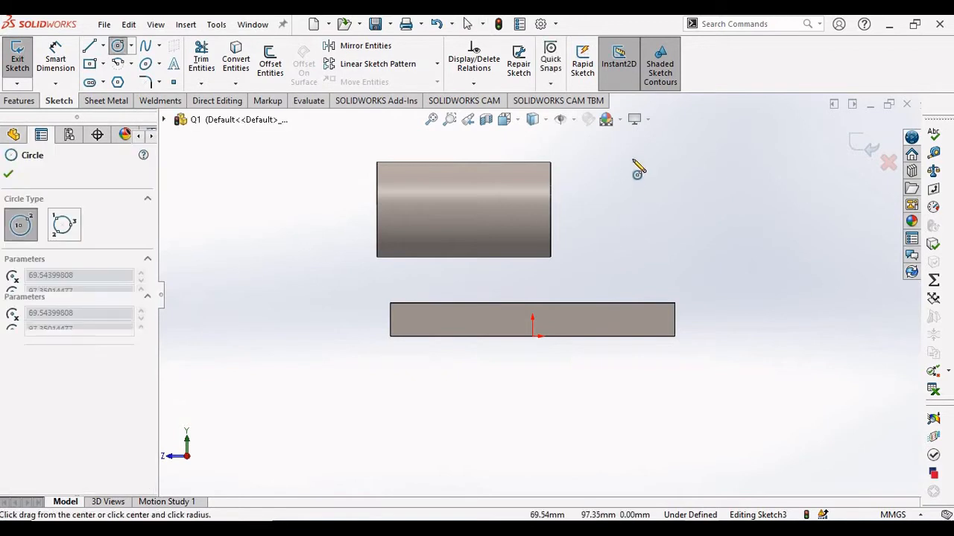
right_click(720, 155)
left_click(738, 160)
Set the new circle's centre 95 mm above the base's bottom edge
left_click(67, 59)
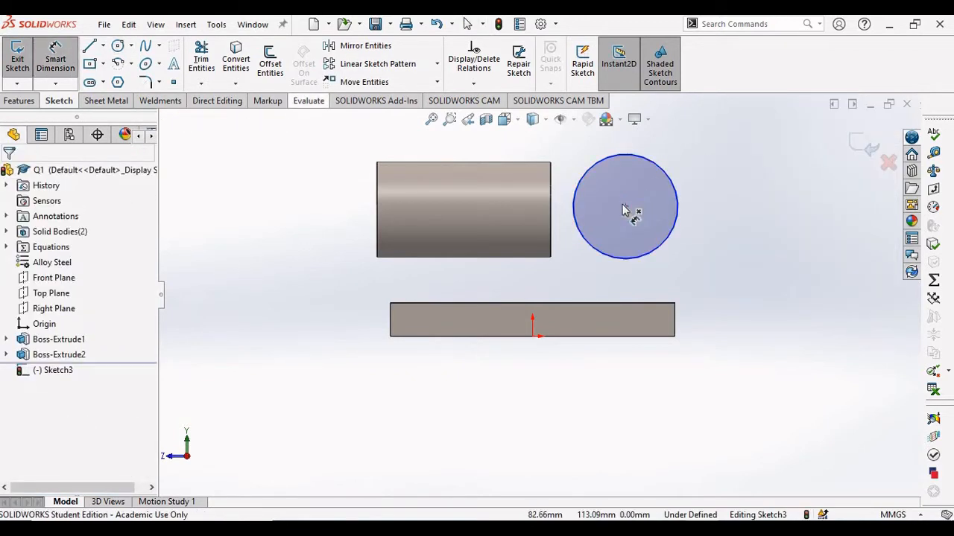
left_click(625, 206)
left_click(648, 336)
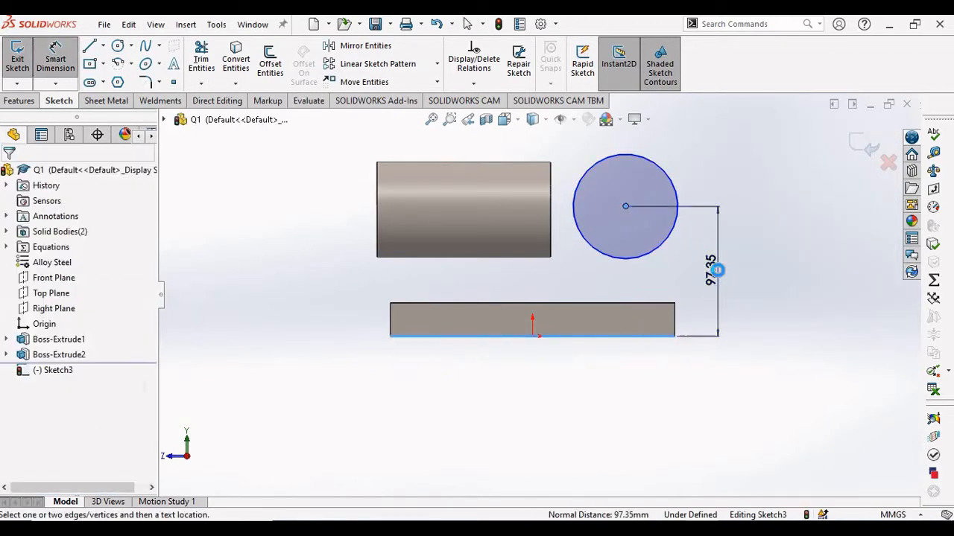
left_click(716, 270)
key("Return")
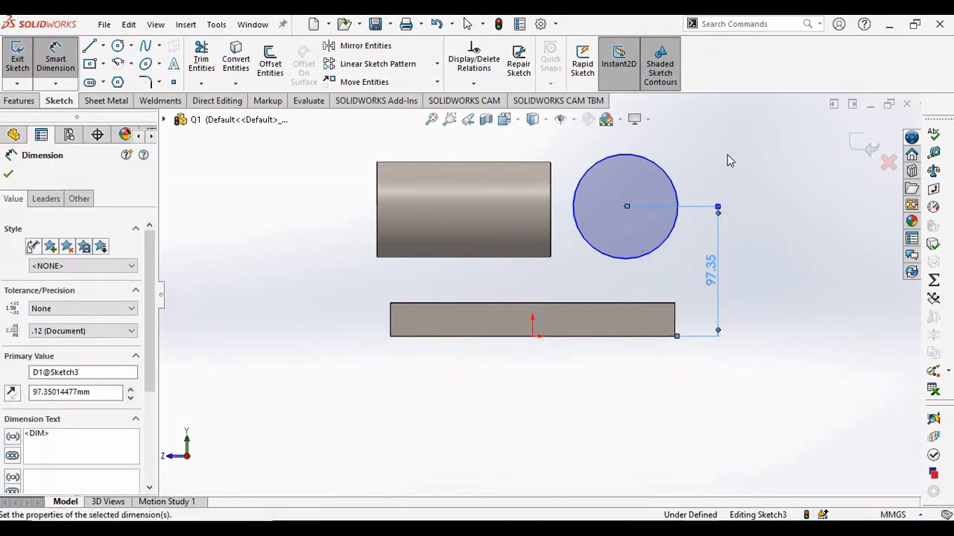
left_click(727, 158)
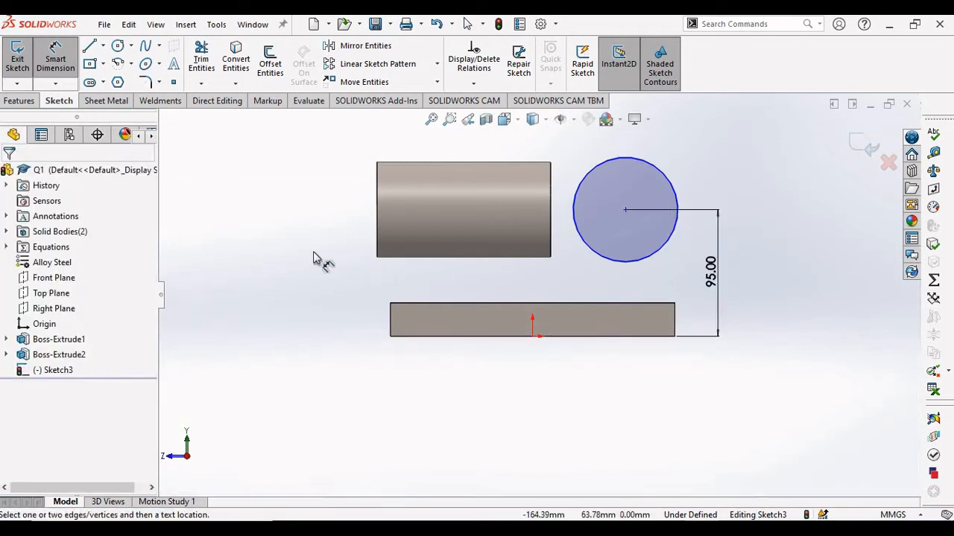
Check the C dimension in the exam PDF, then dimension the circle centre in SOLIDWORKS from the base's left edge as C minus 7.5
key("alt+Tab")
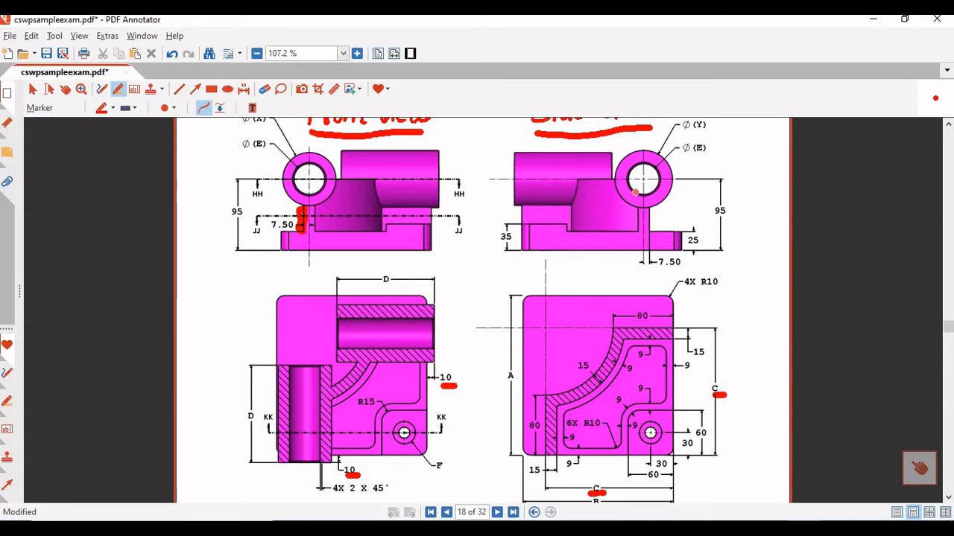
key("alt+Tab")
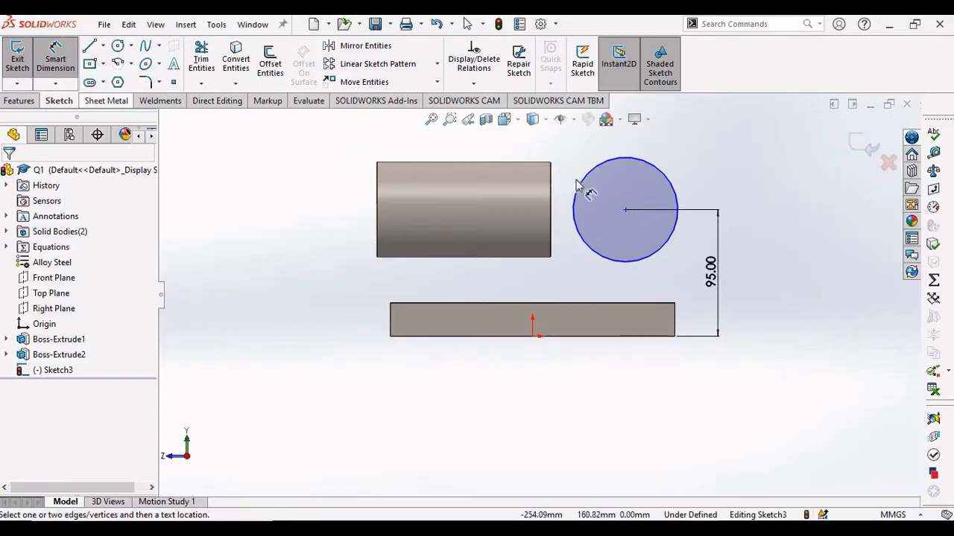
left_click(625, 211)
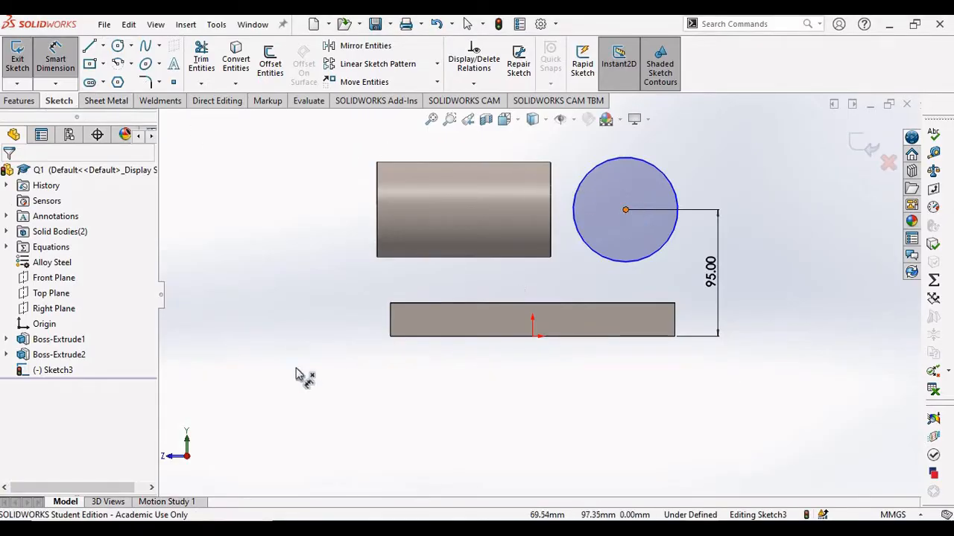
left_click(390, 322)
left_click(470, 383)
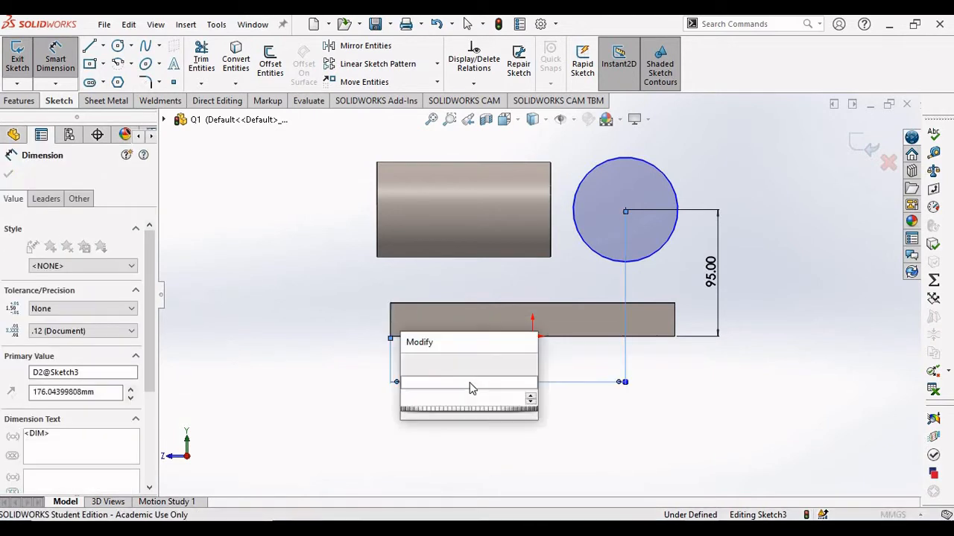
type("=")
mouse_move(461, 414)
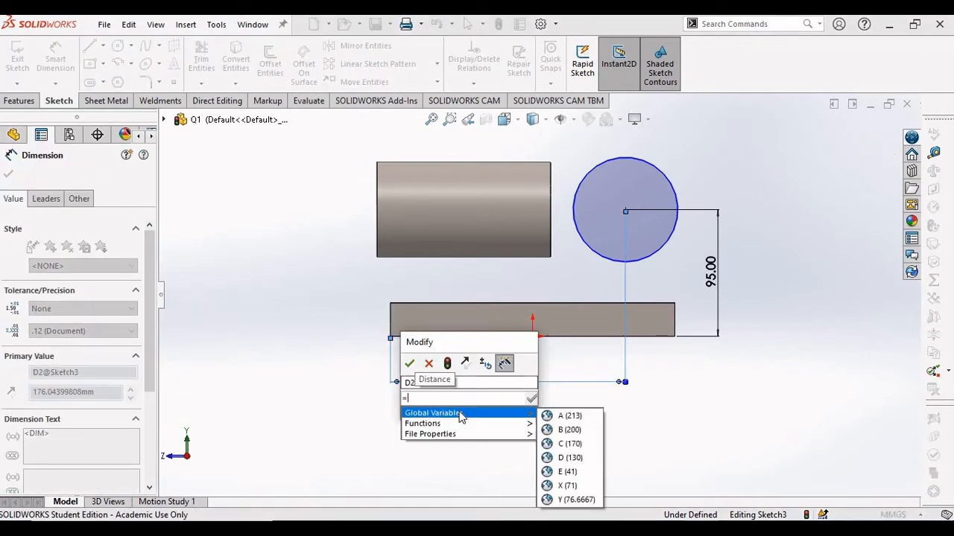
left_click(570, 444)
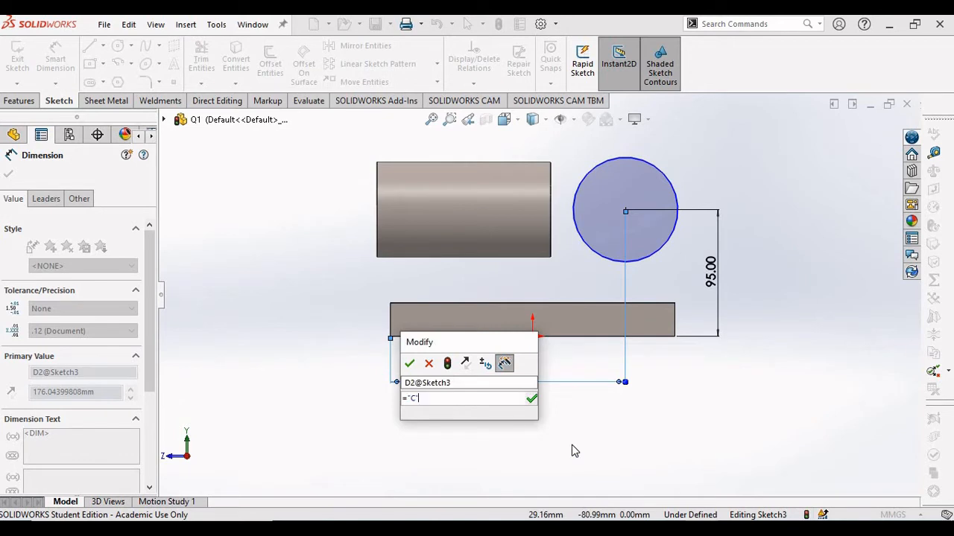
type("-7.5")
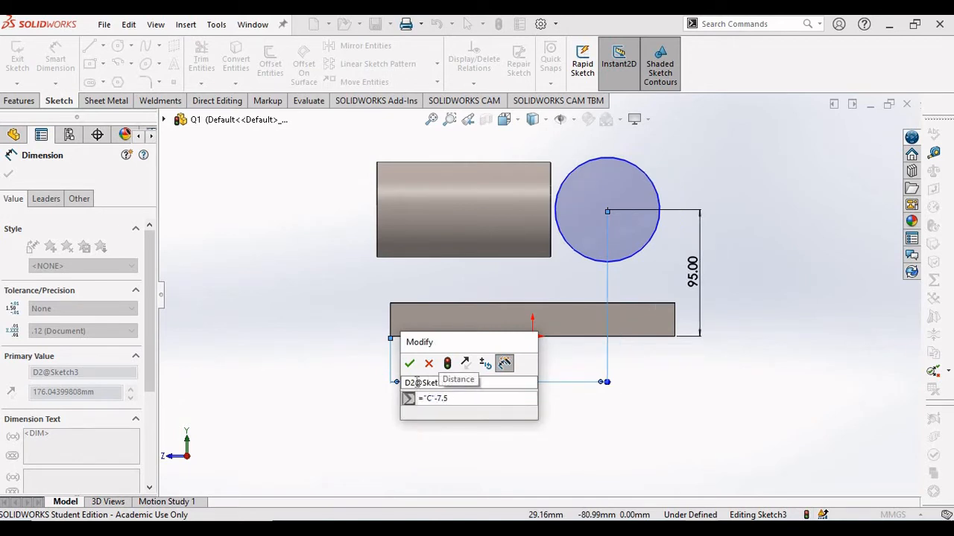
key("Return")
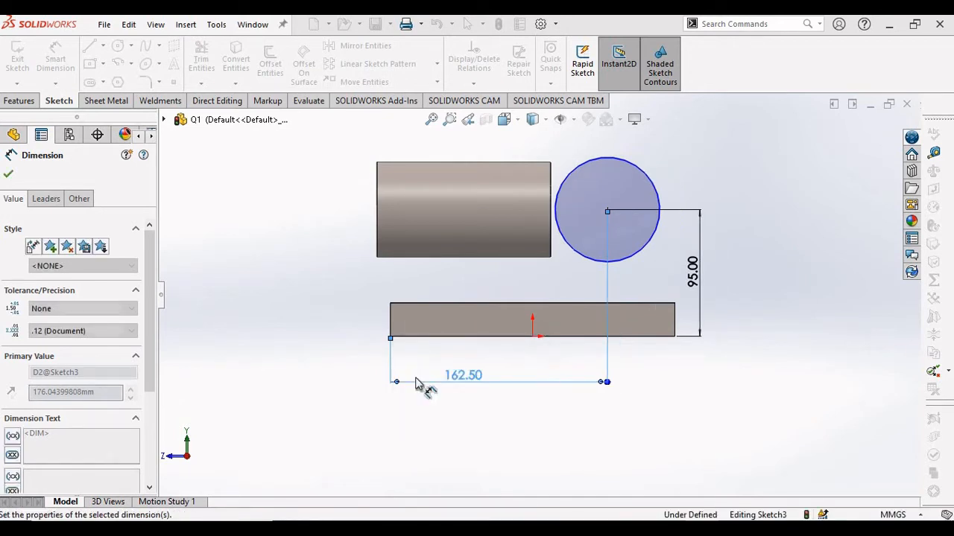
left_click(328, 290)
key("z")
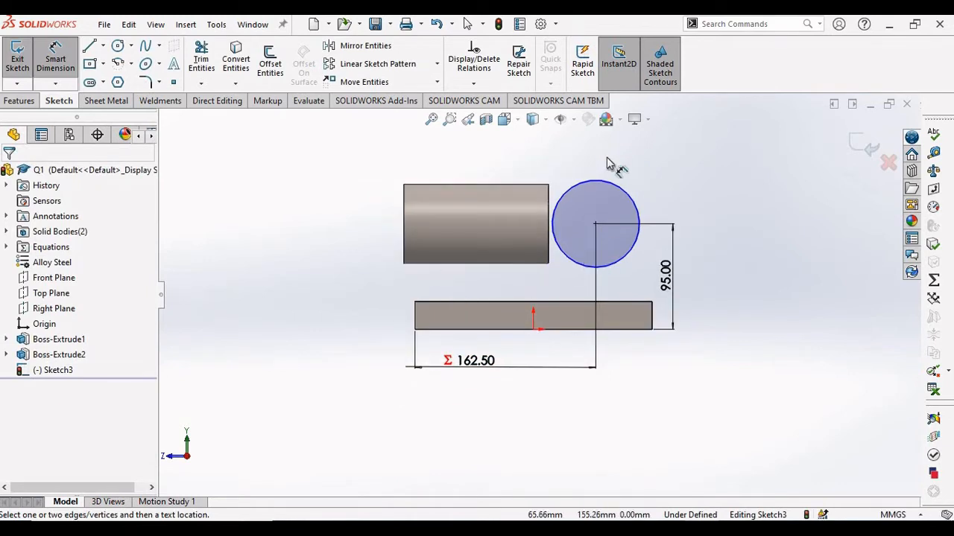
Check the second tube's outer diameter label in the exam PDF, then dimension the circle's diameter in SOLIDWORKS linked to global variable Y
key("alt+Tab")
scroll(580, 187, "up", 1)
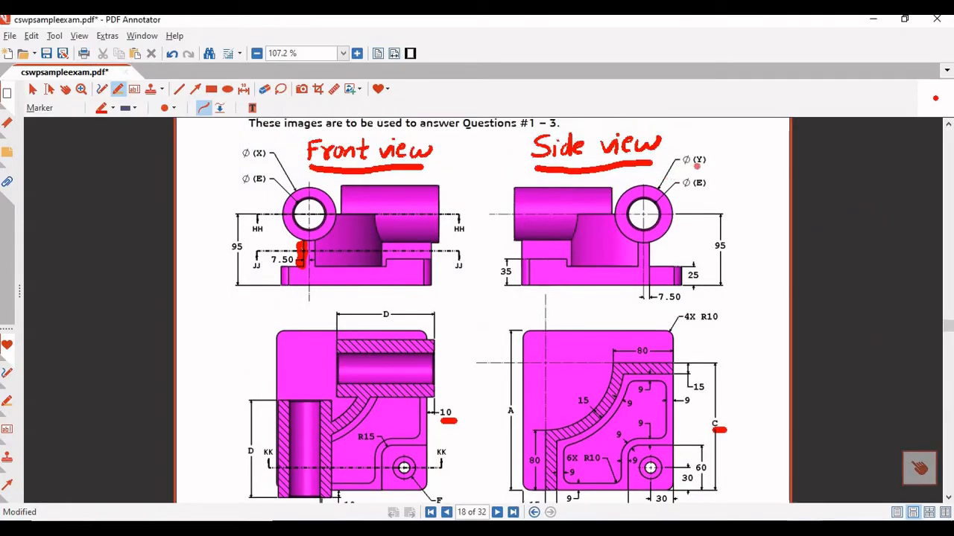
key("alt+Tab")
left_click(629, 190)
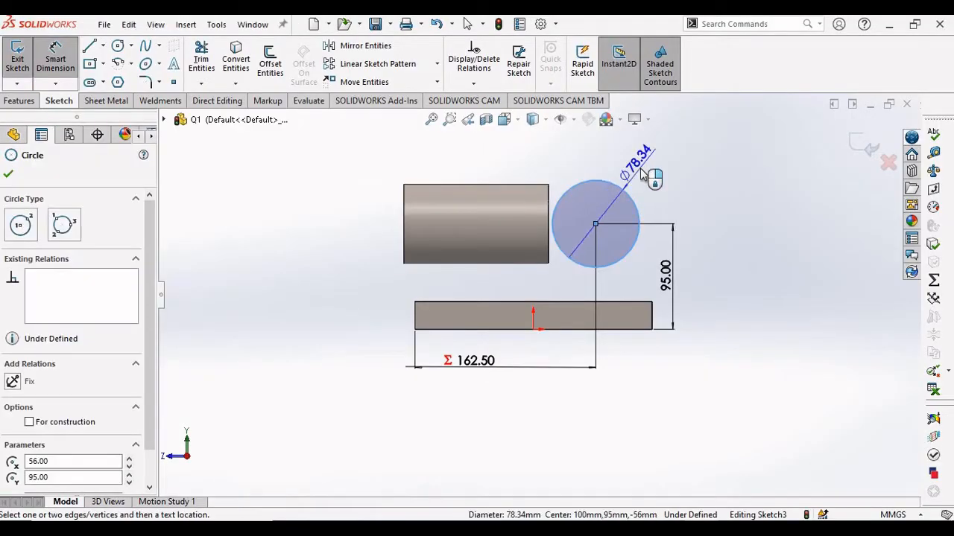
left_click(641, 173)
type("=")
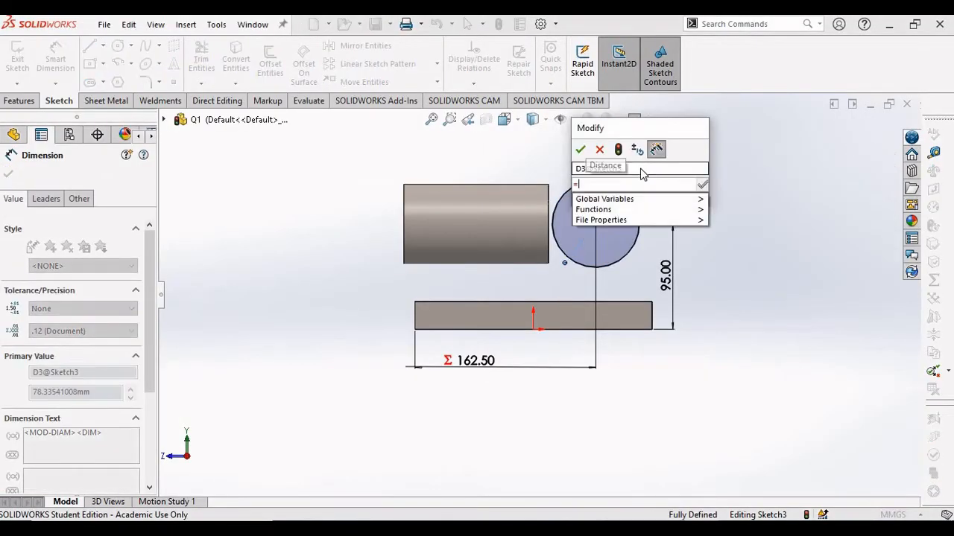
type("\"Y")
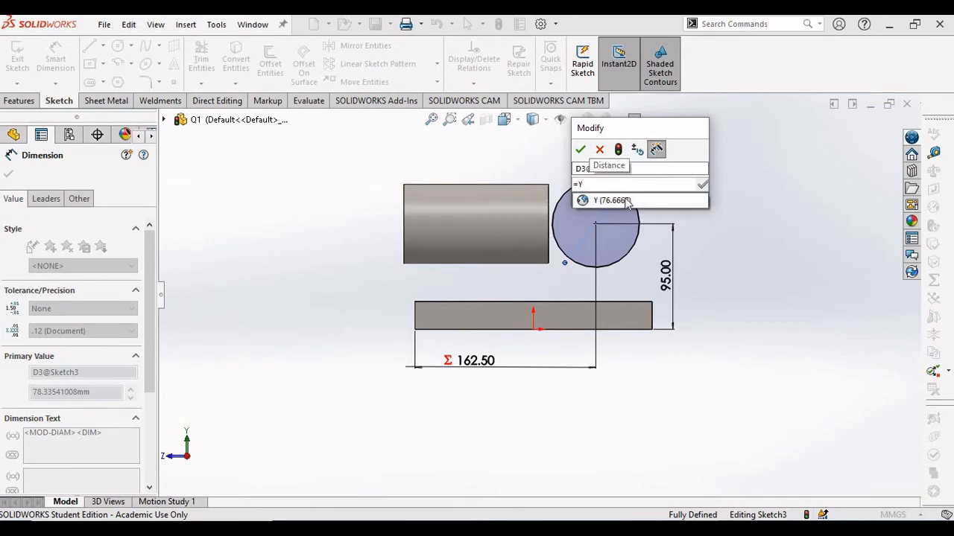
left_click(628, 202)
key("Return")
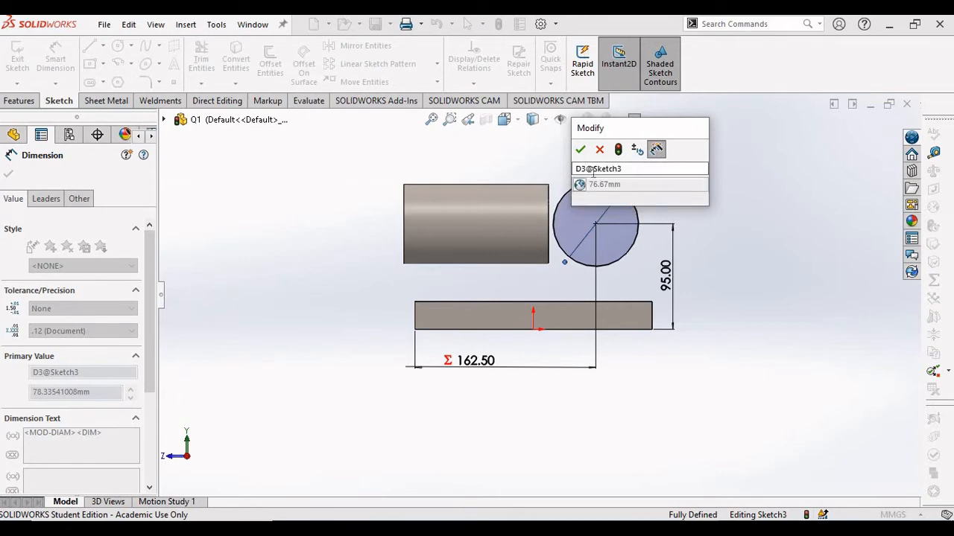
left_click(580, 150)
left_click(691, 186)
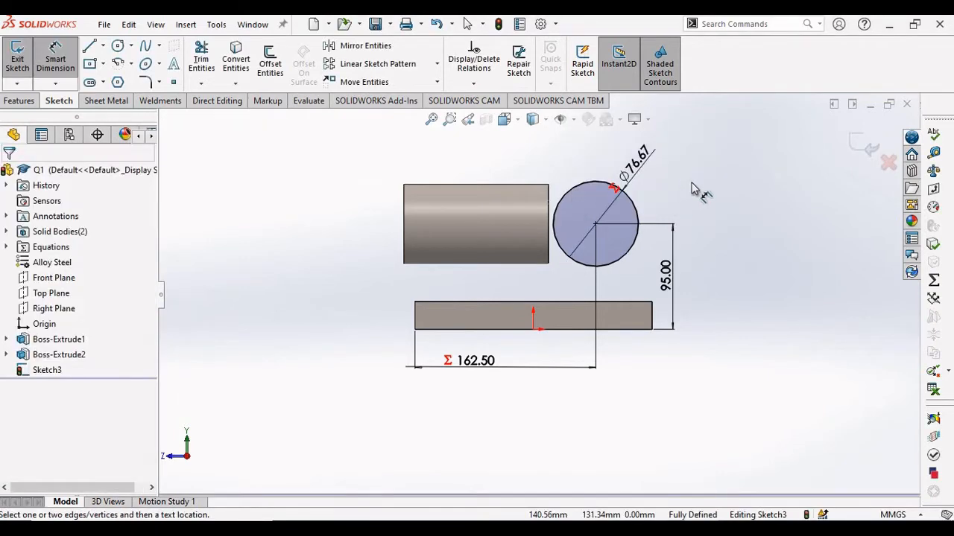
Exit the sketch into the boss extrusion and set its start condition to a 10 mm offset from the sketch plane
left_click(853, 143)
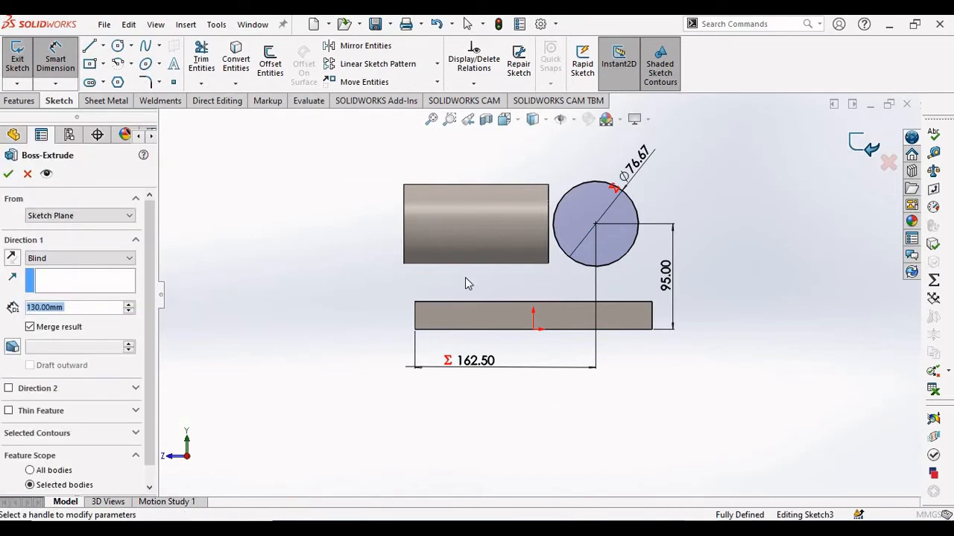
left_click(83, 216)
left_click(68, 256)
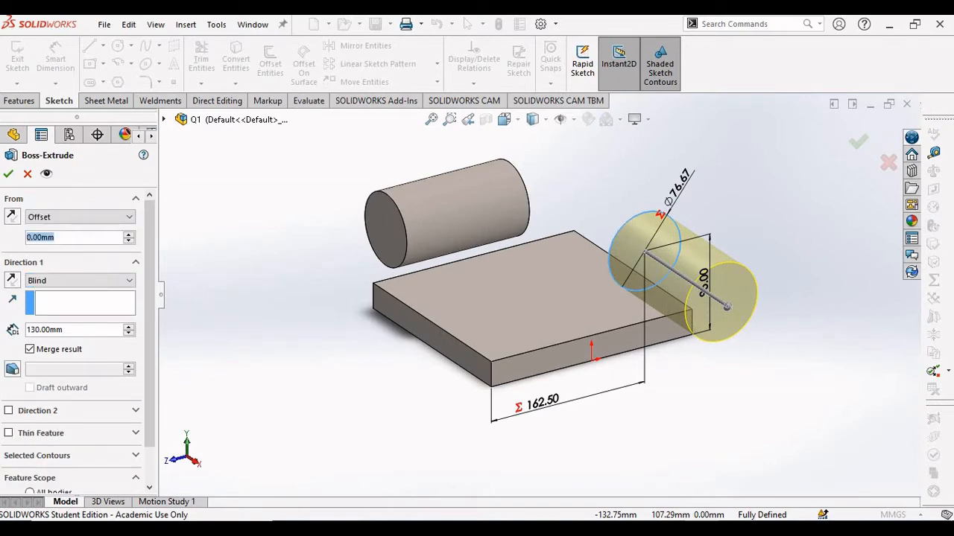
type("10")
key("Return")
middle_click_drag(345, 226, 357, 268)
scroll(696, 270, "down", 4)
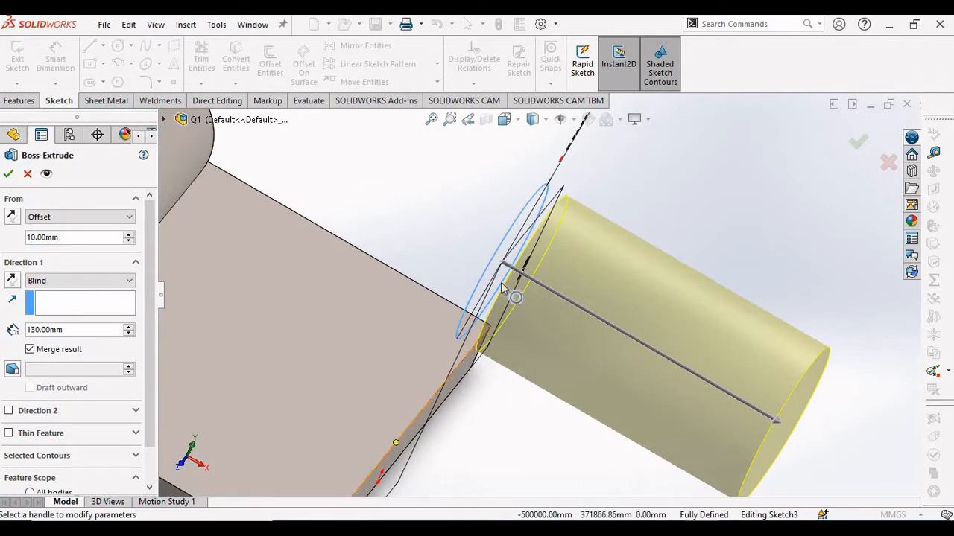
scroll(488, 283, "up", 5)
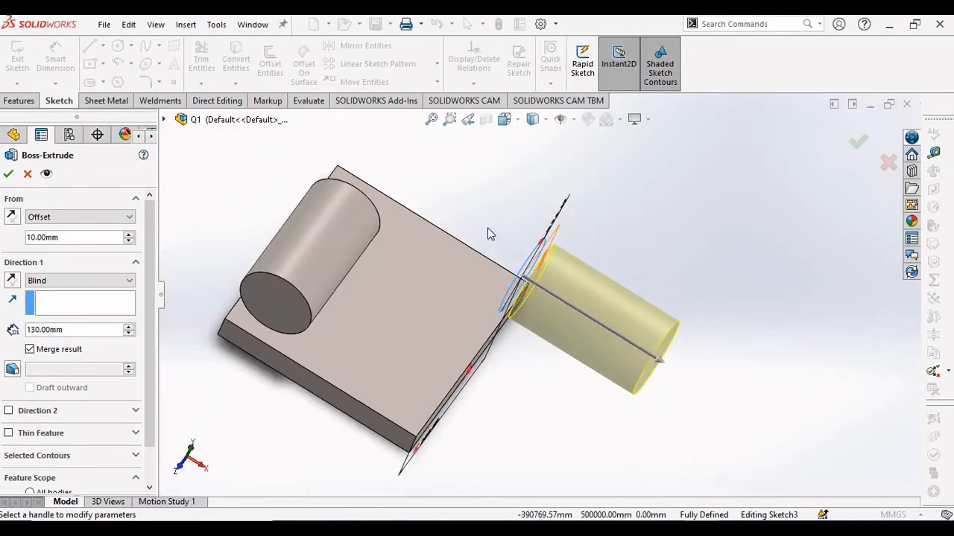
middle_click_drag(459, 202, 469, 204)
Reverse the second tube's extrusion back across the base plate with a blind depth linked to global variable D
left_click(12, 281)
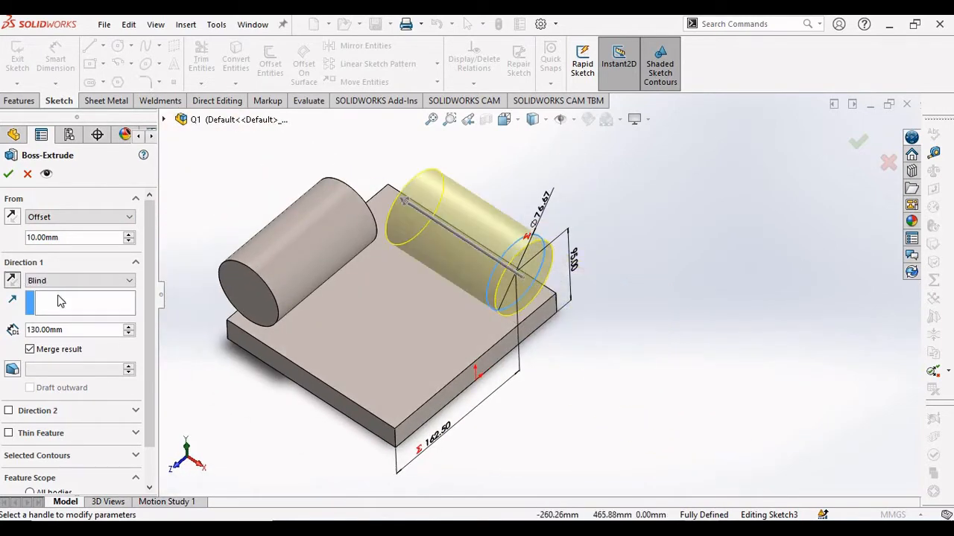
type("=D")
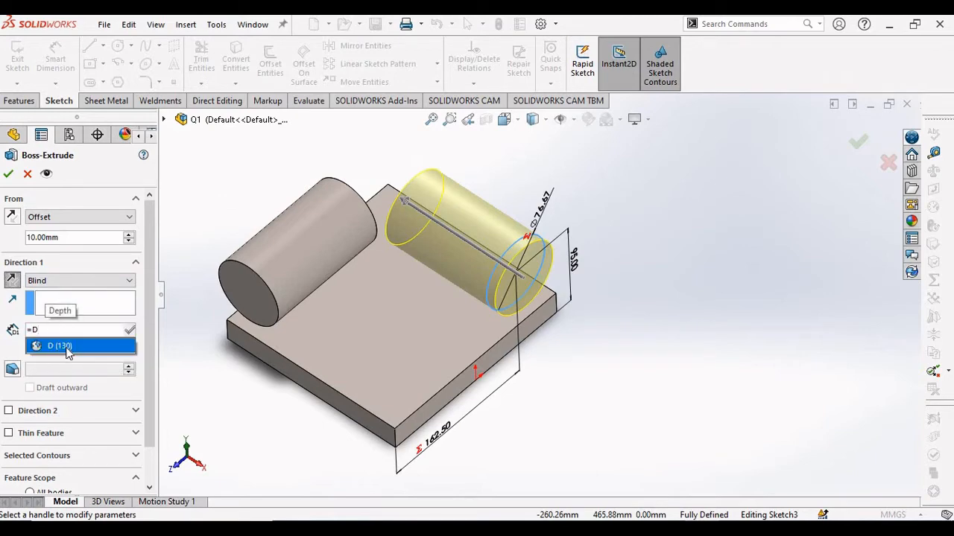
left_click(64, 346)
key("Return")
key("Return")
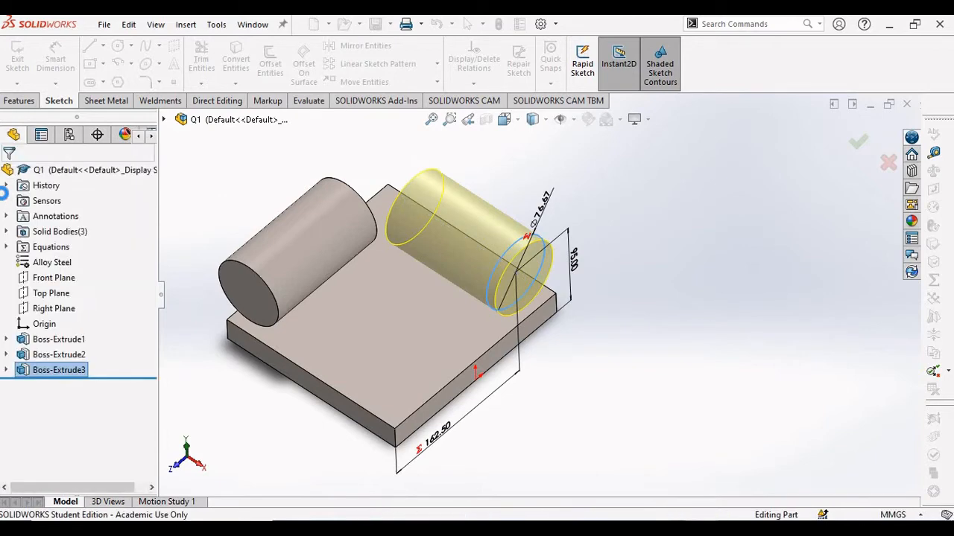
key("Return")
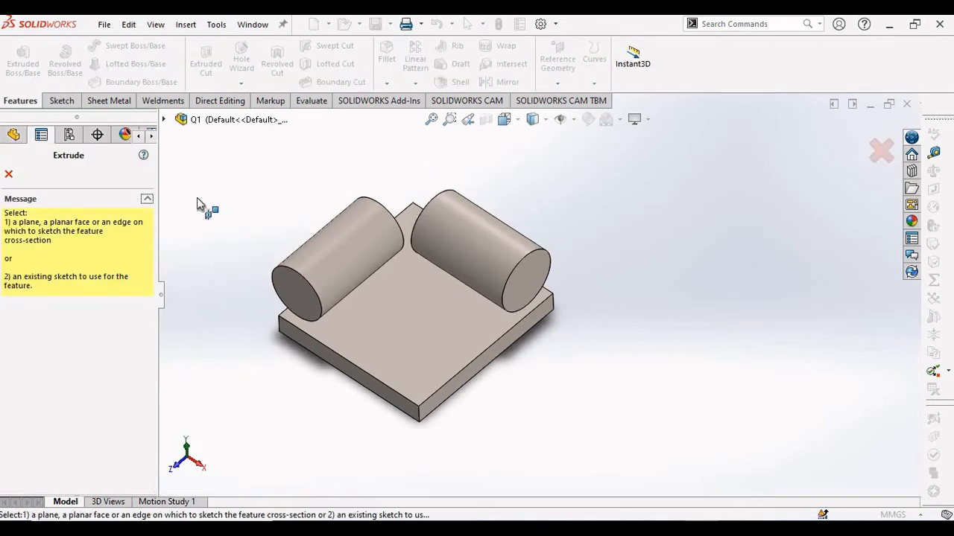
left_click(9, 175)
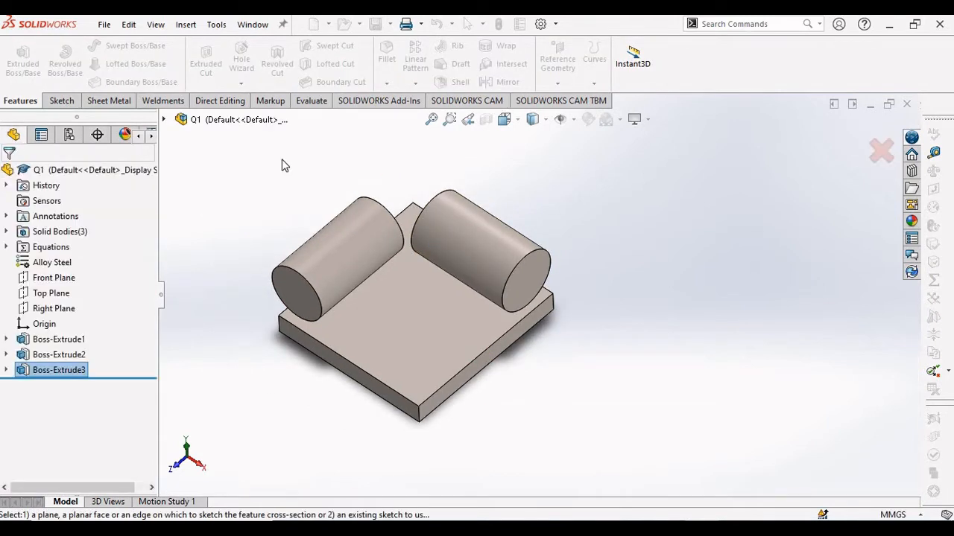
Check the curved rib in the exam PDF, then start an extruded boss sketch in SOLIDWORKS on the base plate's top face
middle_click_drag(359, 234, 402, 304)
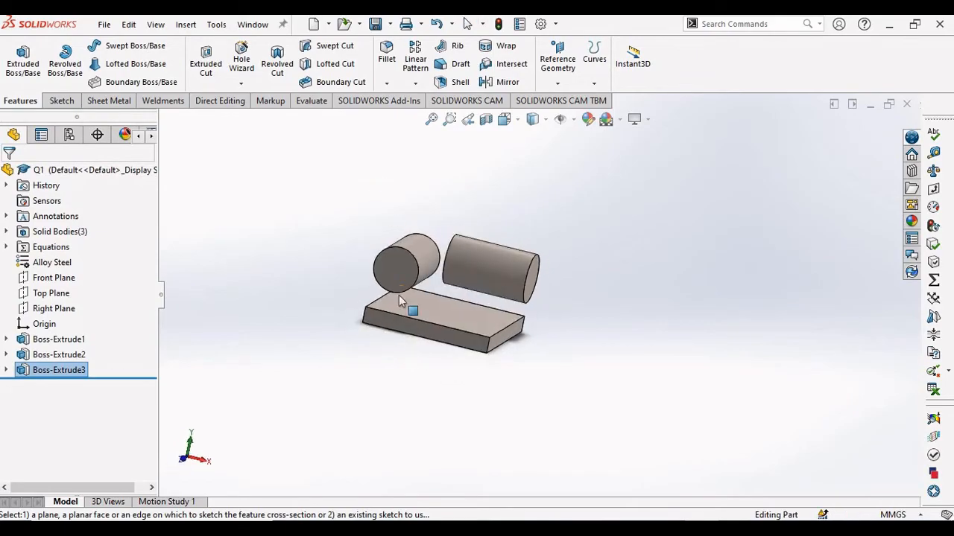
scroll(396, 304, "down", 1)
key("alt+Tab")
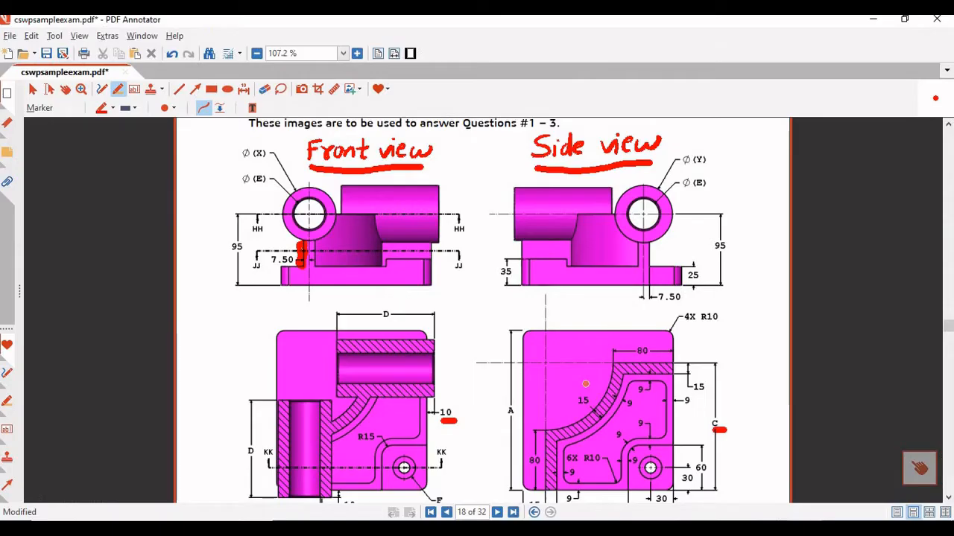
scroll(586, 384, "down", 1)
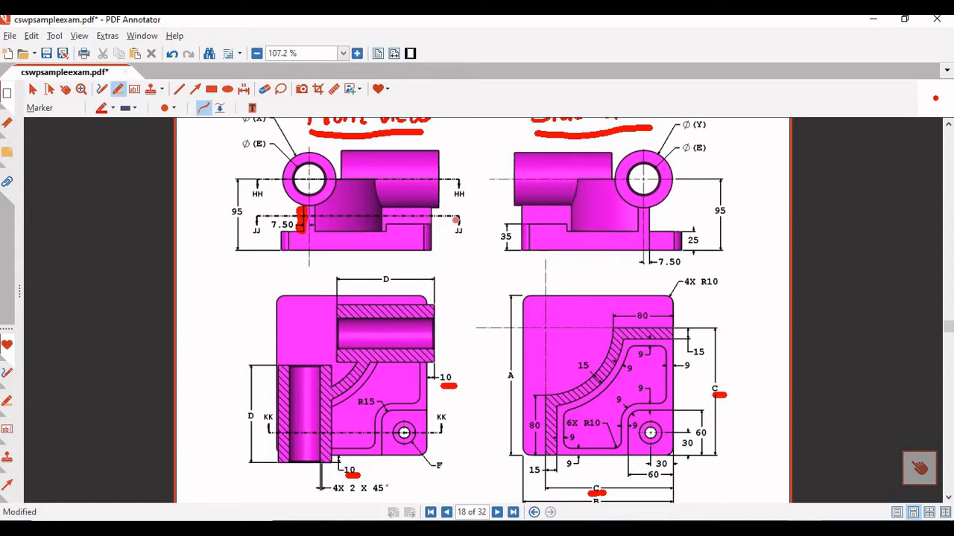
key("alt+Tab")
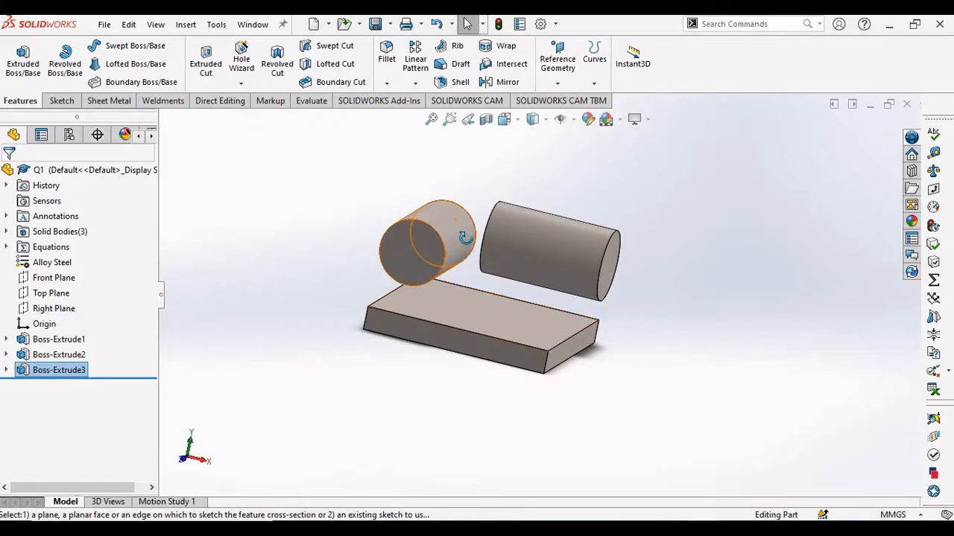
middle_click_drag(465, 237, 539, 326)
left_click(530, 321)
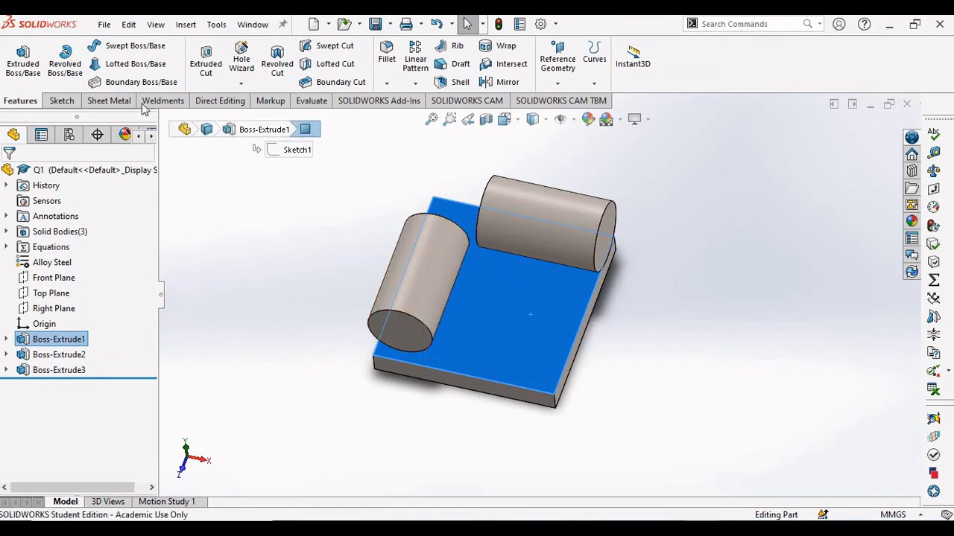
left_click(33, 65)
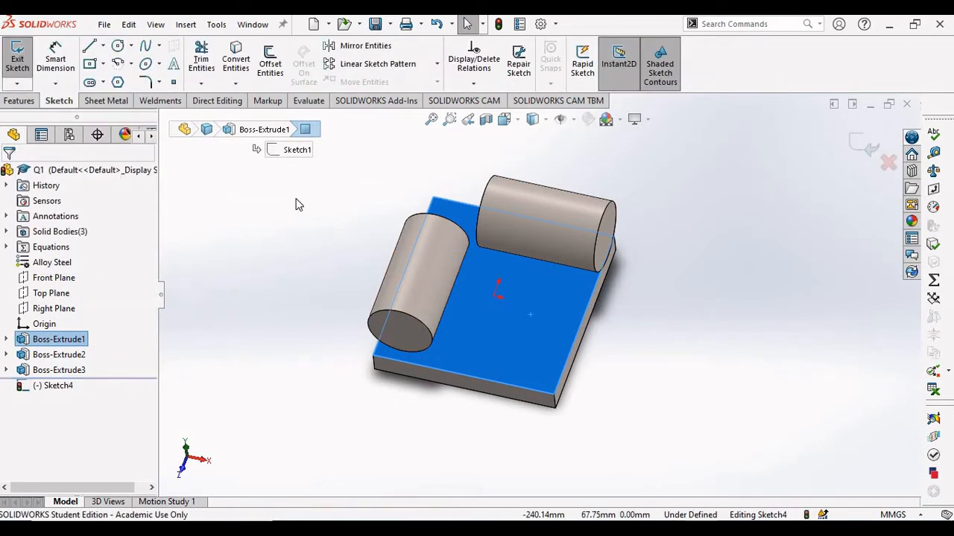
left_click(368, 212)
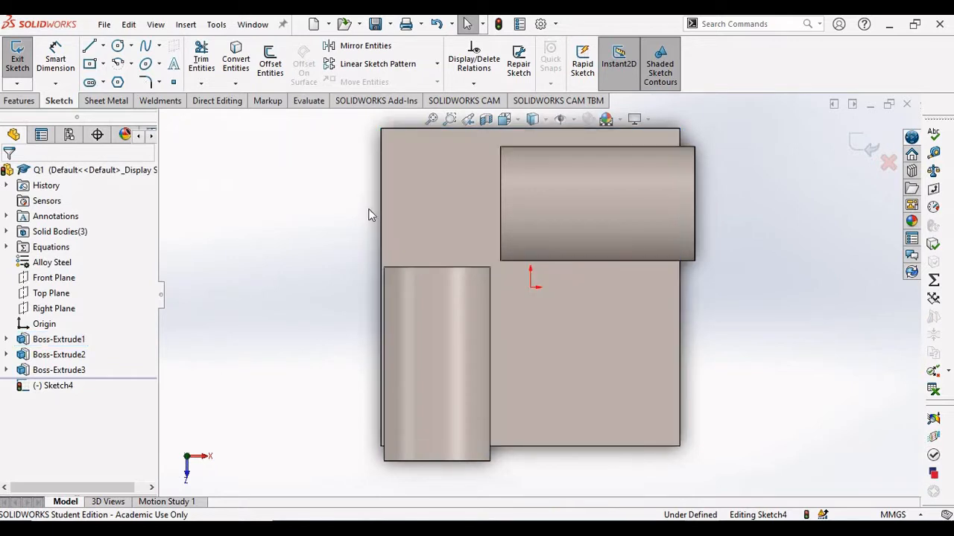
Change the model's display style to Hidden Lines Visible
scroll(373, 213, "up", 2)
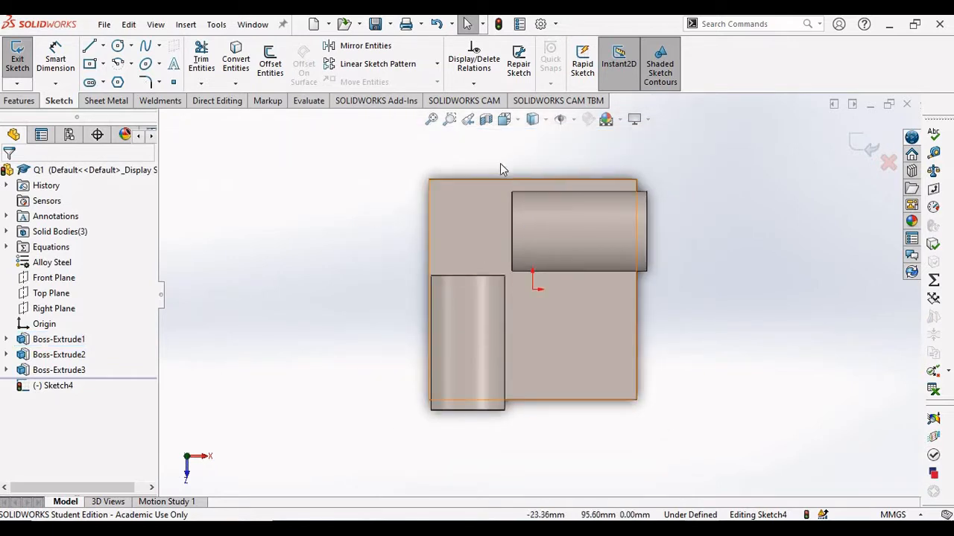
left_click(537, 120)
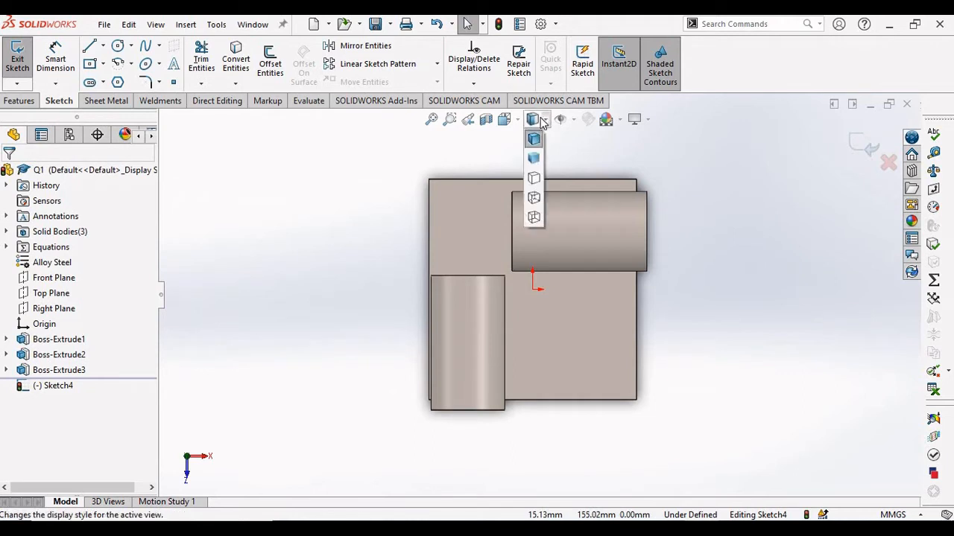
left_click(533, 198)
scroll(483, 365, "down", 2)
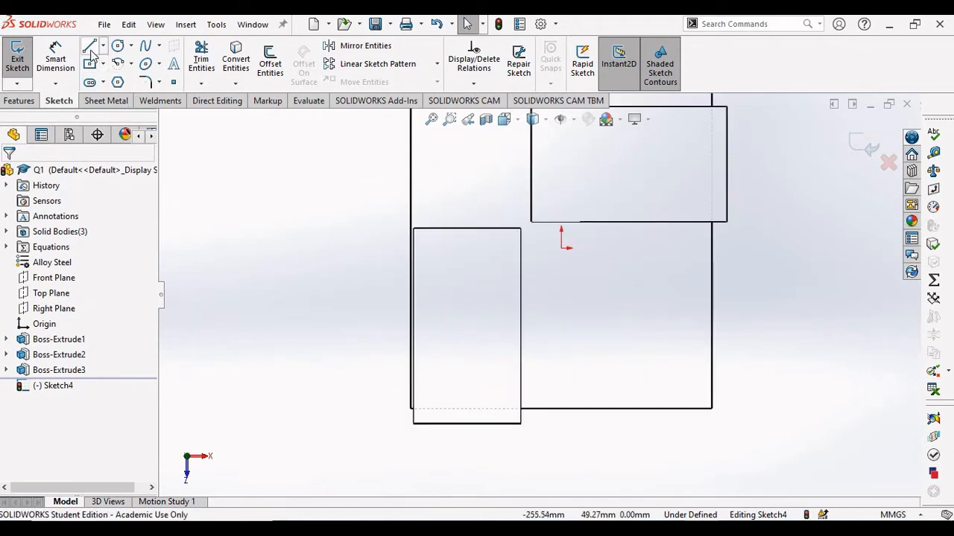
Sketch a vertical line from the plate's front edge, a 90° tangent arc about 76 mm in radius, and a horizontal line to the right edge
key("l")
left_click(483, 409)
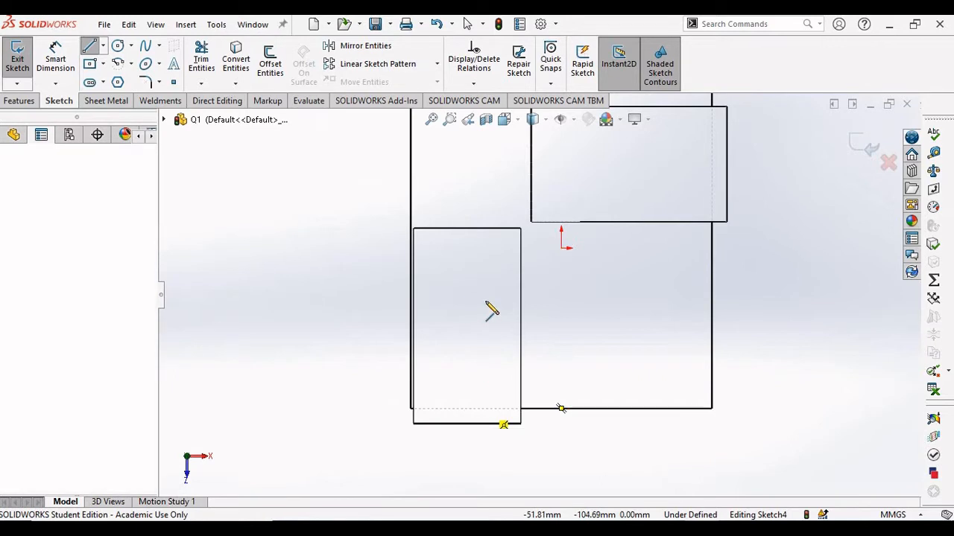
left_click(483, 299)
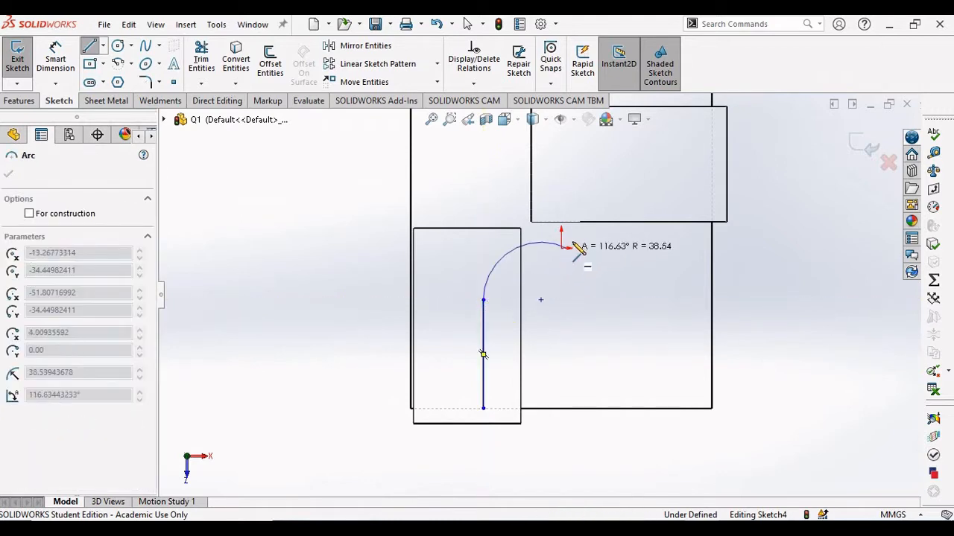
scroll(588, 223, "up", 2)
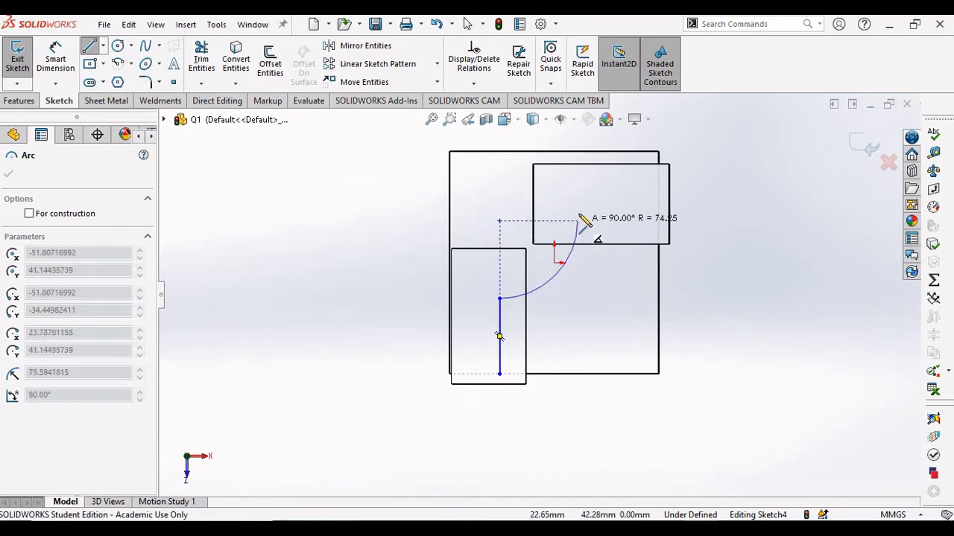
scroll(585, 195, "down", 3)
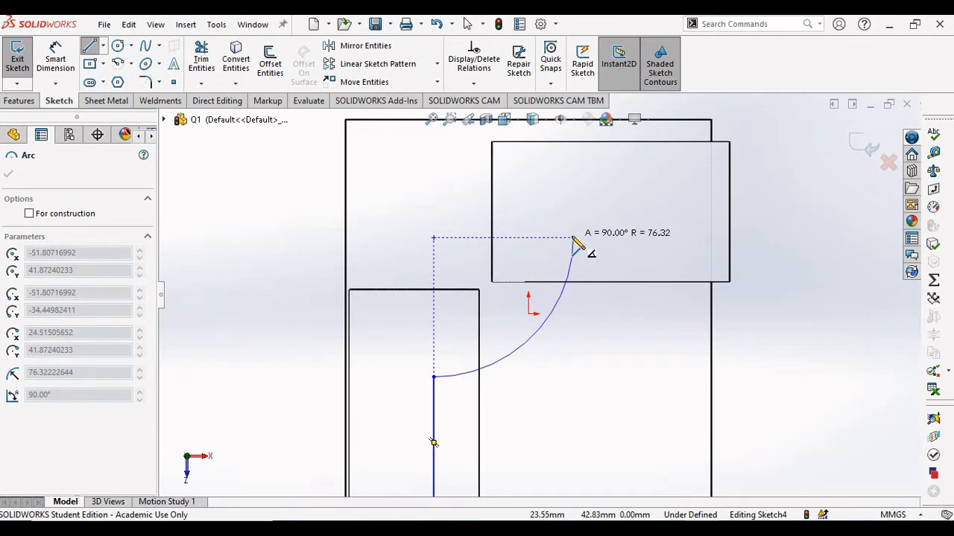
left_click(573, 238)
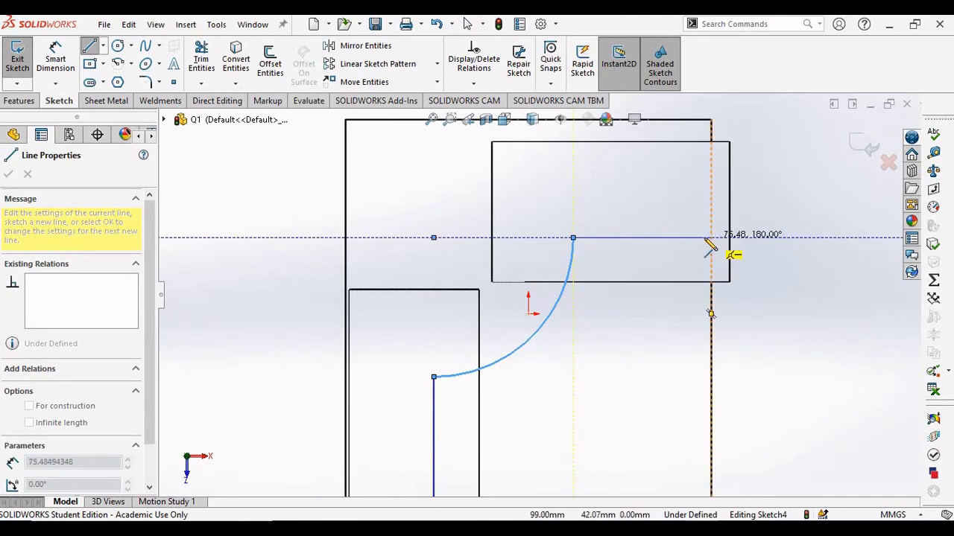
left_click(711, 238)
right_click(330, 182)
left_click(349, 186)
Dimension the vertical line's length as 80 mm
scroll(457, 379, "up", 4)
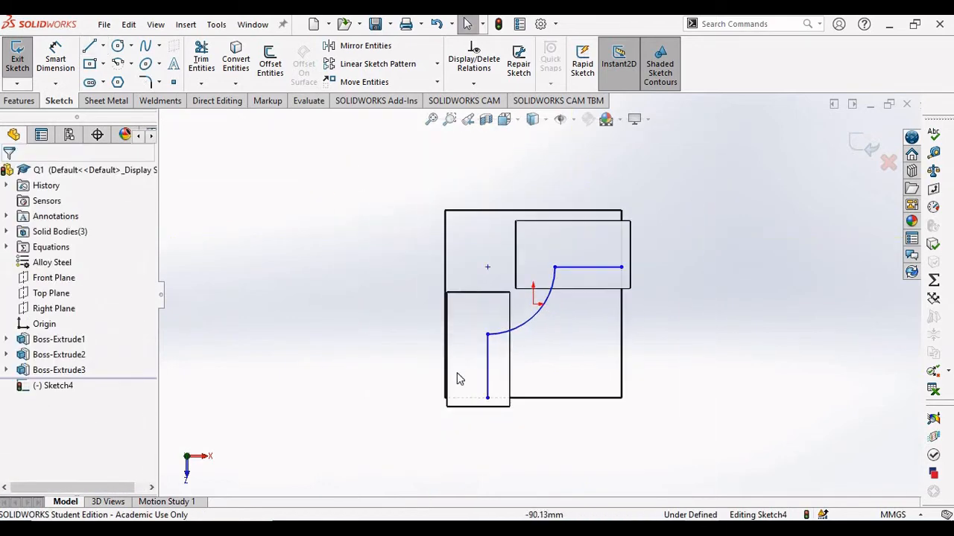
scroll(457, 379, "down", 3)
left_click(55, 59)
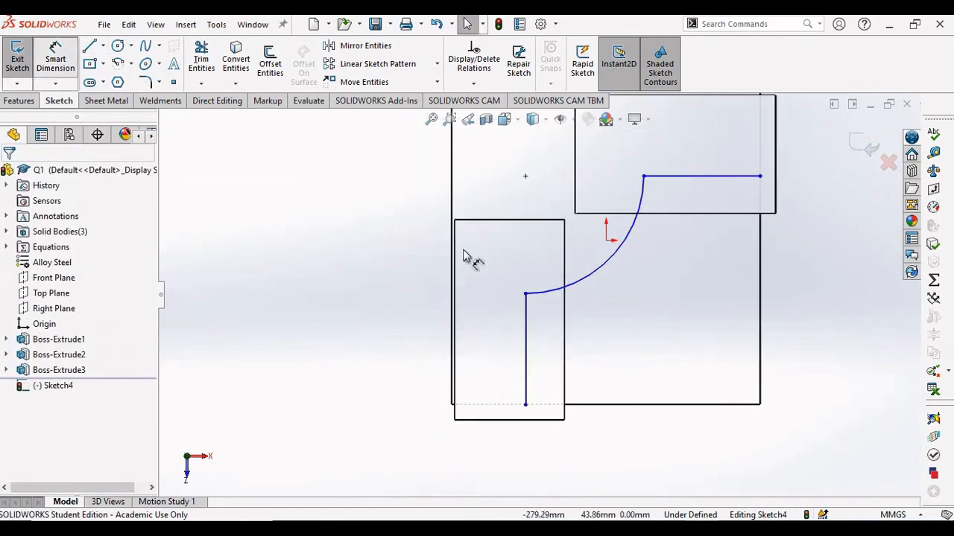
left_click(525, 365)
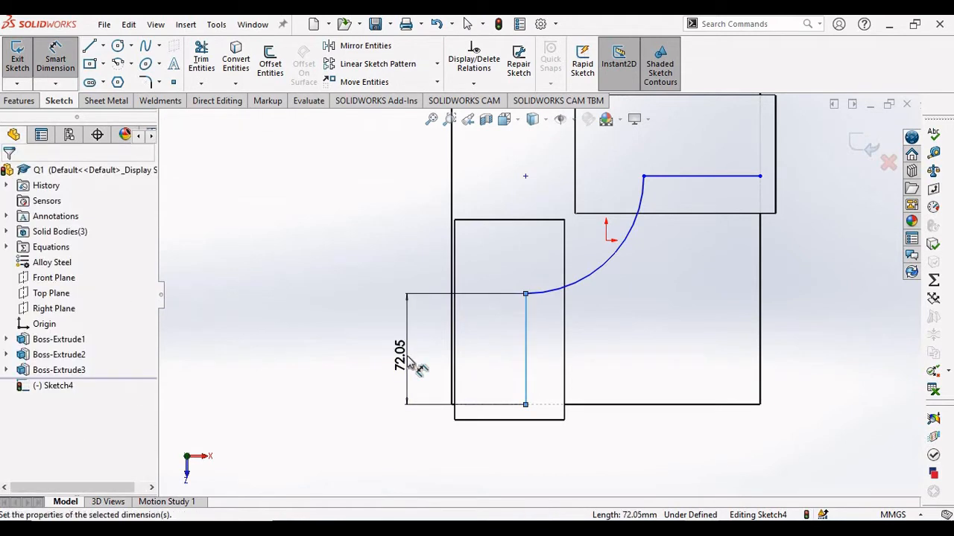
left_click(409, 362)
key("Return")
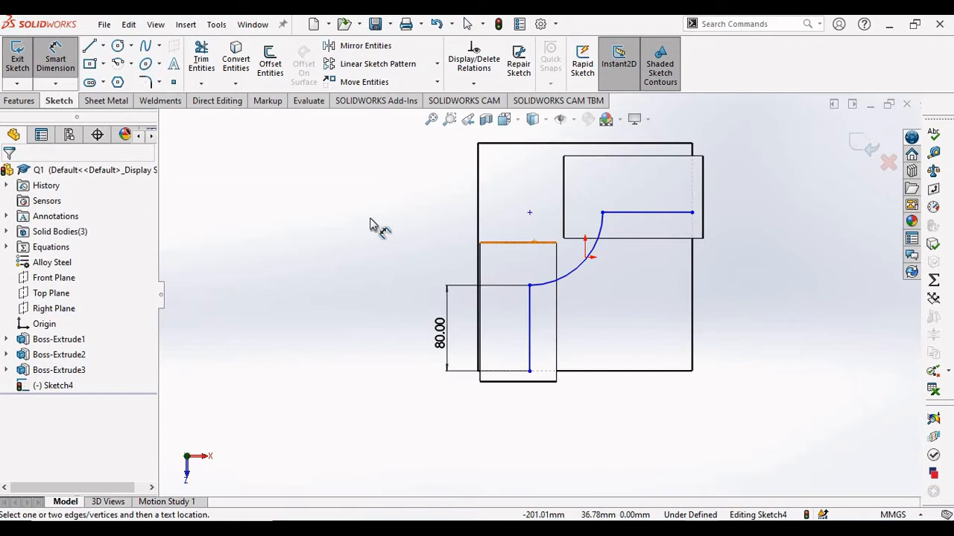
right_click(371, 225)
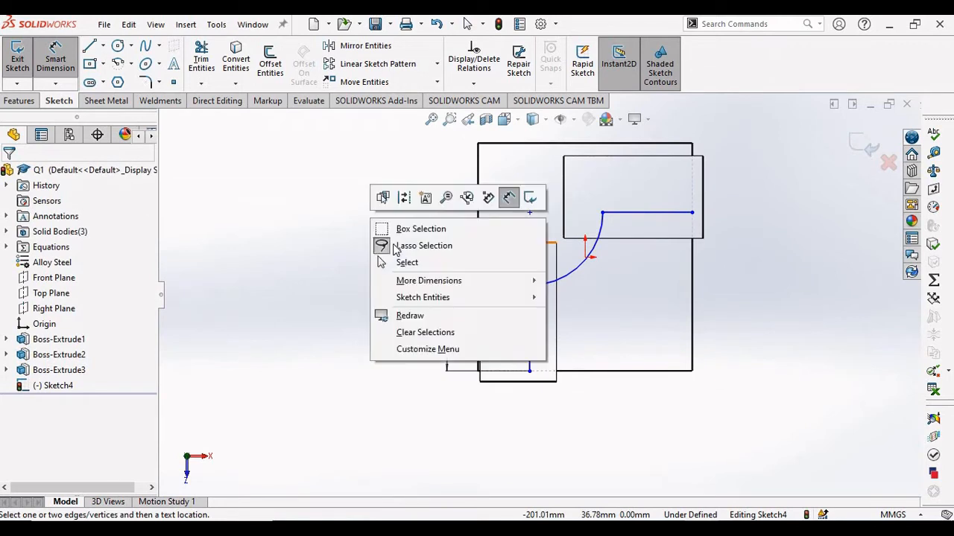
Make the sketch's vertical line and horizontal line equal in length
left_click(399, 262)
scroll(502, 261, "down", 2)
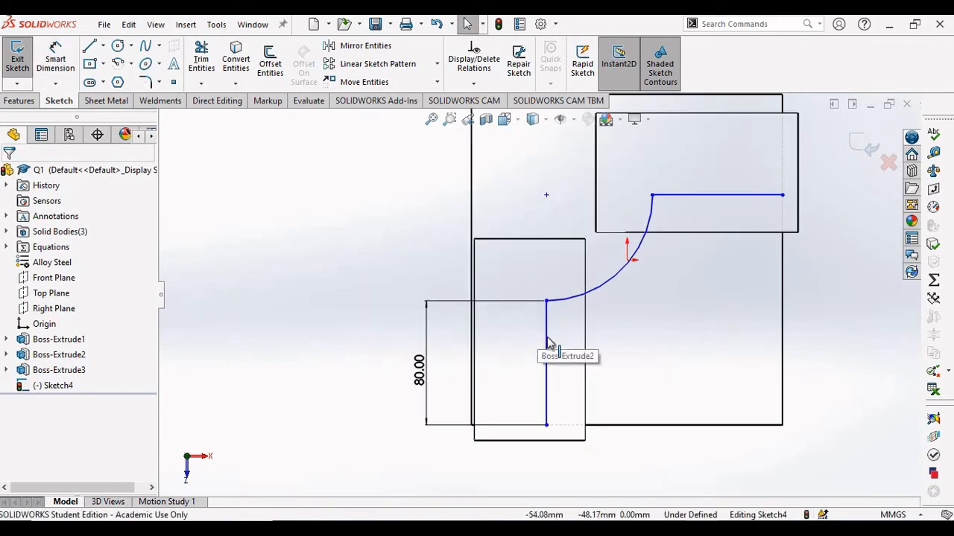
left_click(547, 331)
left_click(718, 195, "ctrl")
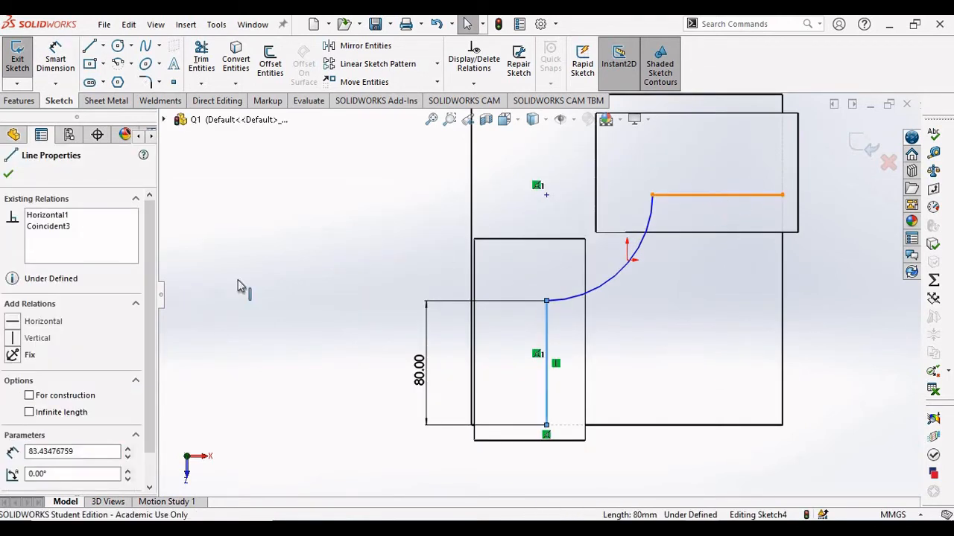
left_click(13, 403)
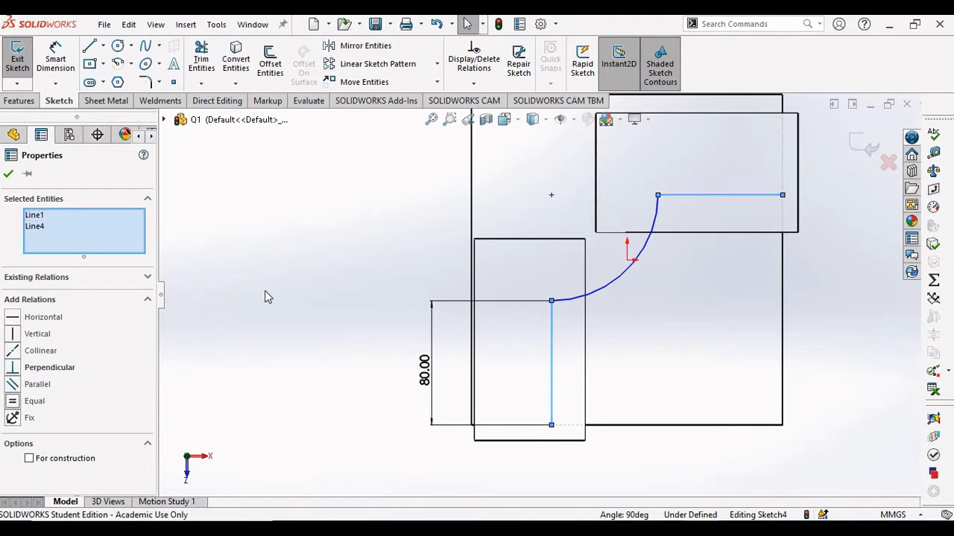
left_click(272, 289)
Dimension the distance between the vertical line and the plate's right edge, linking it to global variable C (170)
scroll(423, 292, "up", 1)
left_click(55, 60)
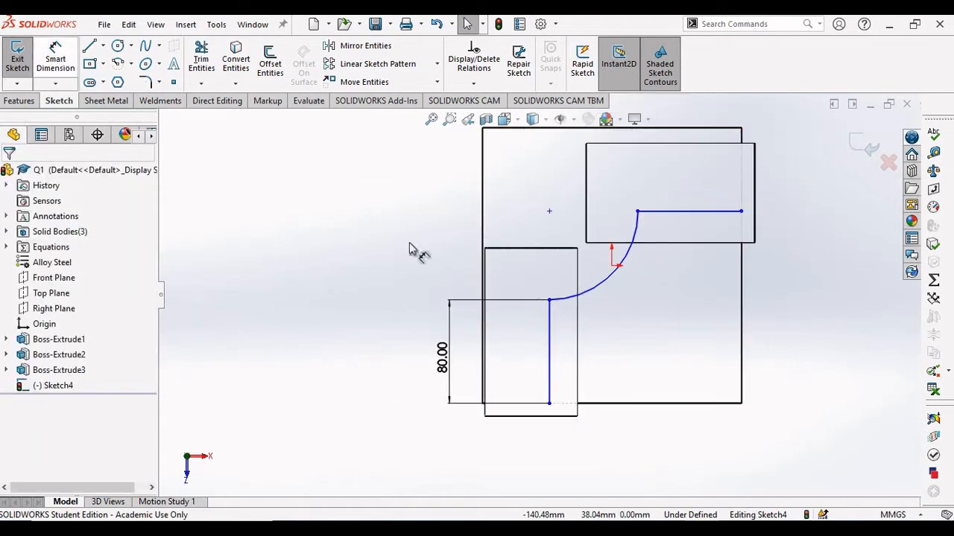
left_click(741, 385)
left_click(673, 445)
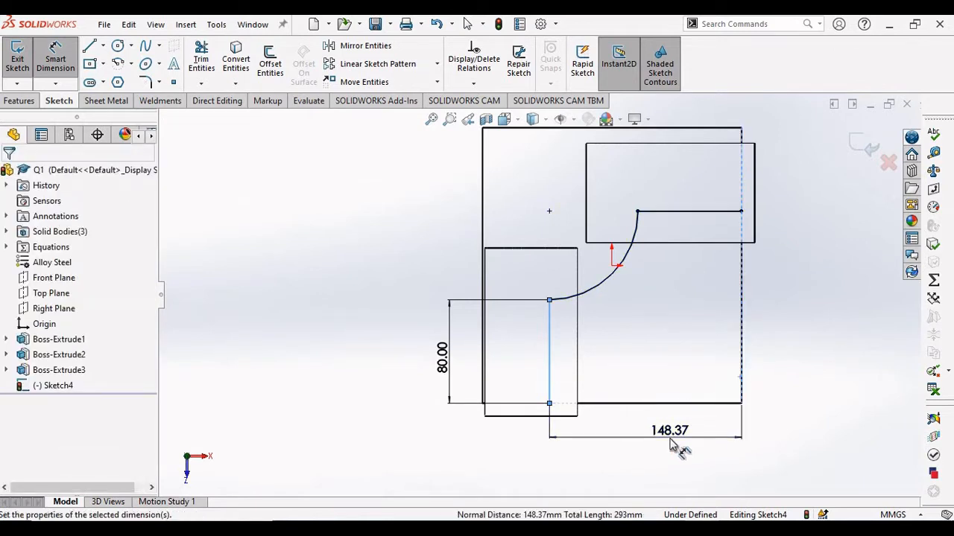
type("=c")
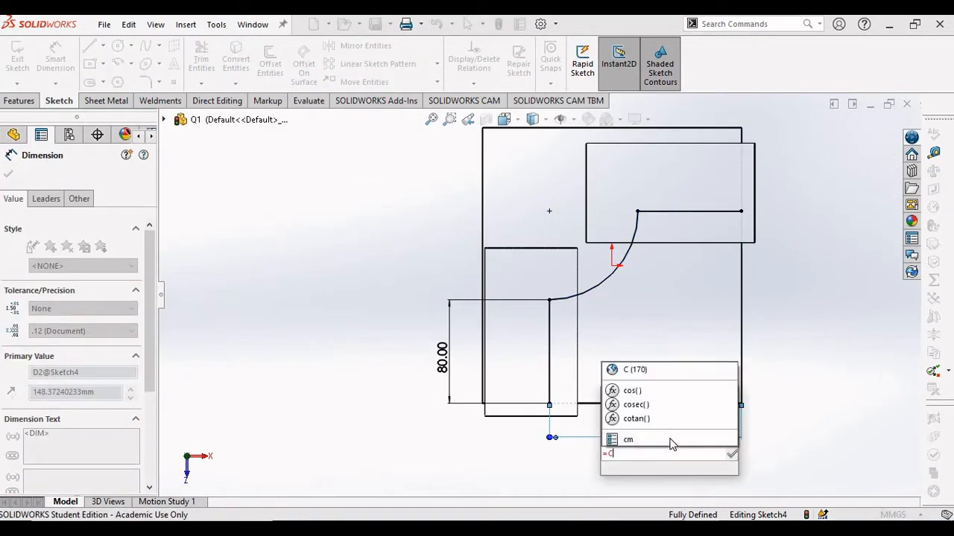
left_click(644, 370)
key("Return")
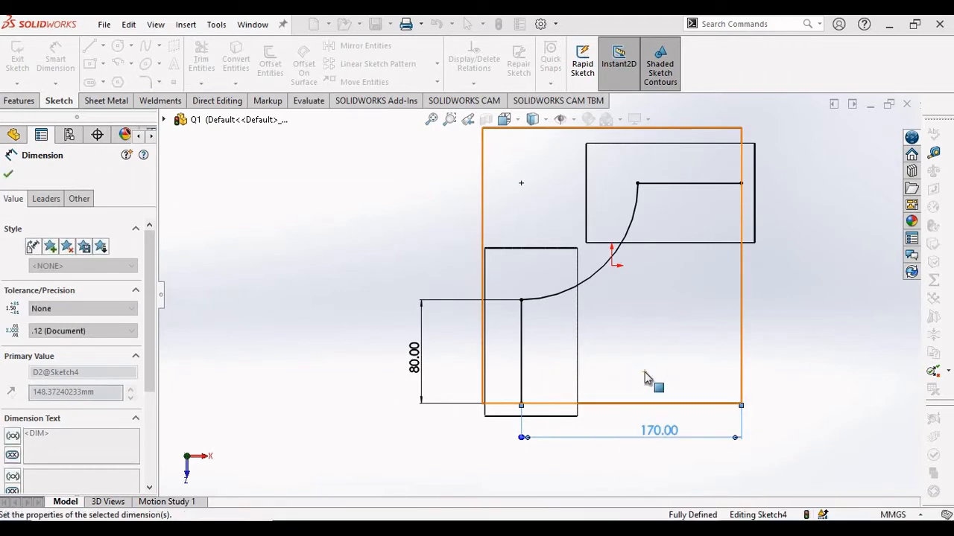
key("Escape")
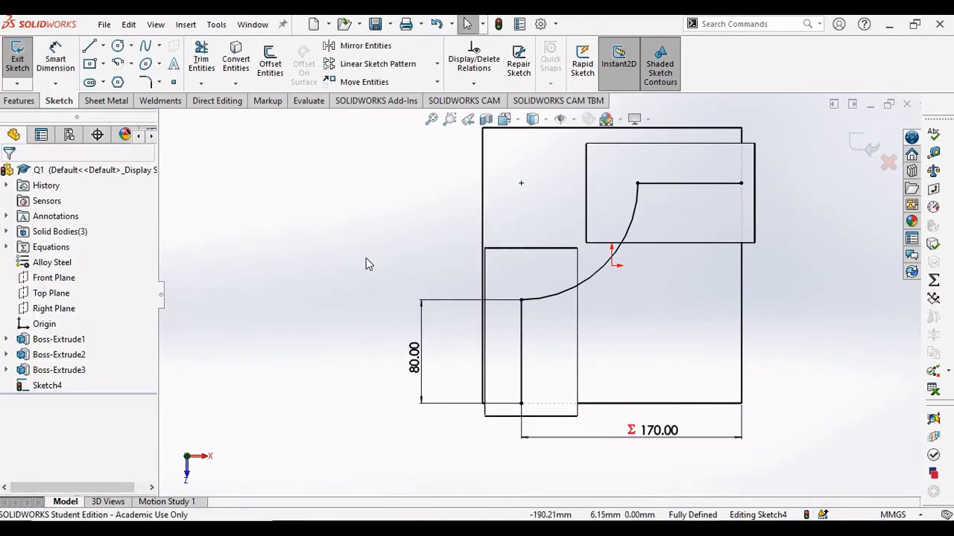
Finish the rib sketch and decline closing it with the model edges
scroll(536, 292, "up", 2)
scroll(682, 217, "down", 1)
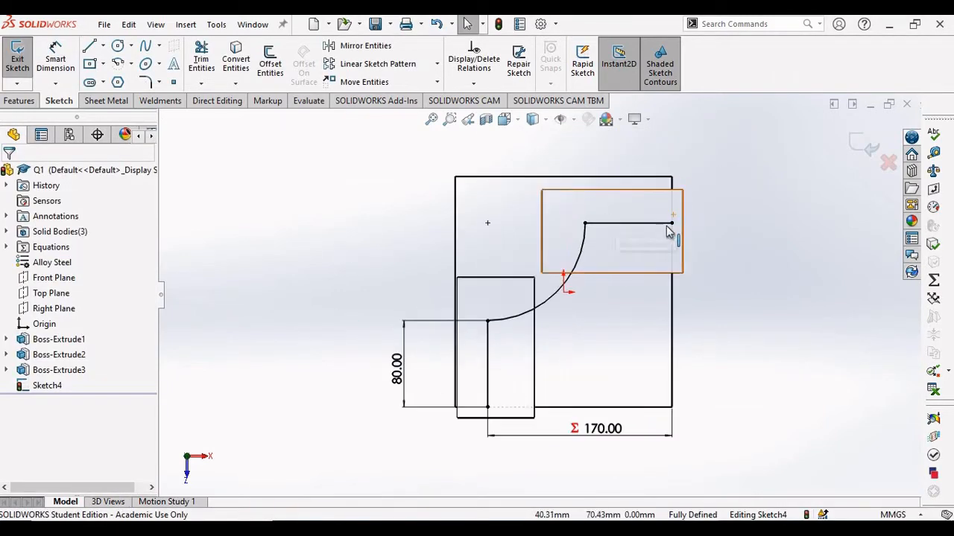
left_click(860, 153)
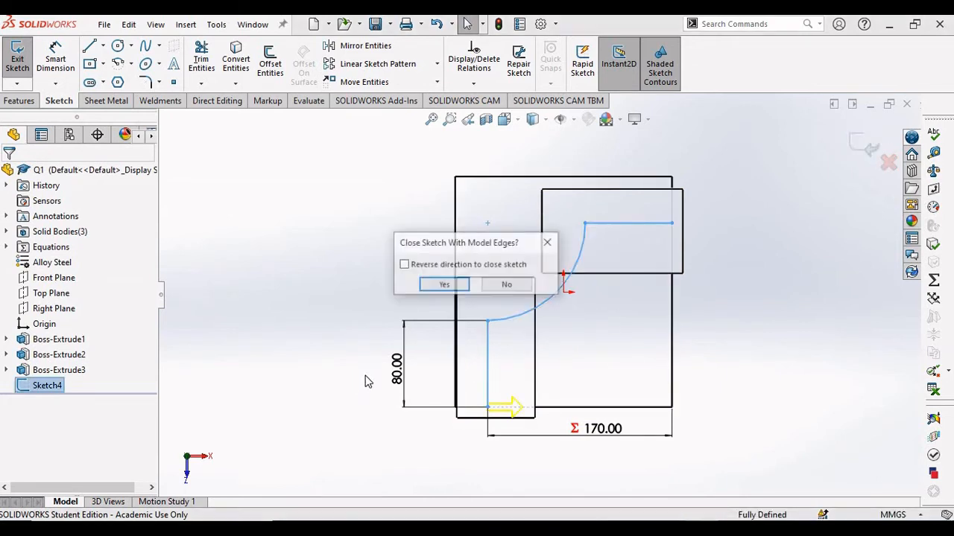
left_click(508, 286)
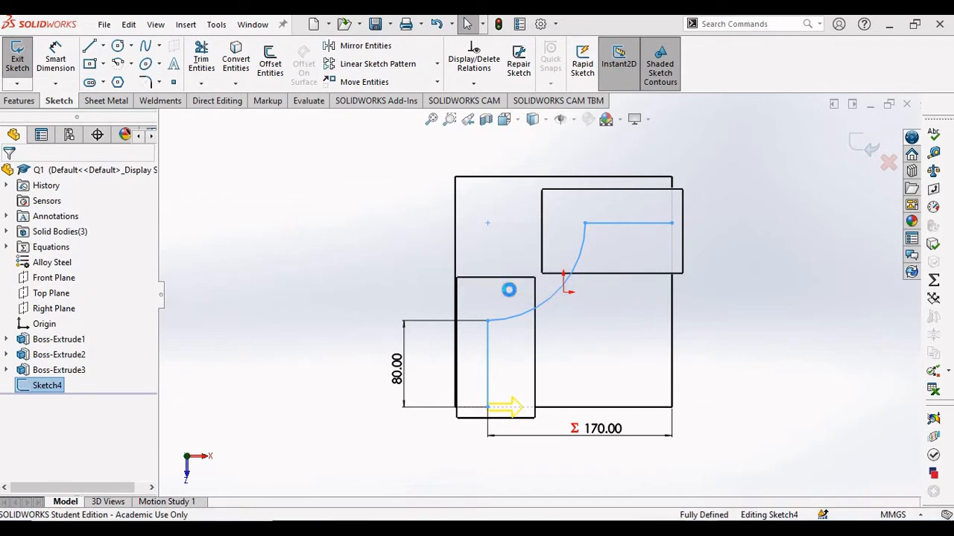
Change the model's display style to Shaded With Edges and orbit to a three-dimensional view of the rib preview
left_click(545, 120)
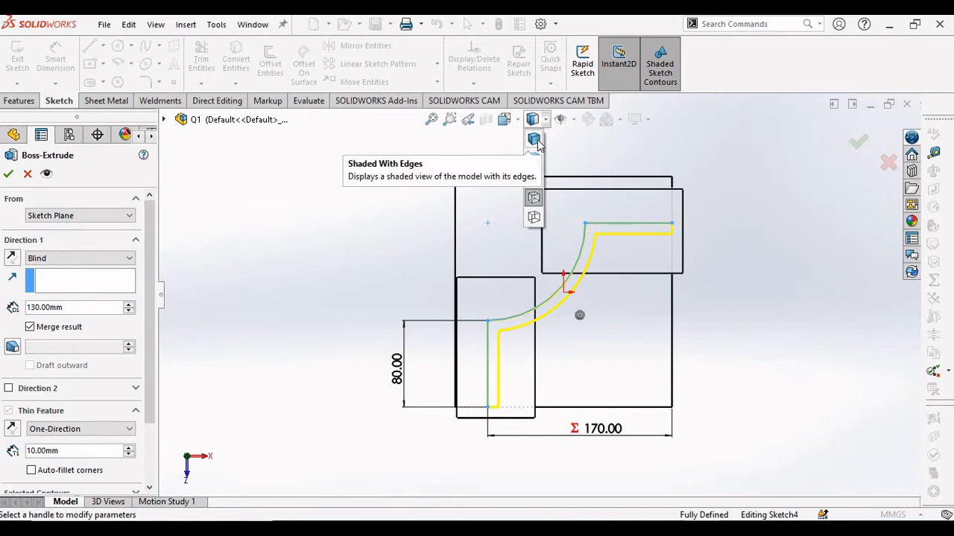
left_click(535, 141)
mouse_move(362, 257)
middle_mouse_down()
mouse_move(350, 172)
mouse_move(335, 164)
middle_mouse_up()
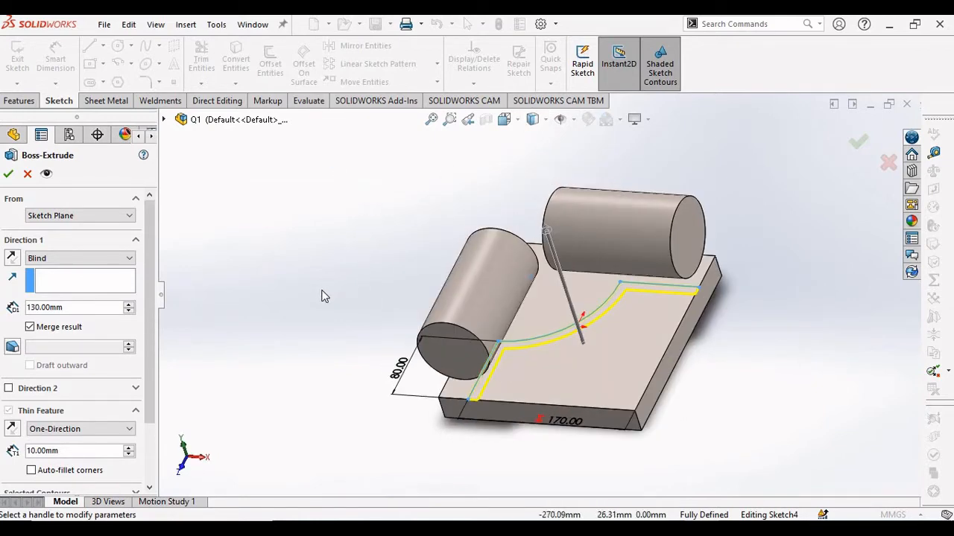
mouse_move(340, 255)
middle_mouse_down()
mouse_move(341, 228)
mouse_move(344, 268)
middle_mouse_up()
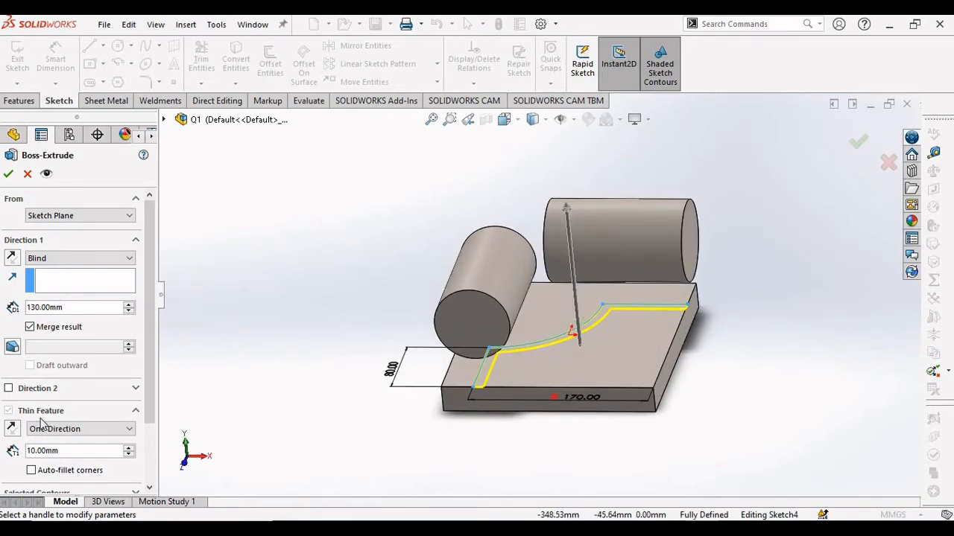
Set the rib's thin feature thickness to 15 mm
scroll(439, 387, "down", 5)
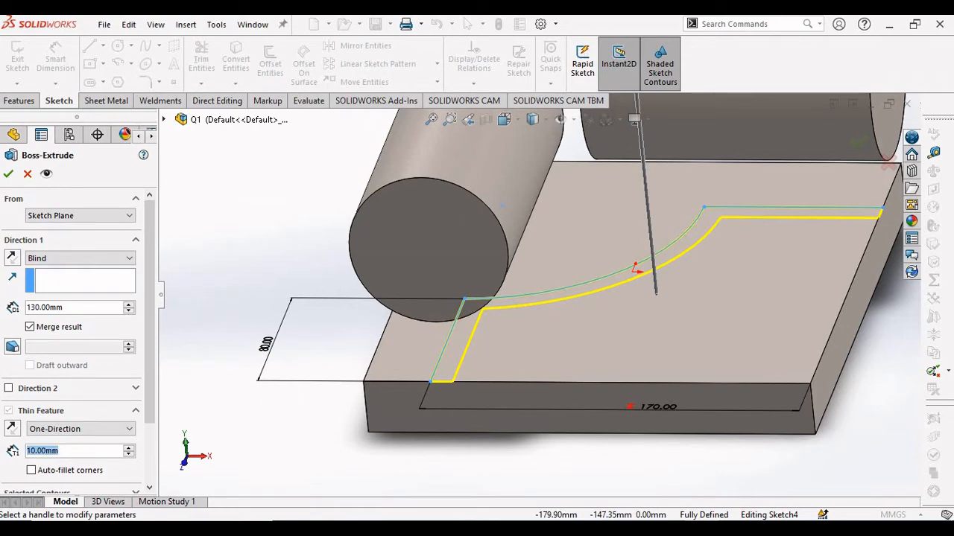
type("15")
key("Return")
scroll(321, 320, "up", 4)
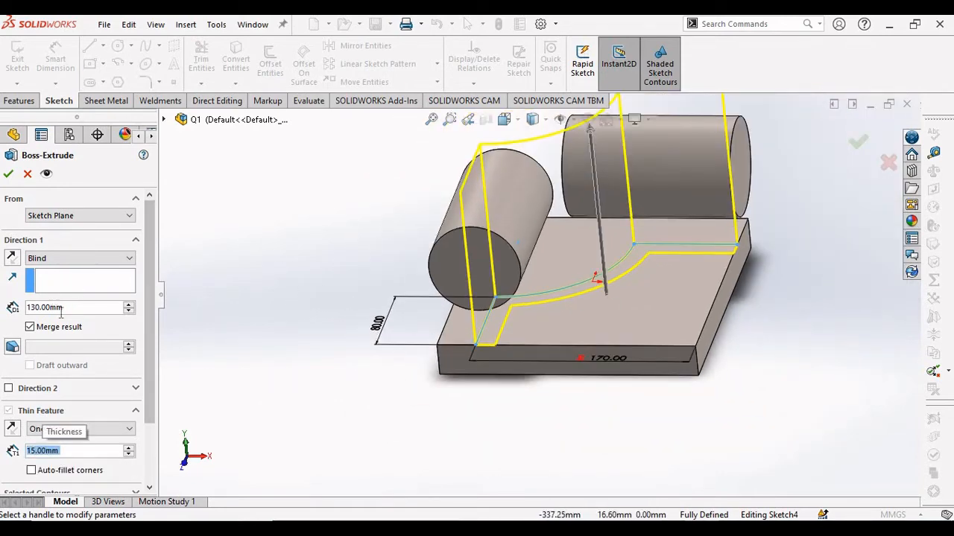
middle_click_drag(447, 232, 457, 196)
Check the rib height in the exam PDF, then extrude the rib to a 70 mm depth in SOLIDWORKS
key("alt+Tab")
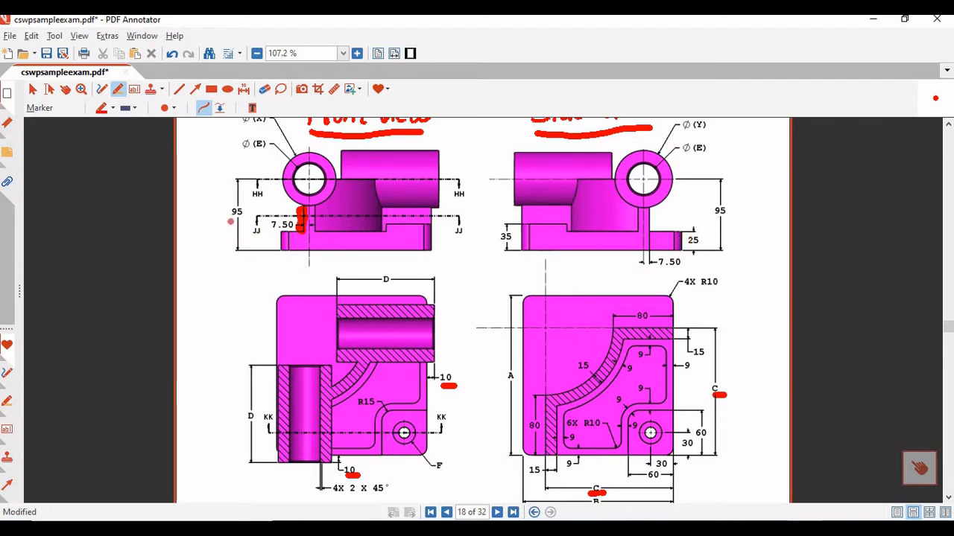
key("alt+Tab")
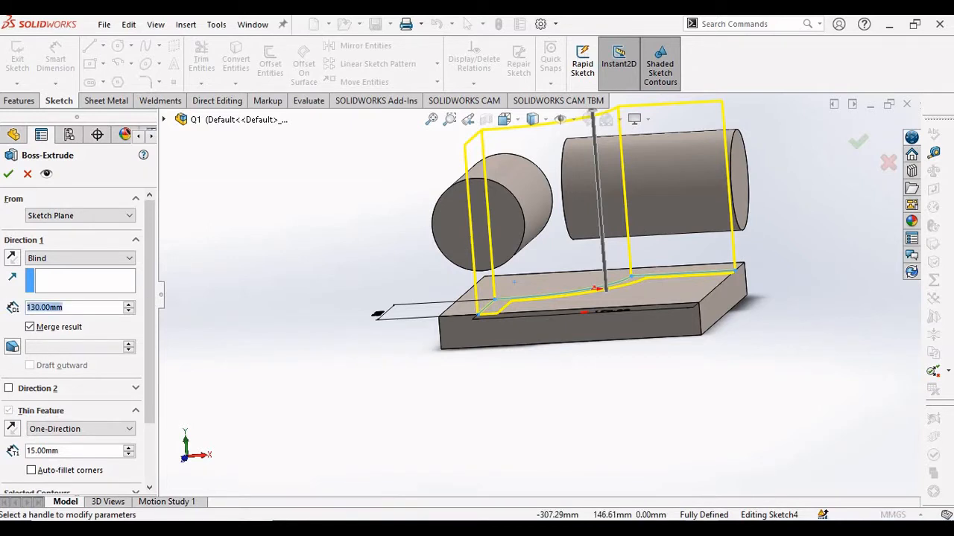
type("70")
key("Return")
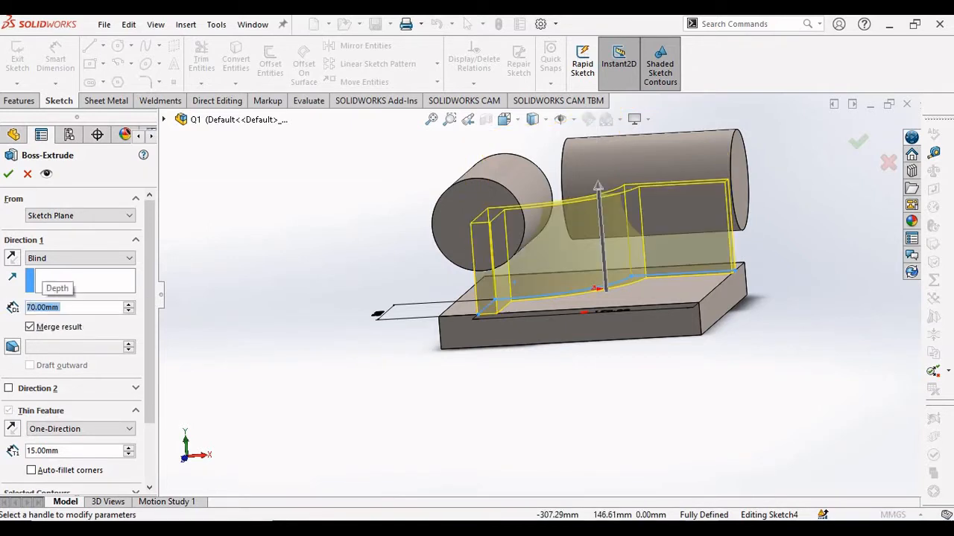
left_click(9, 174)
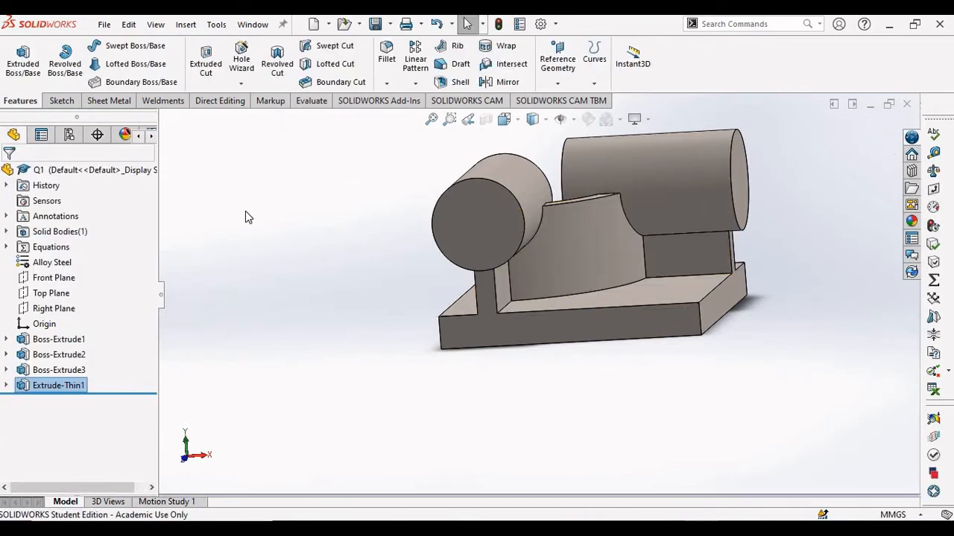
Start a sketch on the outer round end face of the tube along the plate's back edge
middle_click_drag(387, 216, 475, 224)
scroll(359, 262, "down", 2)
scroll(484, 224, "down", 3)
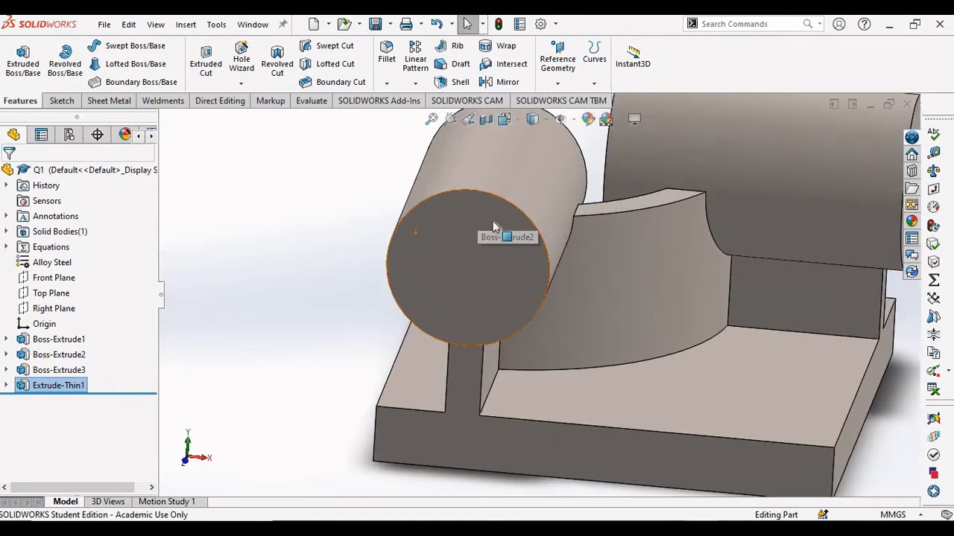
scroll(389, 279, "up", 2)
middle_click_drag(535, 259, 335, 234)
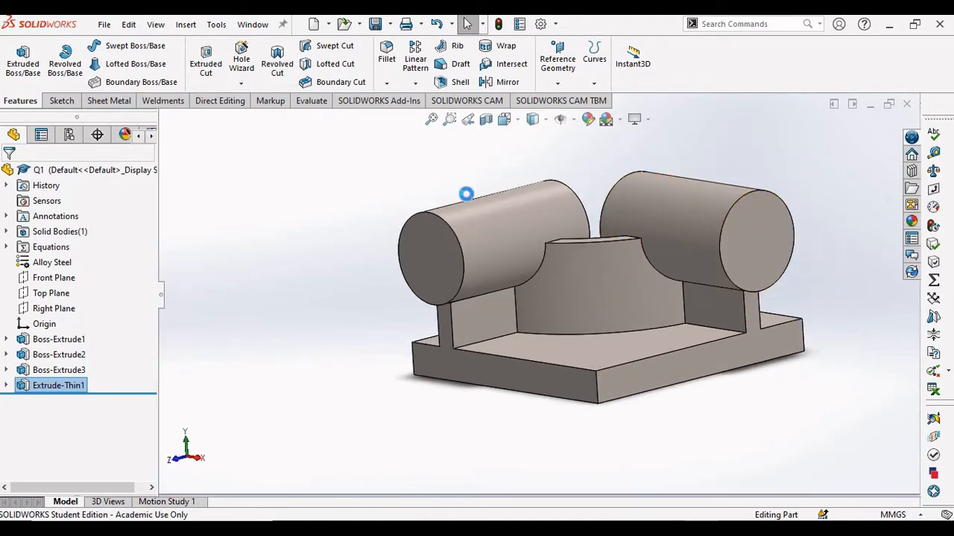
left_click(778, 229)
left_click(823, 199)
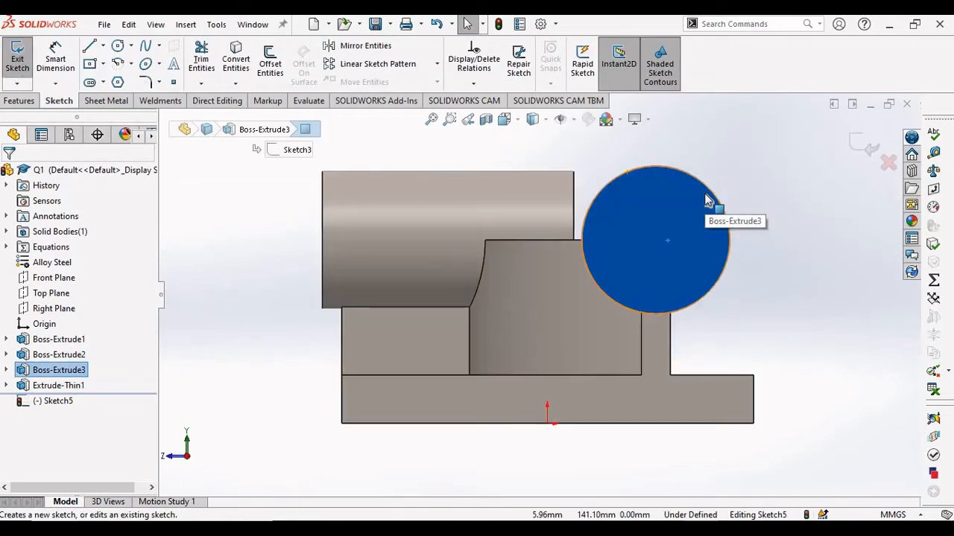
Check the exam PDF, then sketch a circle about 47 mm in diameter at the centre of the tube's end face
key("alt+Tab")
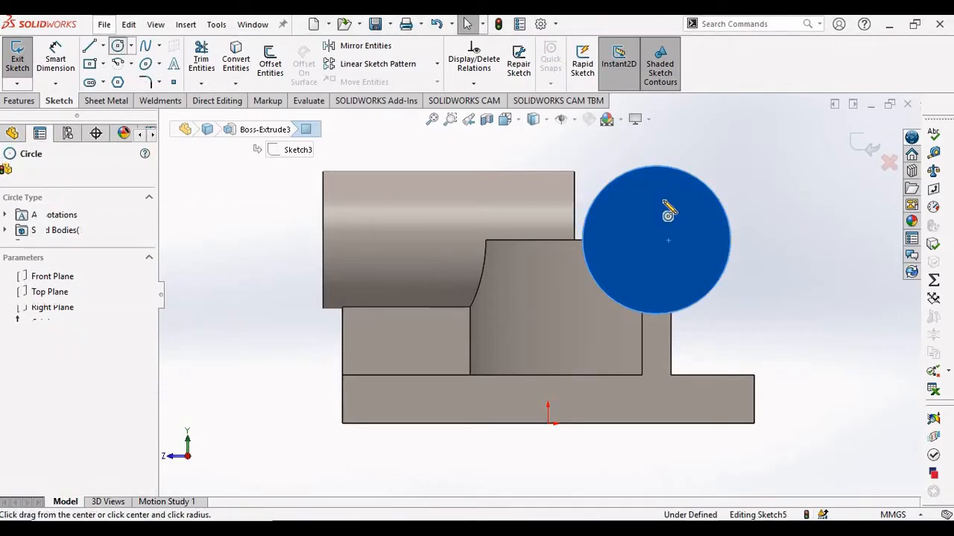
left_click(656, 240)
left_click(683, 203)
right_click(726, 173)
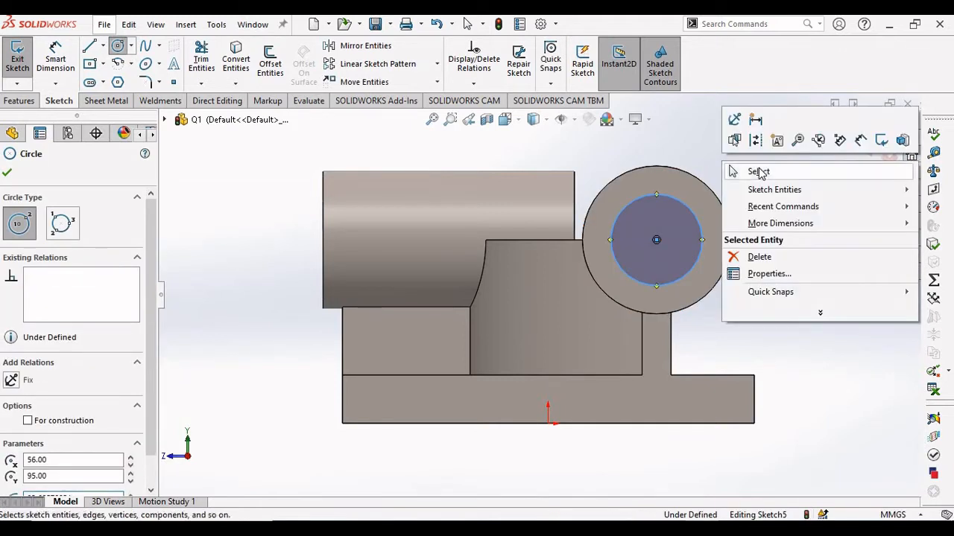
left_click(751, 171)
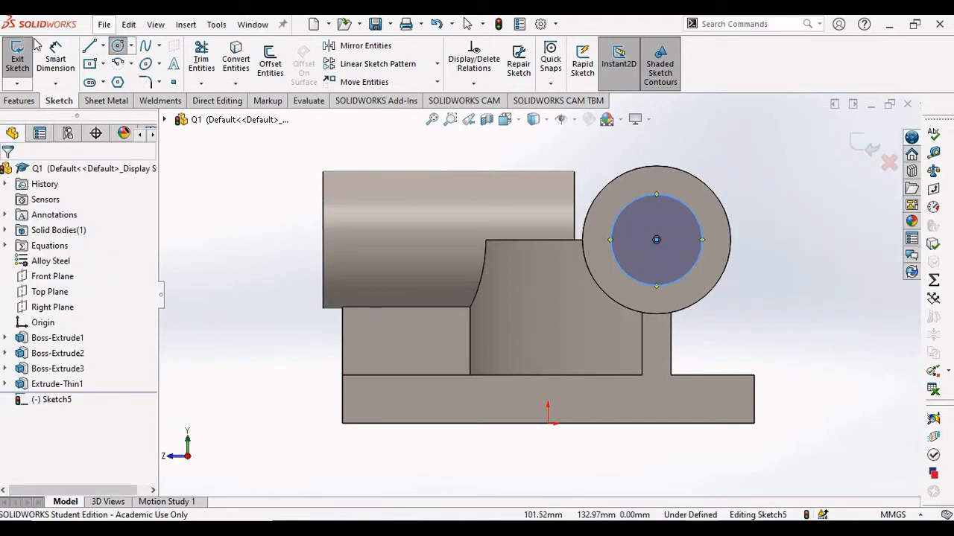
Dimension the circle's diameter, linking it to global variable E (41)
left_click(662, 195)
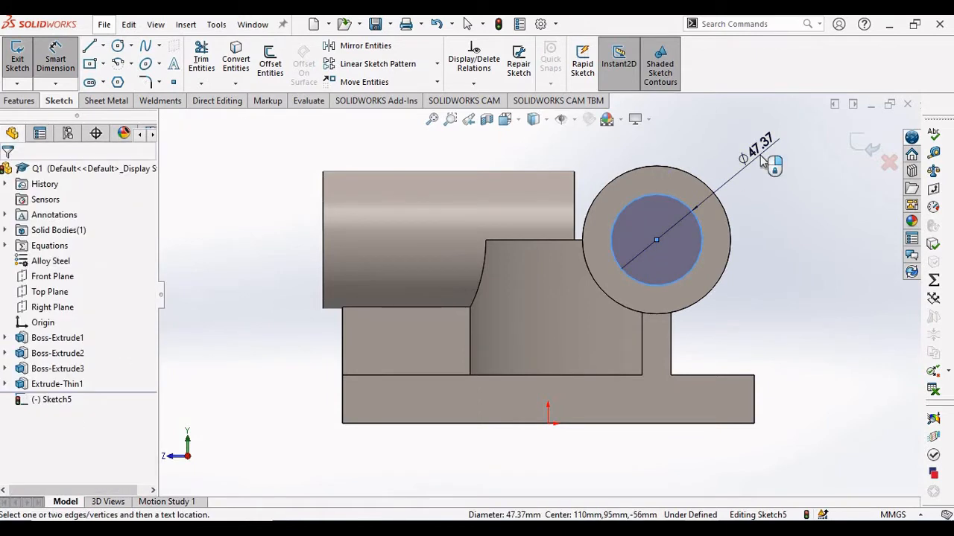
left_click(765, 161)
type("=")
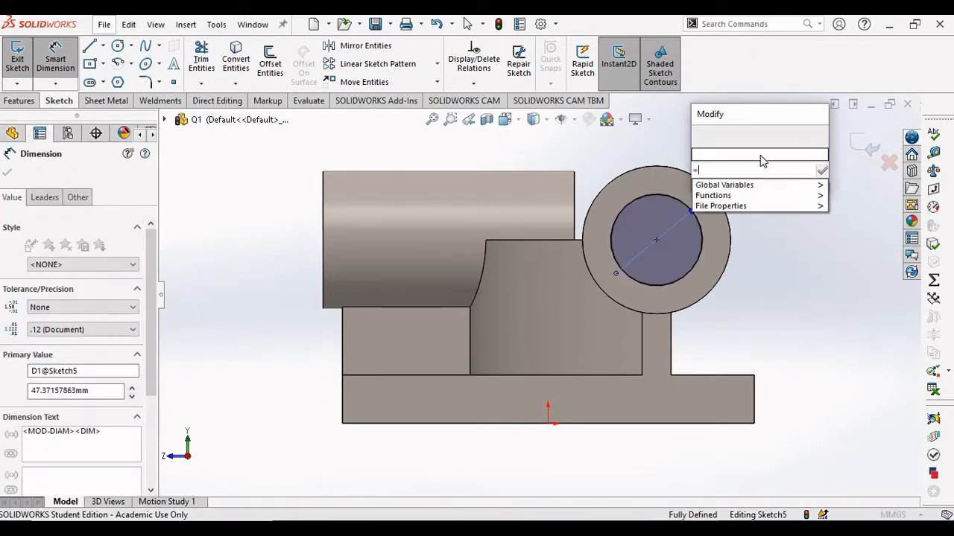
type("41")
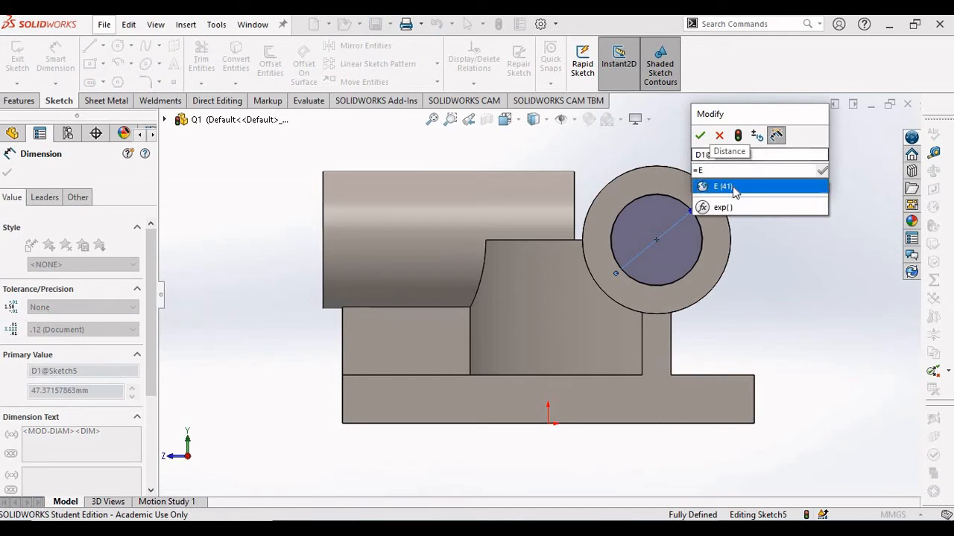
left_click(732, 185)
key("Return")
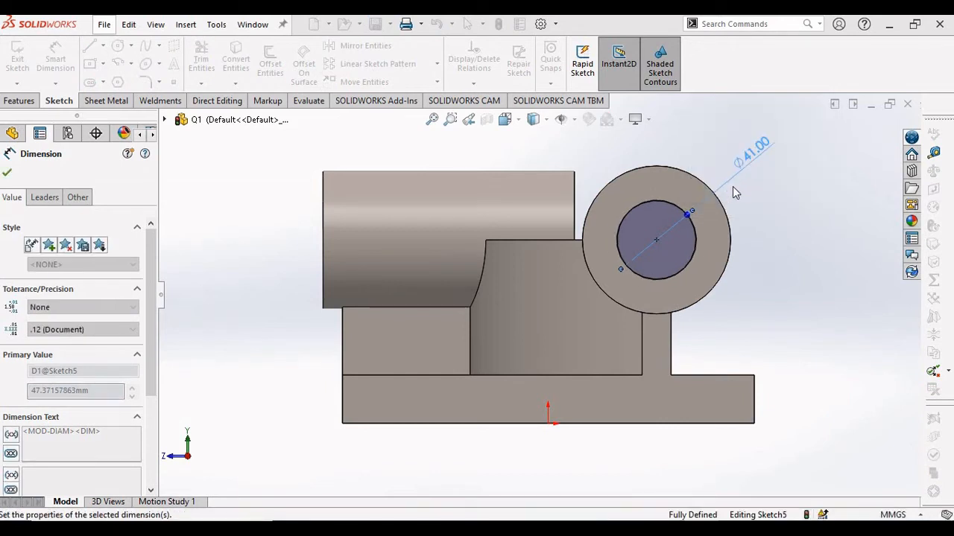
Finish the circle sketch and cut-extrude it through the tube with the Up To Next end condition
scroll(706, 161, "up", 1)
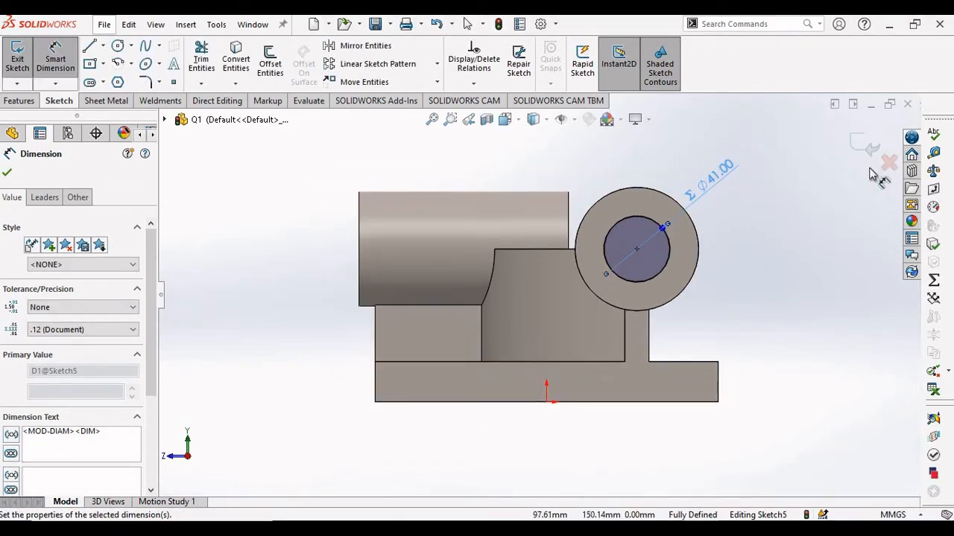
left_click(870, 151)
left_click(559, 214)
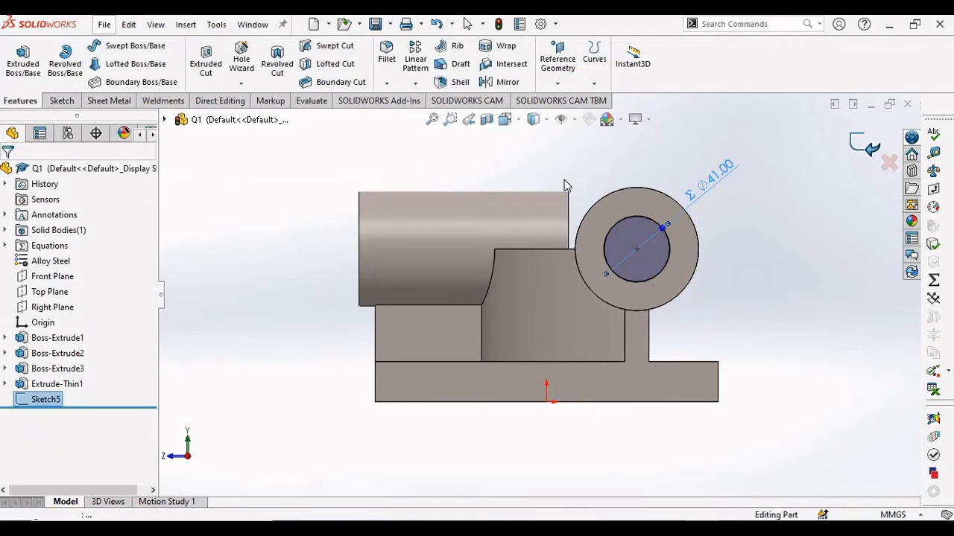
left_click(212, 65)
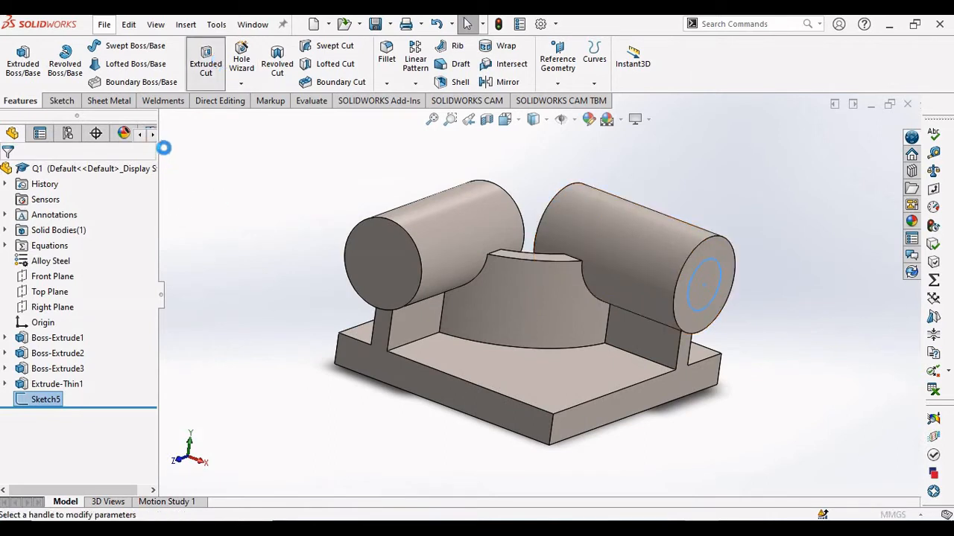
left_click(82, 257)
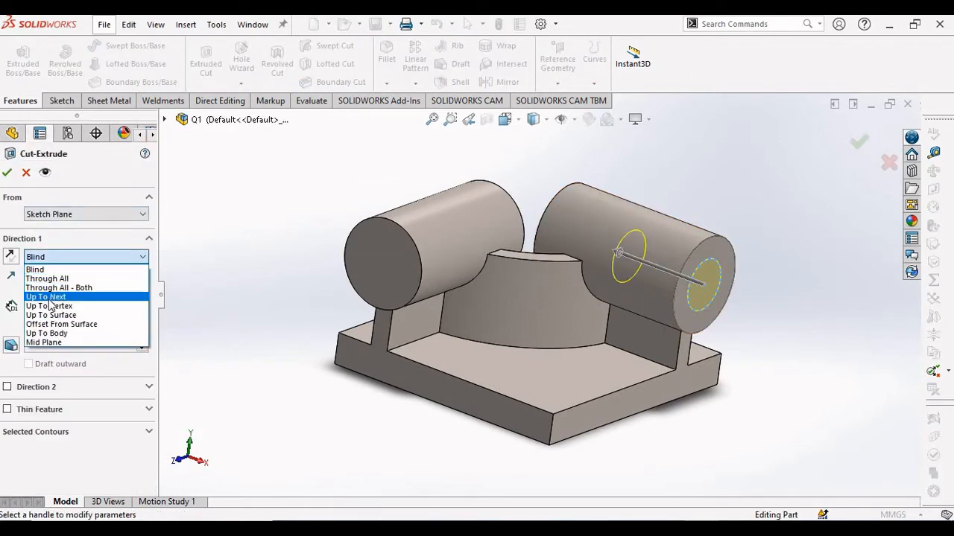
left_click(48, 296)
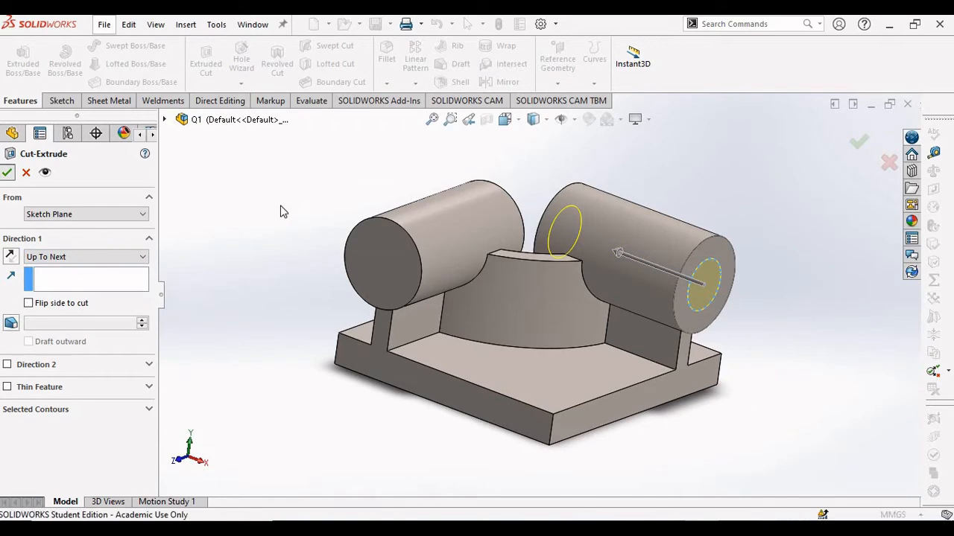
Accept the bore cut and start a sketch on the outer round end face of the other, unbored tube
key("Return")
left_click(390, 255)
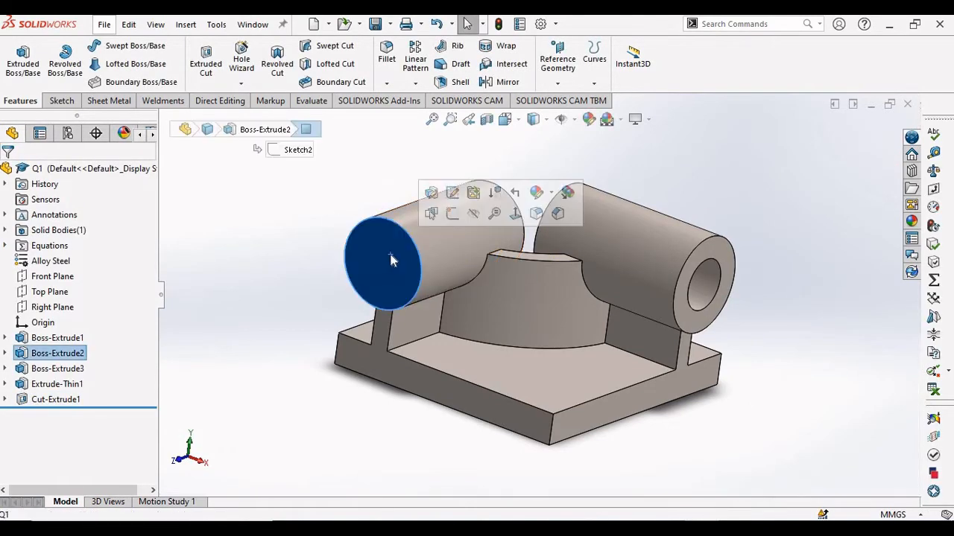
left_click(449, 221)
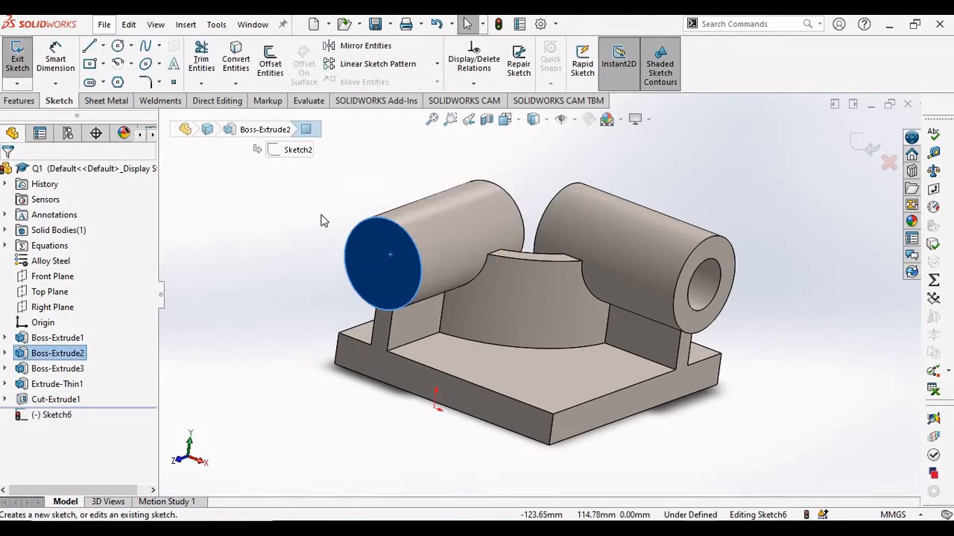
Sketch a circle about 44 mm in diameter at the centre of the unbored tube's end face
left_click(117, 47)
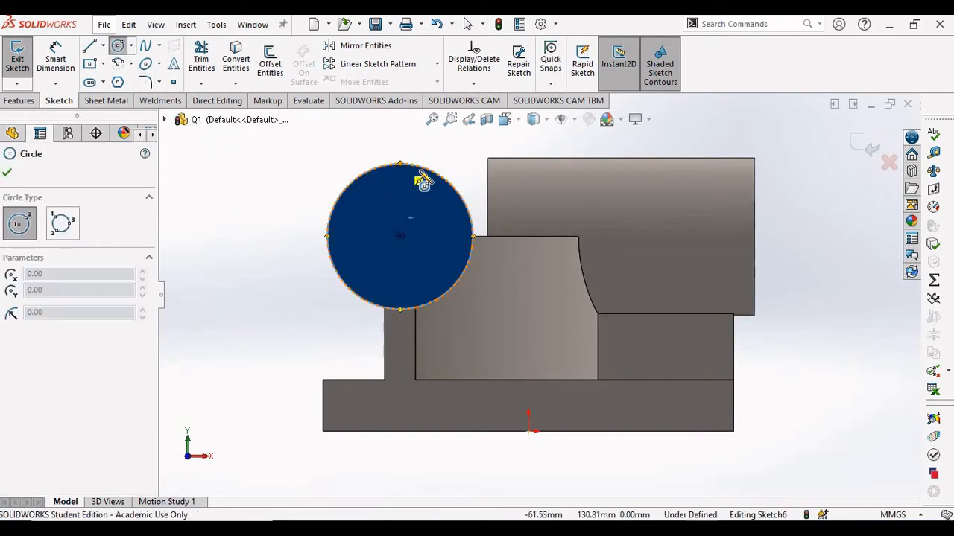
left_click(402, 241)
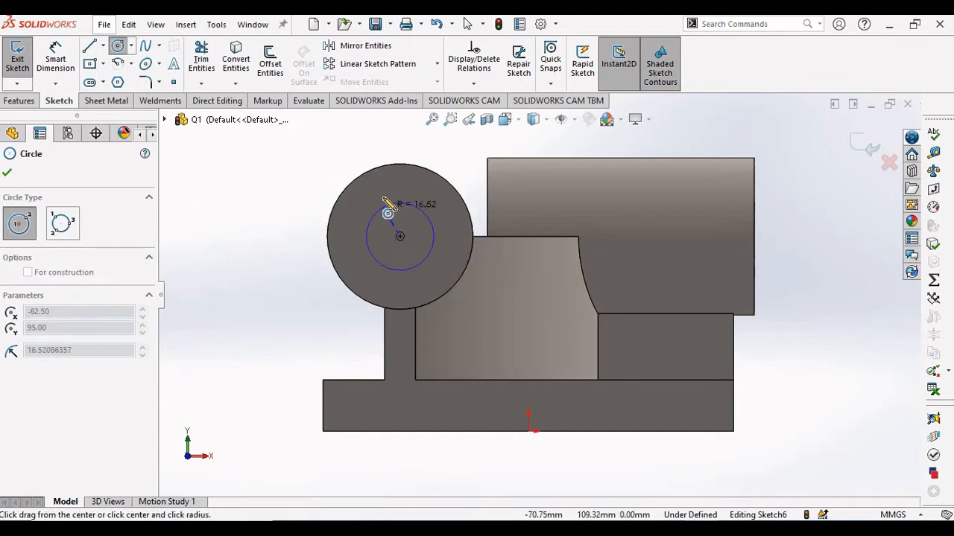
left_click(400, 191)
key("Escape")
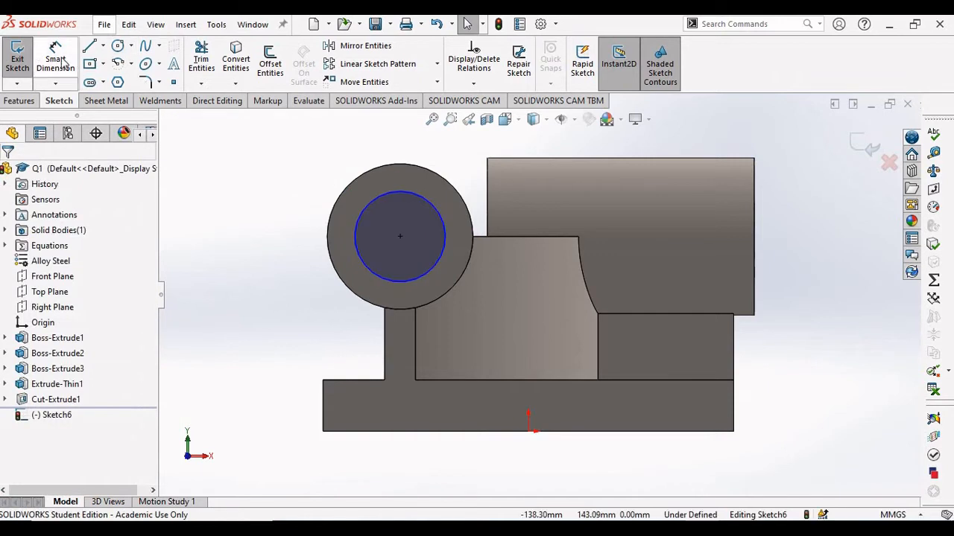
Dimension the new circle's diameter, linking it to global variable E (41)
left_click(55, 60)
left_click(325, 164)
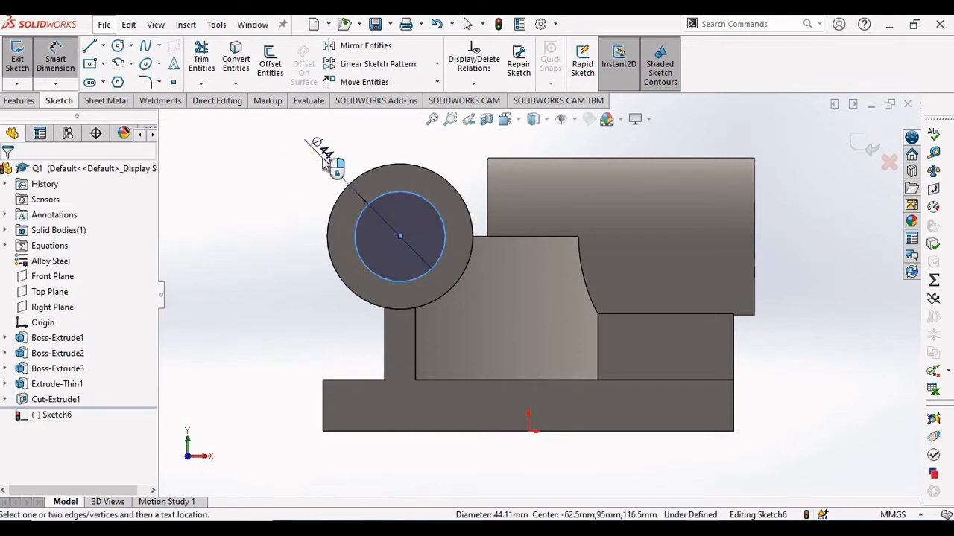
left_click(325, 164)
type("=")
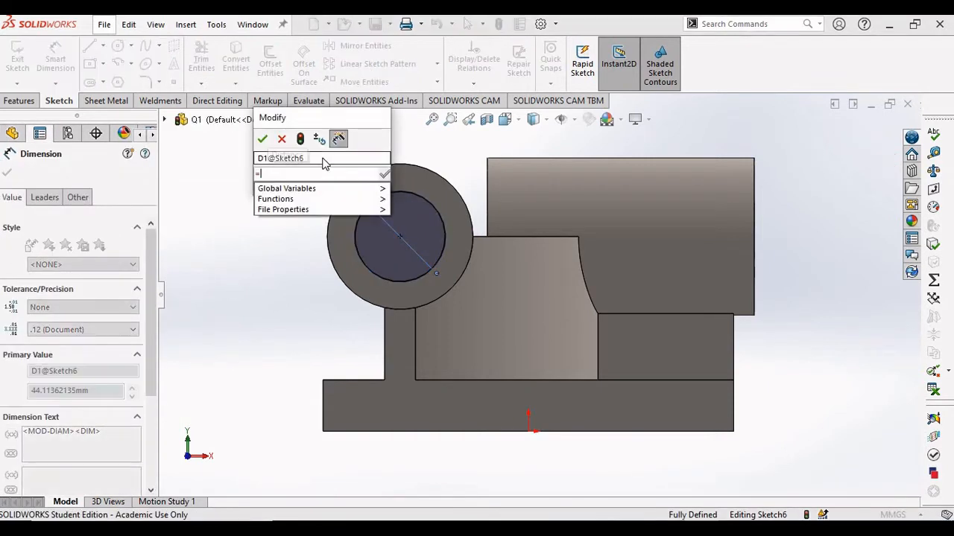
type("41")
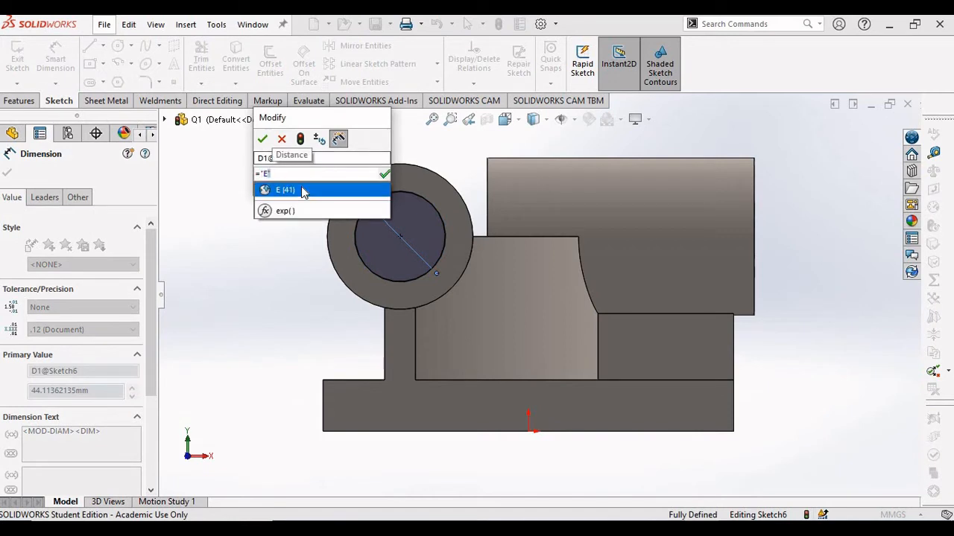
key("Return")
key("Return")
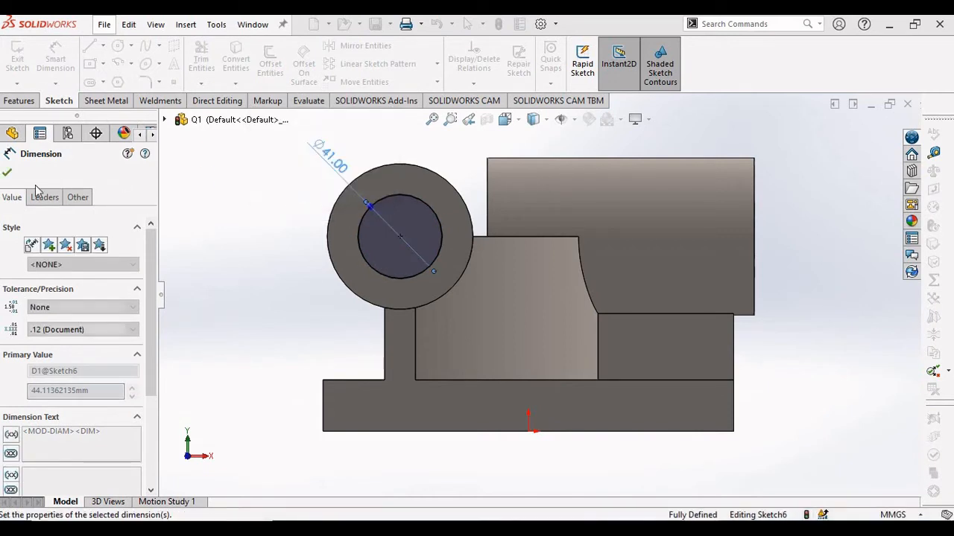
left_click(8, 174)
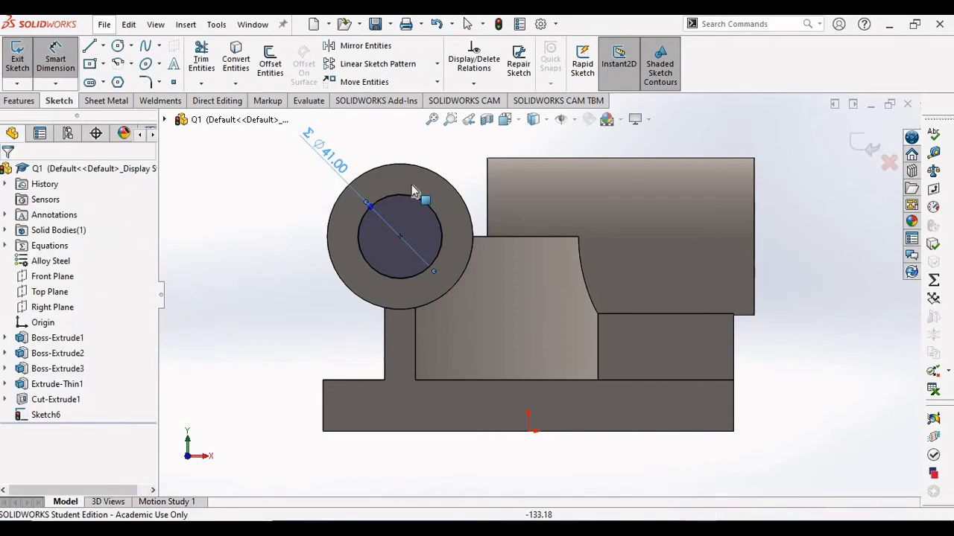
Finish the circle sketch and cut-extrude it through the second tube with the Up To Next end condition
key("f")
left_click(863, 146)
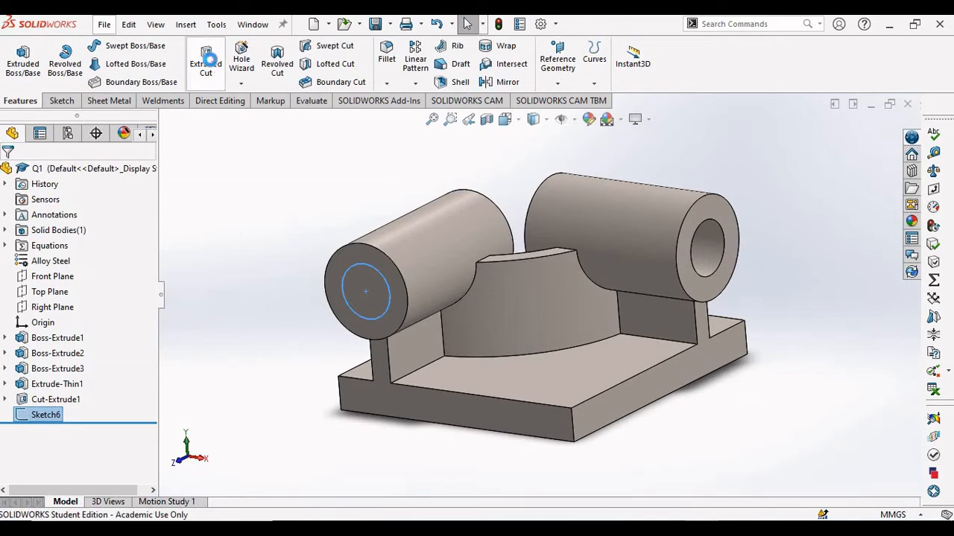
left_click(205, 63)
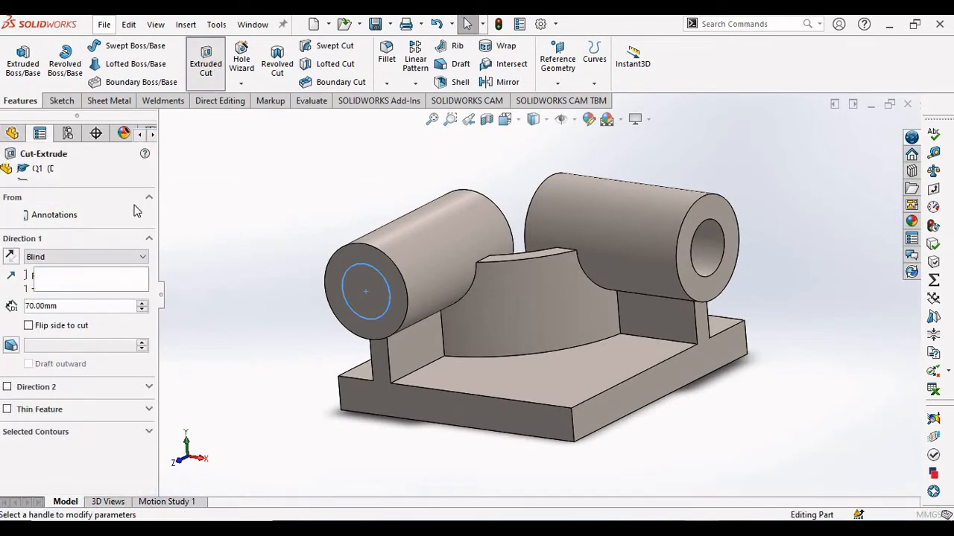
left_click(82, 256)
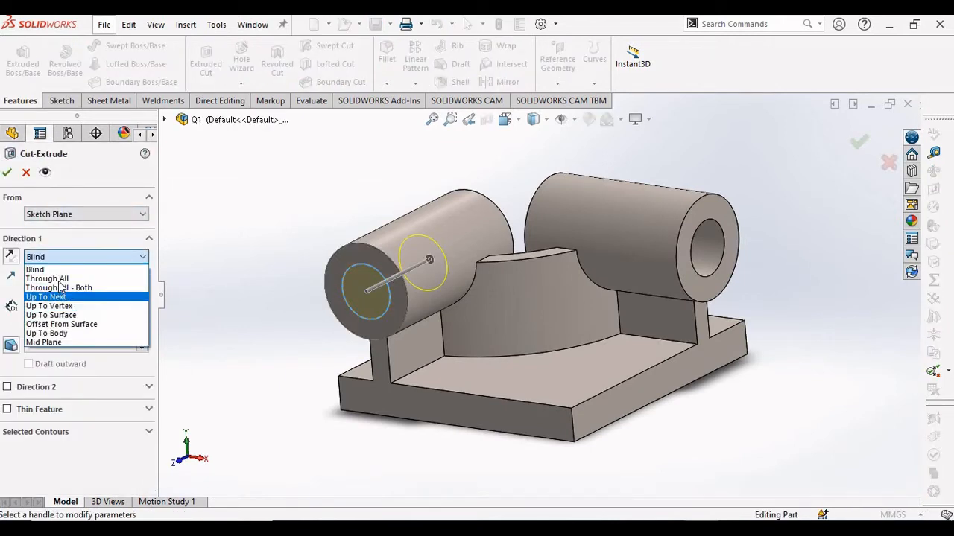
left_click(56, 298)
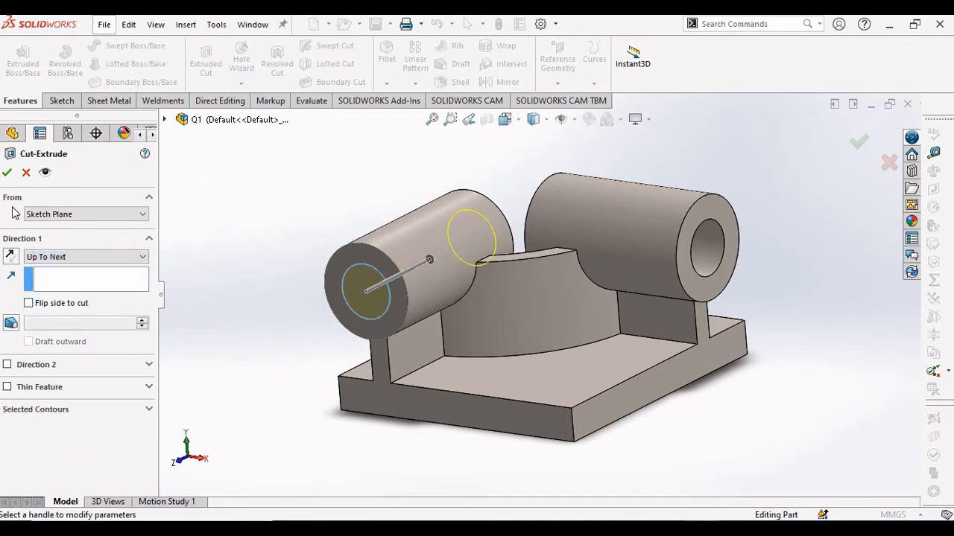
left_click(8, 173)
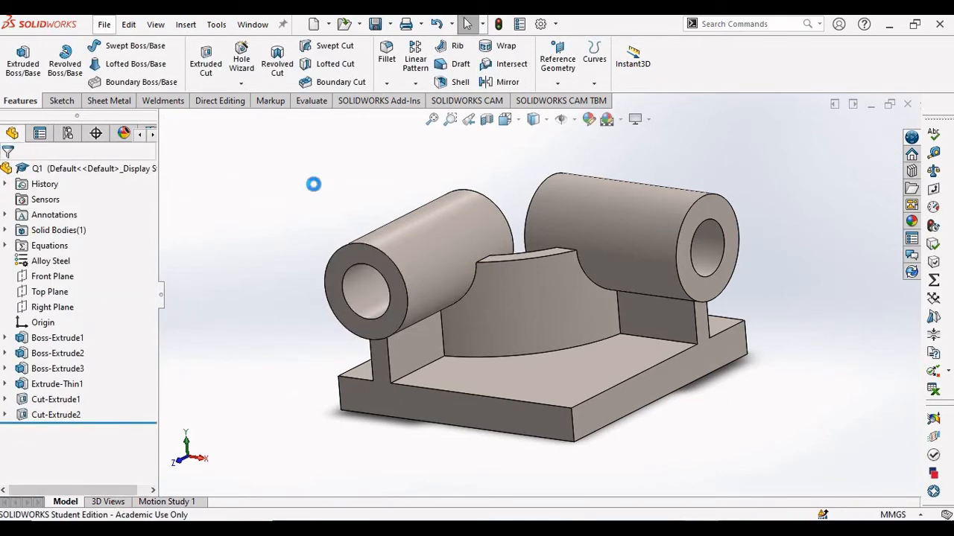
Switch to the exam PDF and circle the raised corner pad in red on the isometric view
middle_click_drag(315, 184, 370, 296)
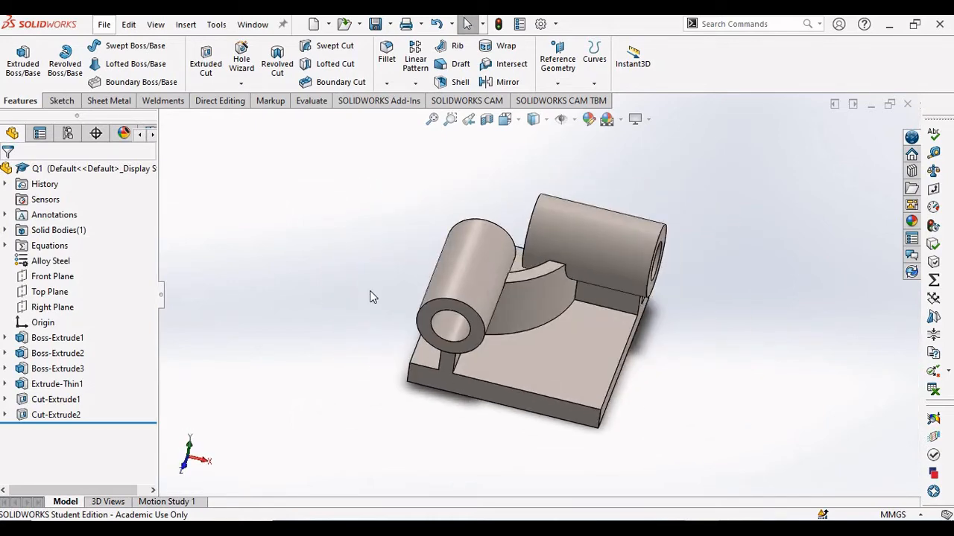
key("alt+Tab")
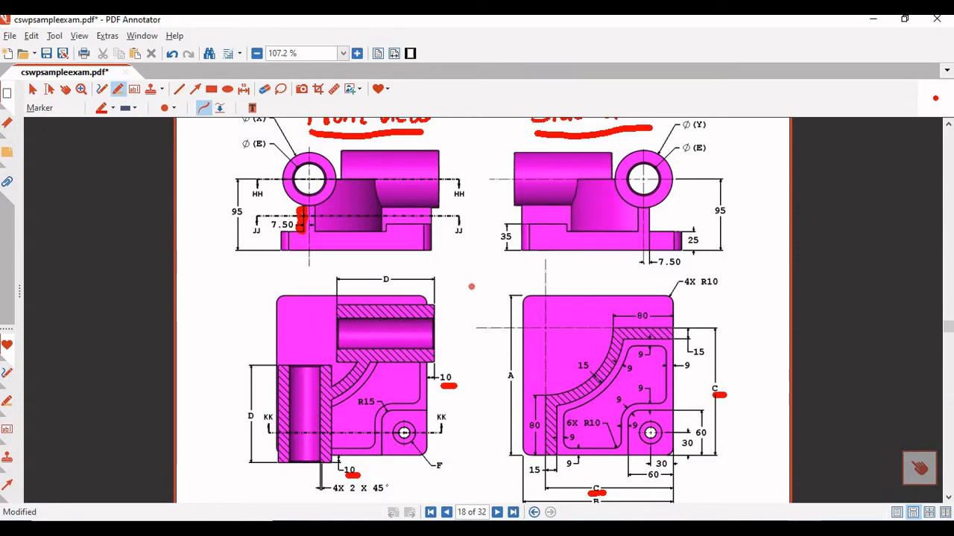
scroll(471, 286, "down", 5)
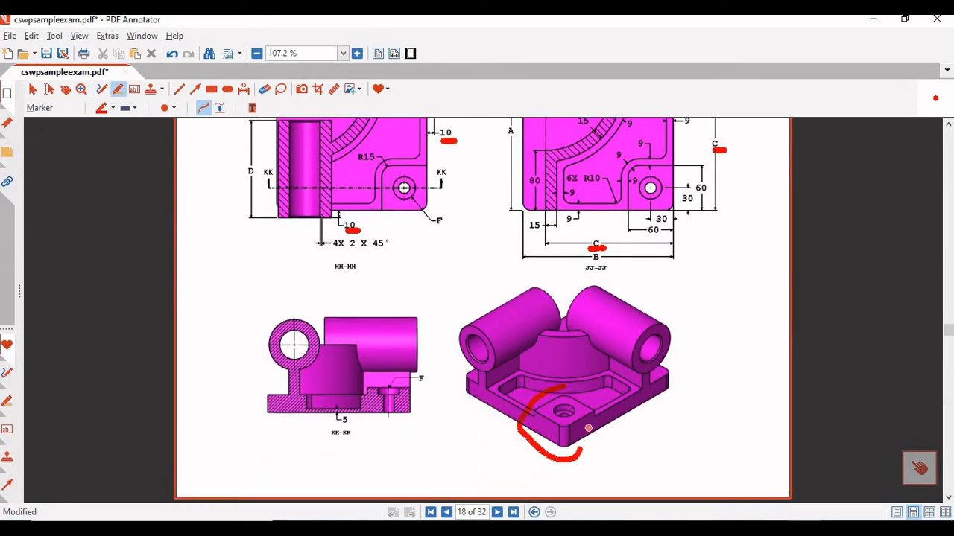
left_click_drag(597, 404, 567, 387)
scroll(519, 293, "up", 1)
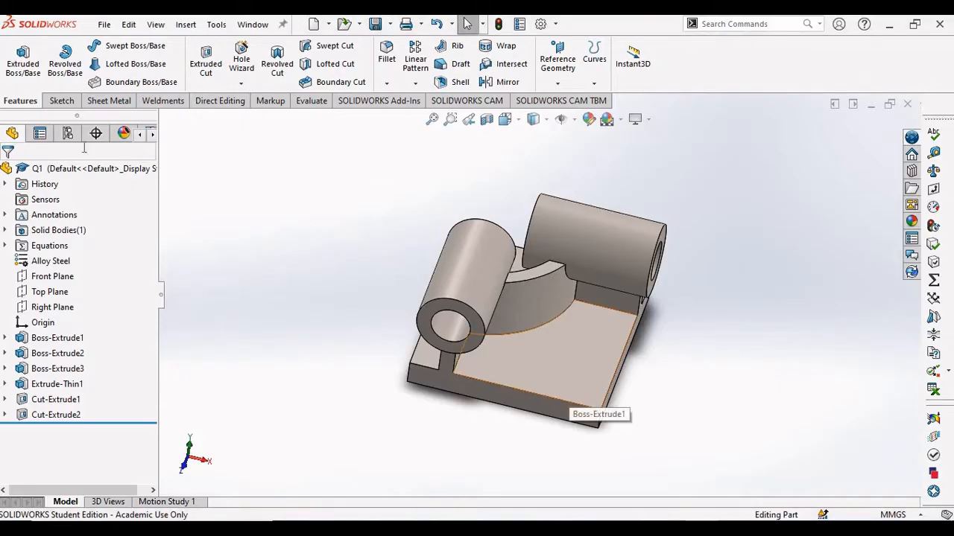
Start an extruded boss with its sketch on the base plate's top face
left_click(27, 73)
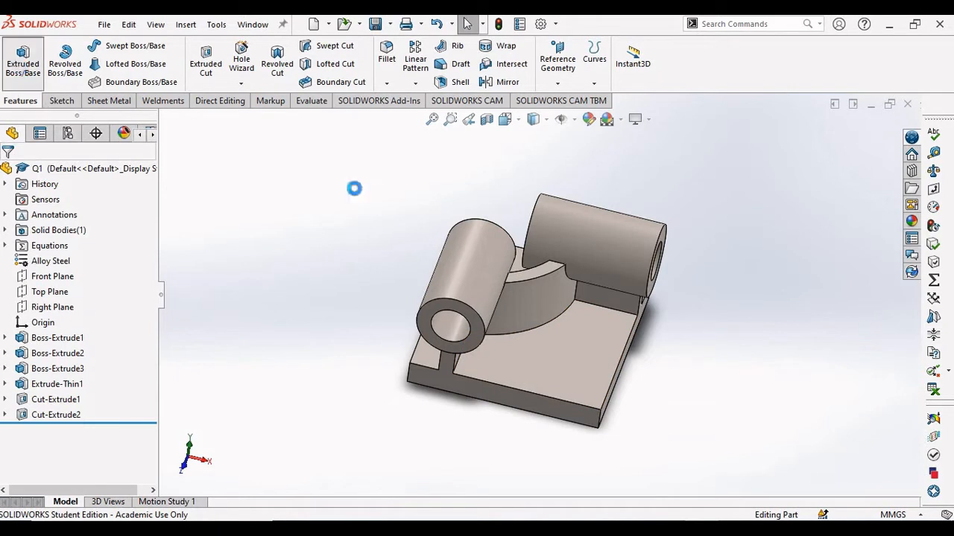
left_click(573, 375)
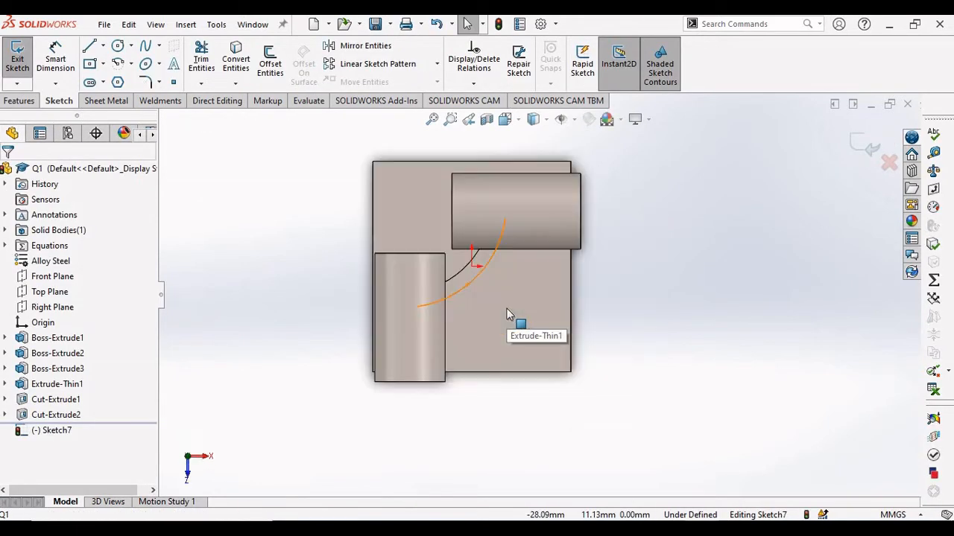
scroll(506, 308, "down", 3)
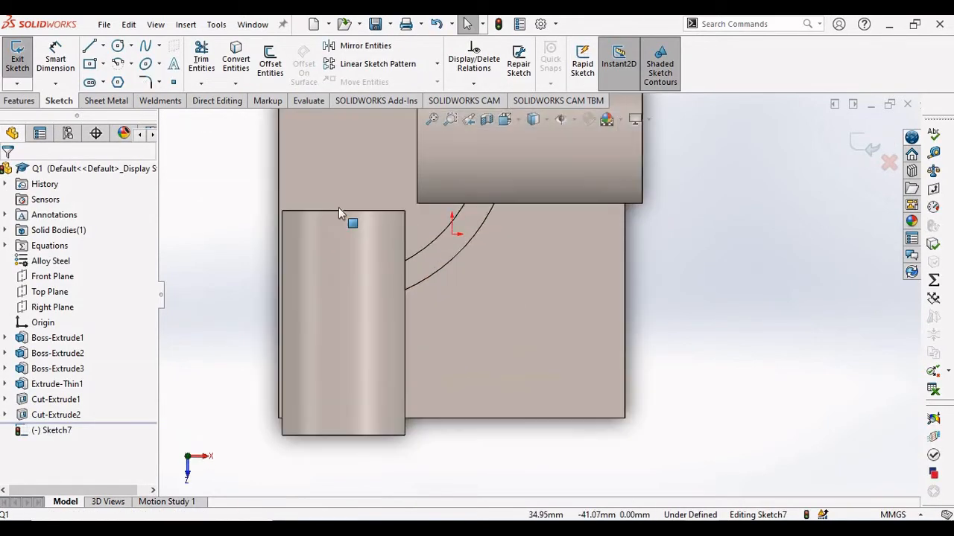
Sketch a corner rectangle about 53 by 50 mm at the plate's open front corner, then check the pad dimensions in the exam PDF
left_click(103, 64)
left_click(116, 85)
left_click_drag(614, 325, 624, 392)
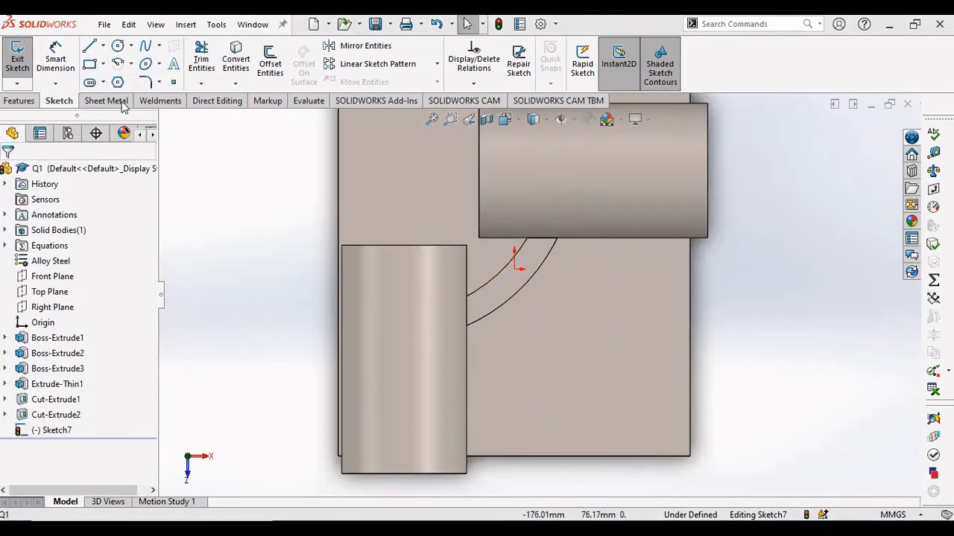
left_click(103, 64)
left_click(114, 84)
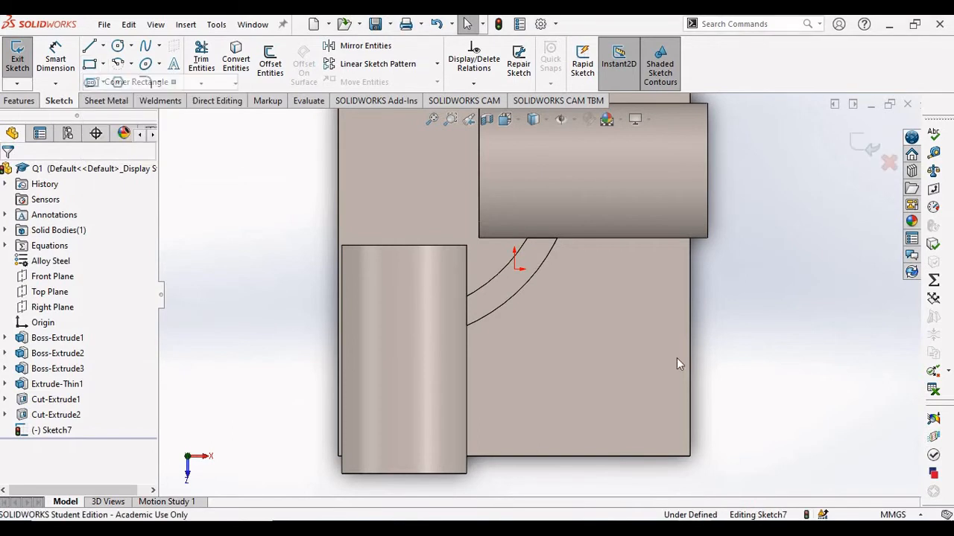
left_click_drag(690, 456, 596, 368)
right_click(717, 329)
left_click(730, 339)
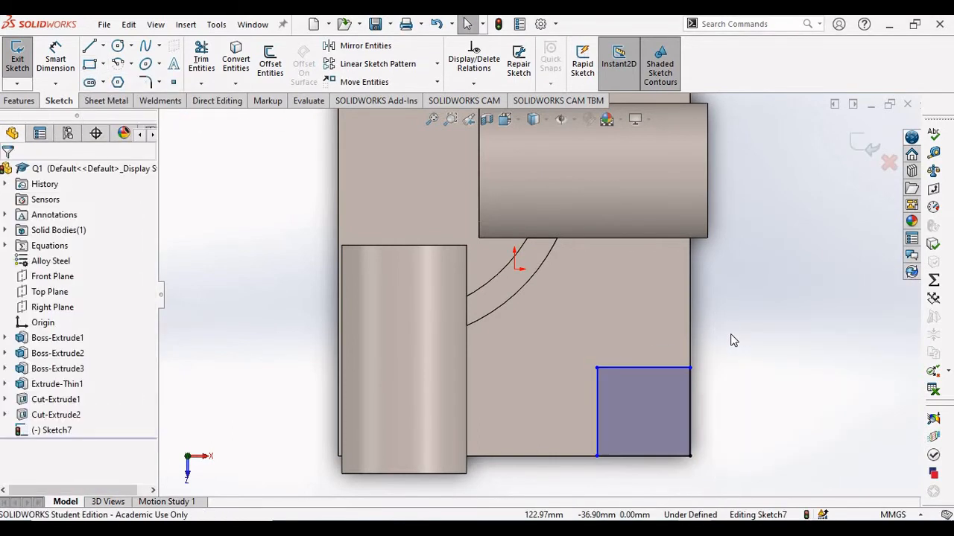
key("alt+Tab")
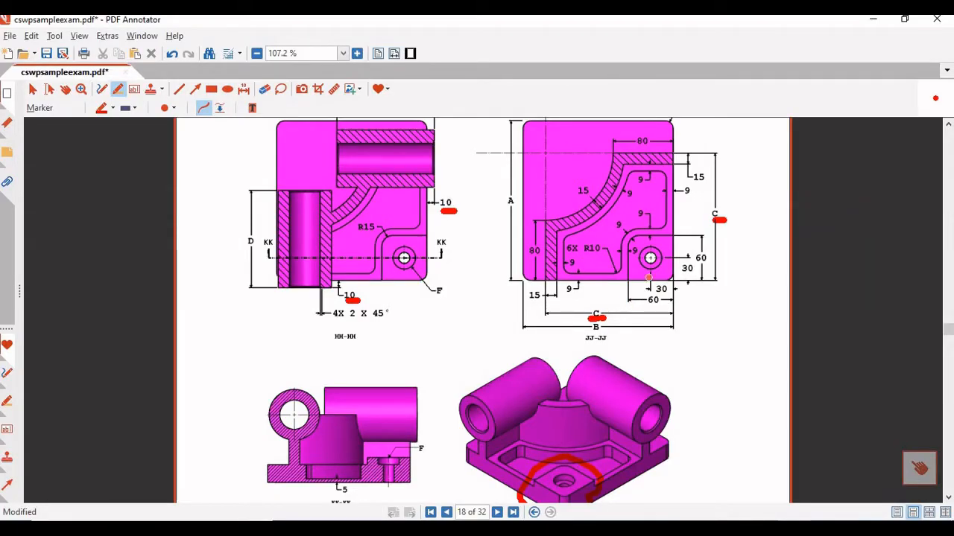
key("alt+Tab")
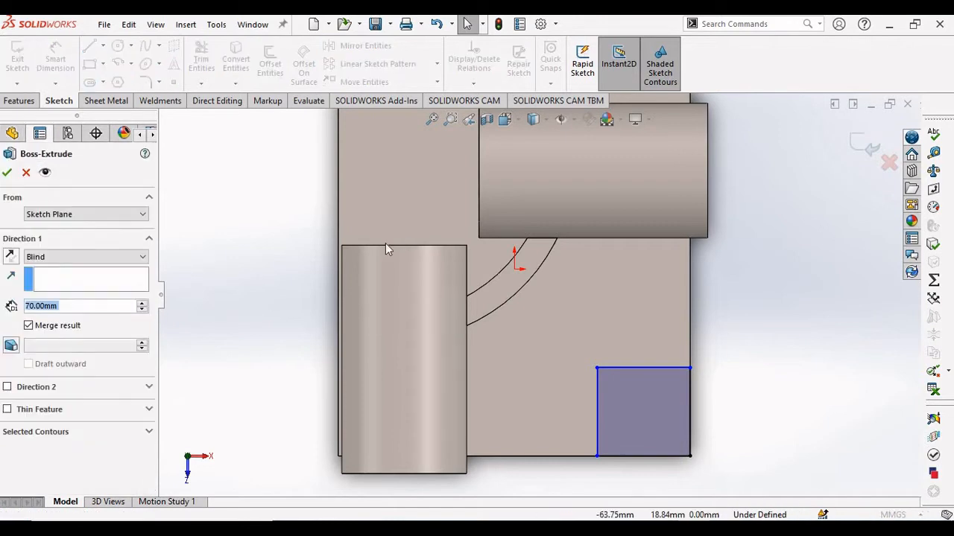
Cancel the boss extrusion and return to editing the corner rectangle's sketch
left_click(26, 173)
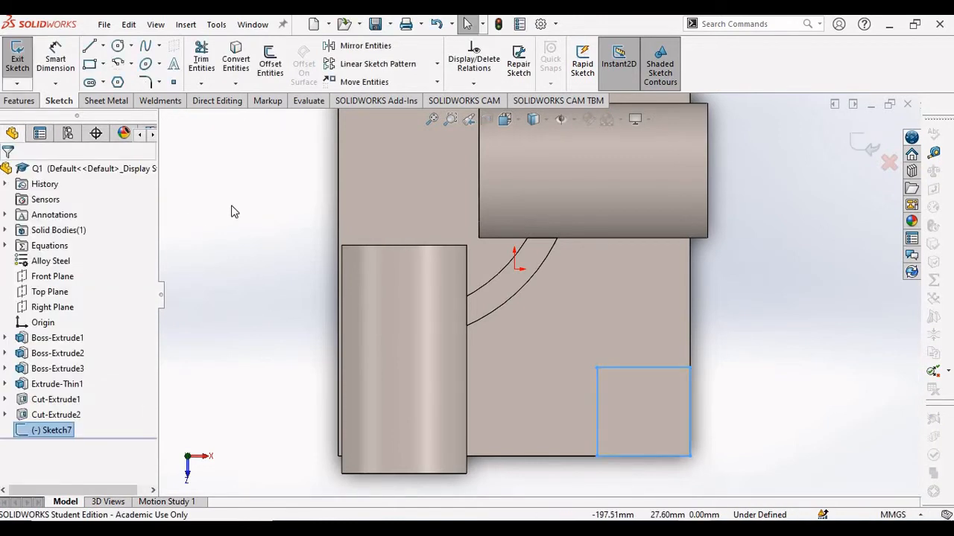
right_click(47, 430)
left_click(86, 301)
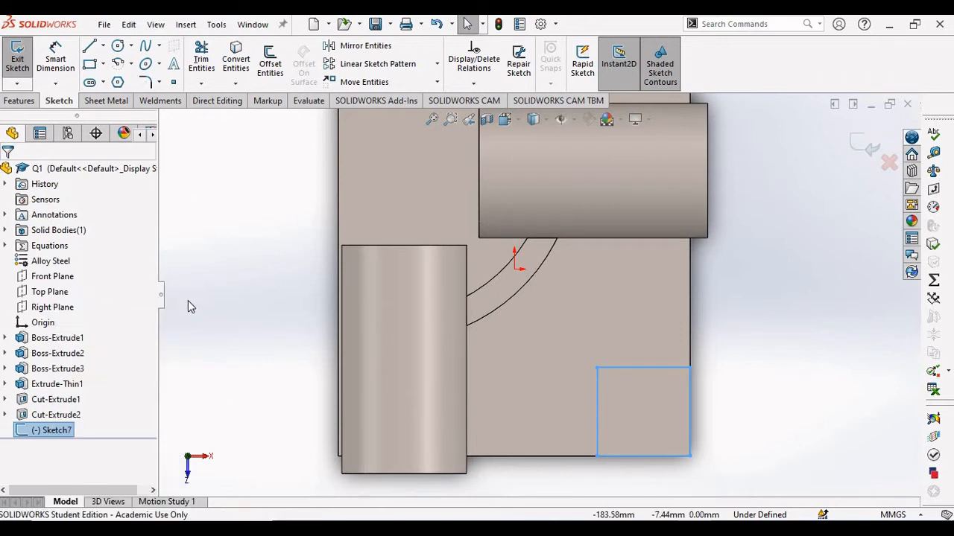
right_click(45, 430)
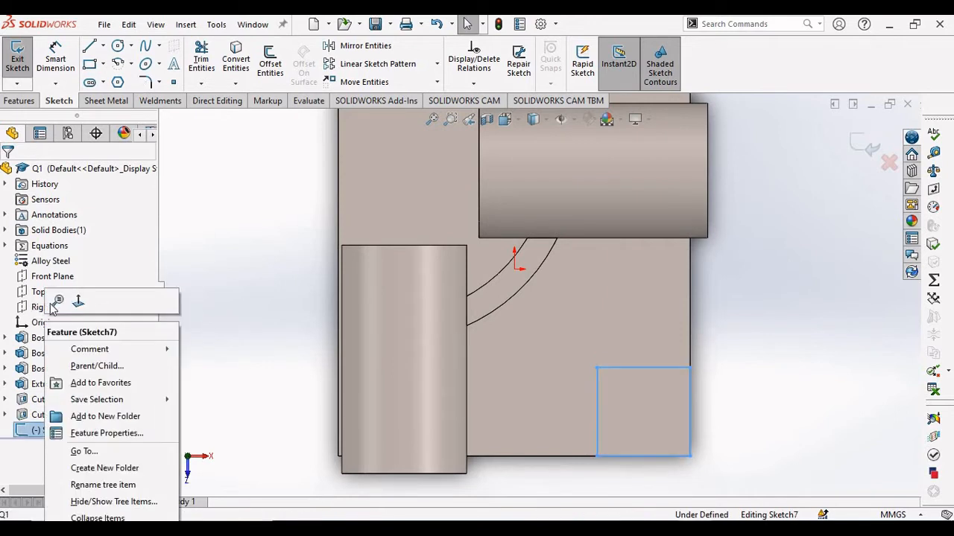
left_click(149, 246)
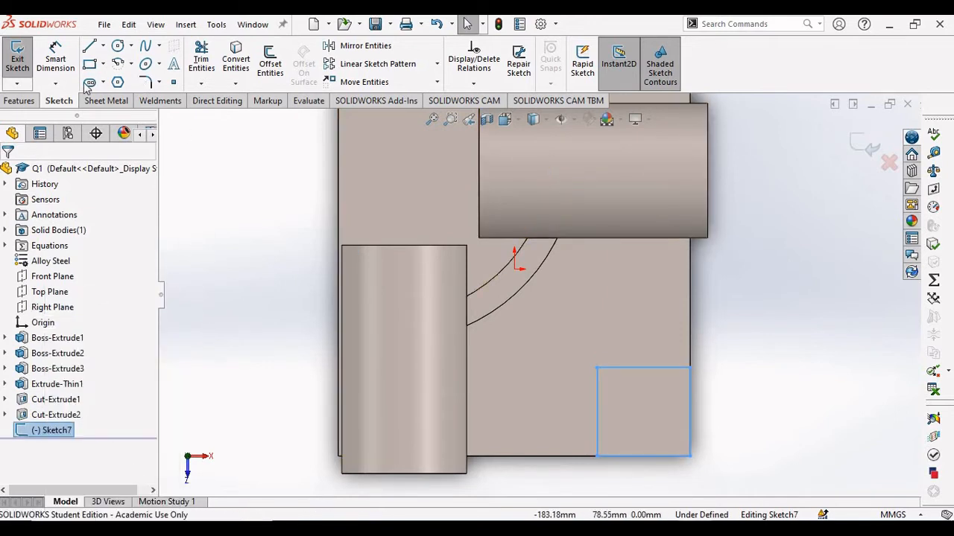
Dimension the corner rectangle's width and height to 60 mm each
left_click(58, 61)
left_click(646, 367)
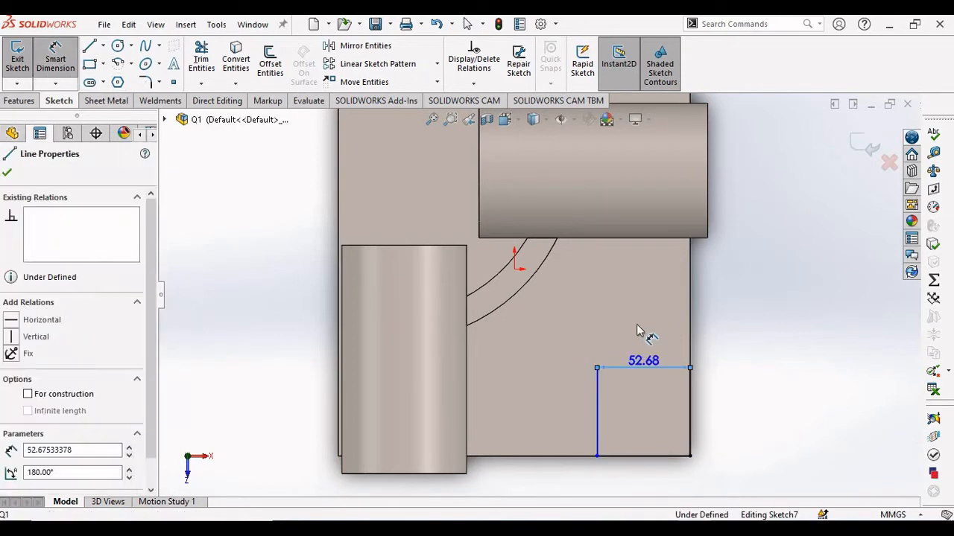
left_click(637, 330)
type("60")
key("Return")
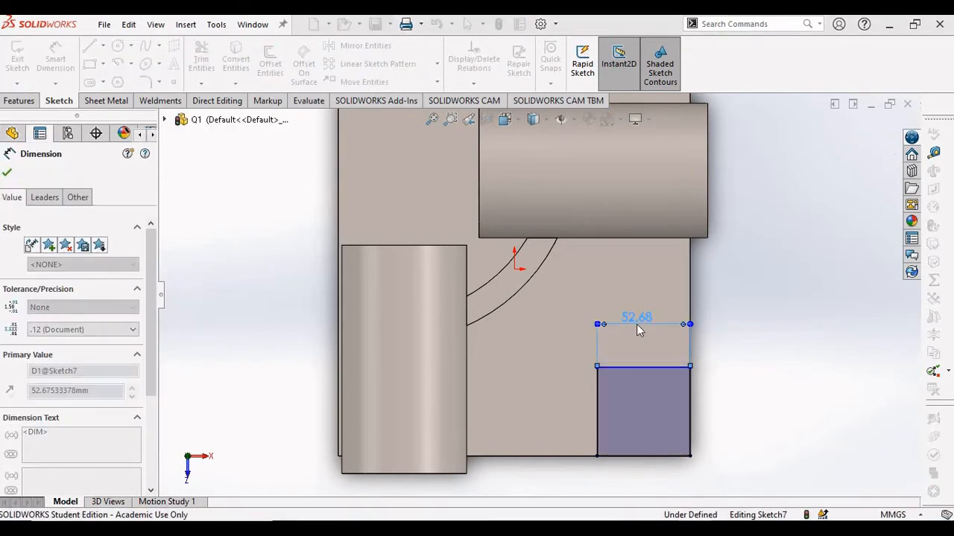
left_click(581, 396)
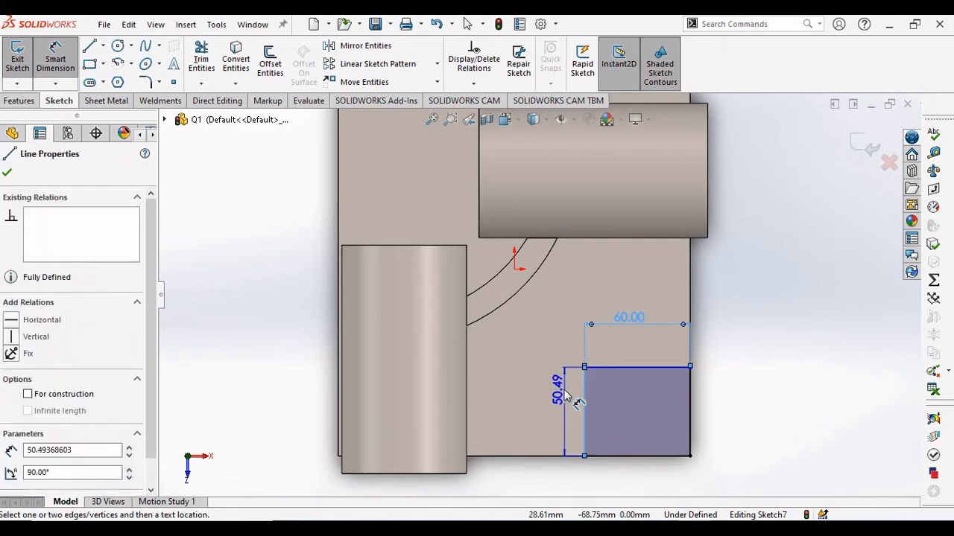
left_click(564, 395)
type("60")
key("Return")
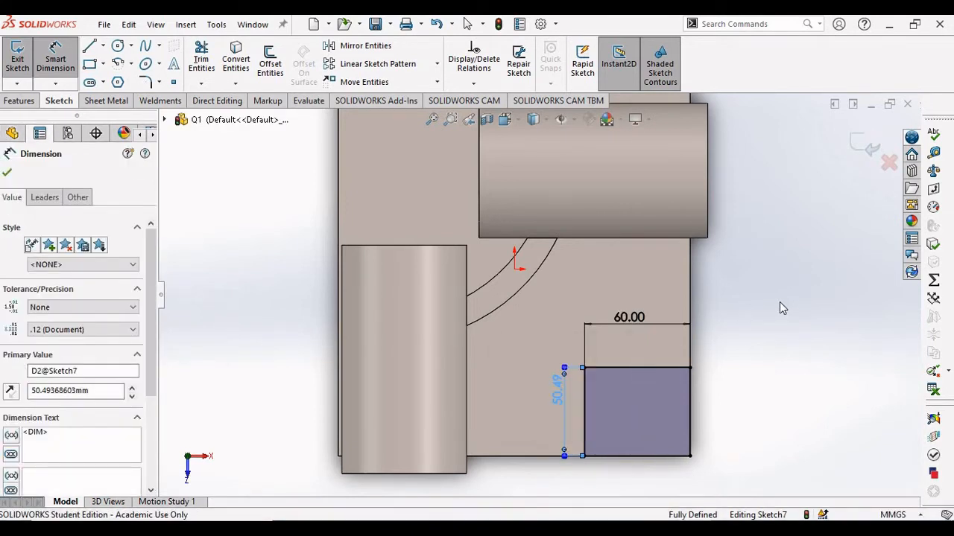
Close the dimensioned corner square's sketch, then check the pad and plate heights in the exam PDF's side view
left_click(779, 310)
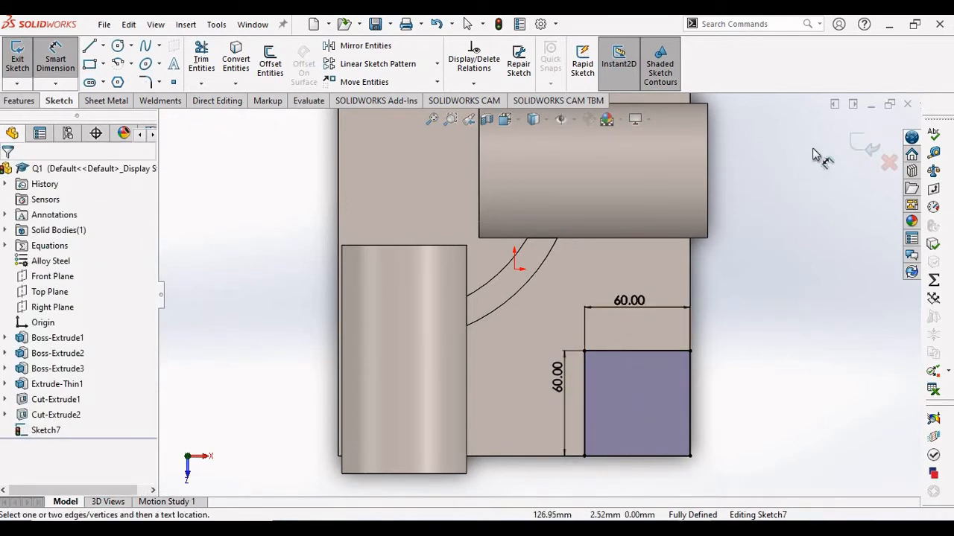
key("Escape")
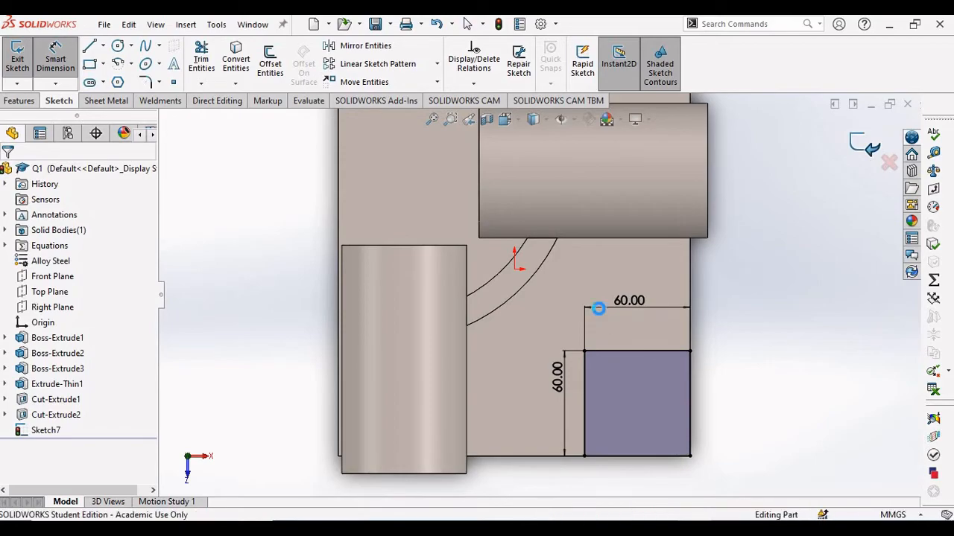
key("alt+Tab")
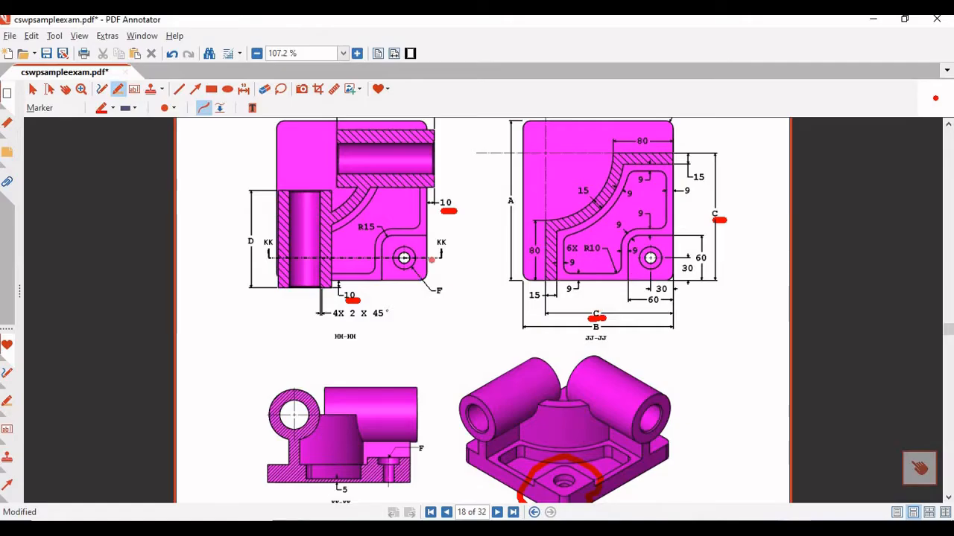
scroll(431, 260, "up", 5)
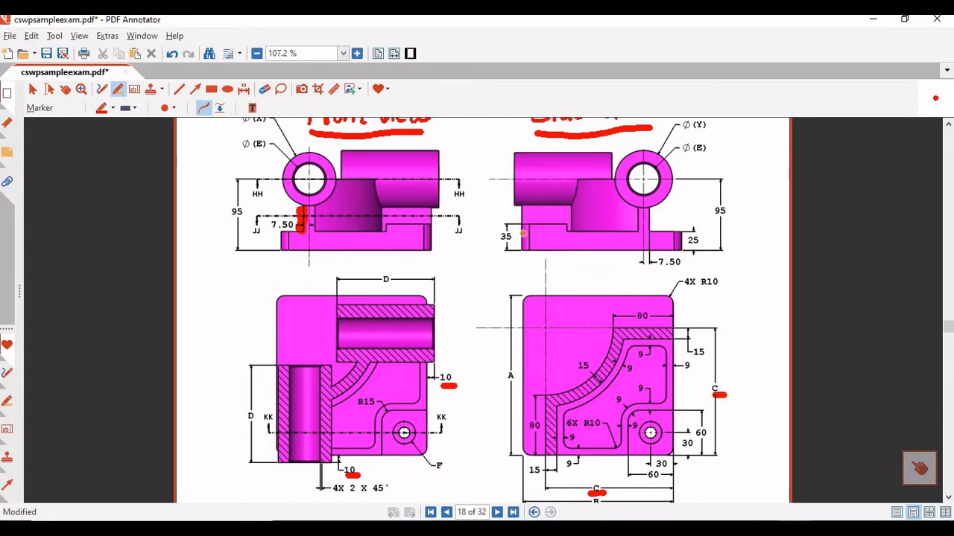
key("alt+Tab")
Extrude the corner square sketch upward 10 mm as a blind boss merged with the base plate
middle_click_drag(615, 305, 606, 205)
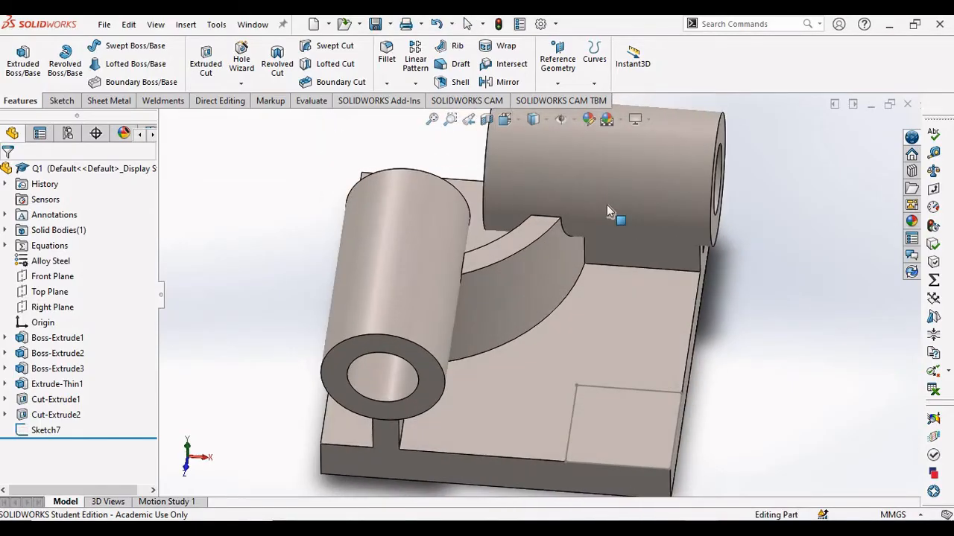
left_click(45, 430)
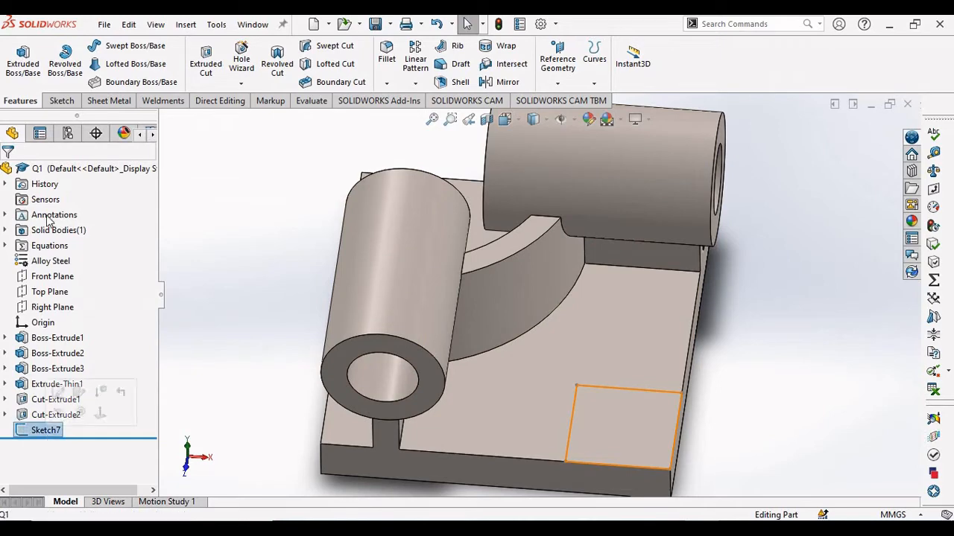
left_click(23, 60)
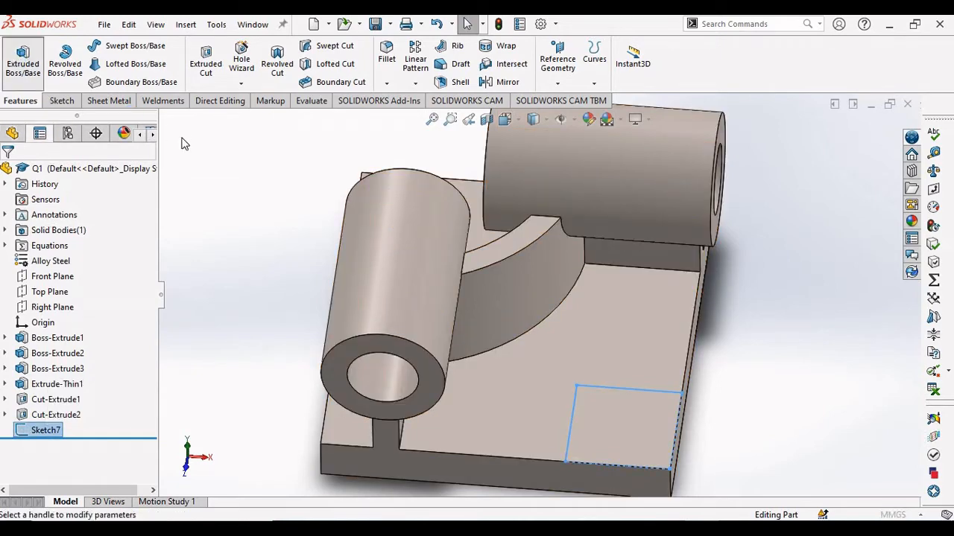
type("10")
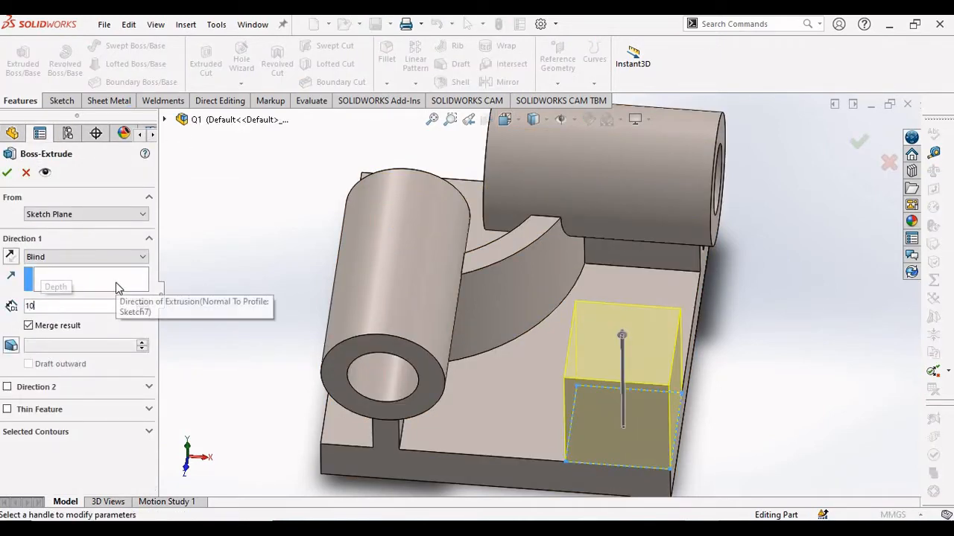
key("Return")
left_click(8, 174)
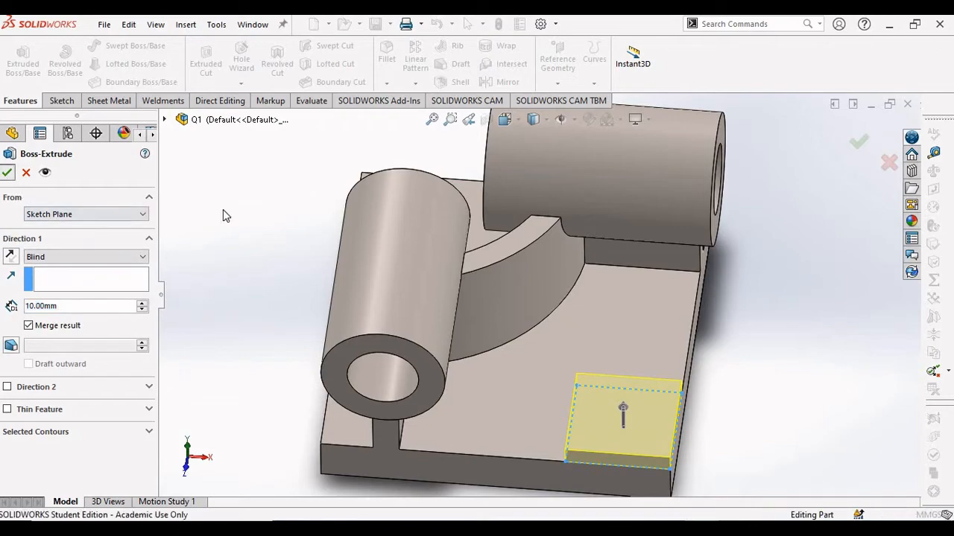
Look up the specification of hole F in the exam PDF and underline its letter in red
key("alt+Tab")
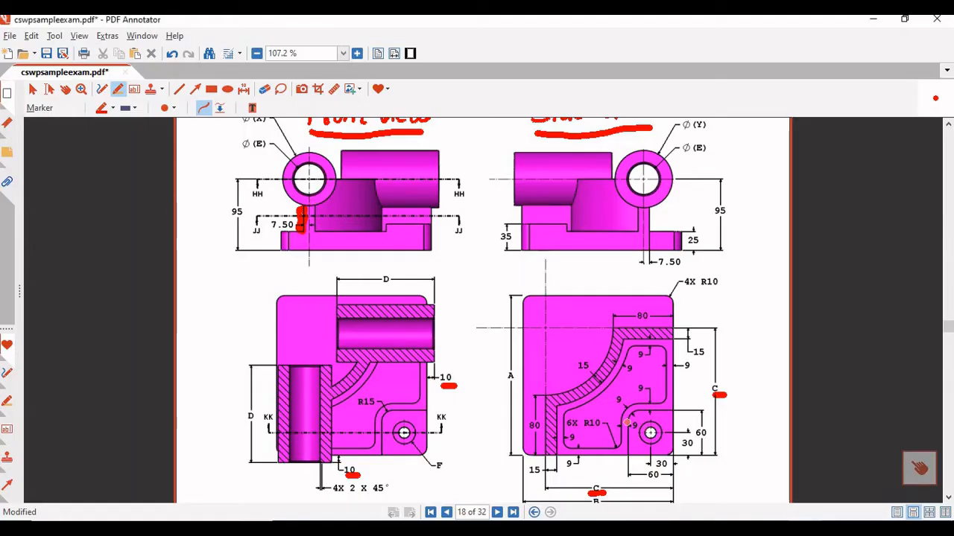
scroll(628, 422, "down", 10)
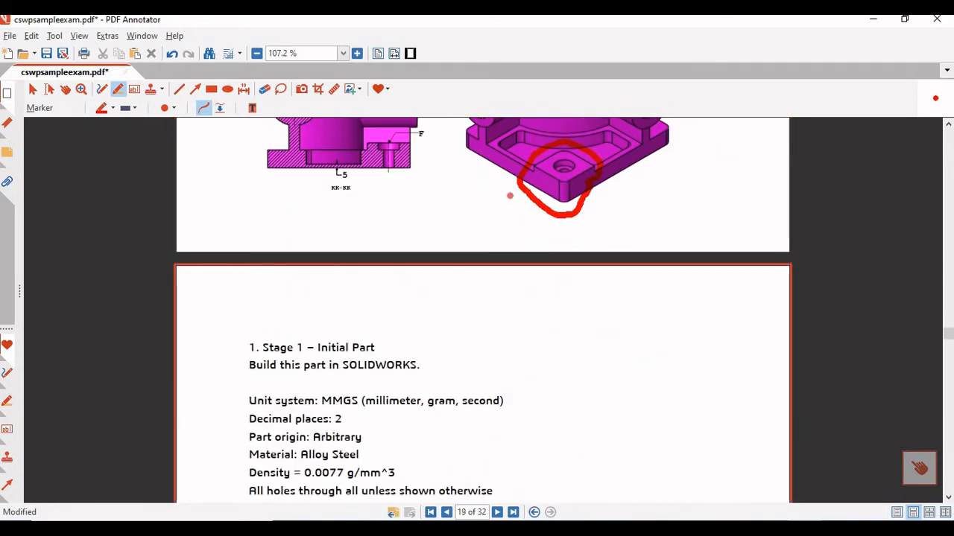
scroll(510, 196, "up", 1)
scroll(321, 233, "down", 4)
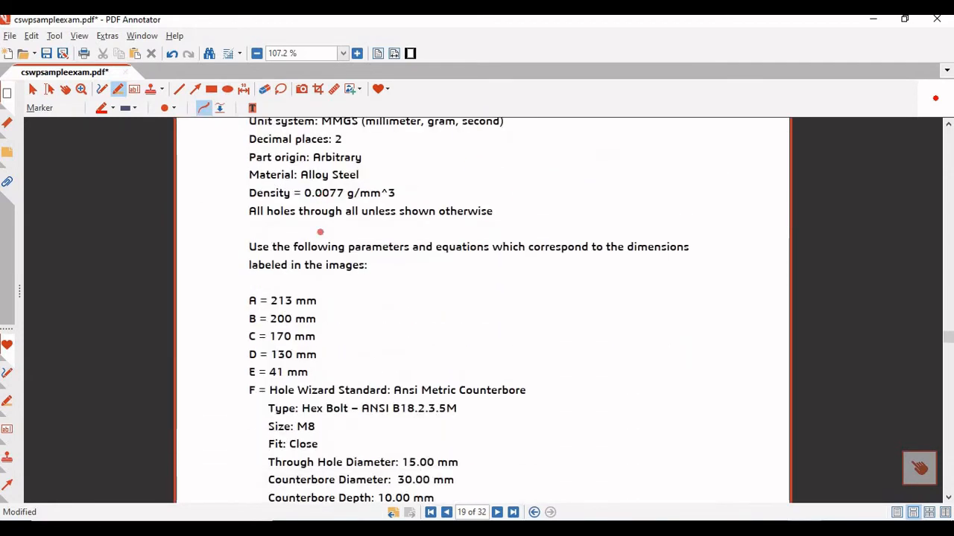
scroll(321, 232, "down", 1)
left_click_drag(247, 327, 252, 326)
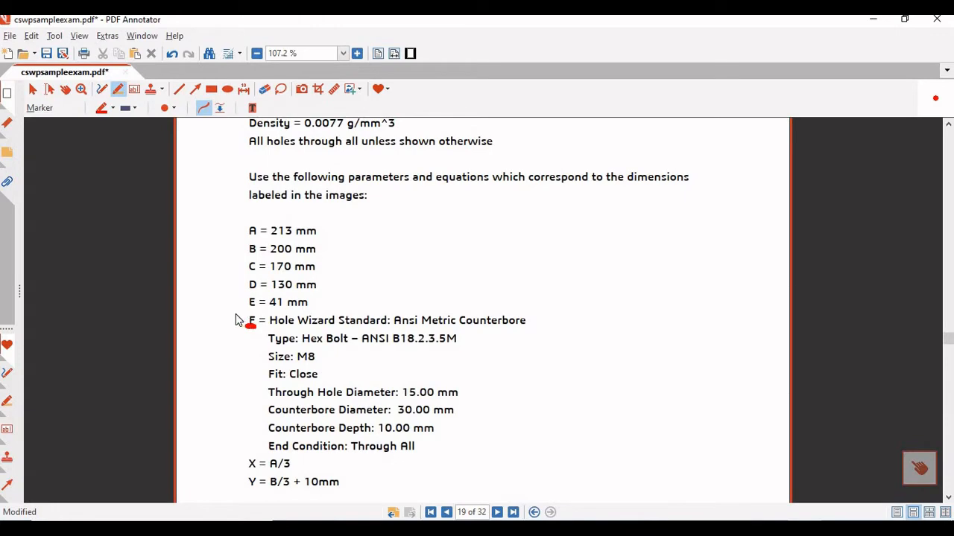
key("alt+Tab")
Start a Hole Wizard counterbore, ANSI Metric, Hex Bolt - ANSI B18.2.3.5M, size M8, Close fit, with custom sizing shown
mouse_move(335, 229)
middle_mouse_down()
mouse_move(302, 221)
mouse_move(338, 247)
middle_mouse_up()
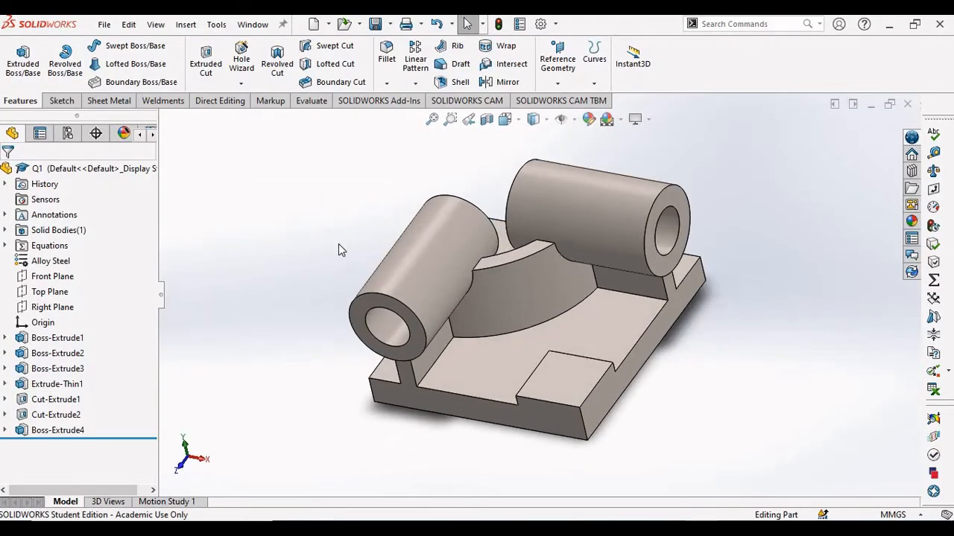
scroll(339, 247, "down", 2)
scroll(543, 332, "up", 1)
scroll(695, 369, "down", 1)
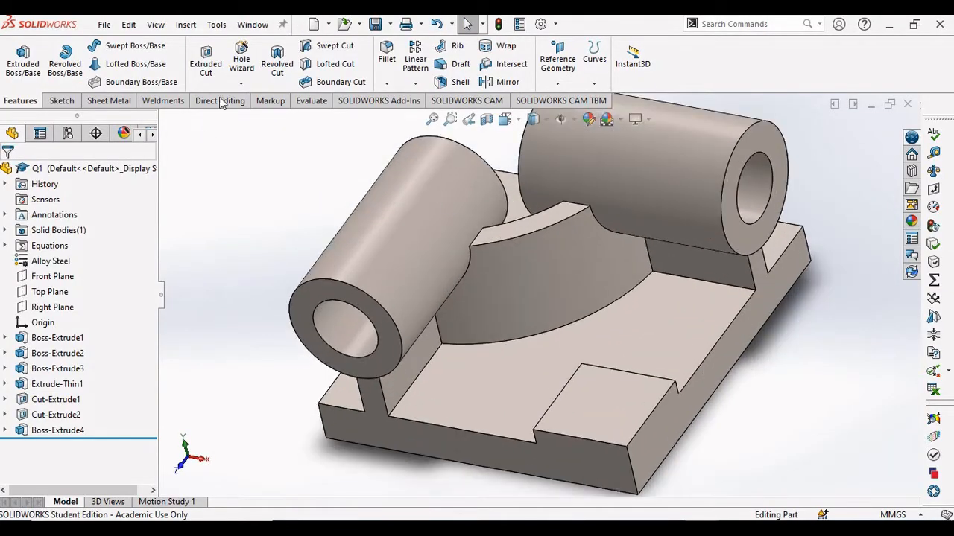
left_click(239, 54)
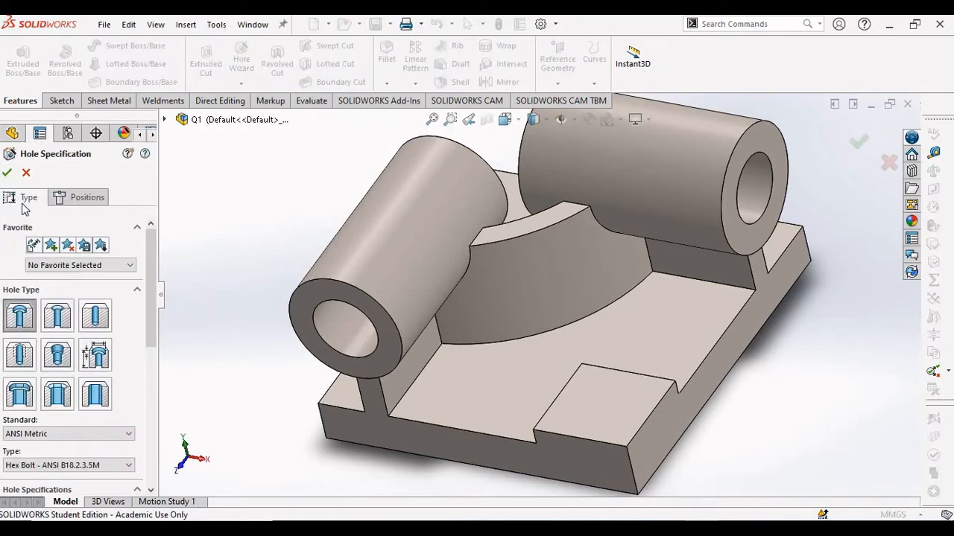
scroll(153, 253, "down", 2)
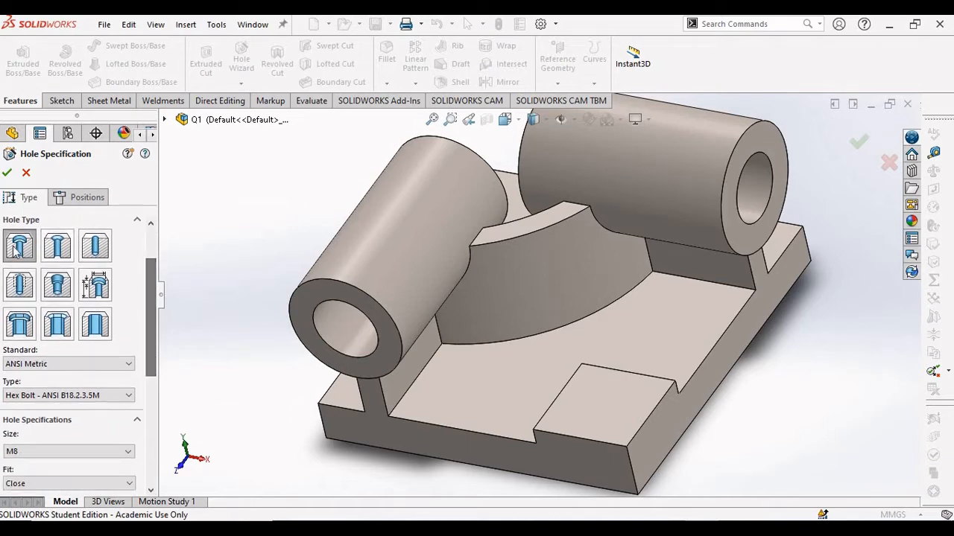
scroll(33, 275, "down", 3)
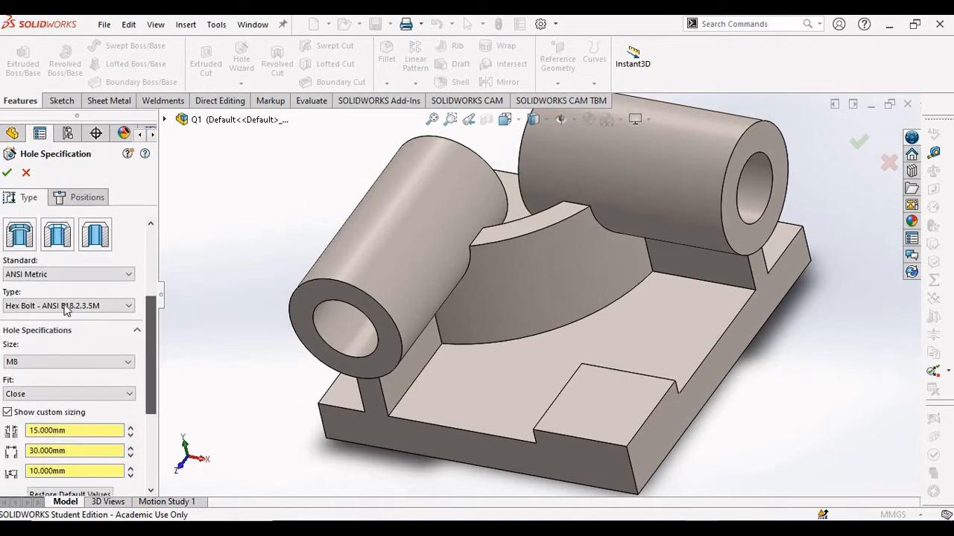
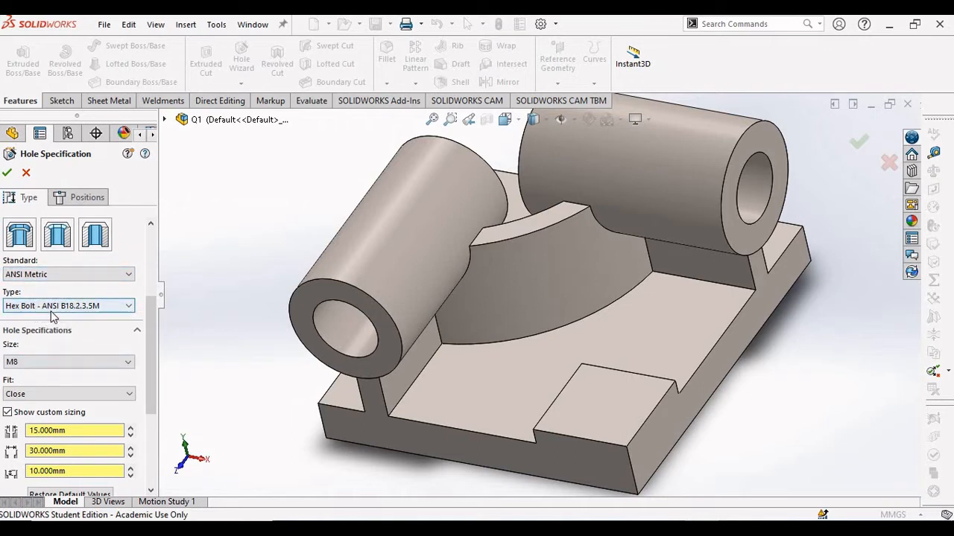
left_click(38, 362)
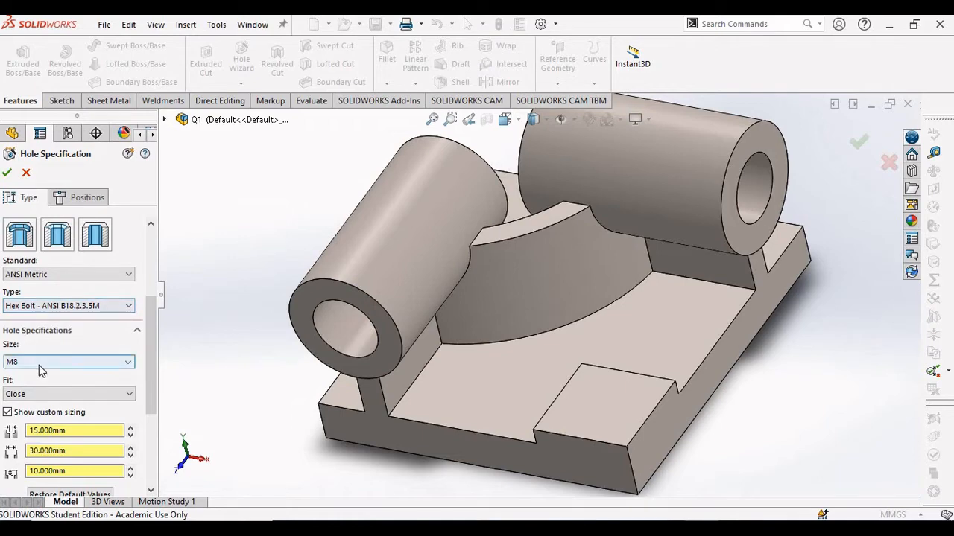
left_click(29, 377)
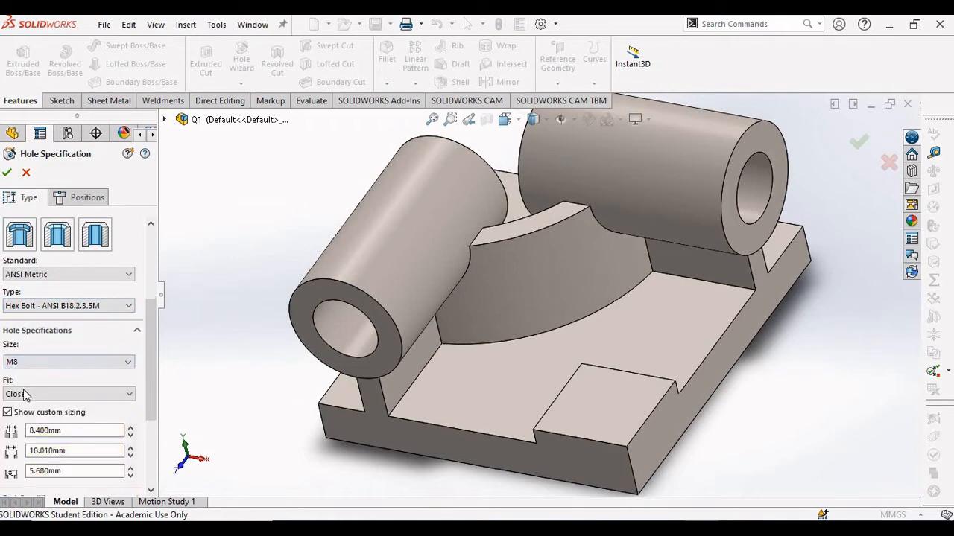
left_click(7, 413)
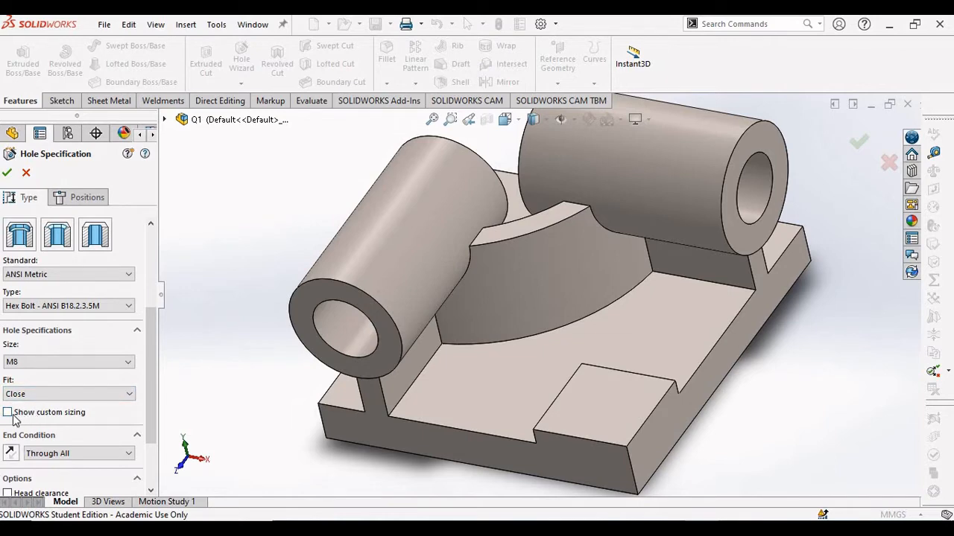
left_click(7, 413)
Following the PDF, set the through hole diameter to 15 mm, counterbore diameter to 30 mm and counterbore depth to 10 mm
key("alt+Tab")
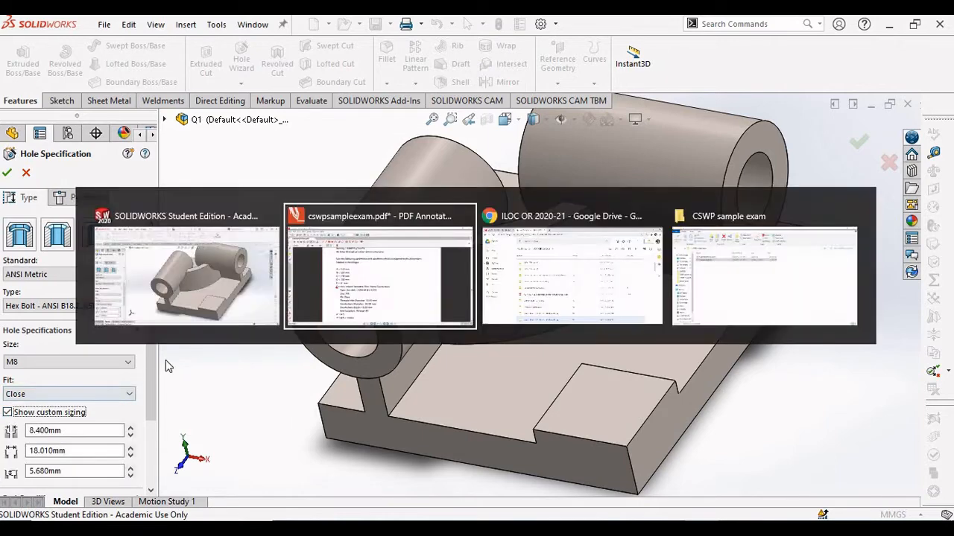
scroll(311, 358, "down", 1)
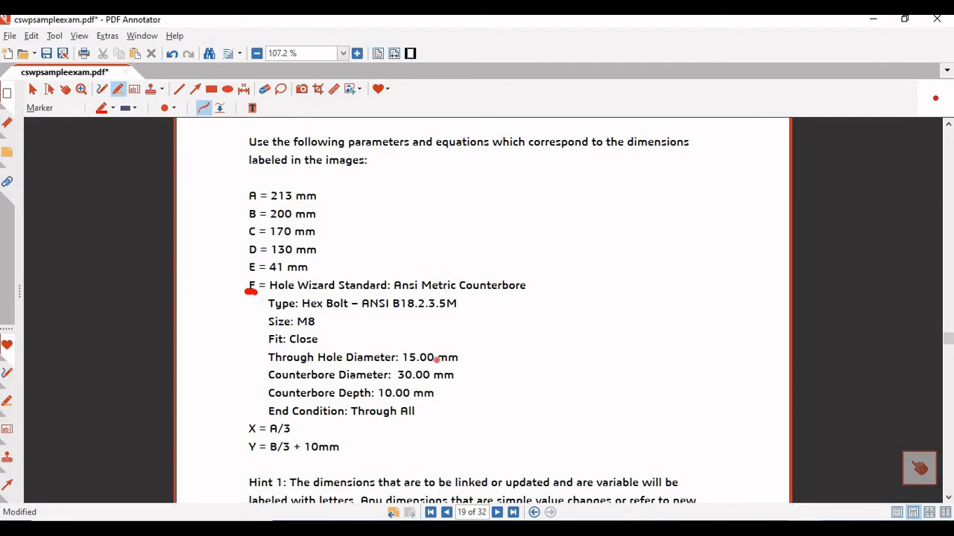
key("alt+Tab")
double_click(78, 429)
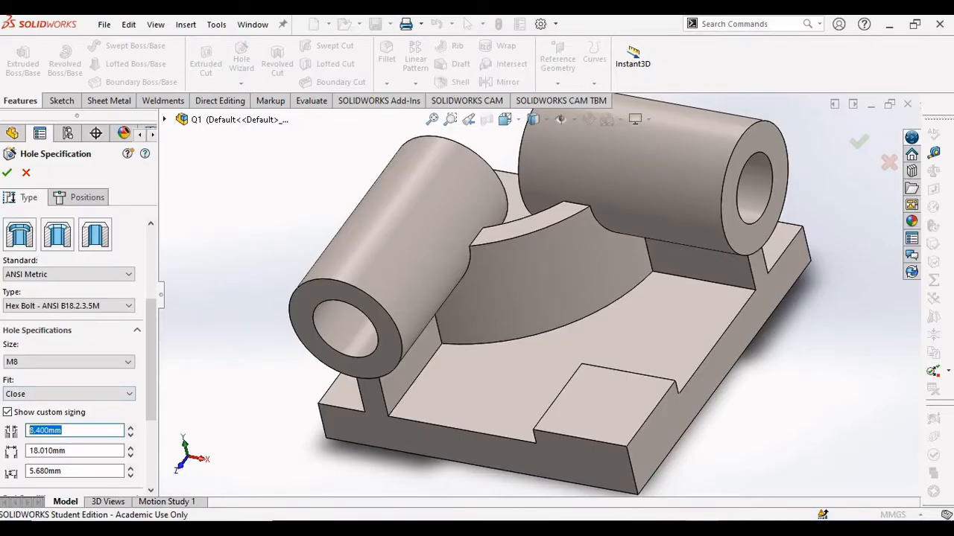
type("15")
key("Return")
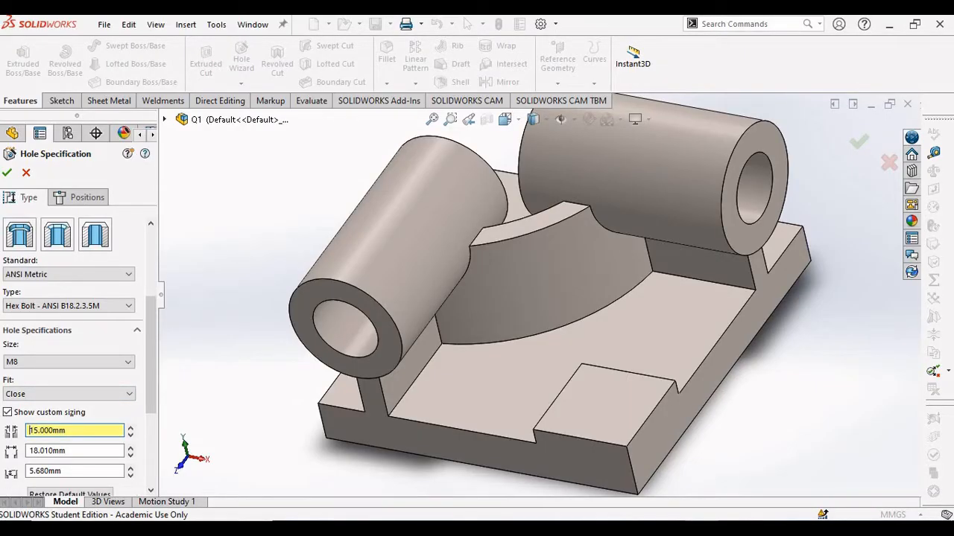
double_click(102, 452)
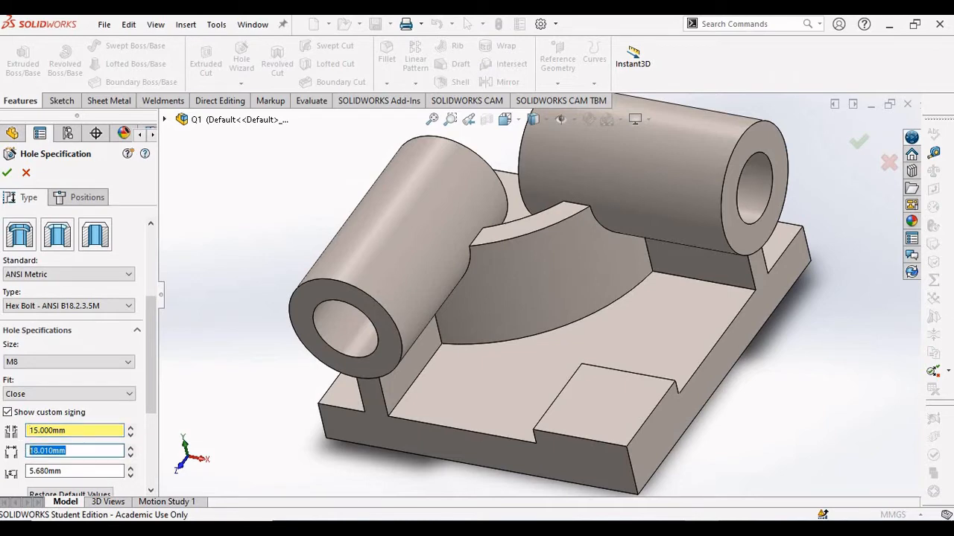
type("30")
key("Return")
double_click(81, 471)
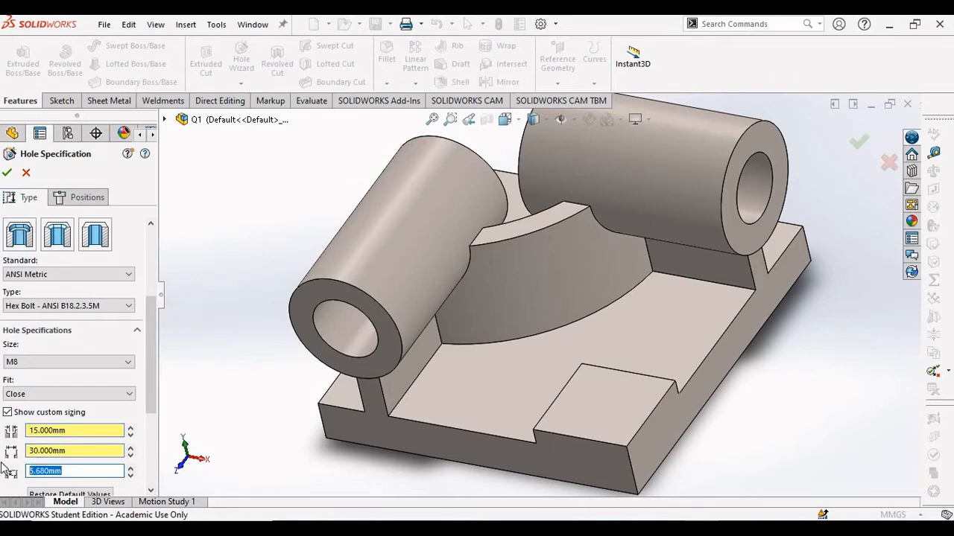
type("10")
key("Return")
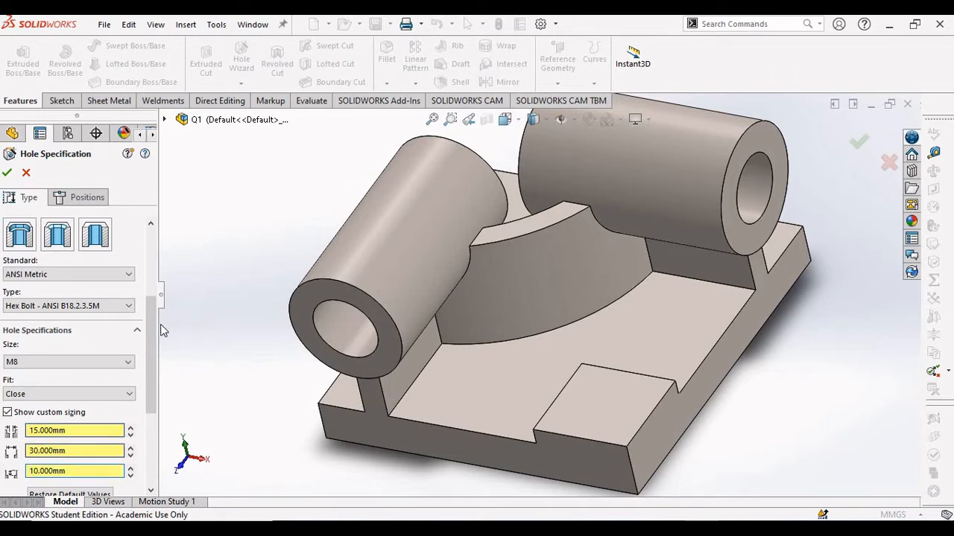
Set the counterbore hole's end condition to Through All and review the clearance and countersink options
scroll(123, 391, "down", 3)
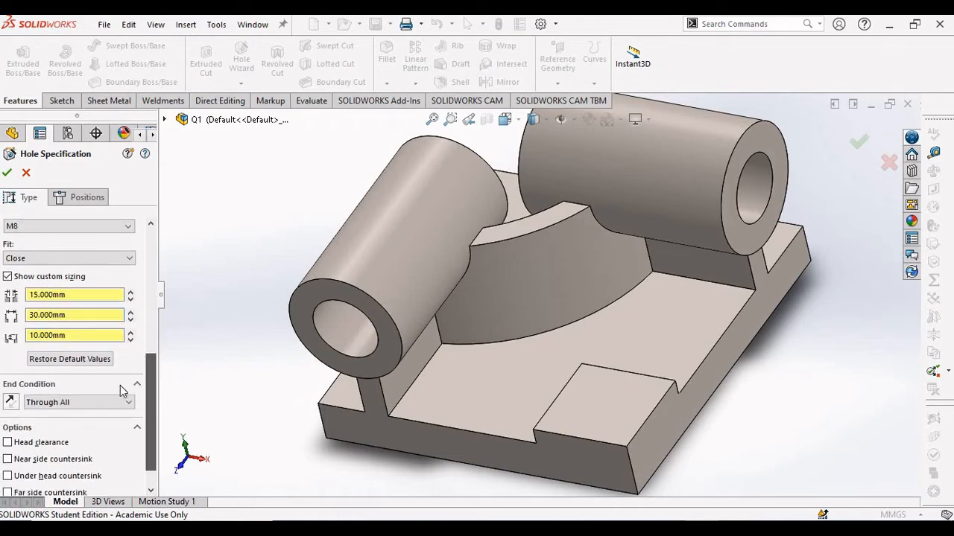
left_click(53, 403)
left_click(49, 424)
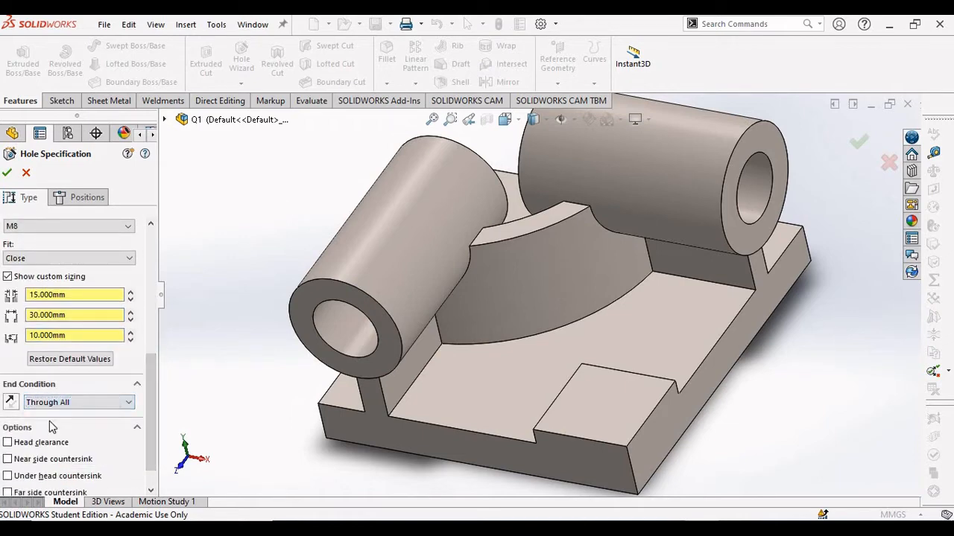
scroll(53, 425, "down", 1)
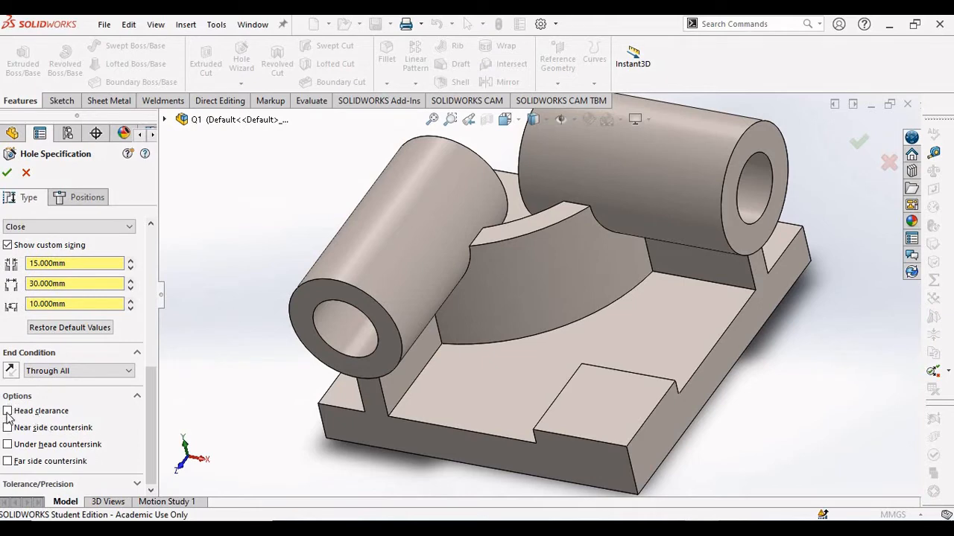
Recheck the hole specification and set the hole size back to M8
scroll(43, 438, "up", 8)
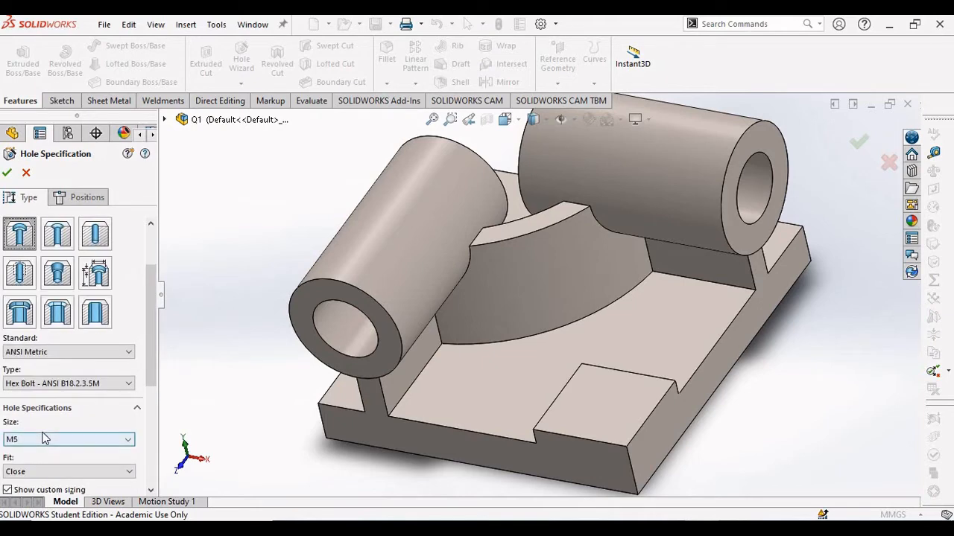
left_click(45, 440)
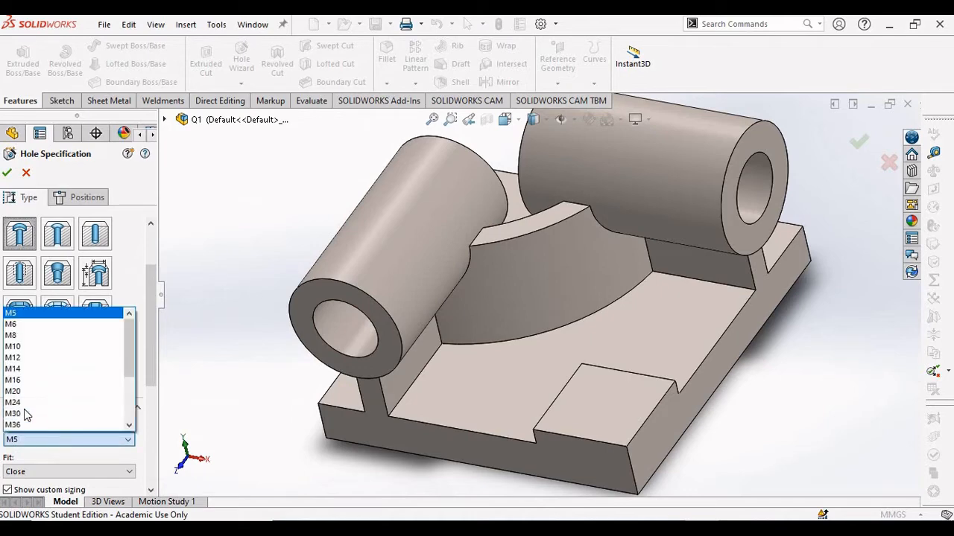
left_click(12, 336)
scroll(65, 353, "down", 1)
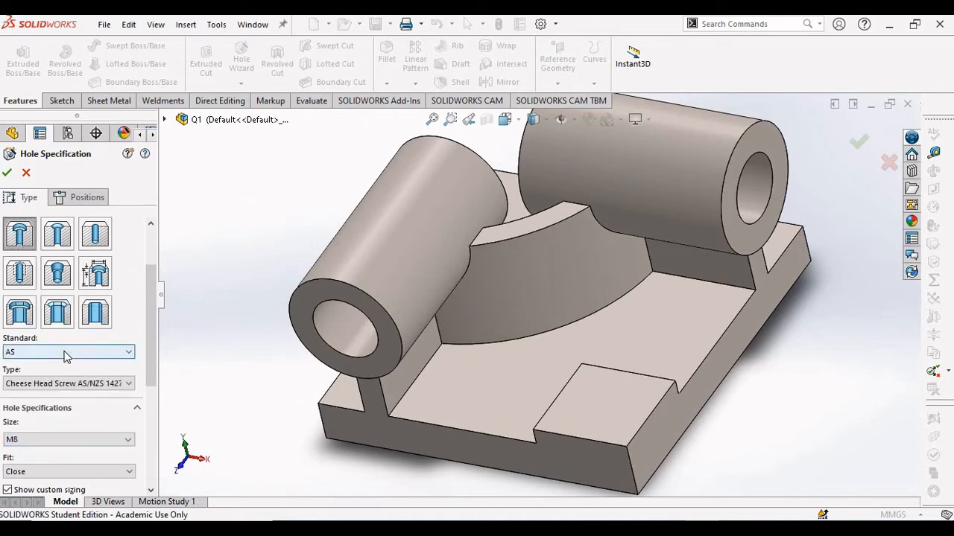
Set the counterbore hole's standard to ANSI Metric with the Hex Bolt - ANSI B18.2.3.5M type
left_click(64, 352)
scroll(37, 387, "up", 1)
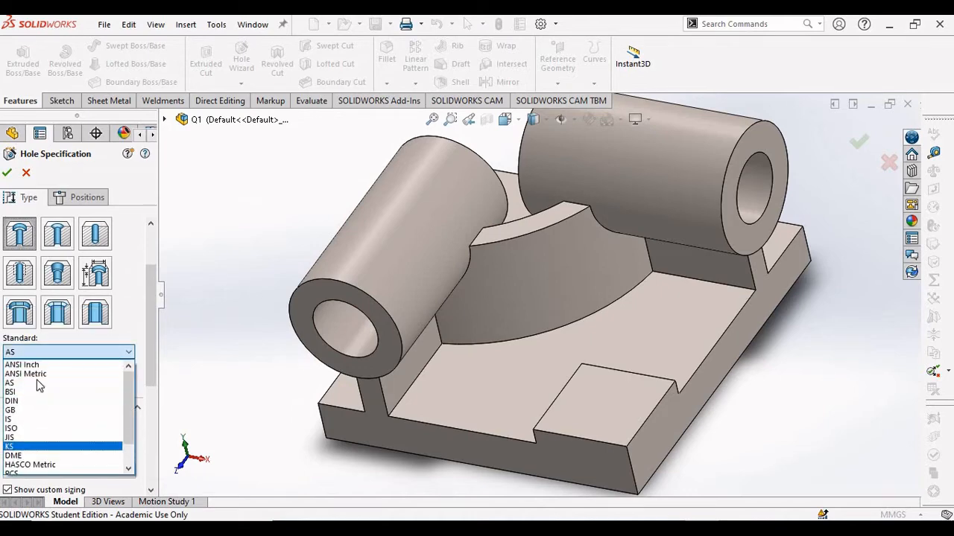
left_click(37, 374)
left_click_drag(149, 313, 158, 287)
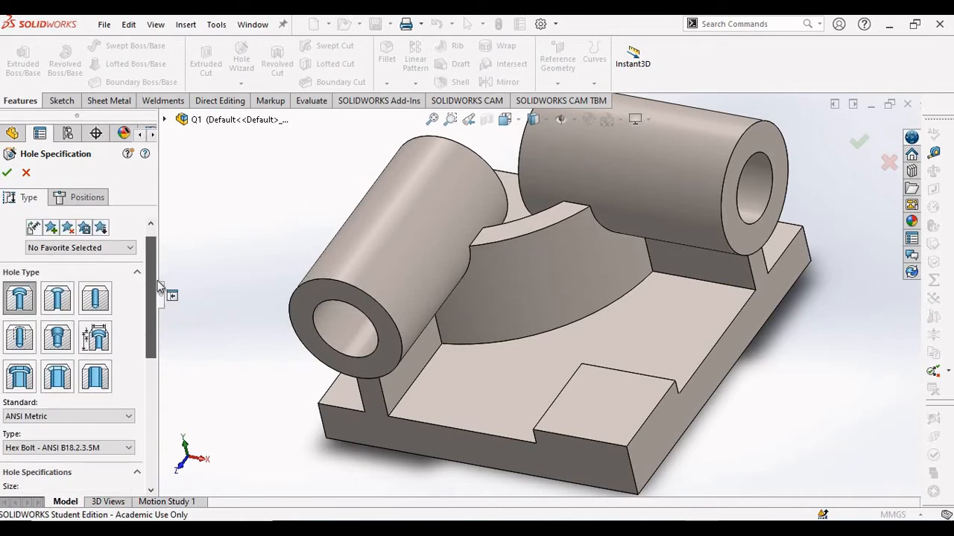
Place one counterbore hole near the middle of the raised corner pad's top face and finish the Hole Wizard feature
left_click(85, 198)
middle_click_drag(551, 401, 639, 383, "ctrl")
scroll(505, 366, "down", 1)
scroll(586, 373, "up", 2)
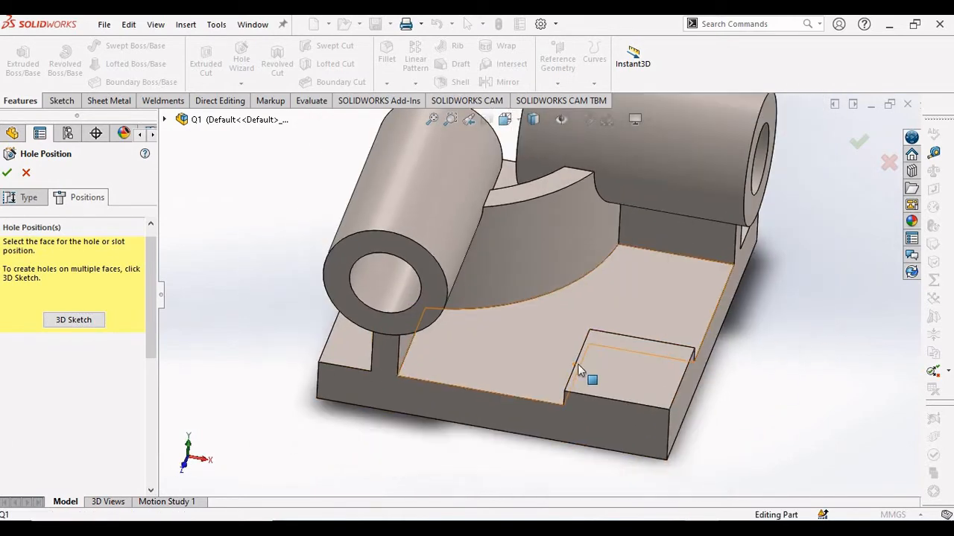
scroll(606, 422, "down", 2)
middle_click_drag(607, 422, 619, 405)
scroll(624, 349, "down", 1)
left_click(624, 349)
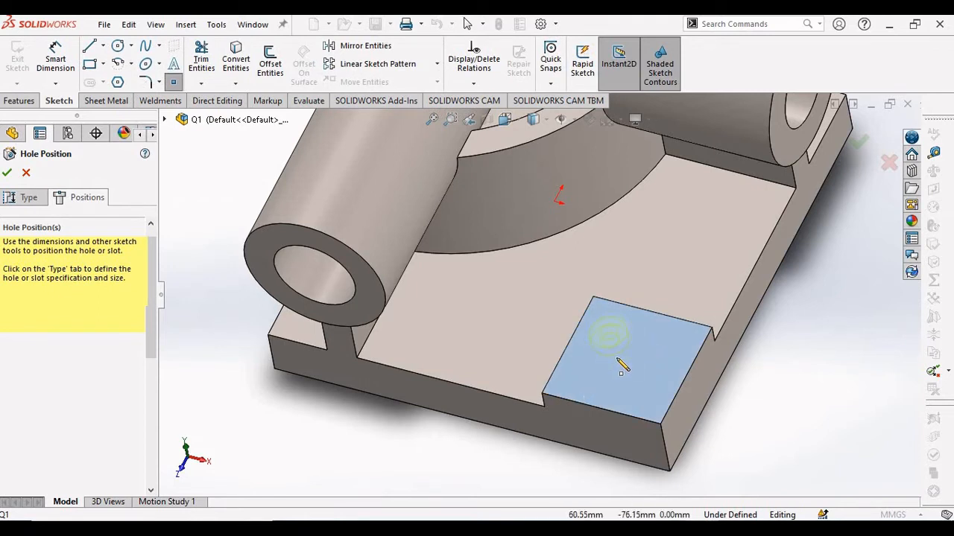
left_click(617, 360)
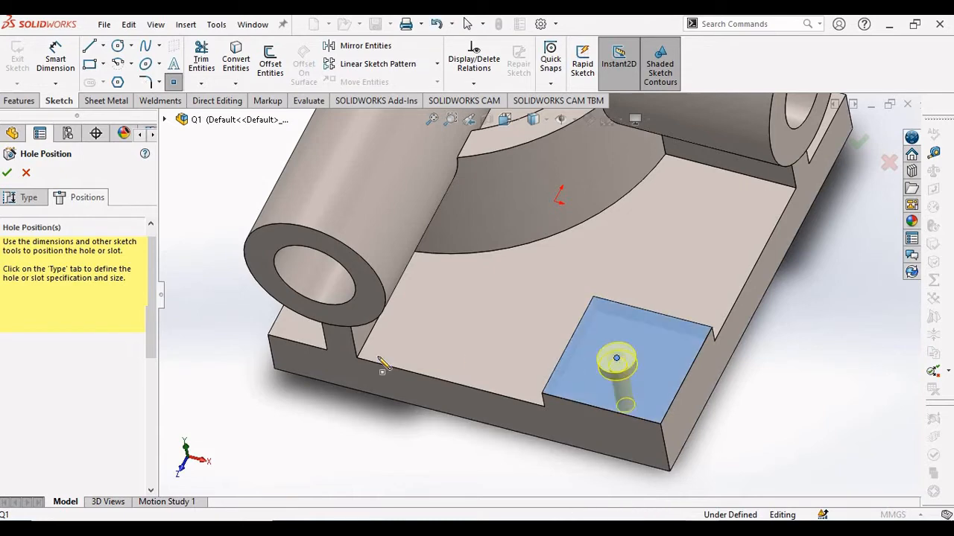
left_click(5, 172)
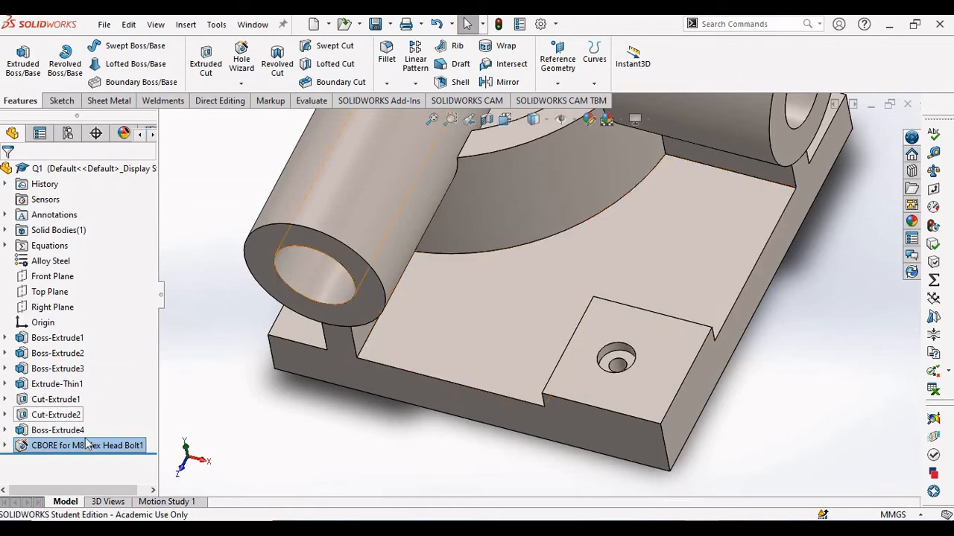
Edit the M8 counterbore feature, show custom sizing and set the through hole diameter to 15 mm
right_click(73, 447)
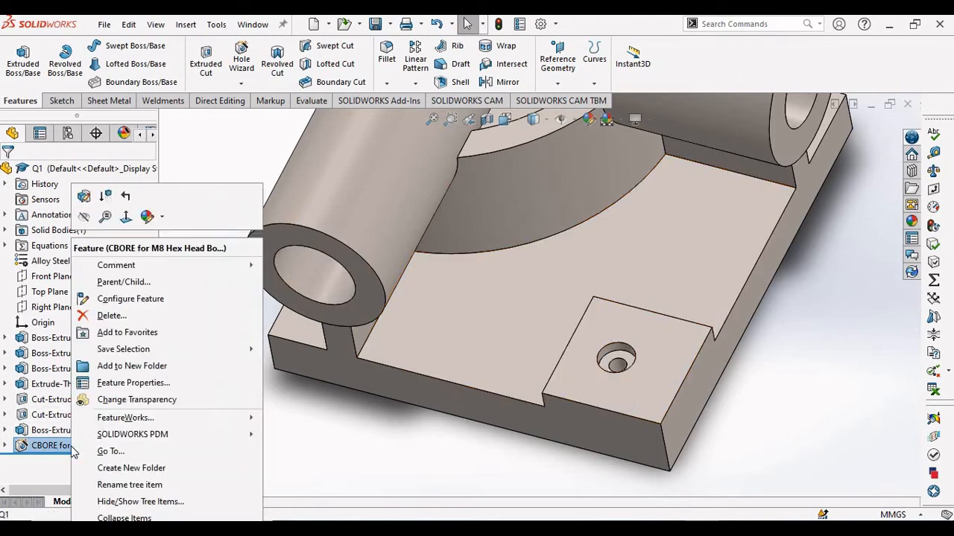
left_click(86, 197)
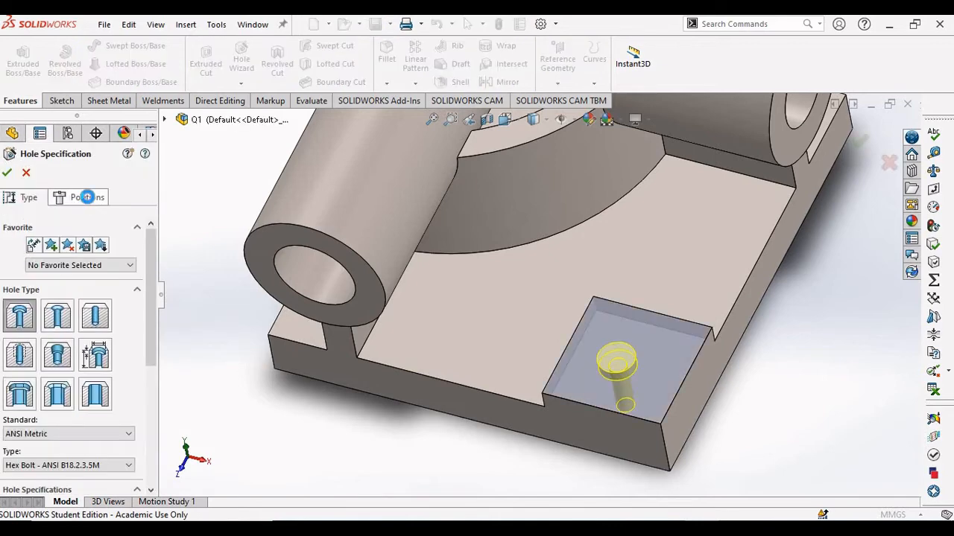
left_click_drag(146, 250, 133, 317)
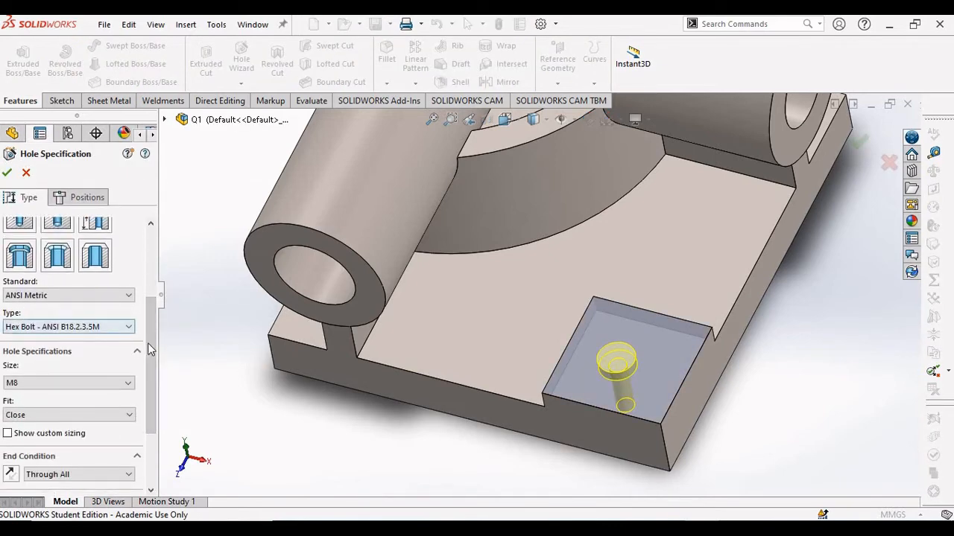
left_click_drag(149, 348, 149, 406)
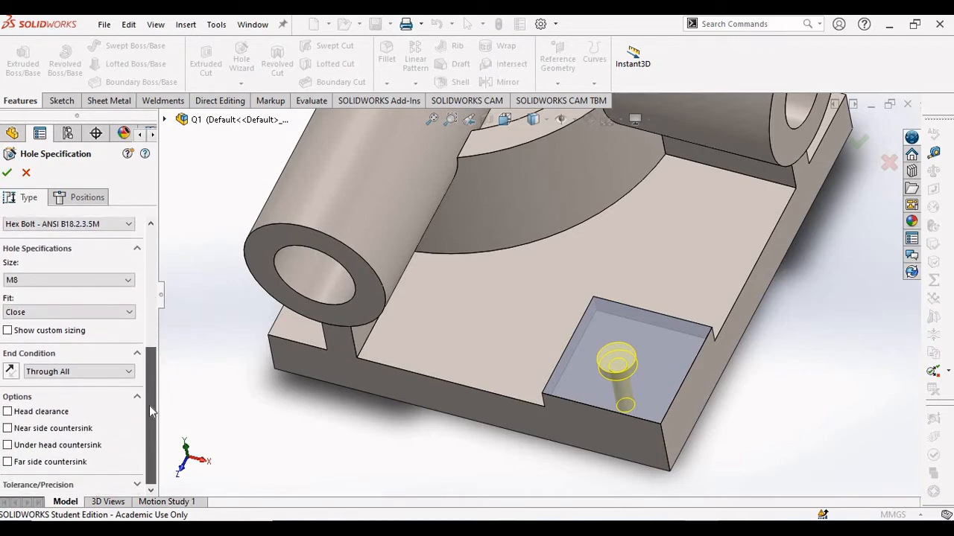
left_click(9, 331)
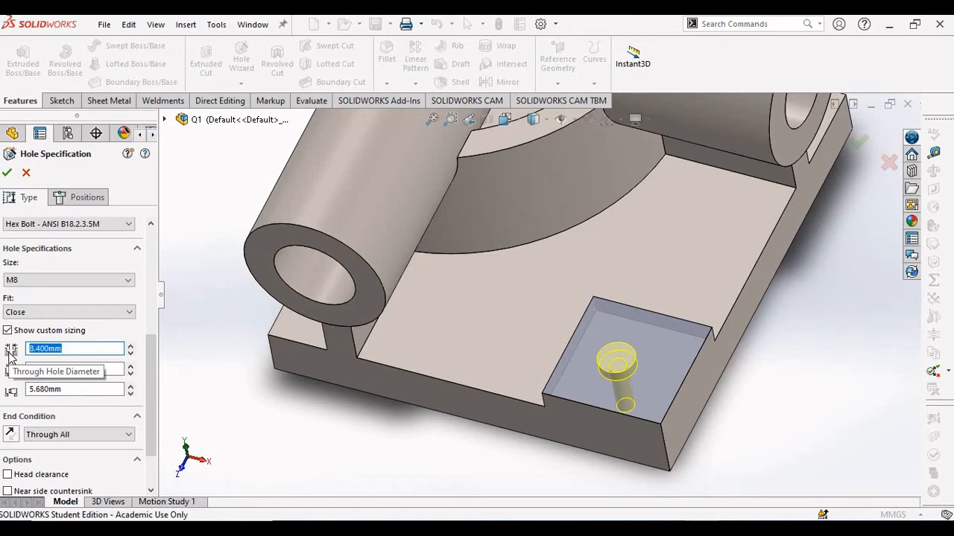
type("15")
key("Return")
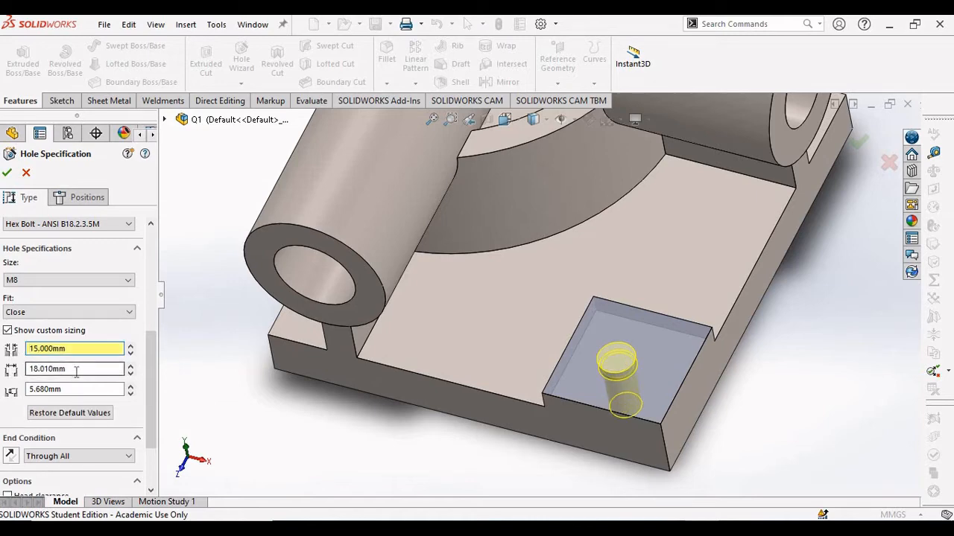
Set the counterbore diameter to 30 mm and the counterbore depth to 10 mm, and apply the hole changes
left_click_drag(76, 371, 22, 368)
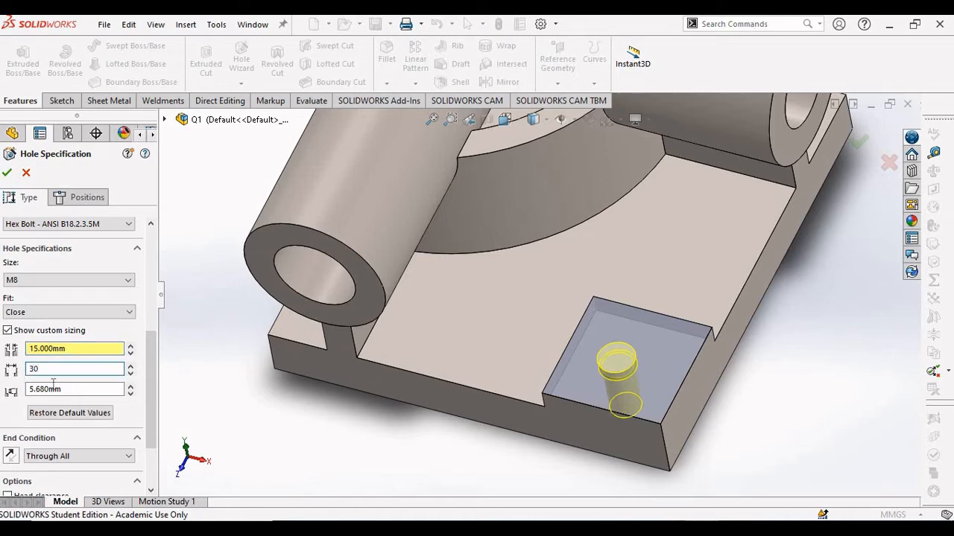
left_click_drag(73, 389, 23, 389)
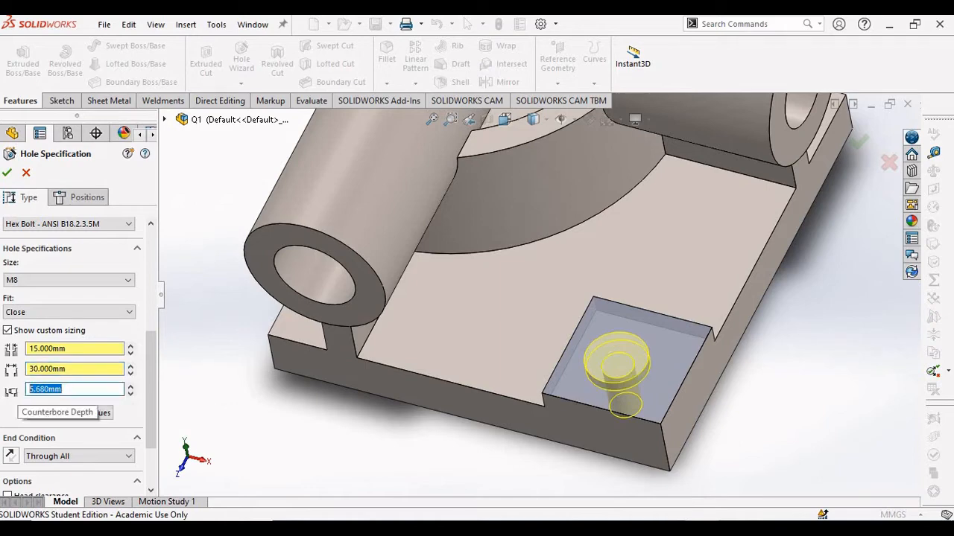
type("10")
key("Return")
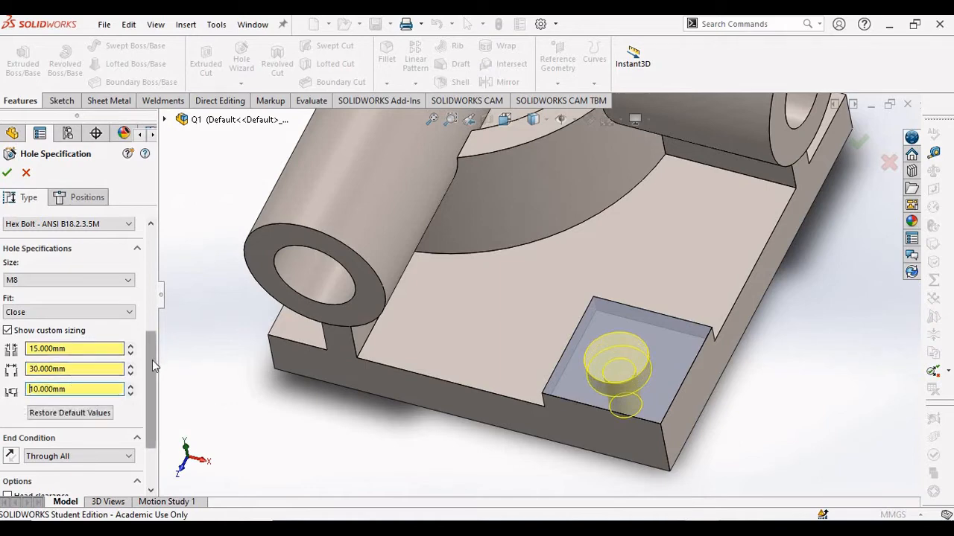
scroll(147, 419, "down", 2)
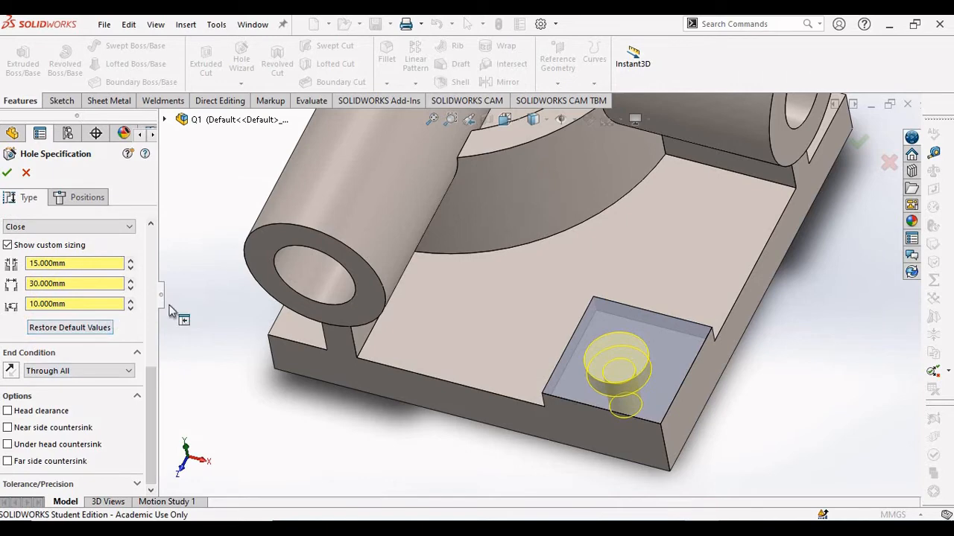
left_click(8, 172)
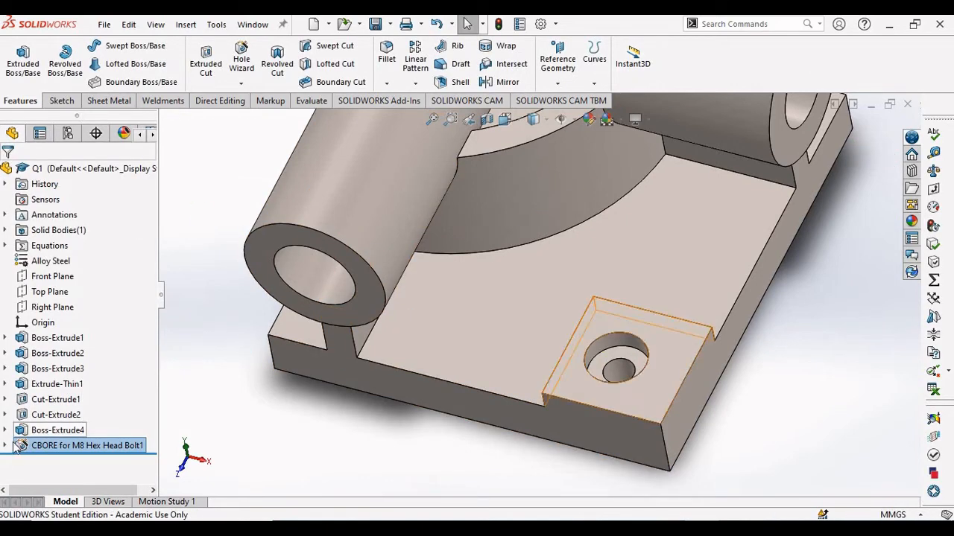
Open the counterbore hole's position sketch, Sketch8, for editing and view it straight on
left_click(5, 446)
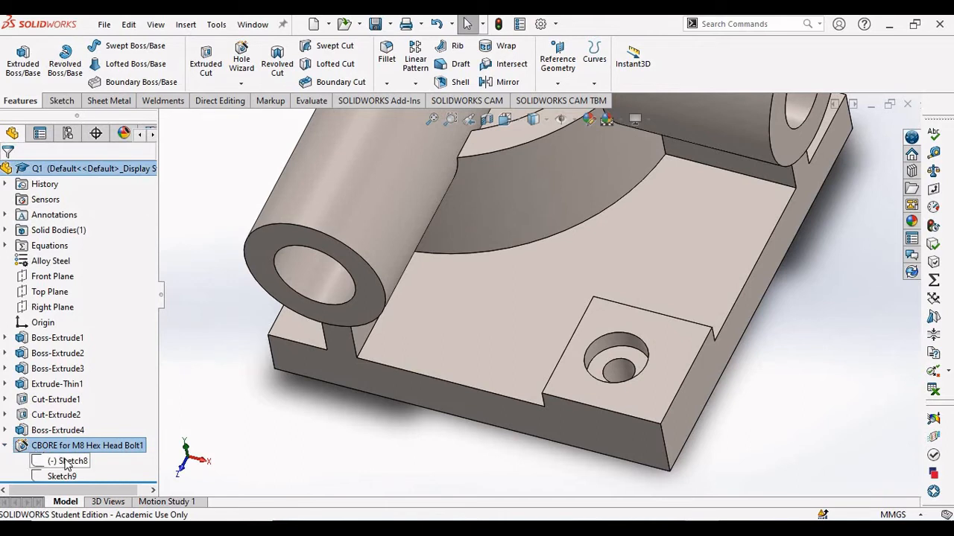
left_click(67, 461)
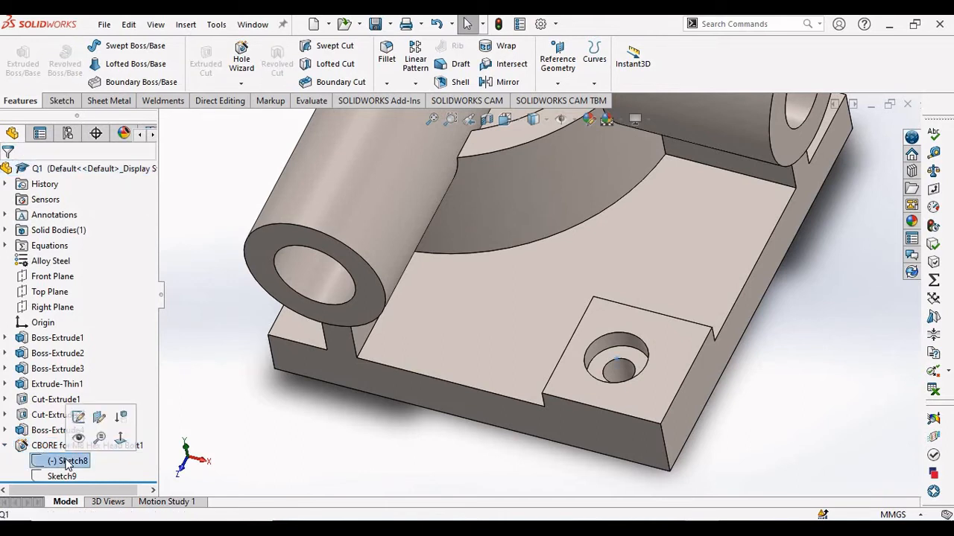
right_click(67, 462)
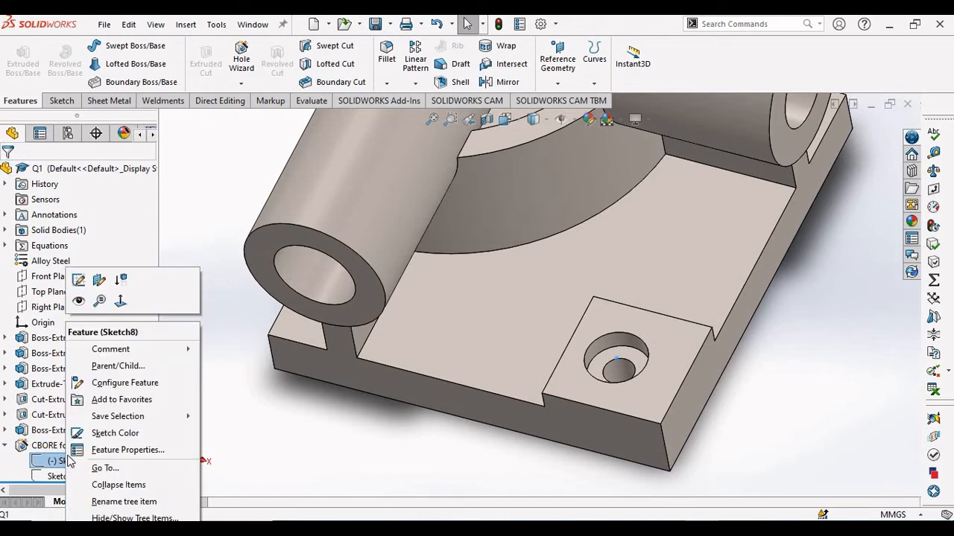
left_click(78, 279)
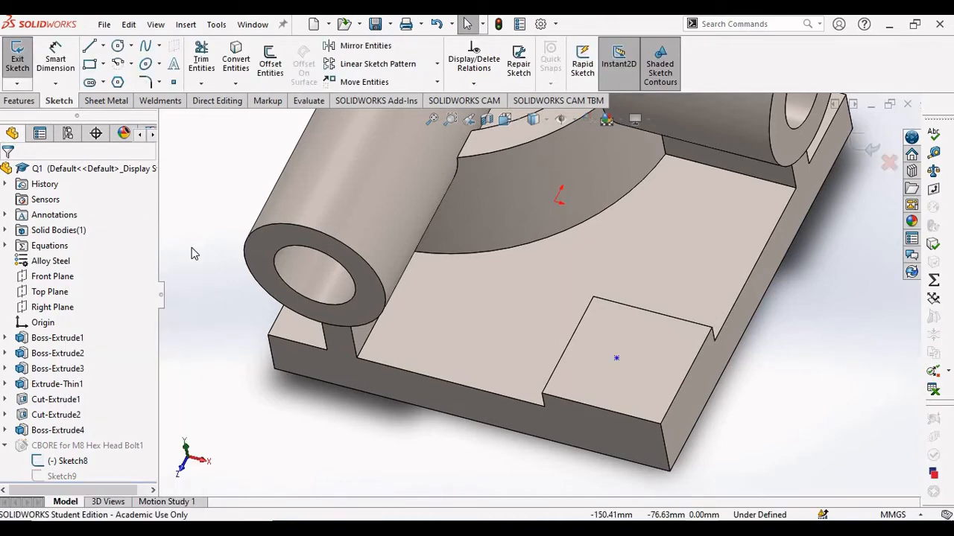
scroll(701, 304, "down", 2)
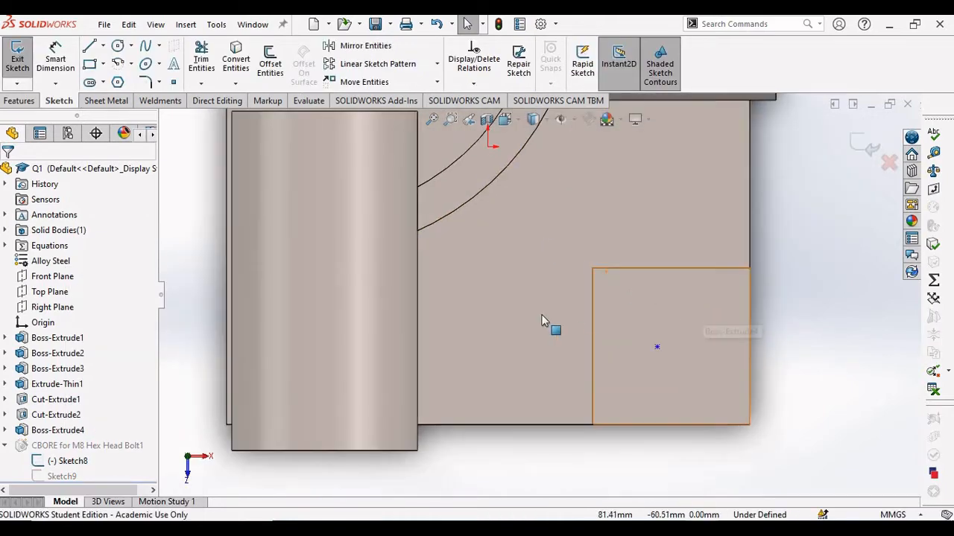
Following the drawing in the PDF, dimension the hole's centre point 30 mm from the pad's outer vertical edge in the sketch
left_click(65, 60)
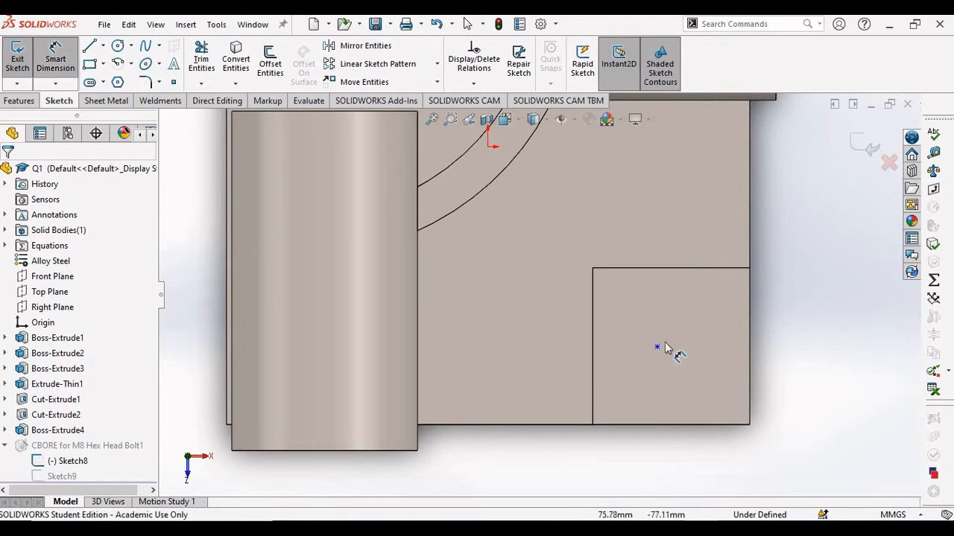
left_click(657, 347)
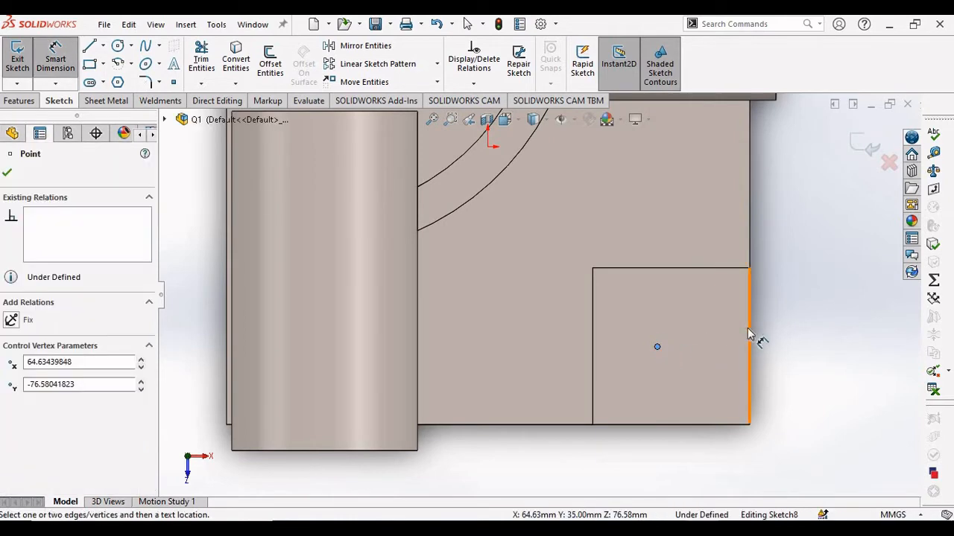
left_click(749, 335)
left_click(730, 309)
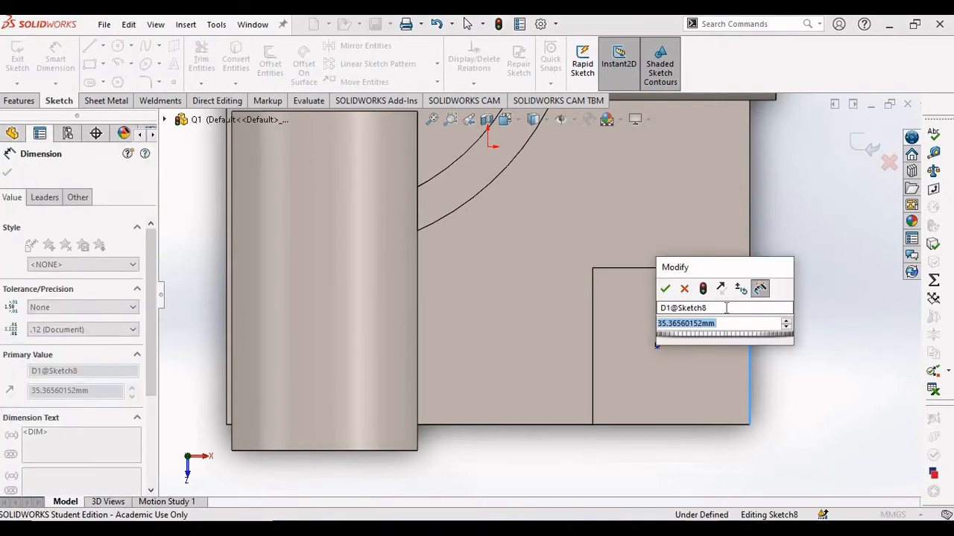
key("alt+Tab")
scroll(473, 291, "up", 10)
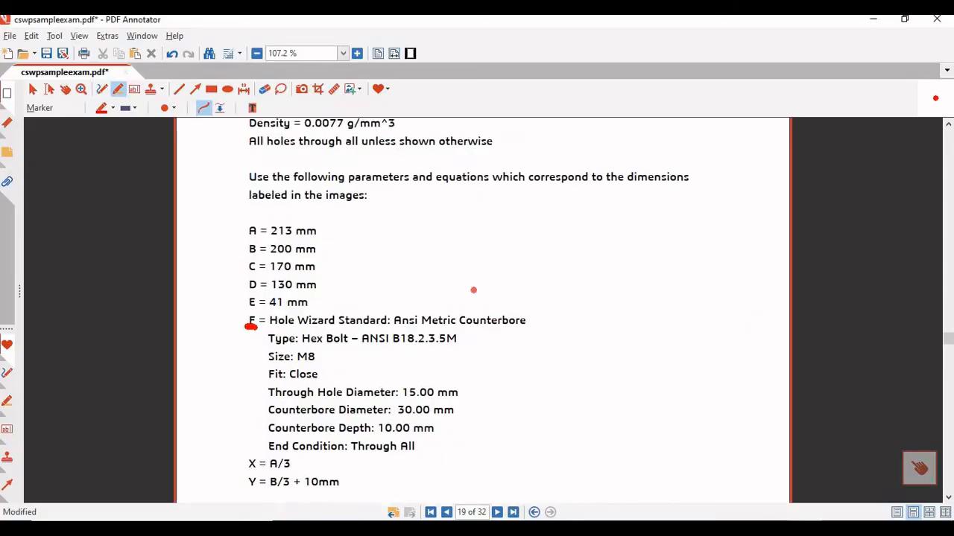
scroll(473, 291, "up", 3)
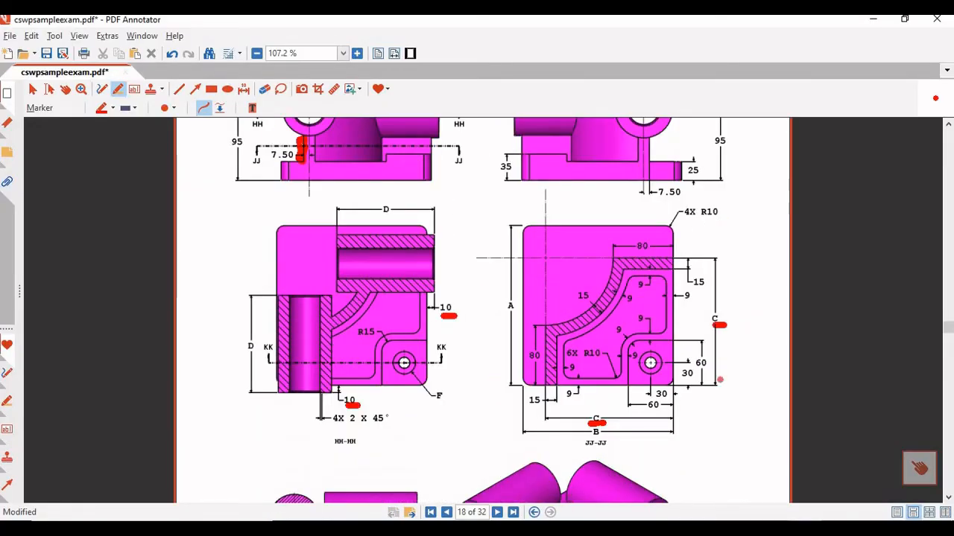
key("alt+Tab")
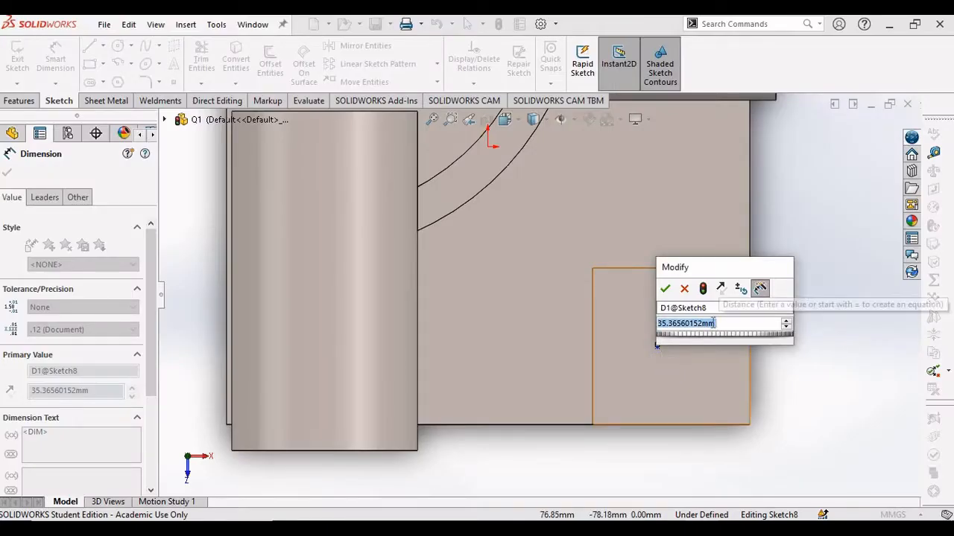
type("30")
key("Return")
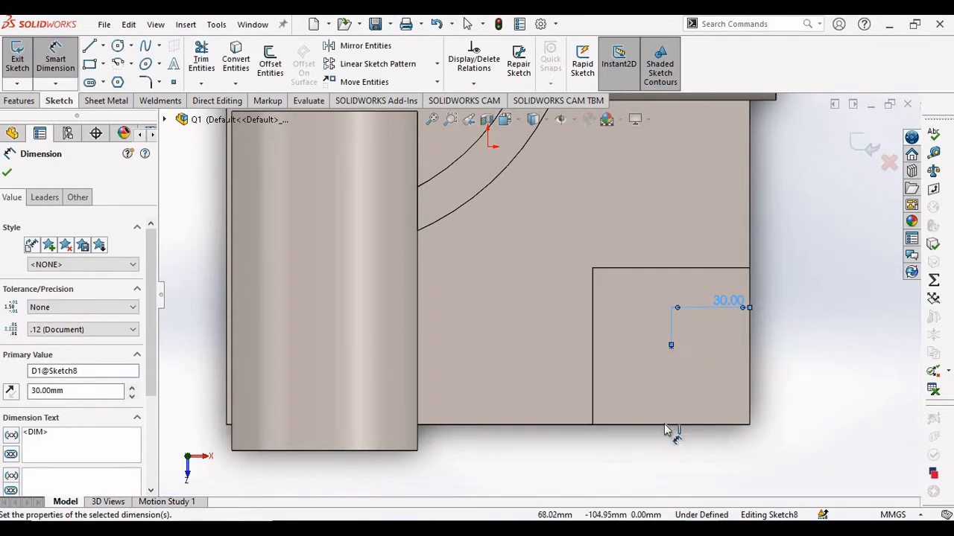
Dimension the hole's centre point 30 mm from the pad's front edge and exit the sketch
left_click(667, 425)
left_click(672, 346)
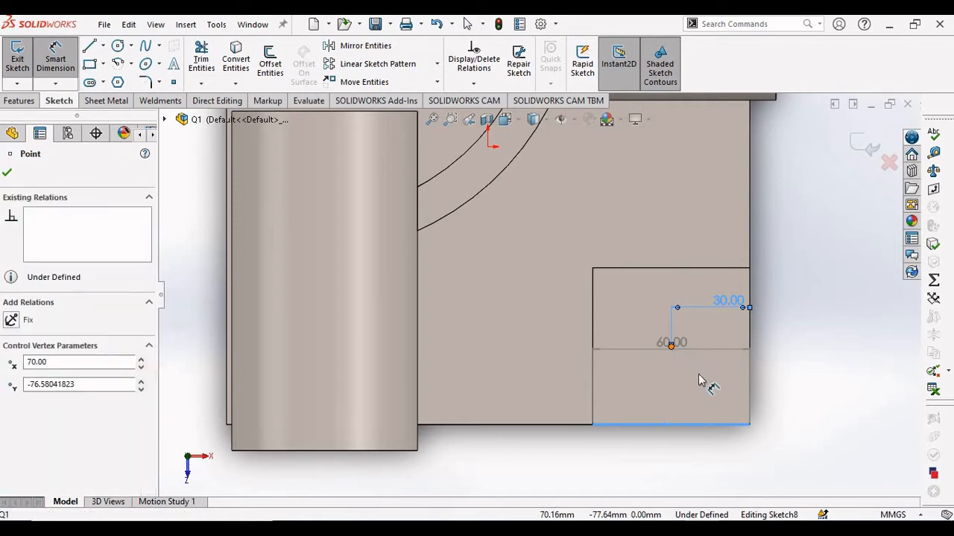
left_click(690, 380)
type("30")
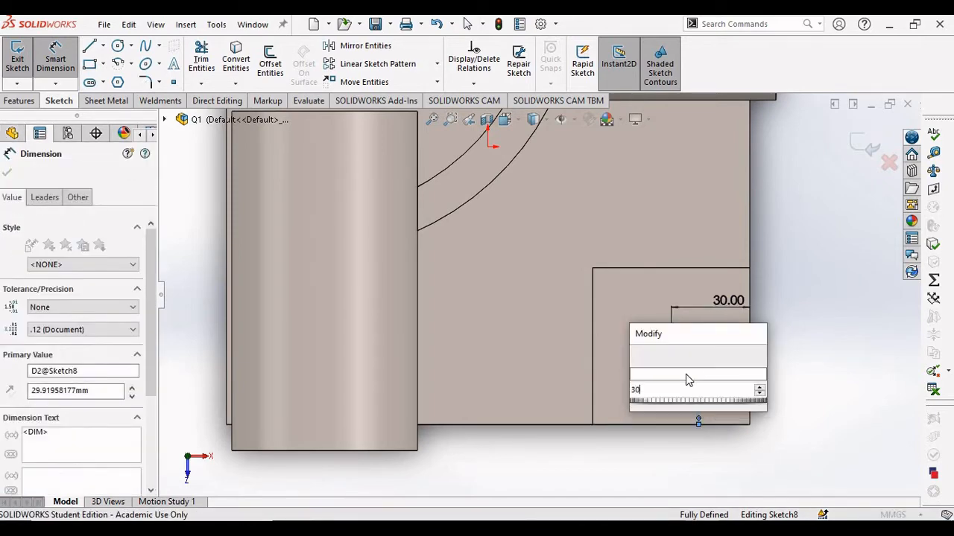
key("Return")
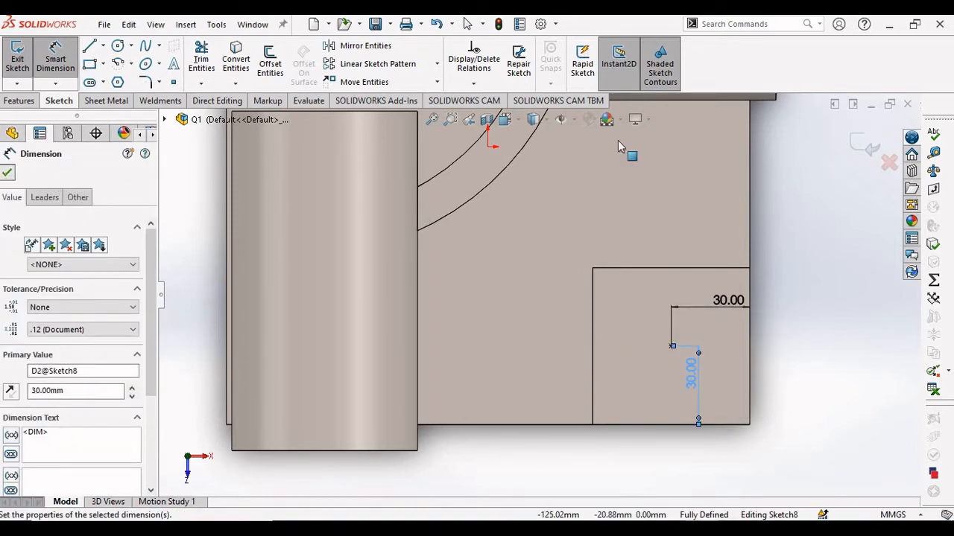
key("Escape")
left_click(860, 149)
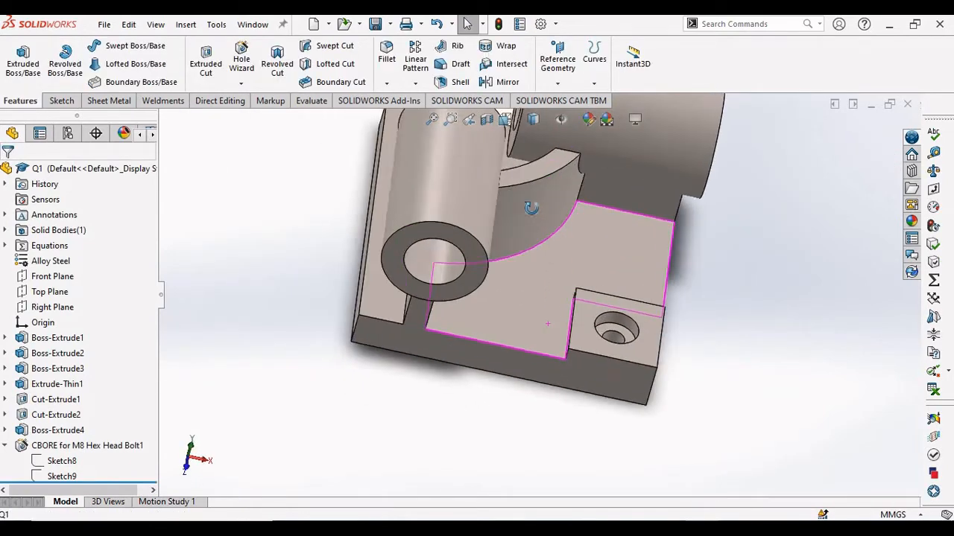
Check the corner radius in the PDF drawing and fillet the raised pad's inner vertical edge with a 15 mm radius
key("alt+Tab")
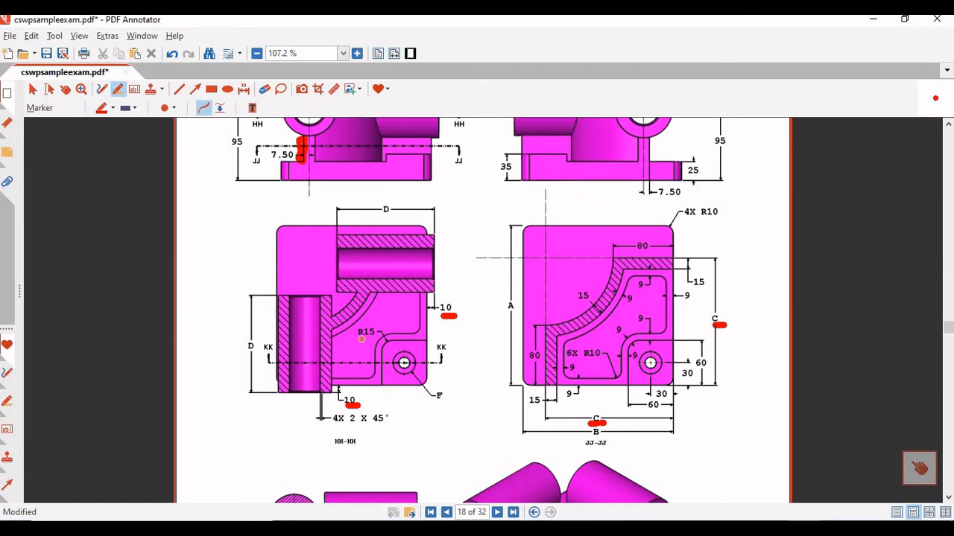
key("alt+Tab")
mouse_move(592, 284)
middle_mouse_down()
mouse_move(611, 273)
mouse_move(611, 298)
mouse_move(575, 234)
middle_mouse_up()
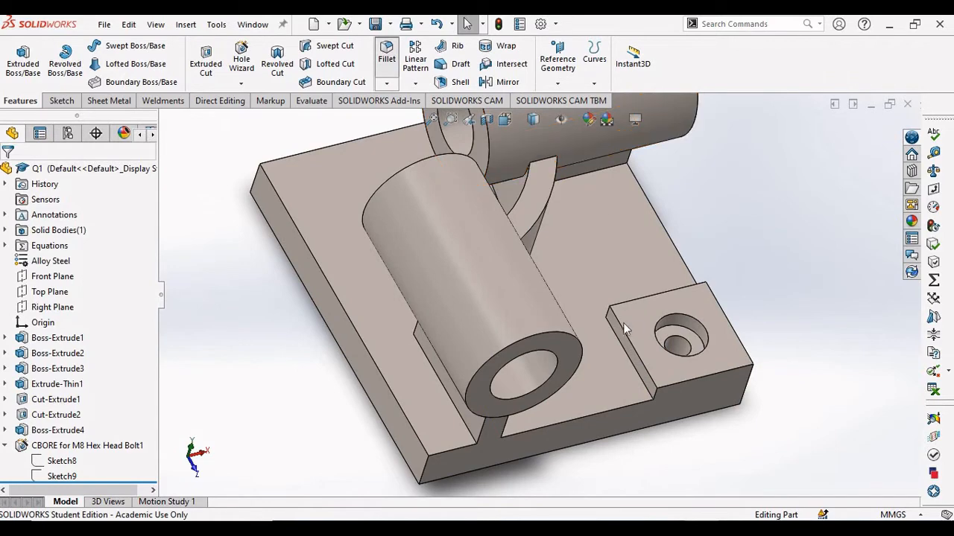
scroll(606, 315, "down", 4)
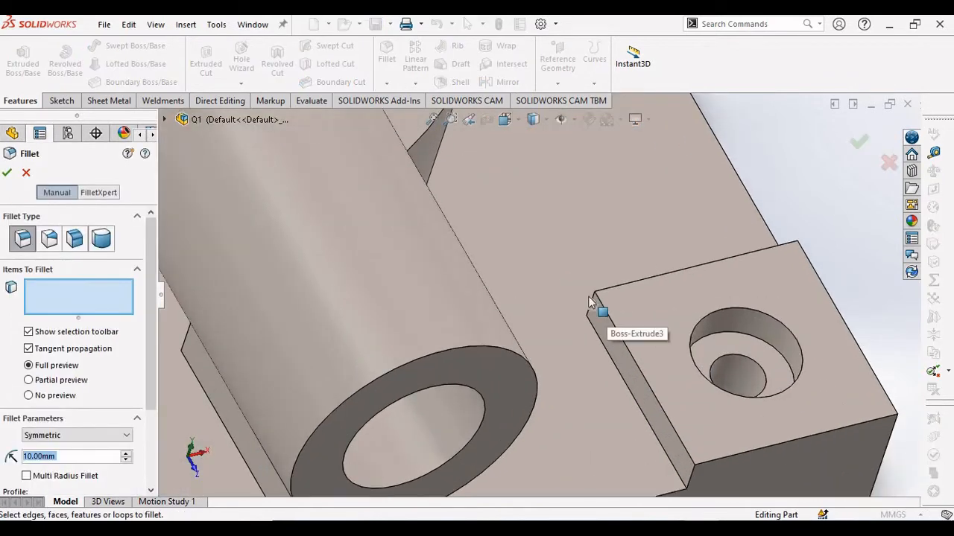
left_click(591, 299)
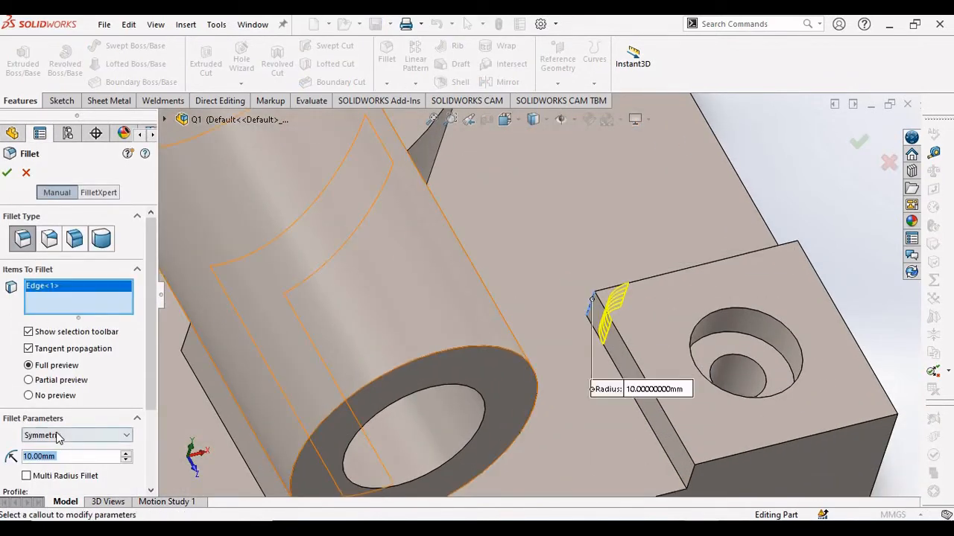
type("15")
key("Return")
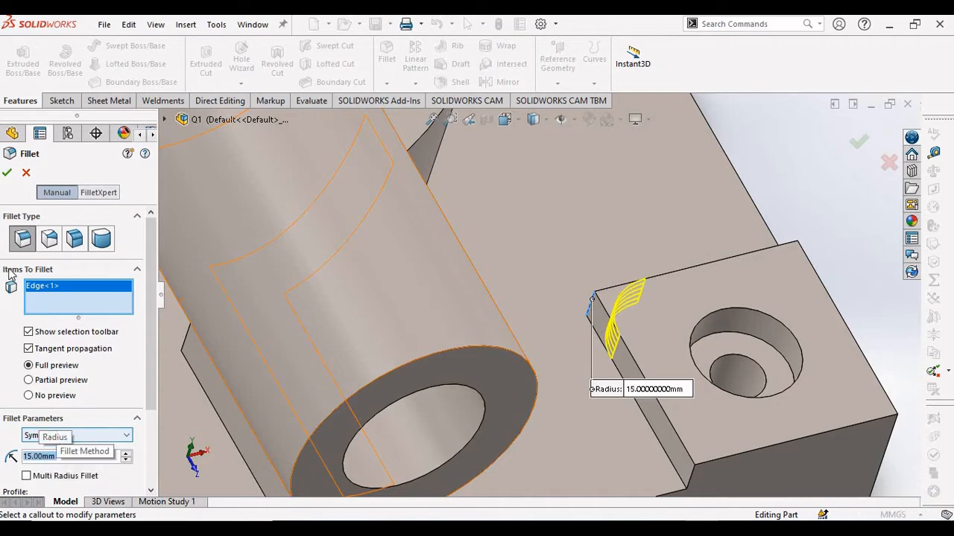
left_click(7, 174)
scroll(574, 223, "up", 1)
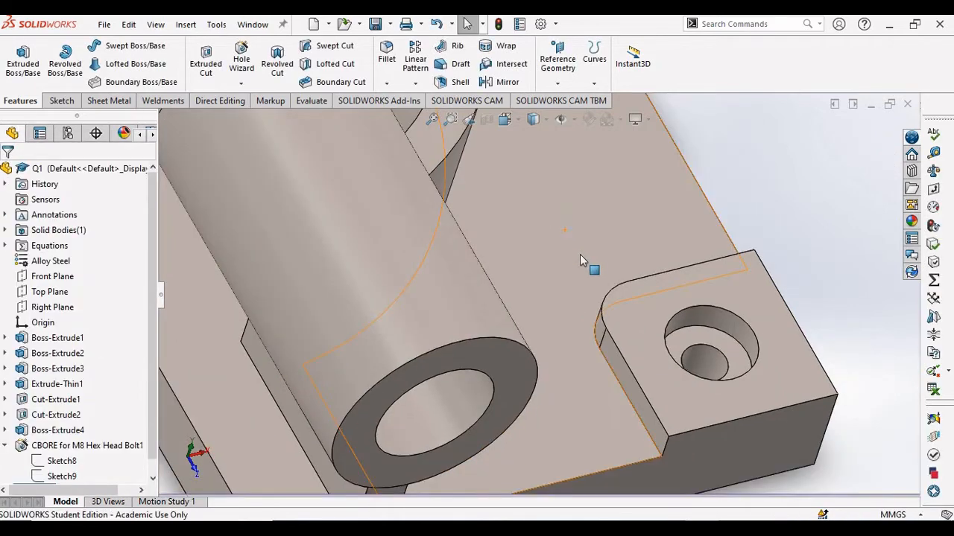
scroll(582, 261, "up", 4)
middle_click_drag(550, 266, 517, 249)
scroll(517, 250, "down", 5)
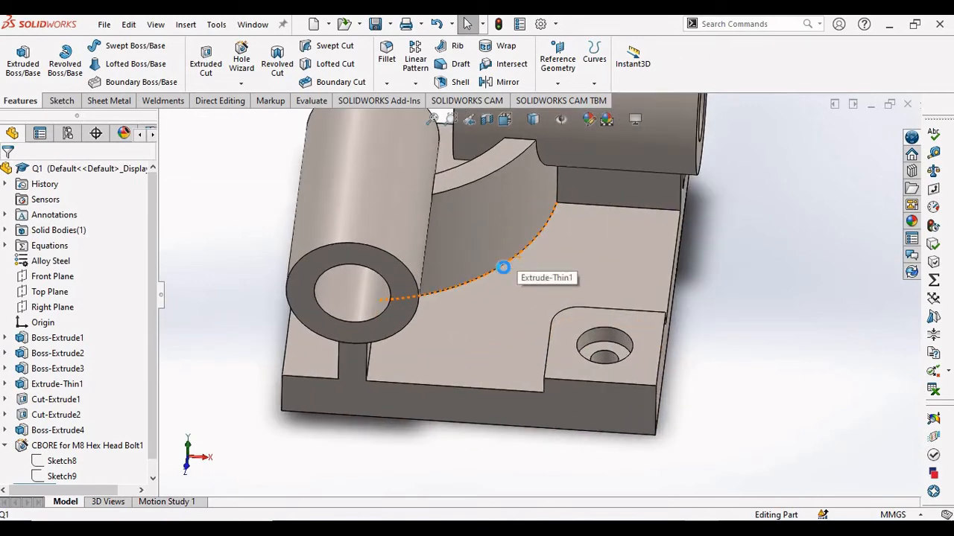
Check the section views in PDF Annotator, then sketch the base's recessed top face outline offset 9 mm inward
key("alt+Tab")
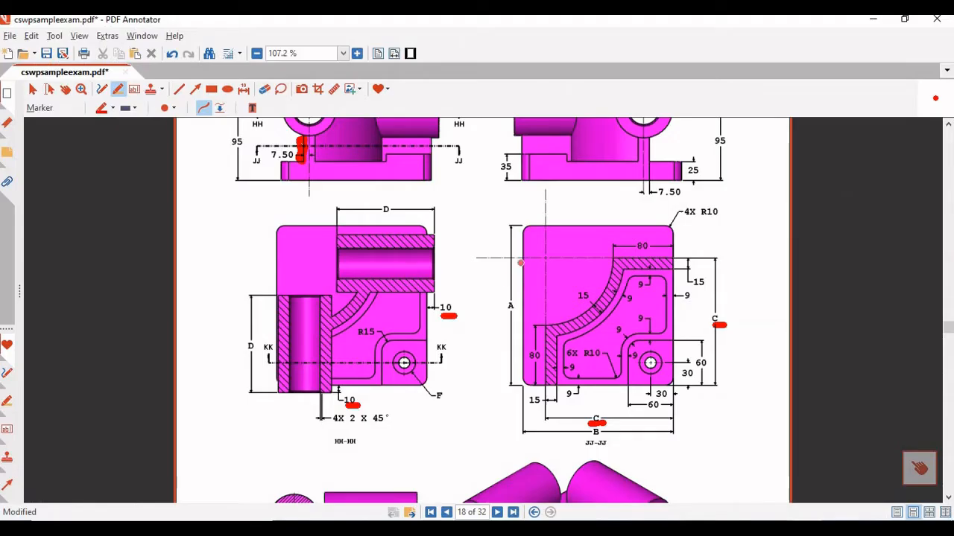
scroll(626, 325, "up", 1)
scroll(625, 325, "down", 4)
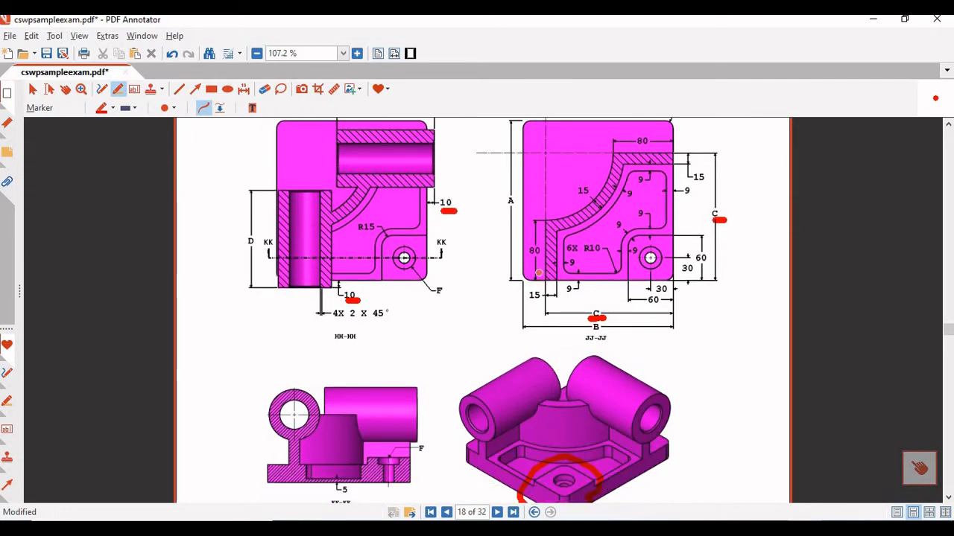
key("alt+Tab")
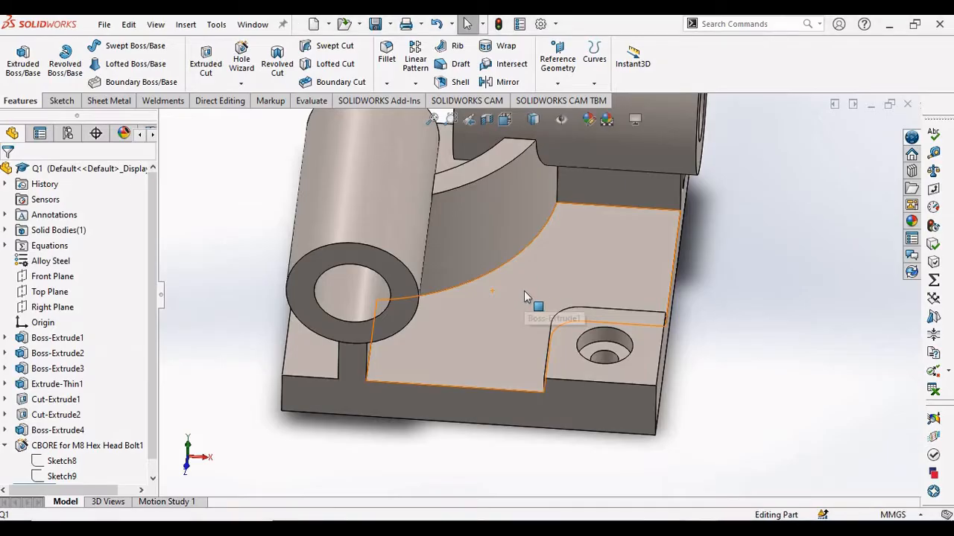
left_click(547, 296)
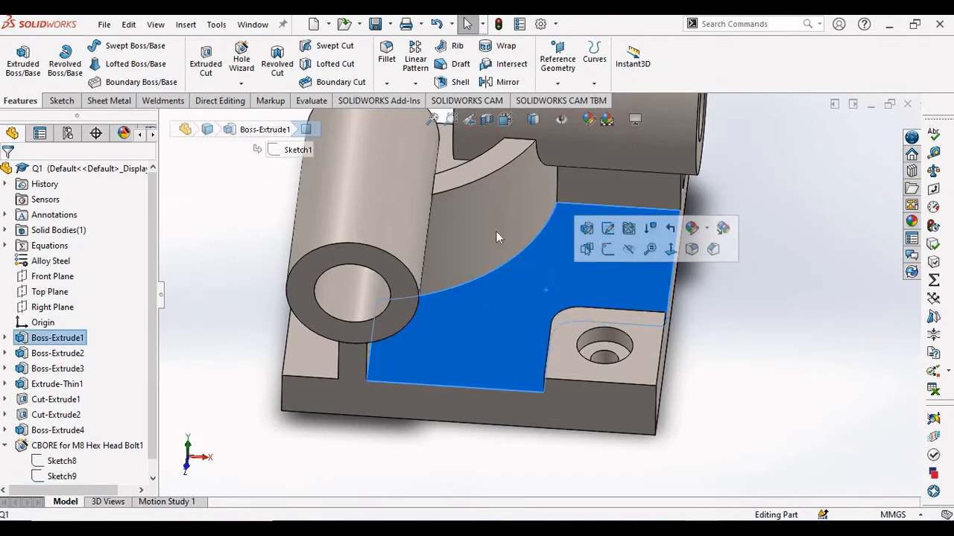
left_click(612, 250)
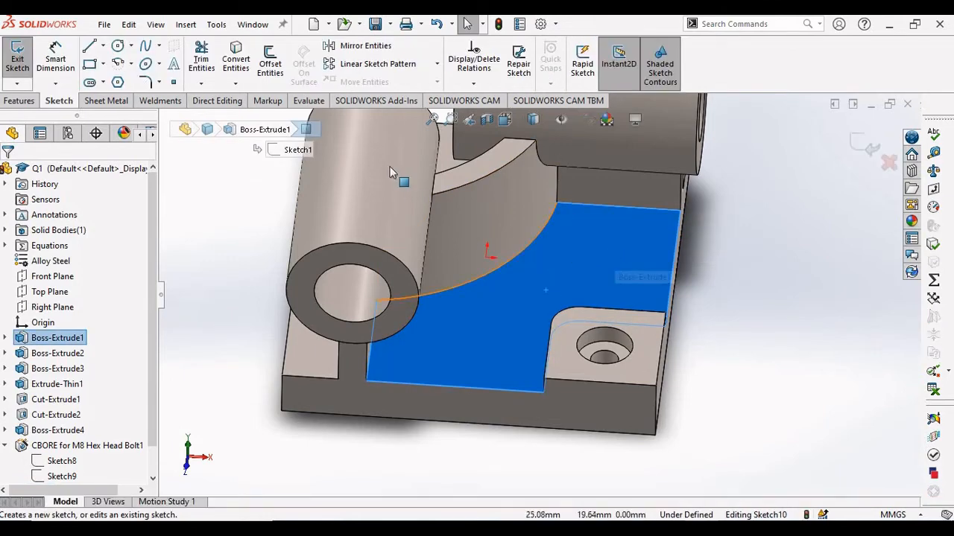
left_click(270, 65)
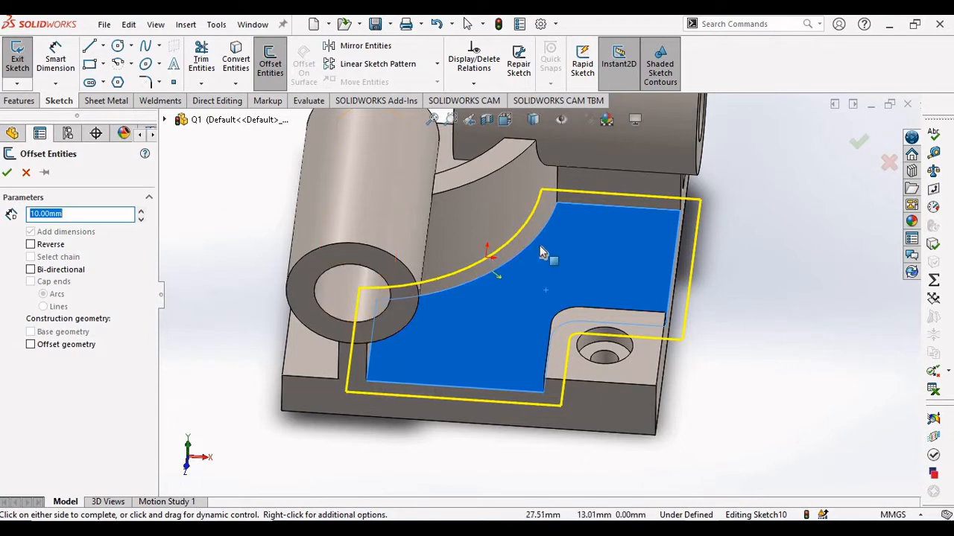
left_click(30, 245)
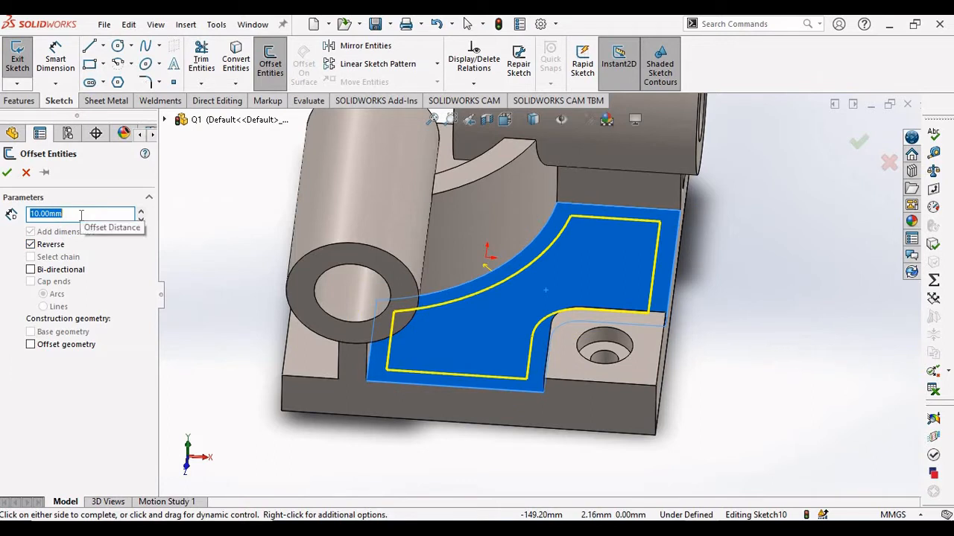
type("9")
key("Return")
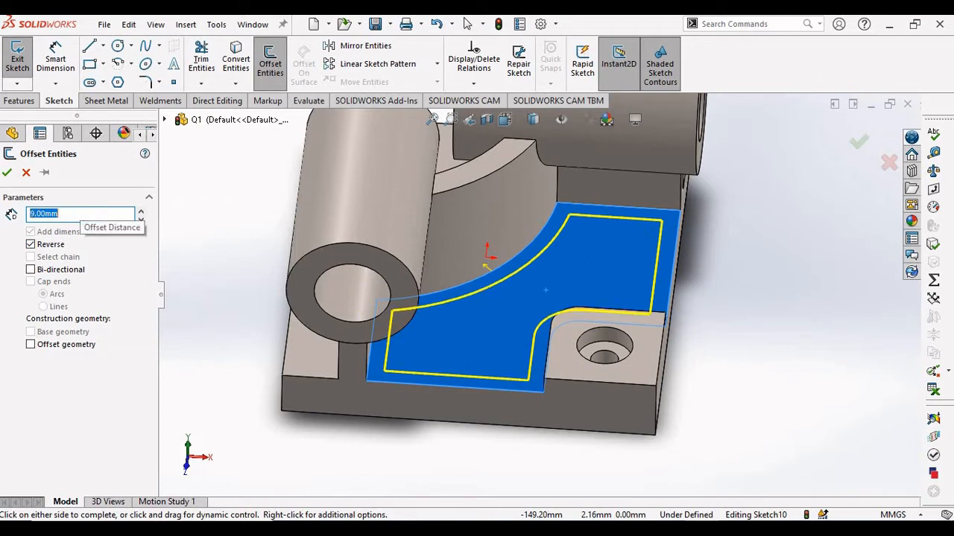
left_click(7, 172)
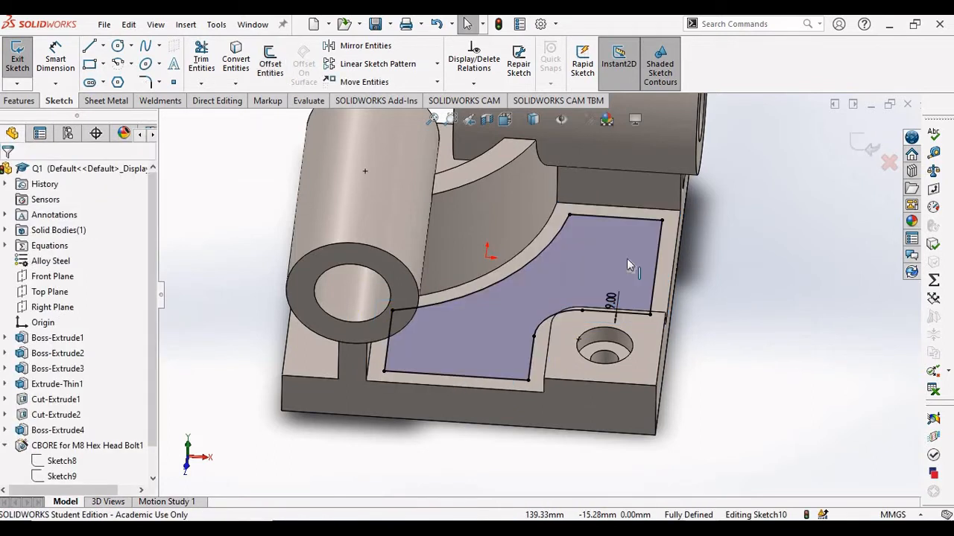
Switch to PDF Annotator and underline the 5 mm floor thickness in section KK-KK, then return to SOLIDWORKS
key("alt+Tab")
scroll(378, 346, "down", 2)
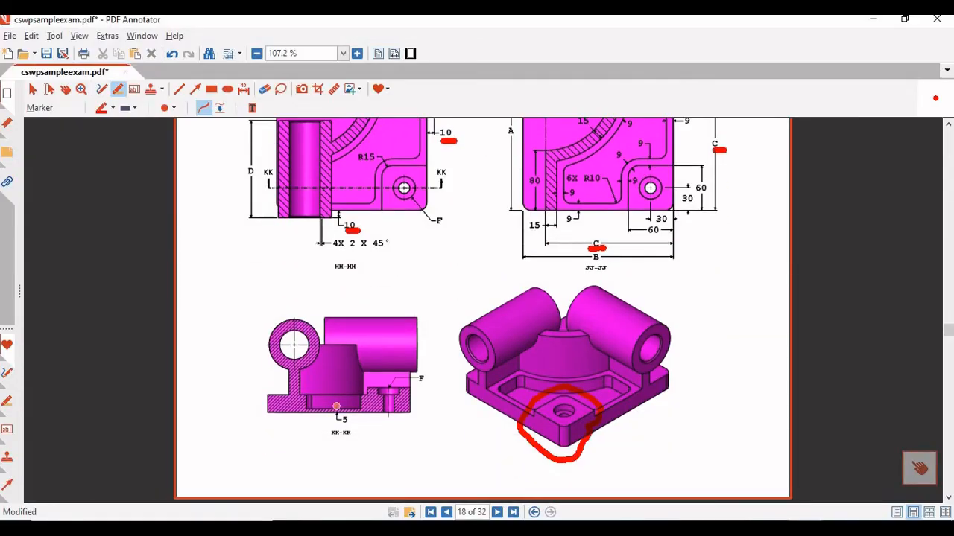
left_click_drag(337, 427, 347, 426)
key("alt+Tab")
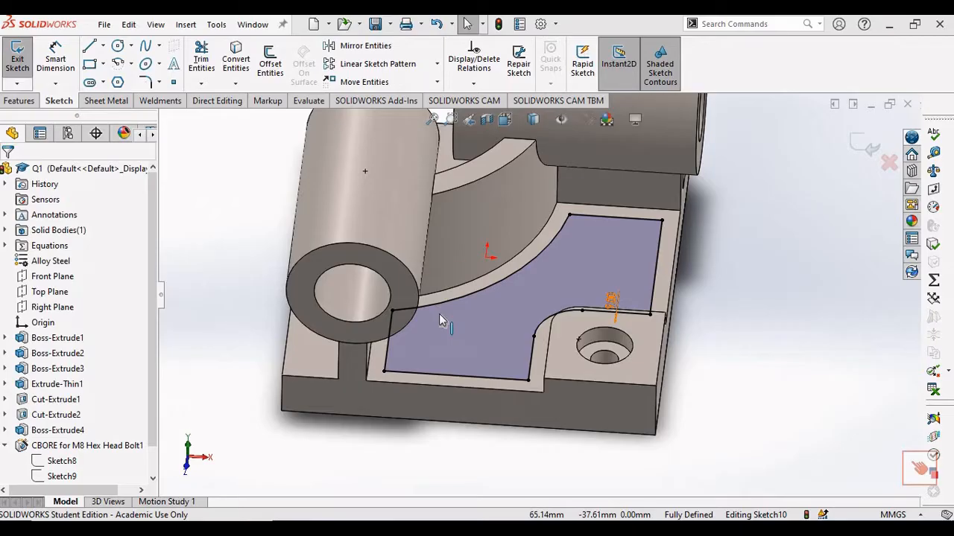
Cut the offset outline into the base using Offset From Surface, 5 mm from the base's underside face
middle_click_drag(583, 294, 554, 239)
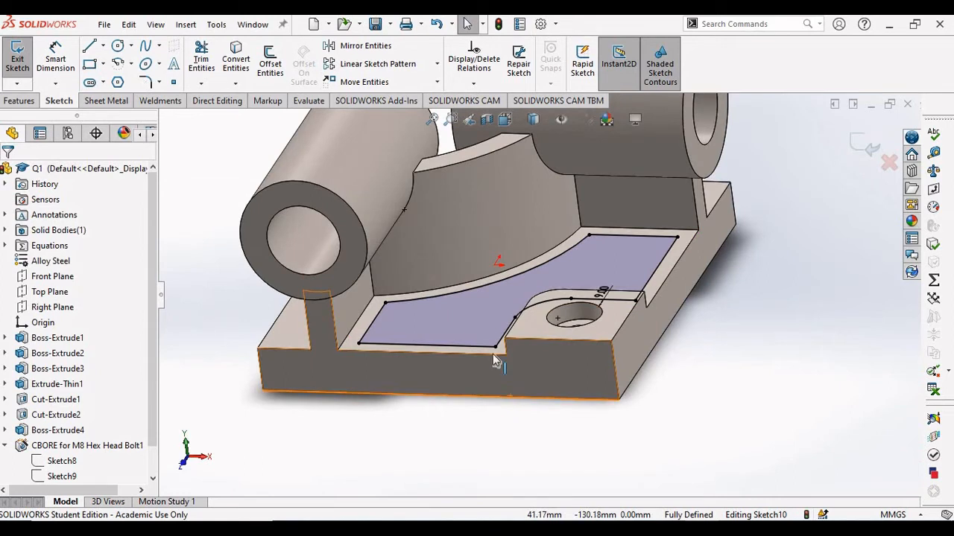
scroll(479, 324, "up", 1)
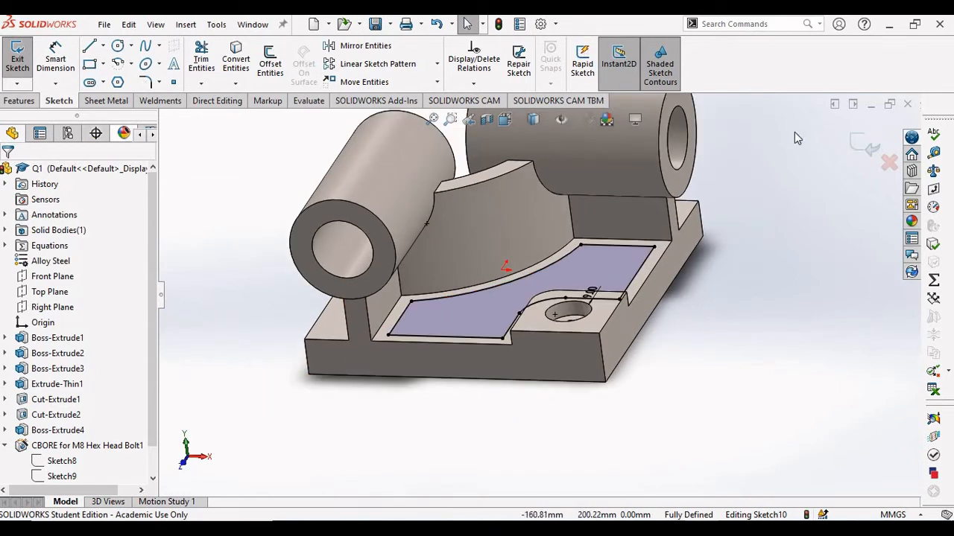
left_click(12, 101)
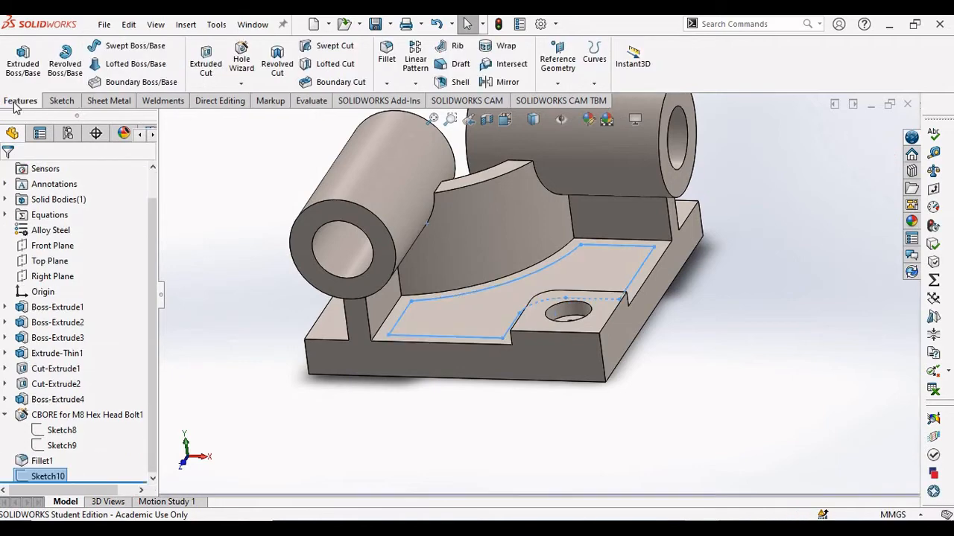
left_click(200, 65)
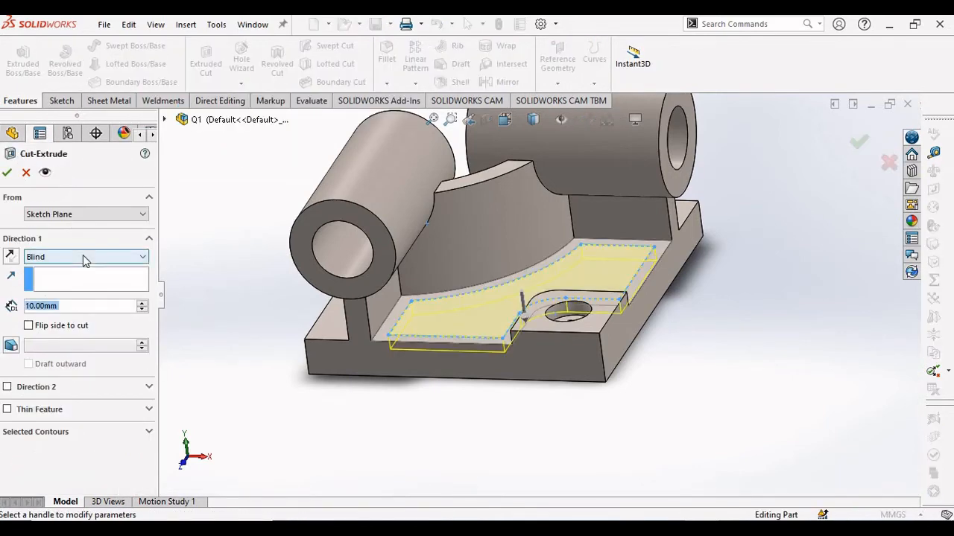
left_click(85, 257)
left_click(67, 324)
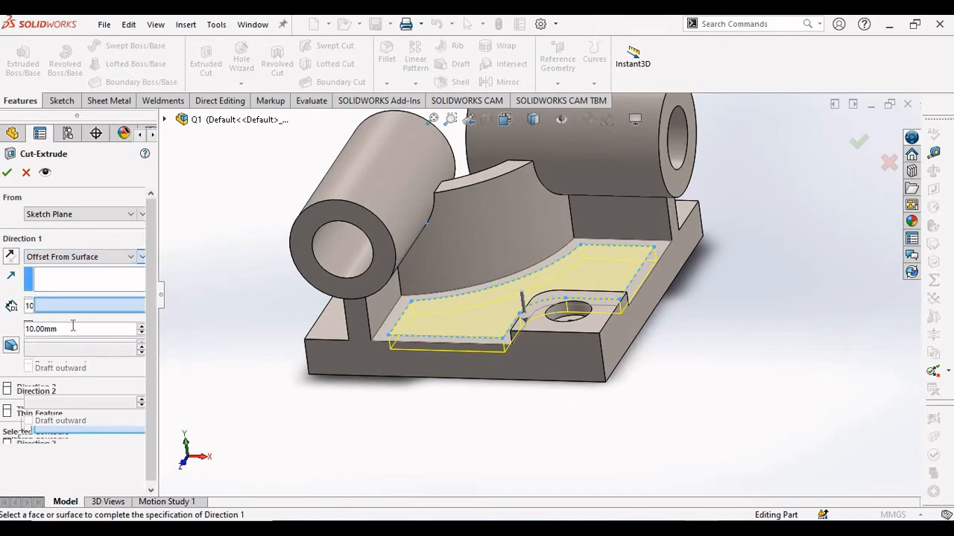
middle_click_drag(478, 416, 458, 345)
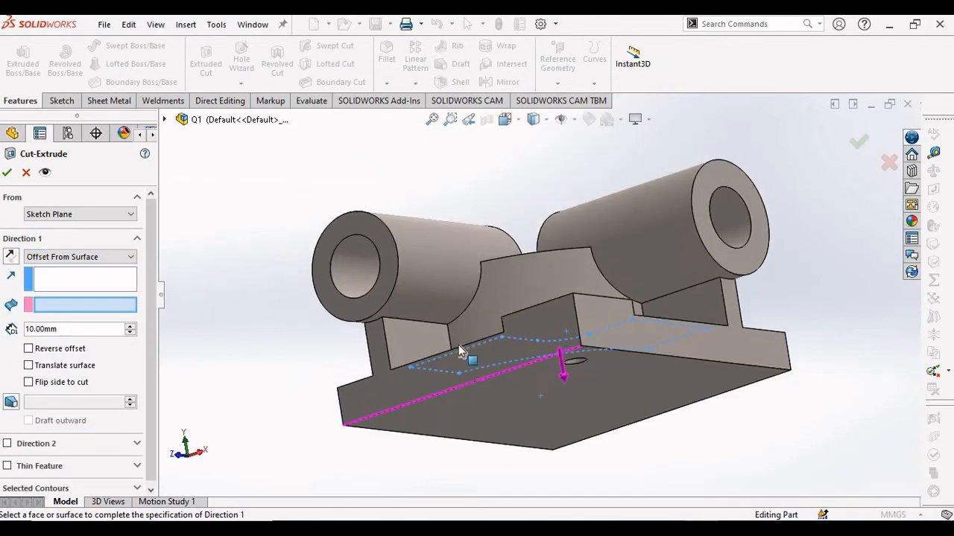
left_click(520, 410)
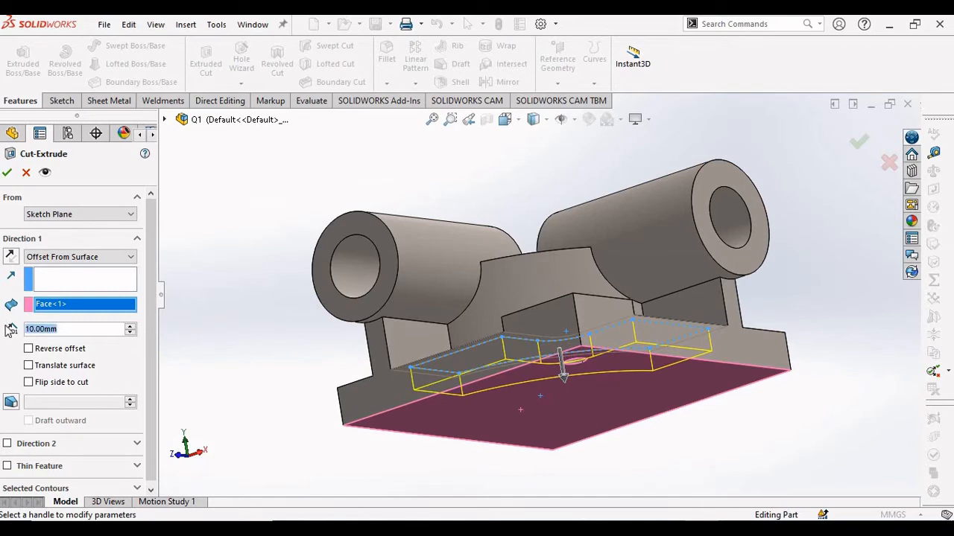
type("5")
key("Return")
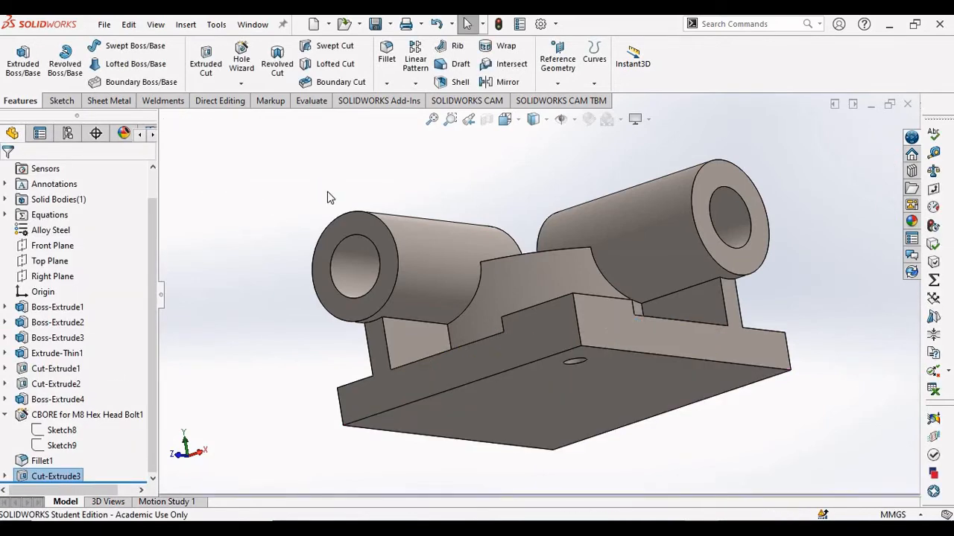
Fillet the base plate's four vertical outer corner edges with a 10 mm radius
middle_click_drag(327, 191, 448, 301)
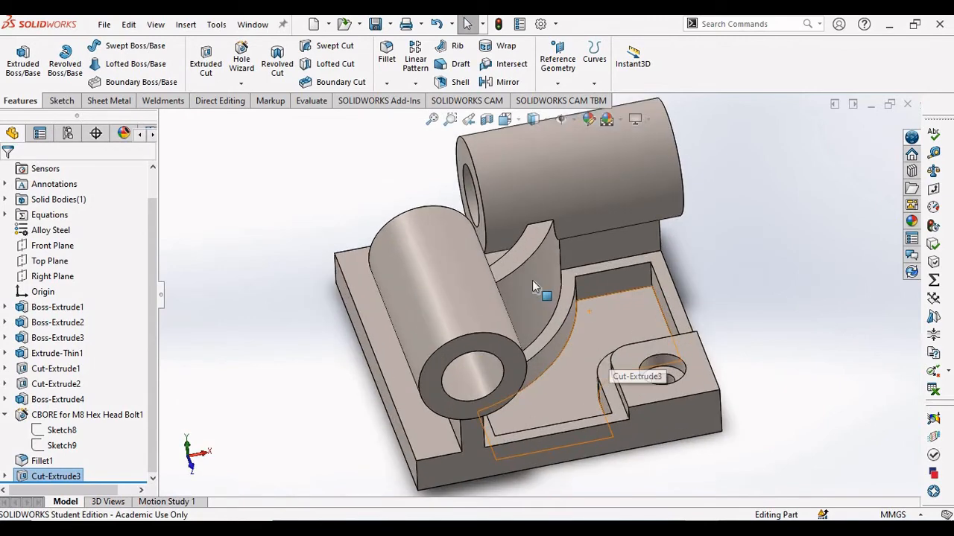
middle_click_drag(397, 235, 368, 237)
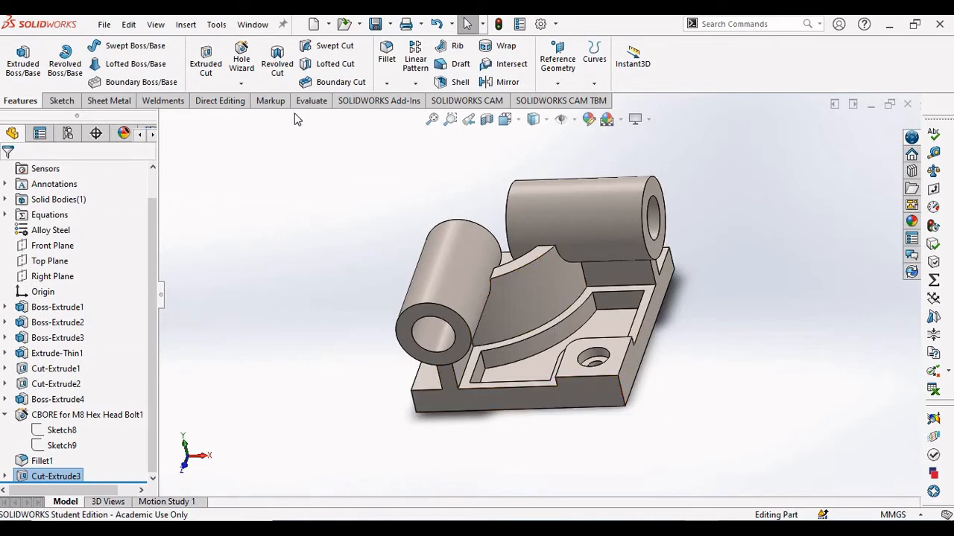
left_click(388, 52)
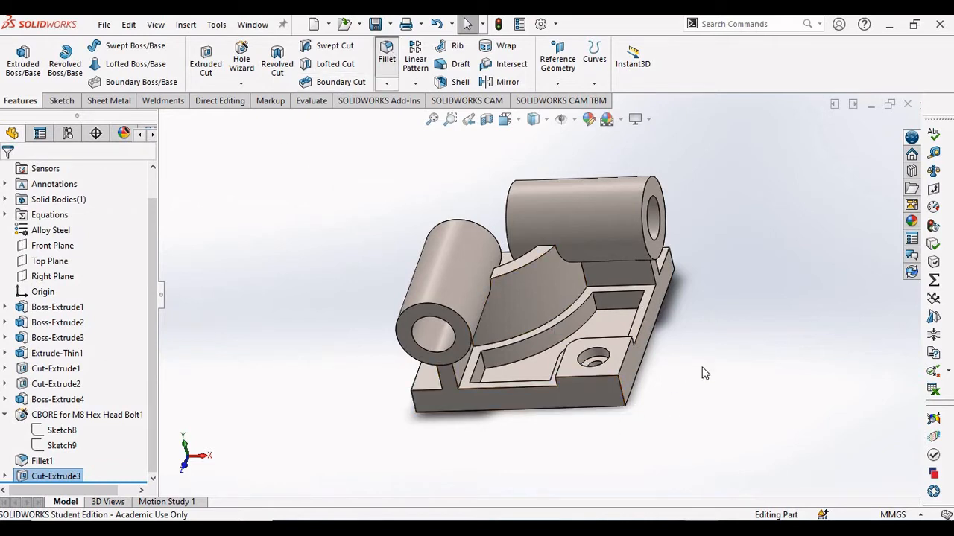
left_click(623, 395)
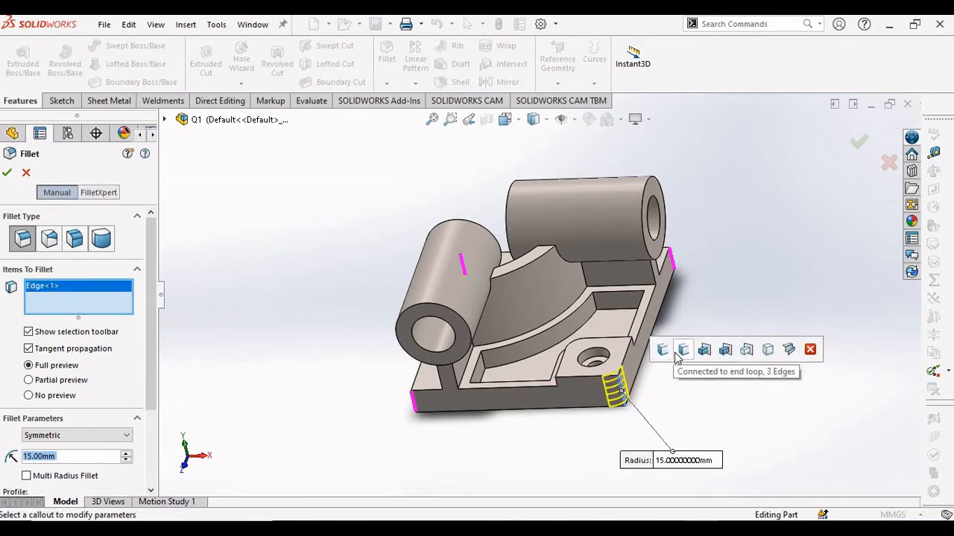
left_click(682, 350)
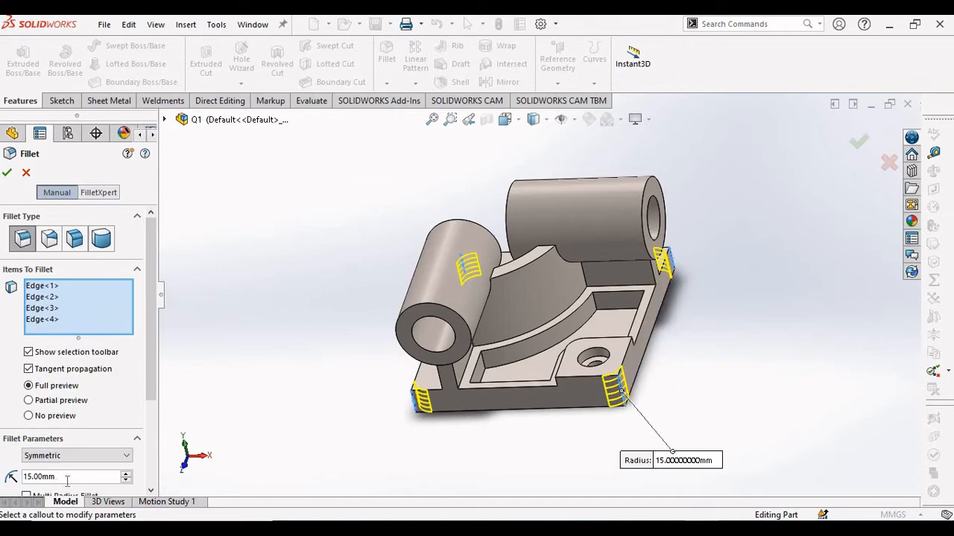
type("10")
key("Return")
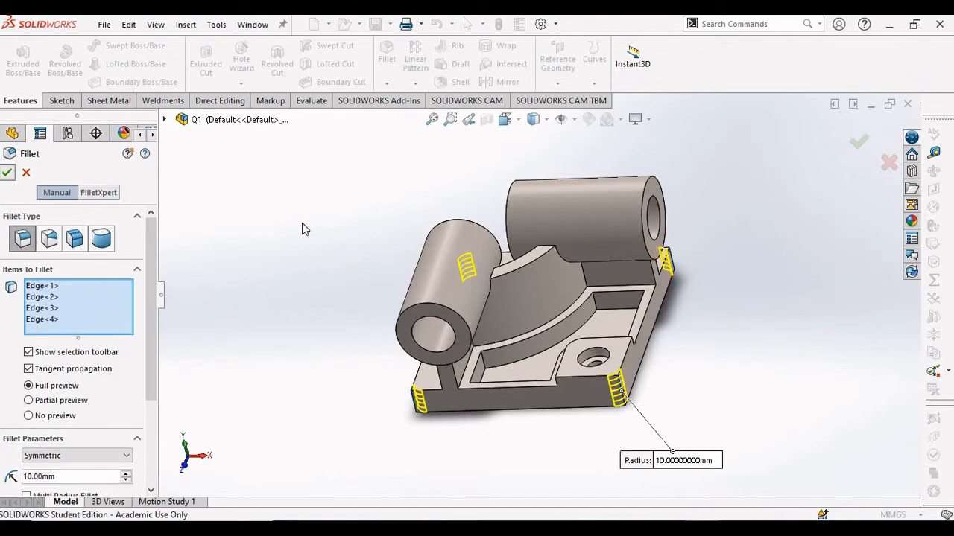
Check the pocket's corner radius callout on the drawing in PDF Annotator, then return to SOLIDWORKS
middle_click_drag(322, 232, 370, 254)
scroll(619, 320, "down", 3)
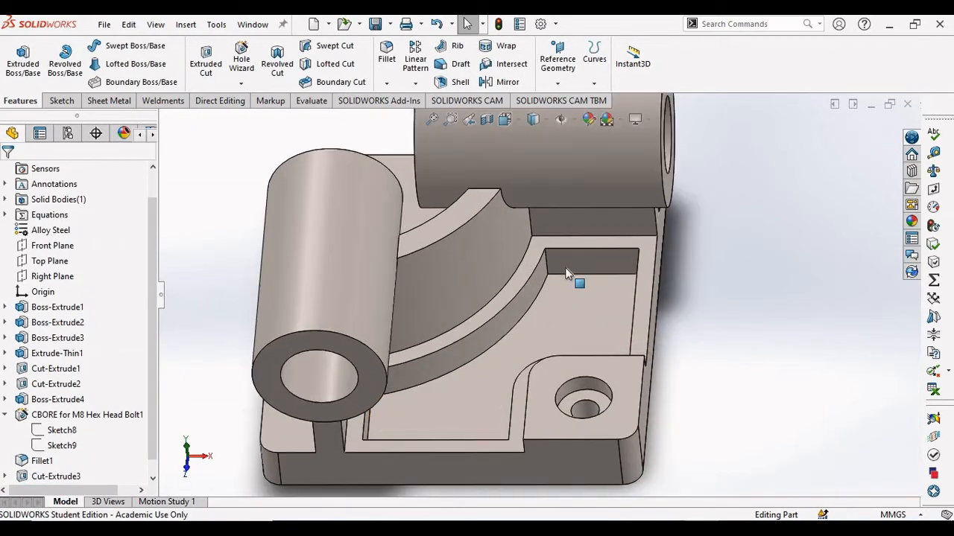
key("alt+Tab")
scroll(564, 247, "up", 1)
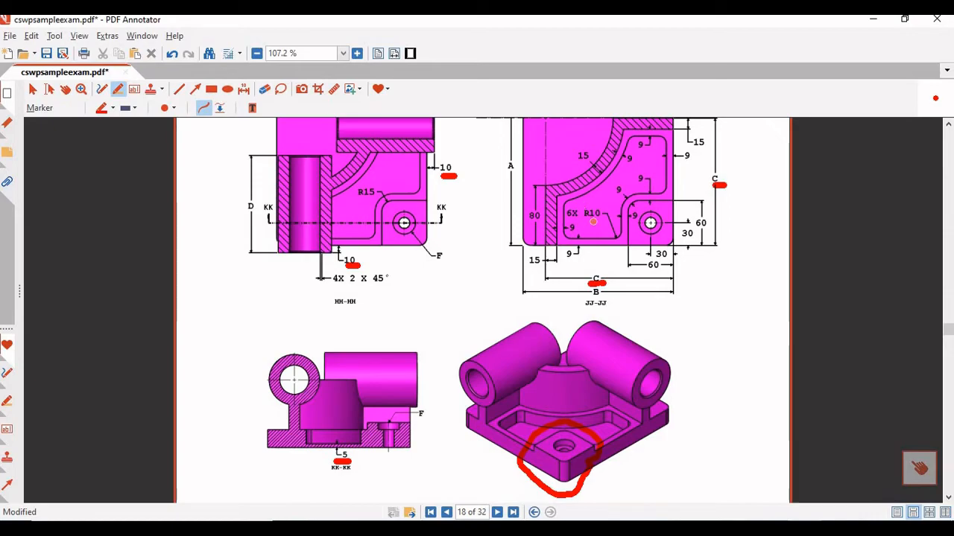
key("alt+Tab")
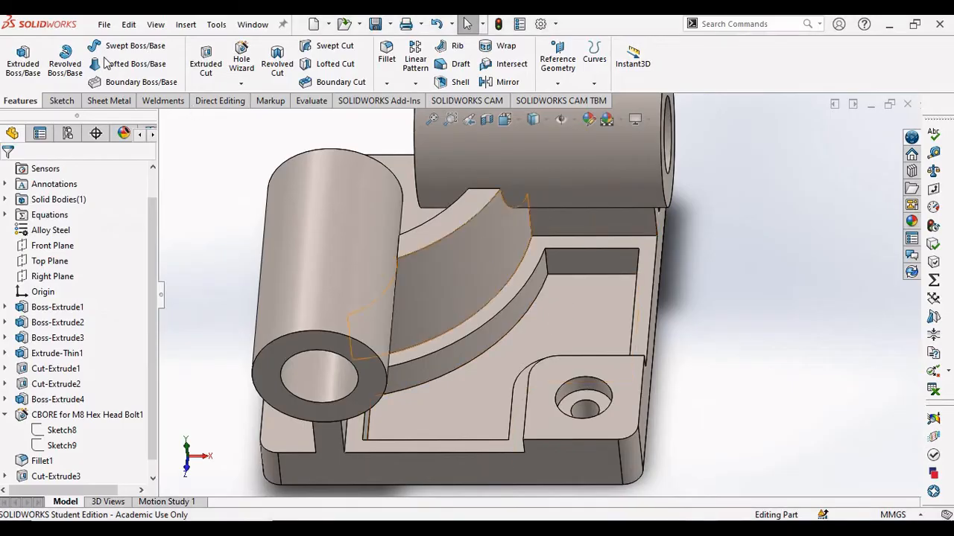
left_click(386, 52)
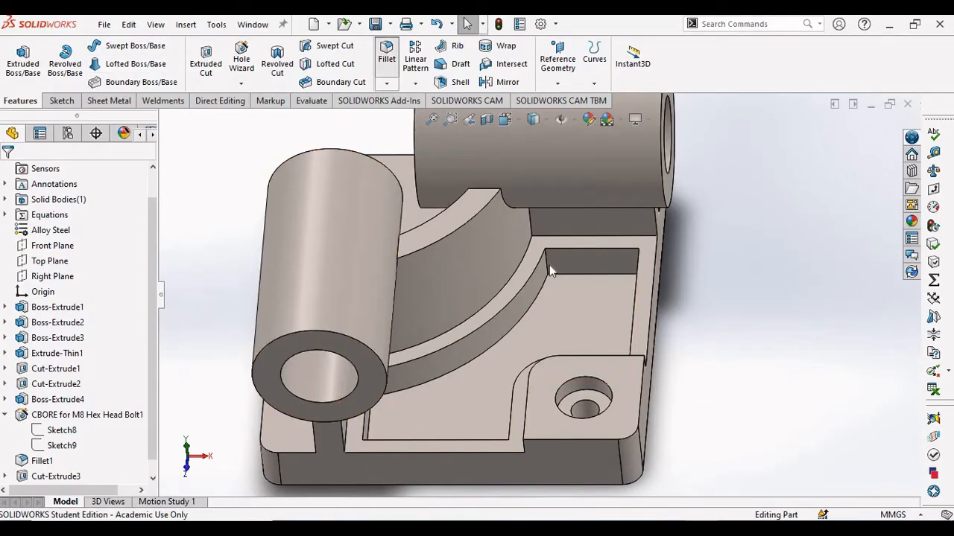
left_click(548, 264)
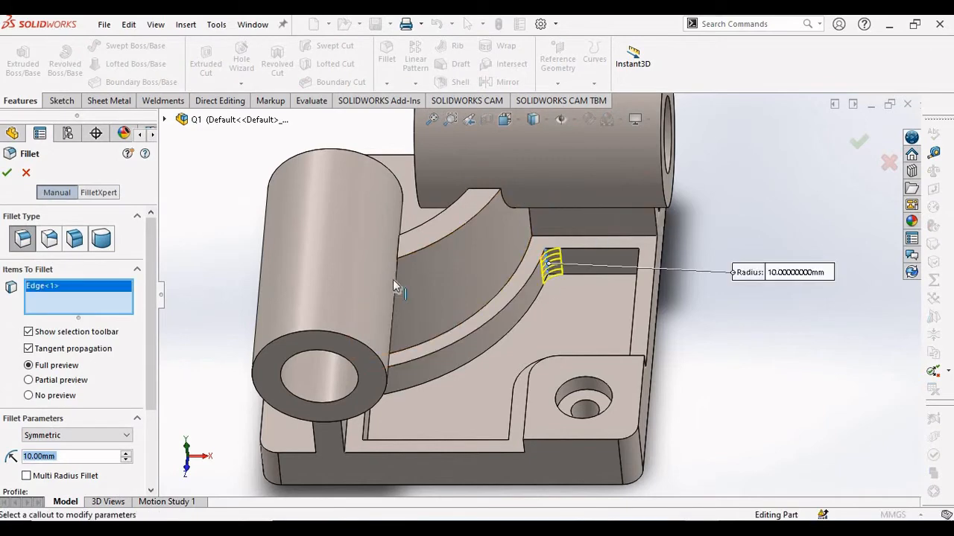
left_click(26, 175)
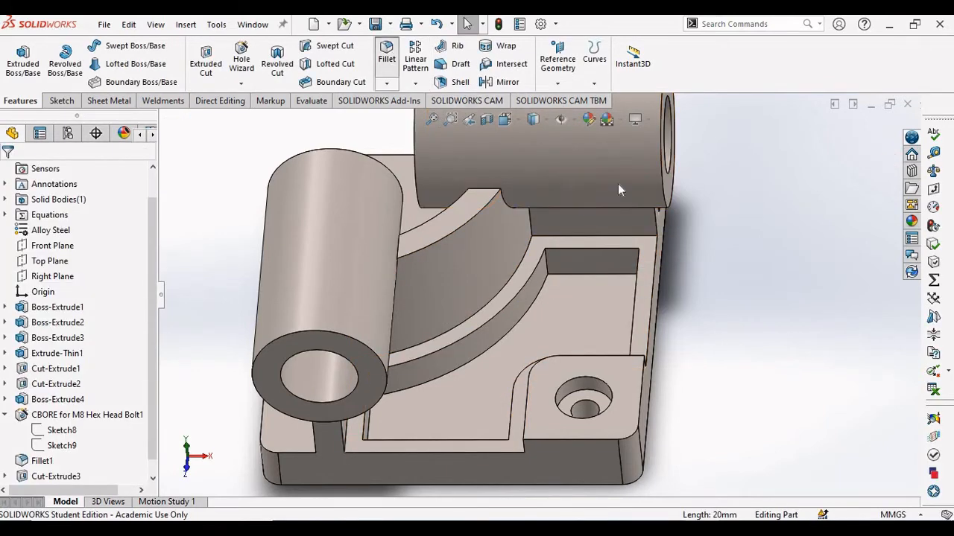
Fillet the pocket's six vertical corner edges with a 10 mm radius
key("Return")
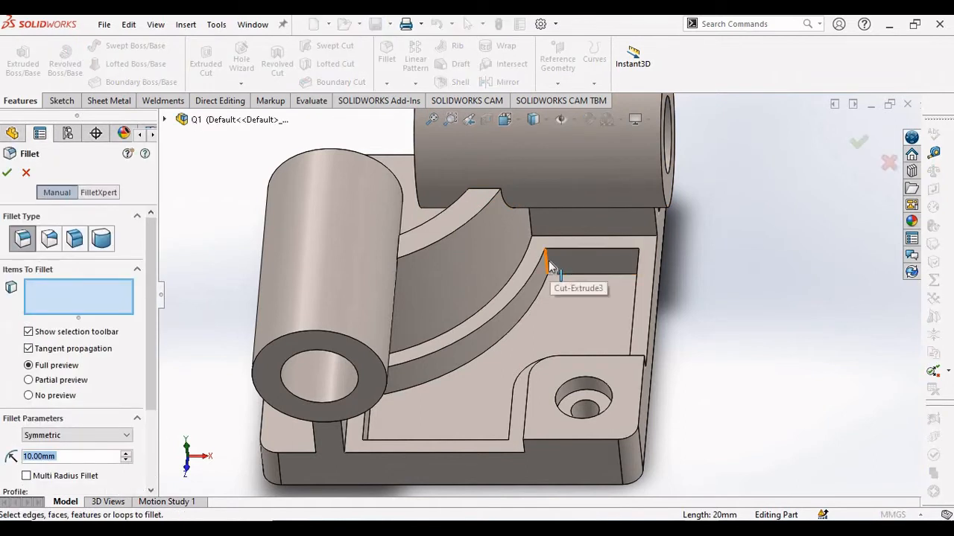
left_click(548, 262)
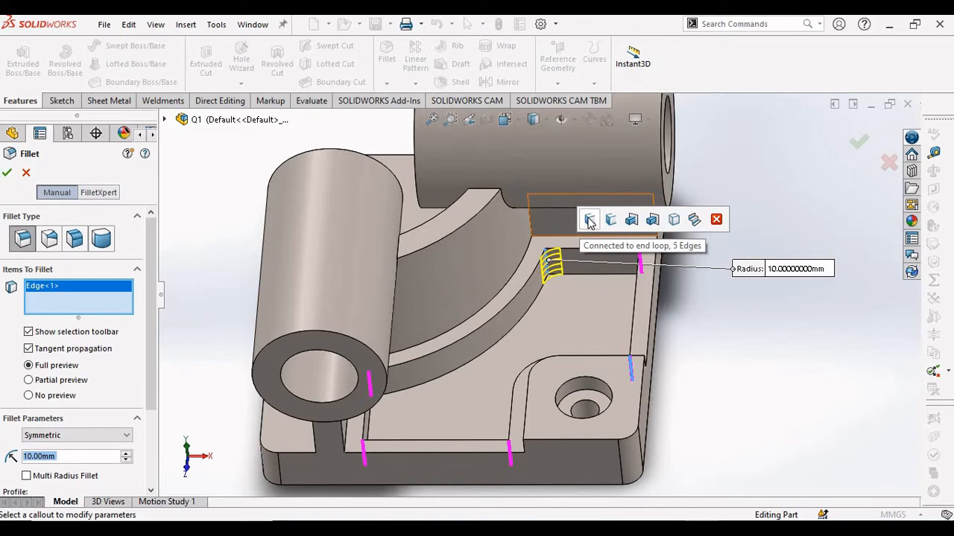
left_click(589, 220)
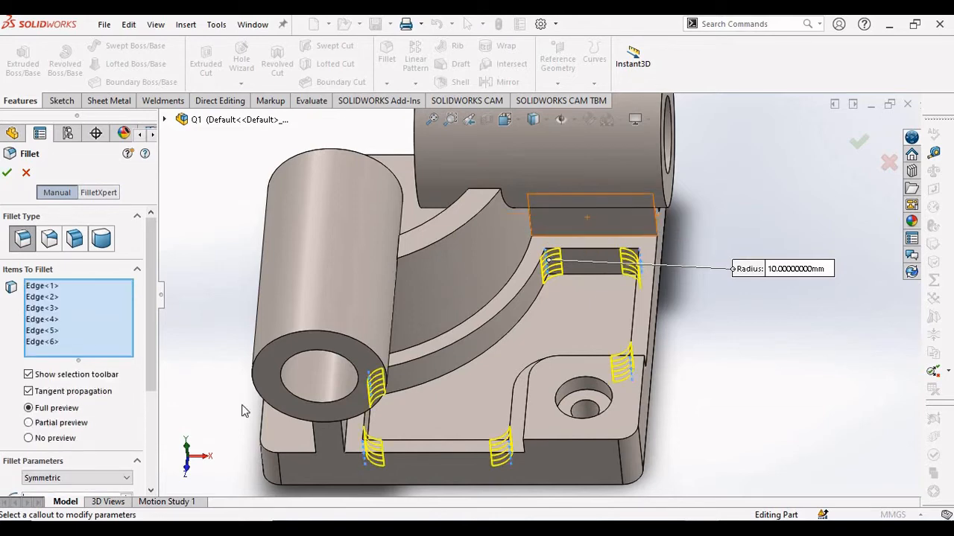
left_click(7, 175)
Check the tube chamfer callout on the drawing in PDF Annotator and return to SOLIDWORKS
key("alt+Tab")
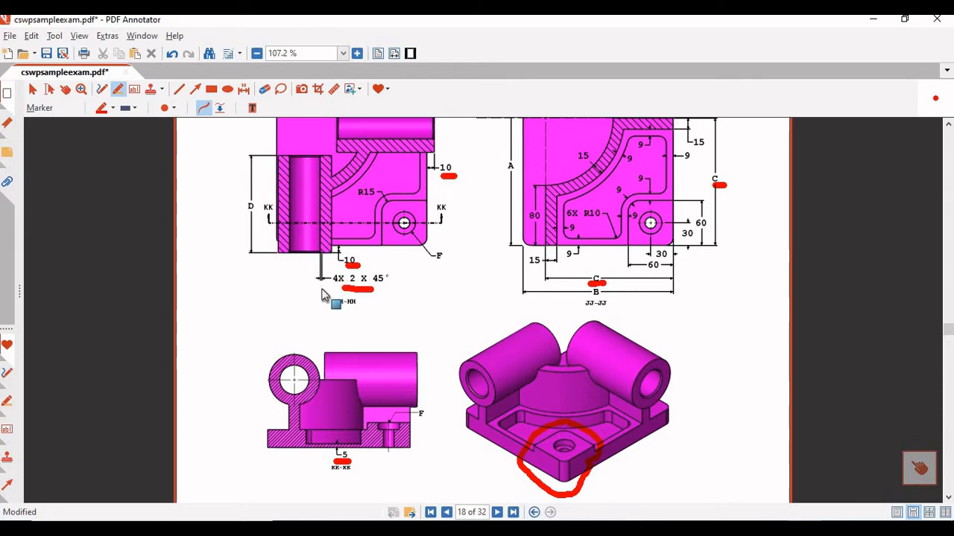
key("alt+Tab")
mouse_move(232, 241)
middle_mouse_down()
mouse_move(234, 188)
mouse_move(298, 188)
middle_mouse_up()
scroll(298, 187, "up", 2)
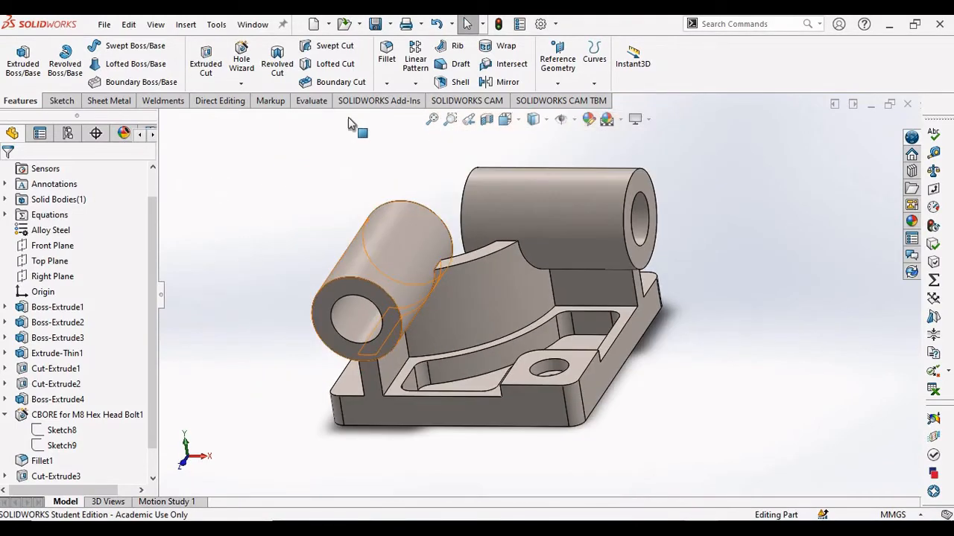
Chamfer the four bore edges at both ends of the two tubes with a 2 mm distance and 45° angle
left_click(387, 83)
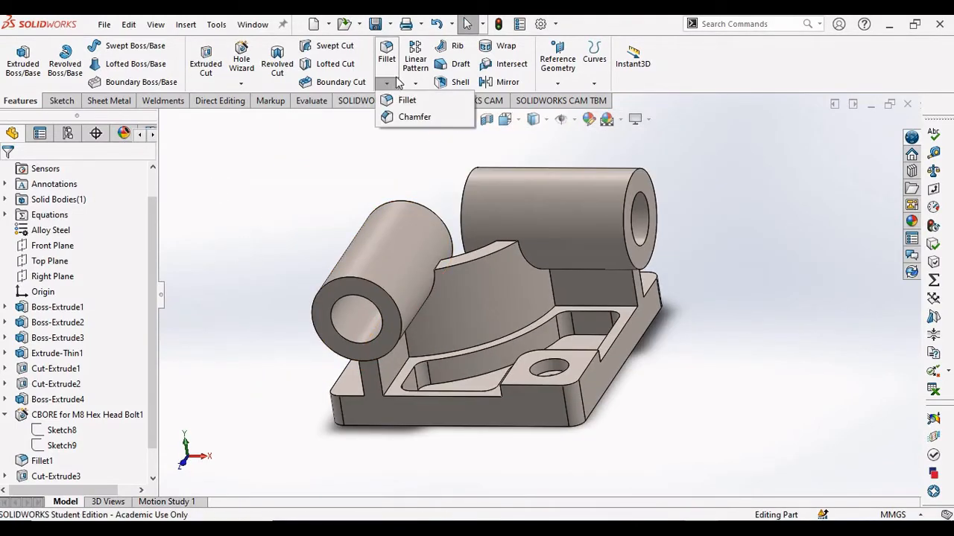
left_click(410, 117)
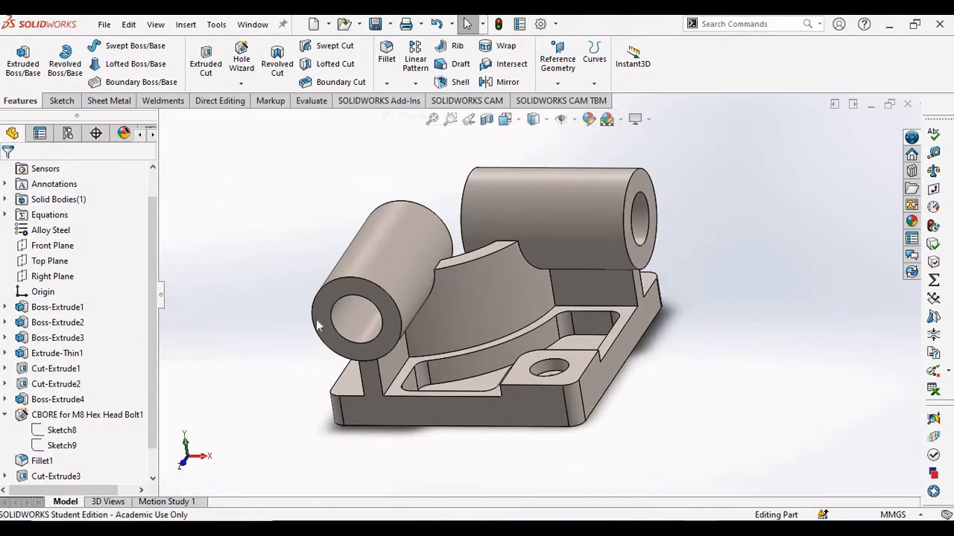
left_click(347, 298)
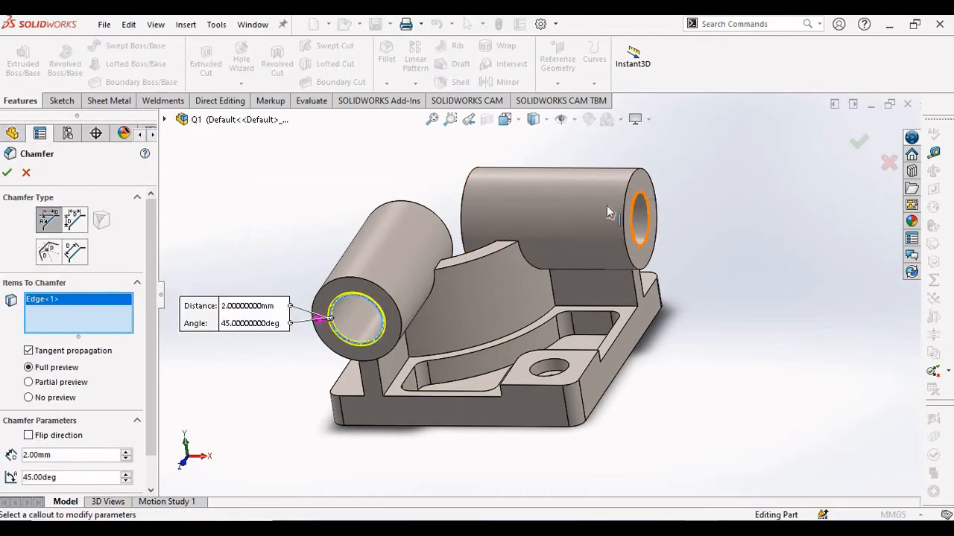
left_click(607, 212)
middle_click_drag(419, 187, 412, 269)
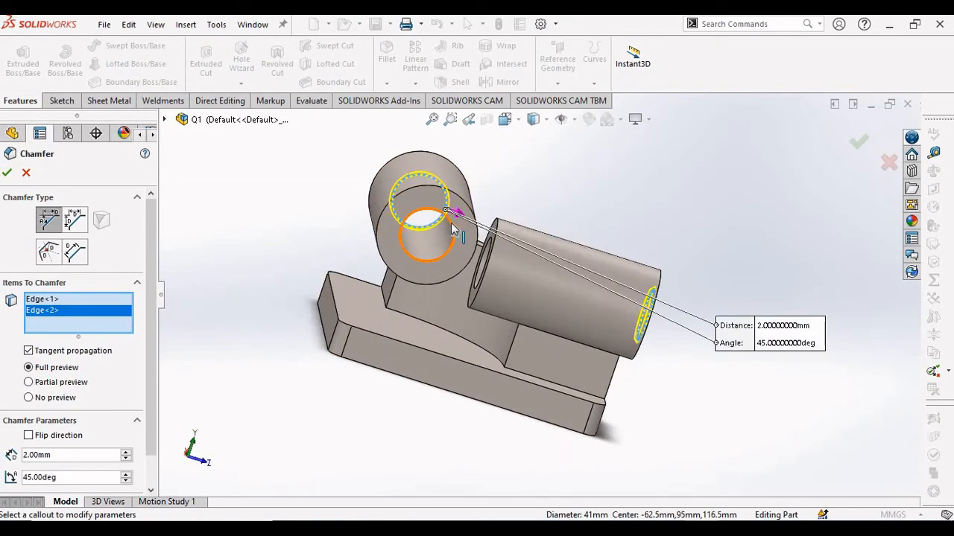
left_click(413, 270)
middle_click_drag(320, 238, 580, 287)
left_click(576, 282)
scroll(493, 201, "up", 3)
middle_click_drag(493, 201, 491, 339)
scroll(492, 342, "down", 4)
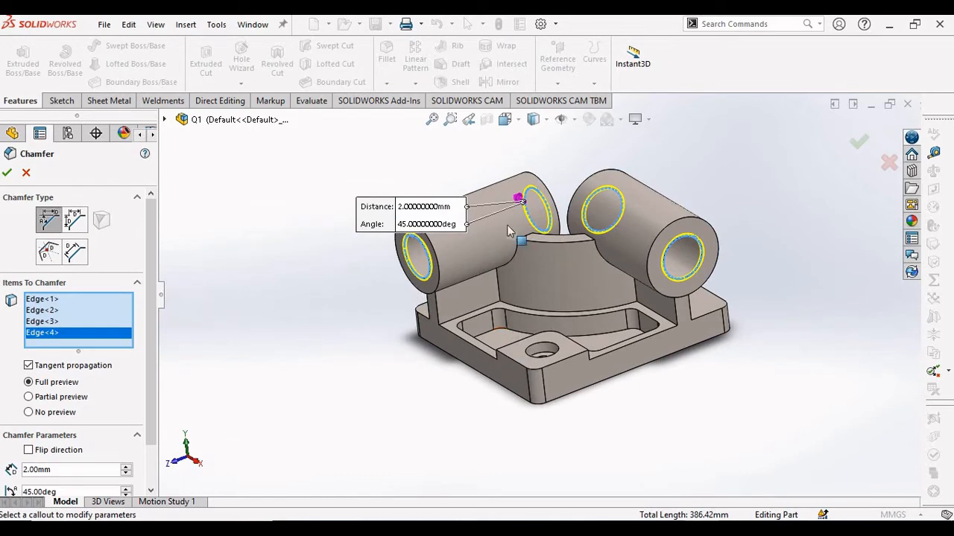
middle_click_drag(390, 326, 428, 302)
middle_click_drag(462, 296, 417, 376)
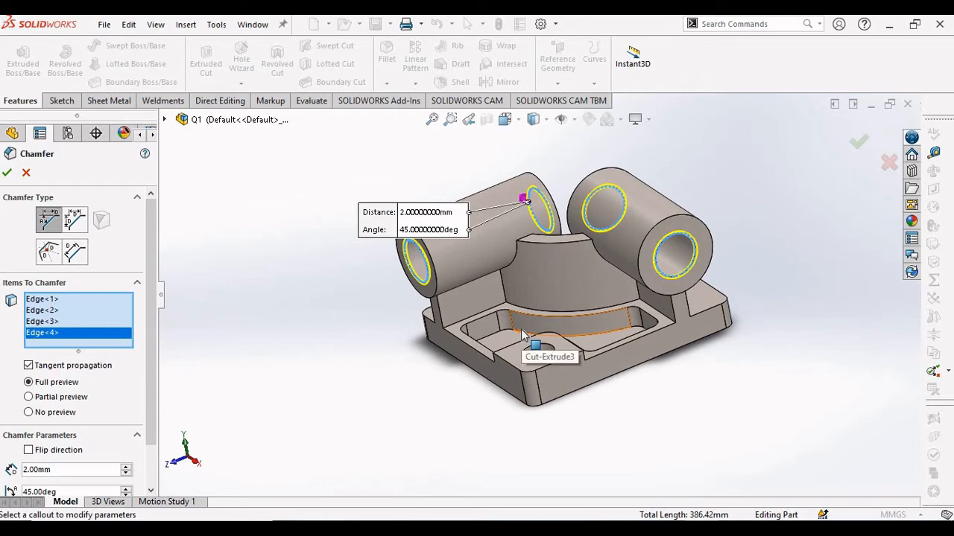
mouse_move(521, 335)
middle_mouse_down("ctrl")
mouse_move(449, 302)
mouse_move(348, 336)
mouse_move(505, 330)
middle_mouse_up("ctrl")
scroll(462, 321, "down", 3)
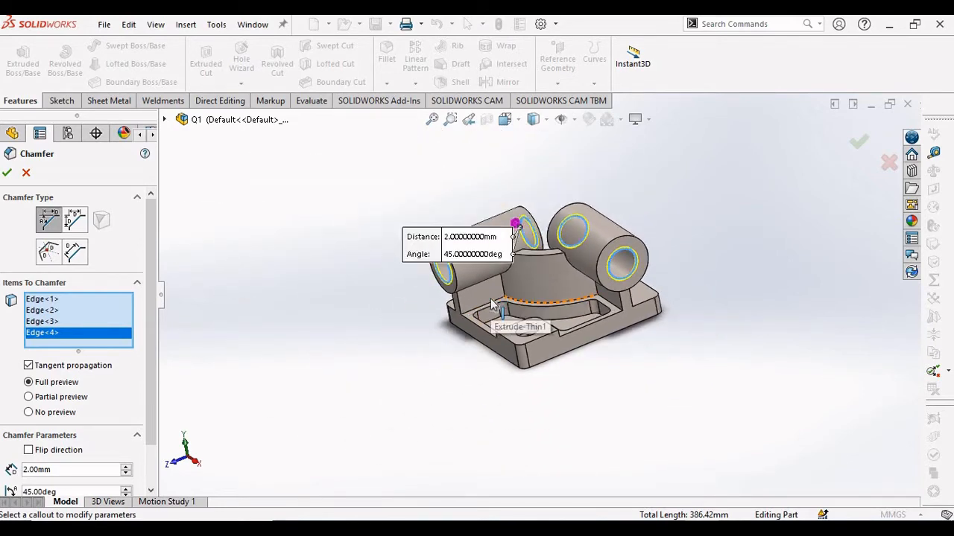
scroll(485, 317, "up", 5)
scroll(671, 238, "up", 2)
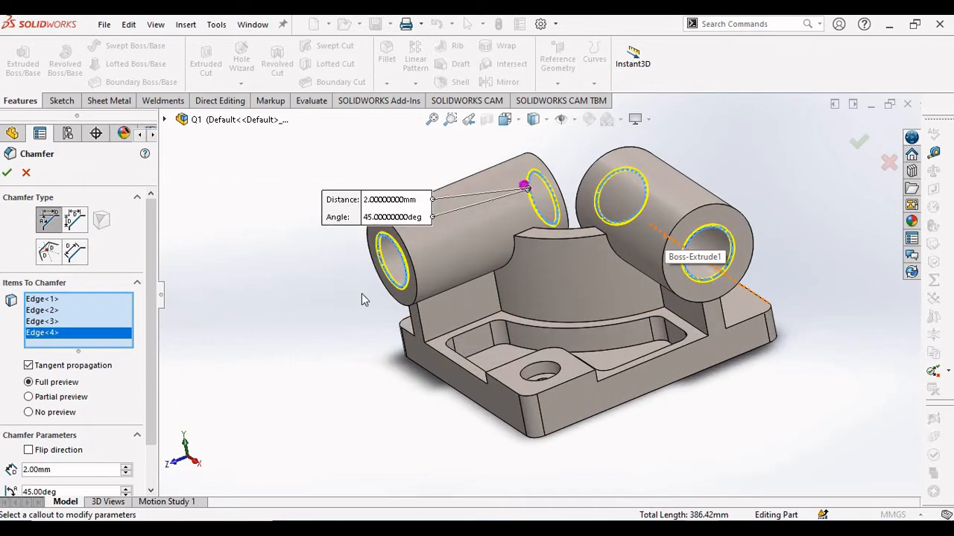
scroll(149, 394, "down", 2)
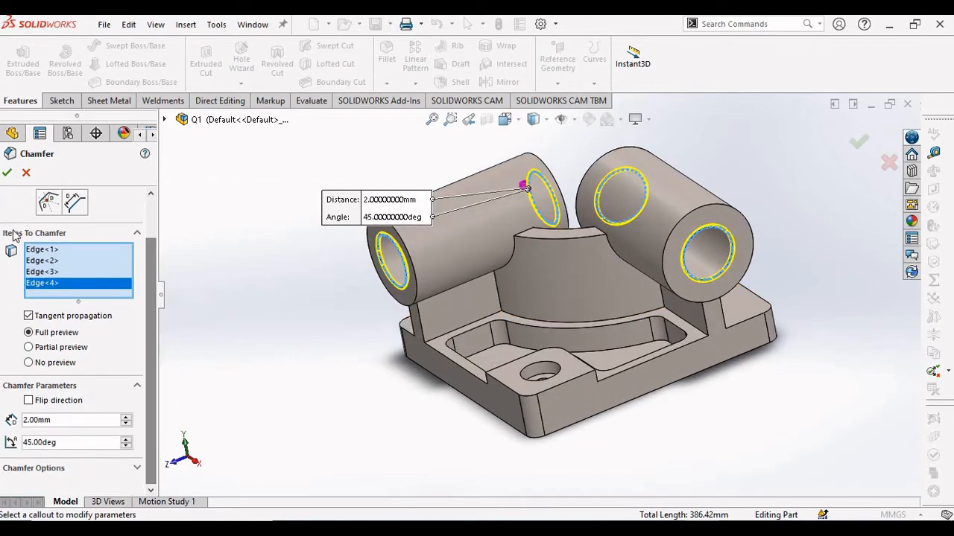
key("Return")
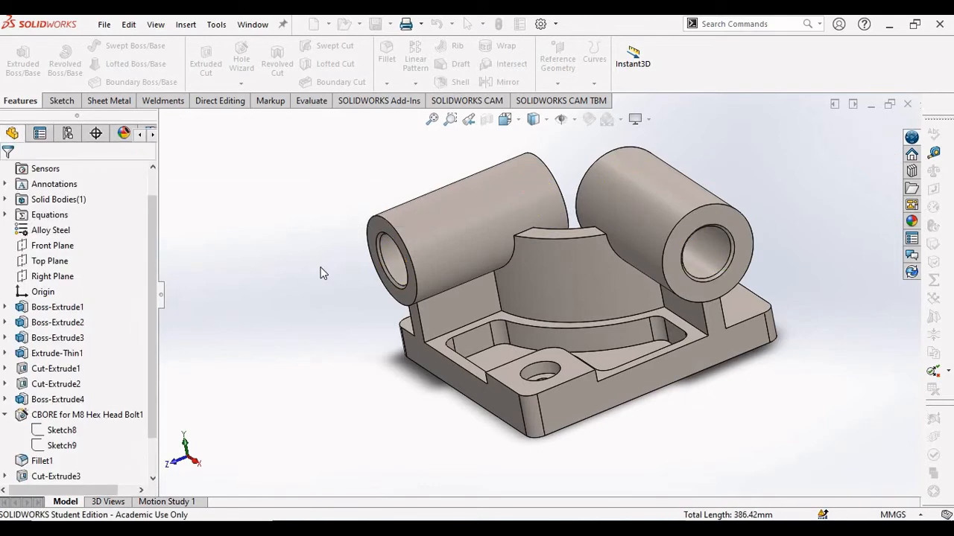
middle_click_drag(321, 270, 362, 279)
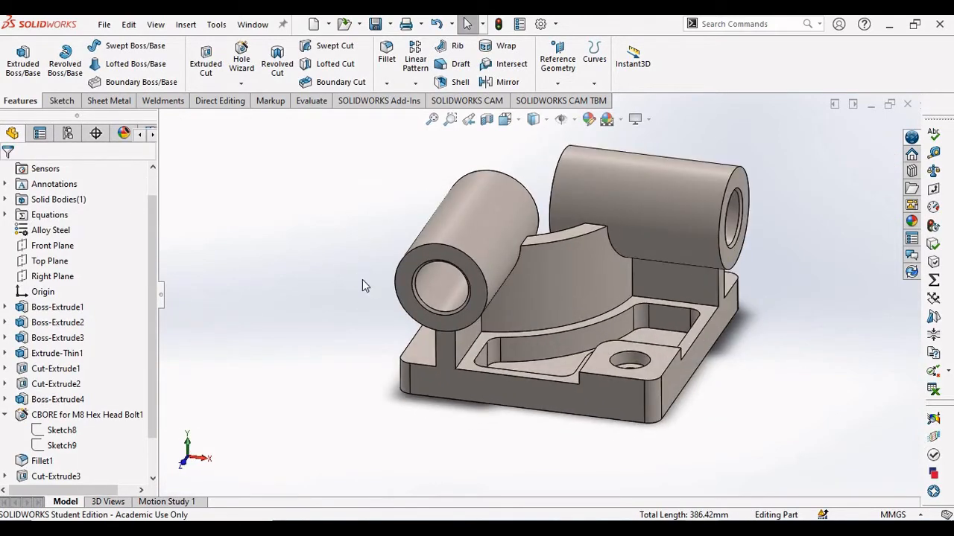
Review the stage 1 parameters and the requested measurement in PDF Annotator, and return to SOLIDWORKS
key("alt+Tab")
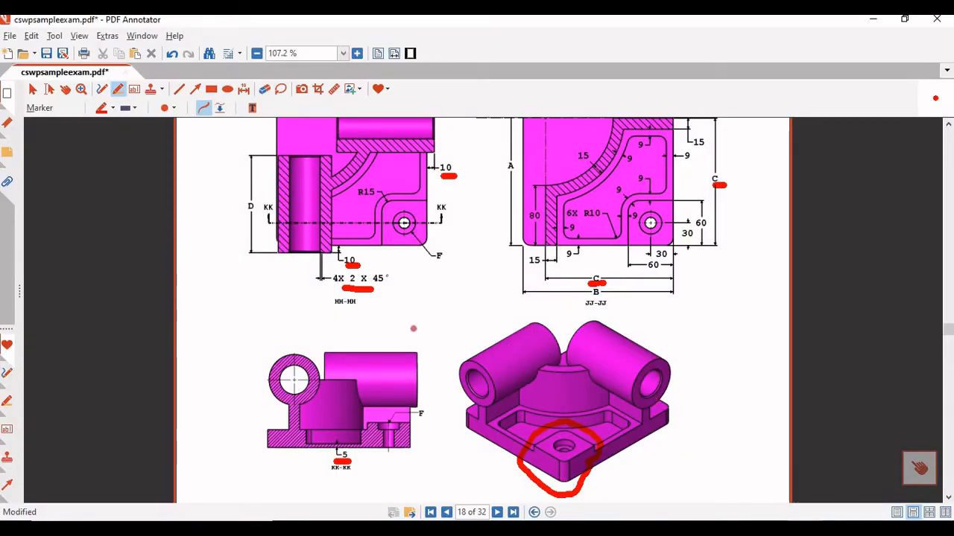
scroll(414, 328, "down", 10)
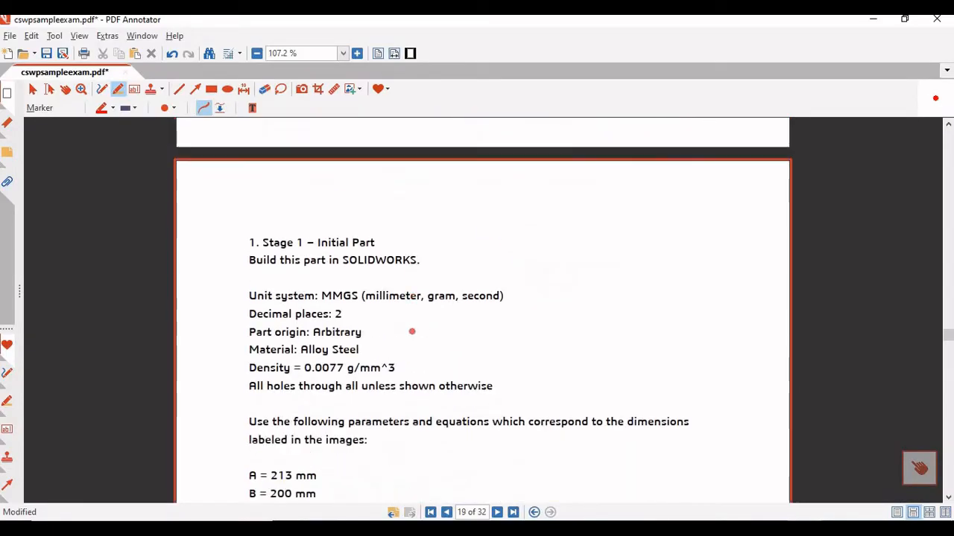
scroll(412, 331, "down", 7)
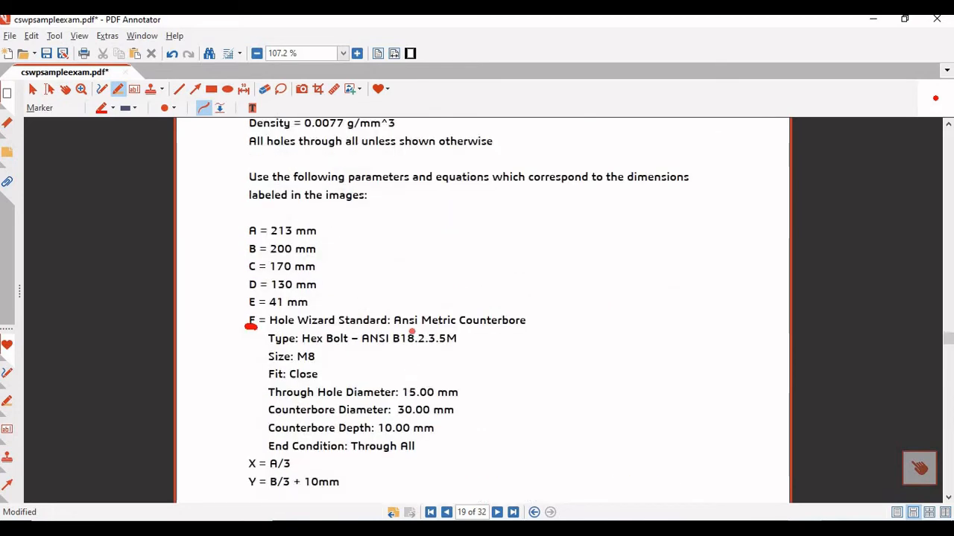
scroll(412, 331, "down", 4)
scroll(412, 331, "down", 2)
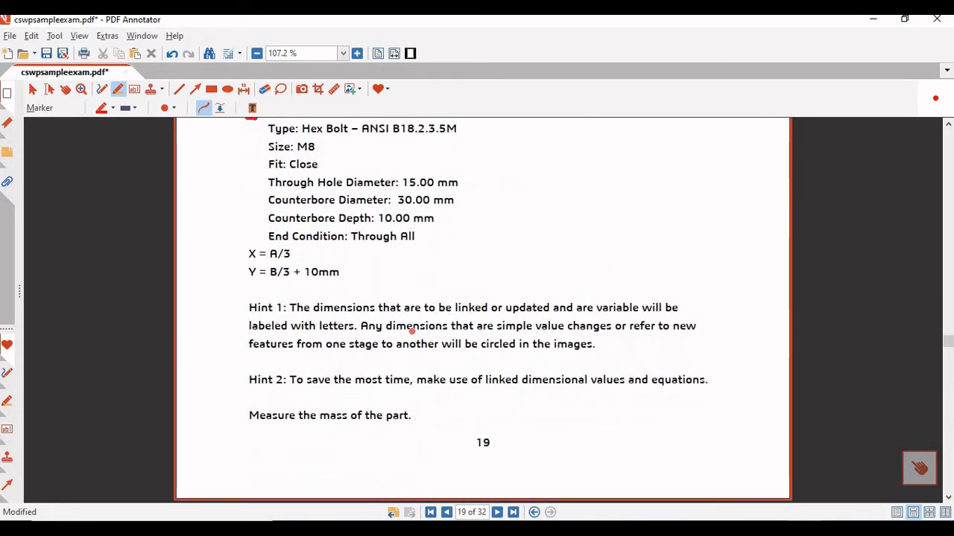
key("alt+Tab")
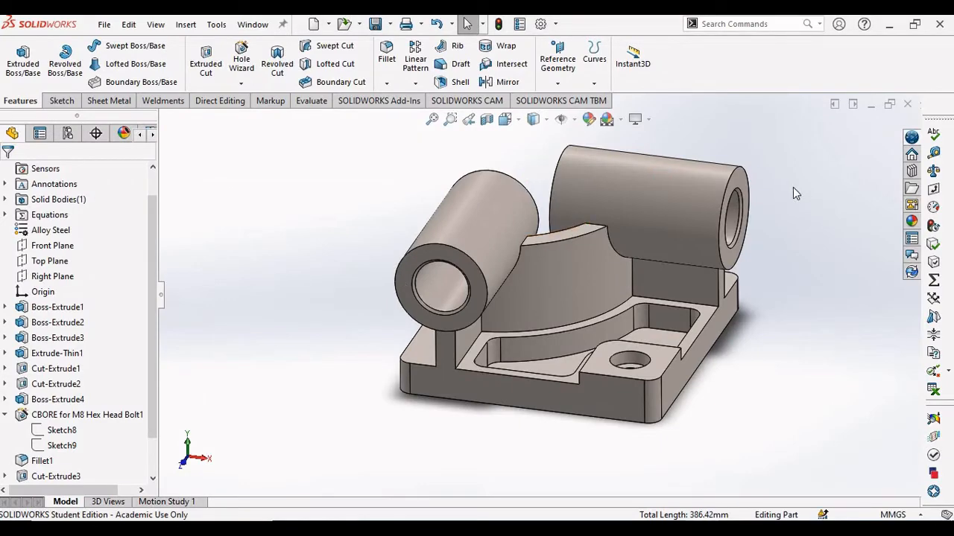
Evaluate the part's mass properties, underline the matching answer d) in PDF Annotator, and return to SOLIDWORKS to close the results
left_click(933, 171)
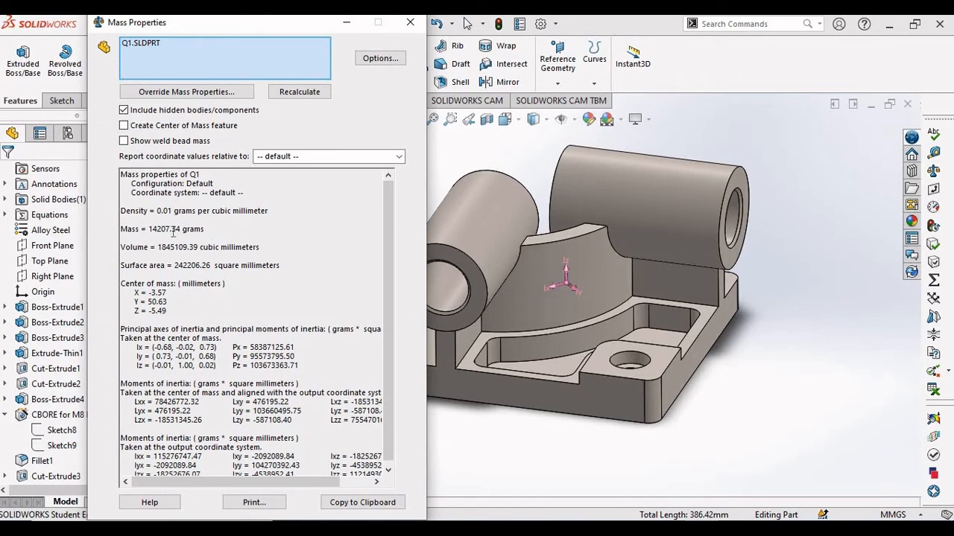
key("alt+Tab")
scroll(239, 255, "down", 5)
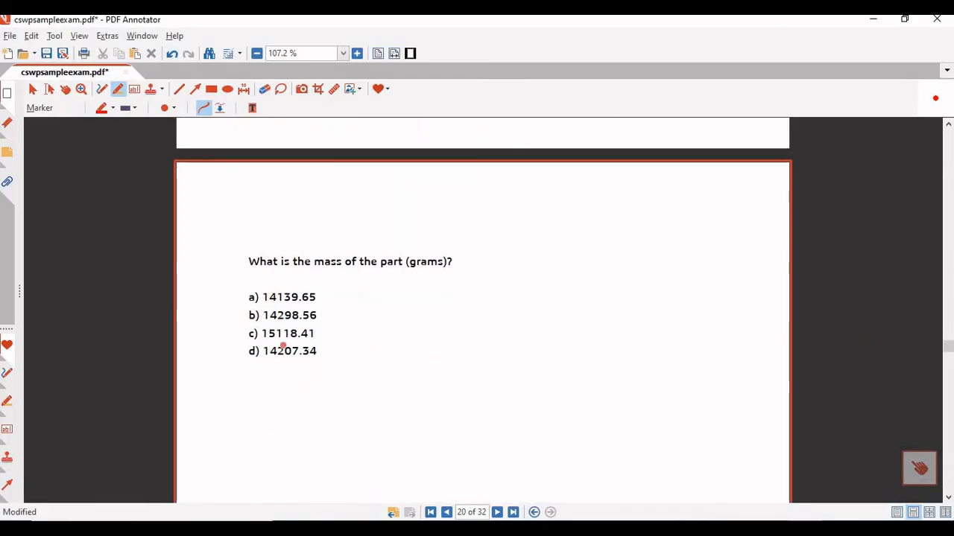
left_click_drag(305, 363, 316, 364)
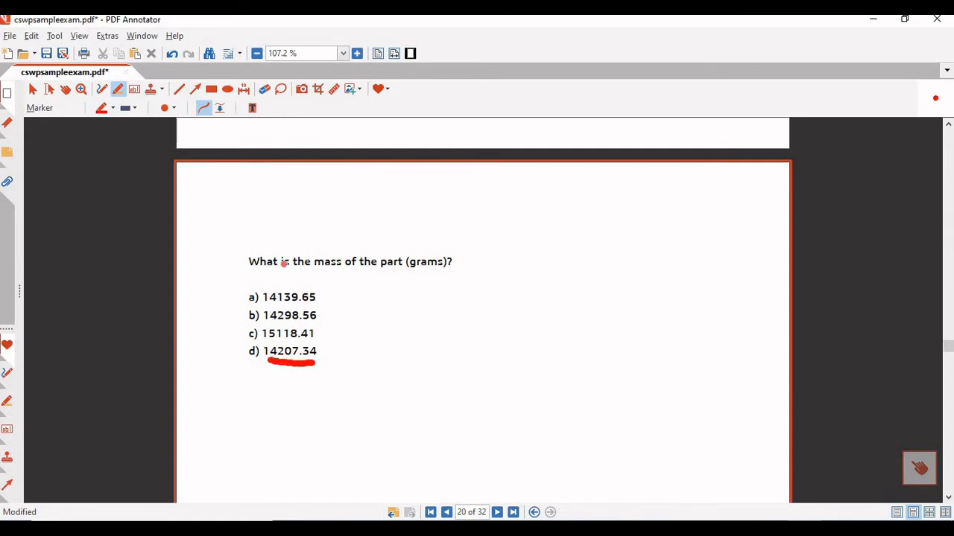
key("alt+Tab")
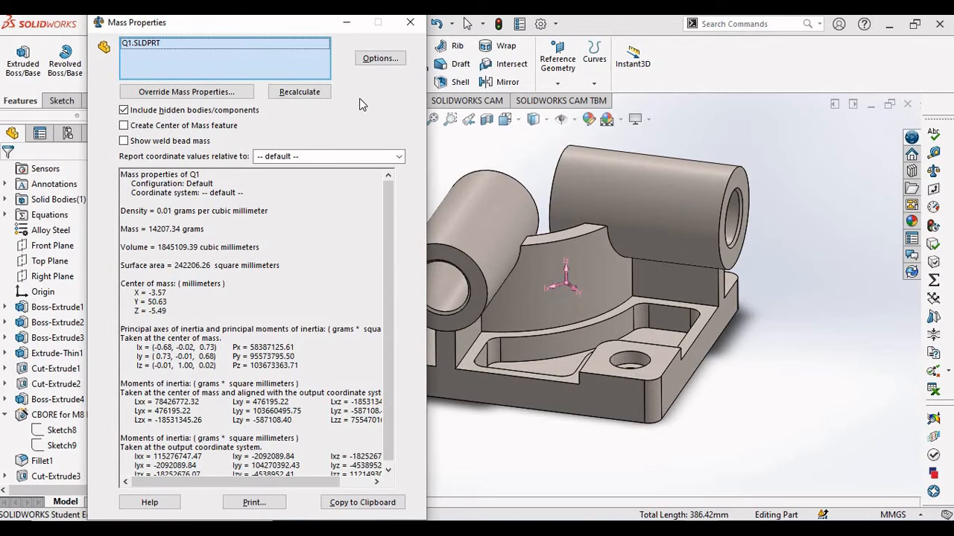
left_click(410, 22)
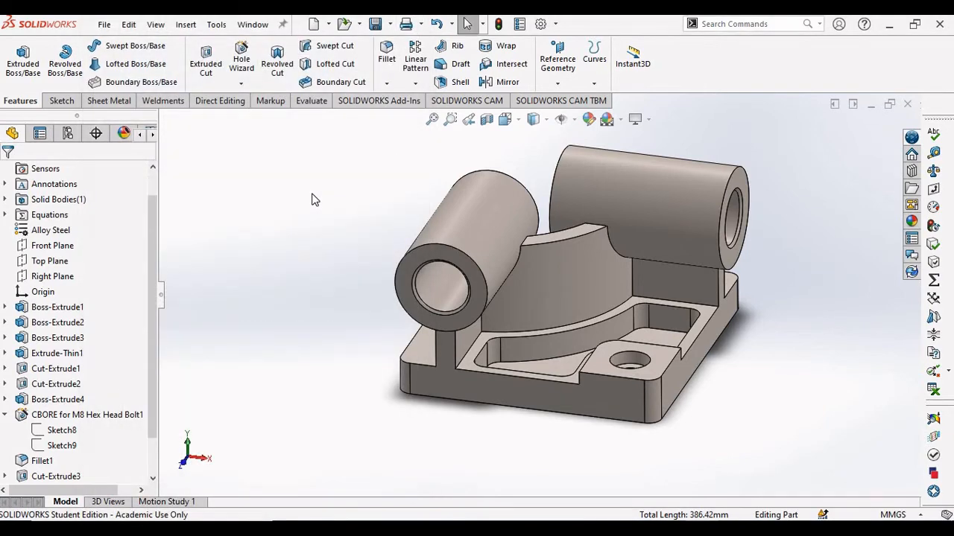
Save the part to the Desktop as a copy named Q2 and open it, closing the original document
left_click(104, 25)
left_click(265, 196)
key("BackSpace")
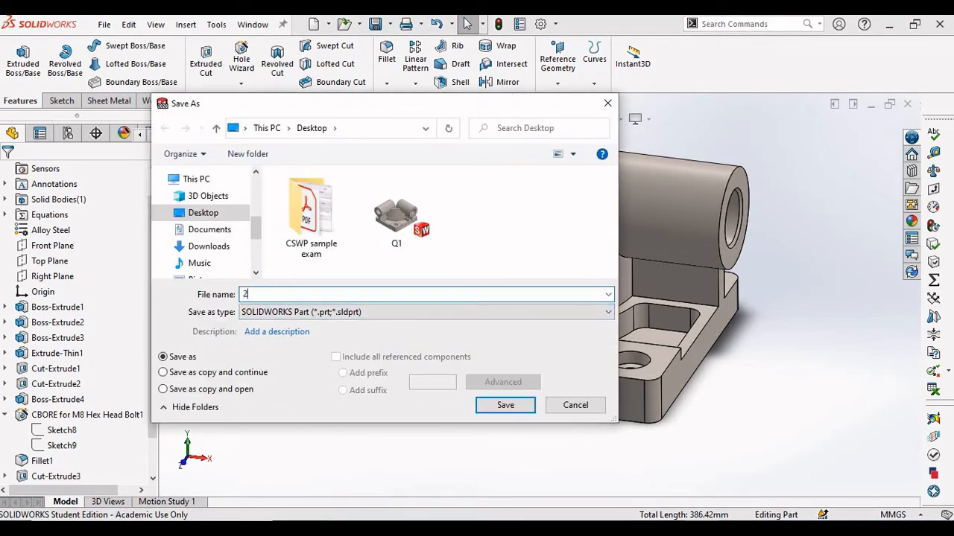
type("q")
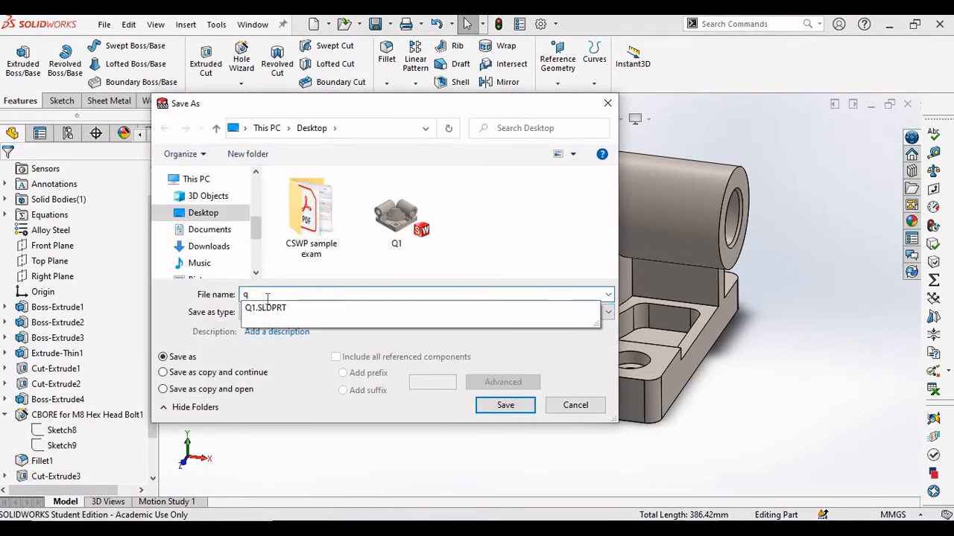
key("BackSpace")
type("Q2")
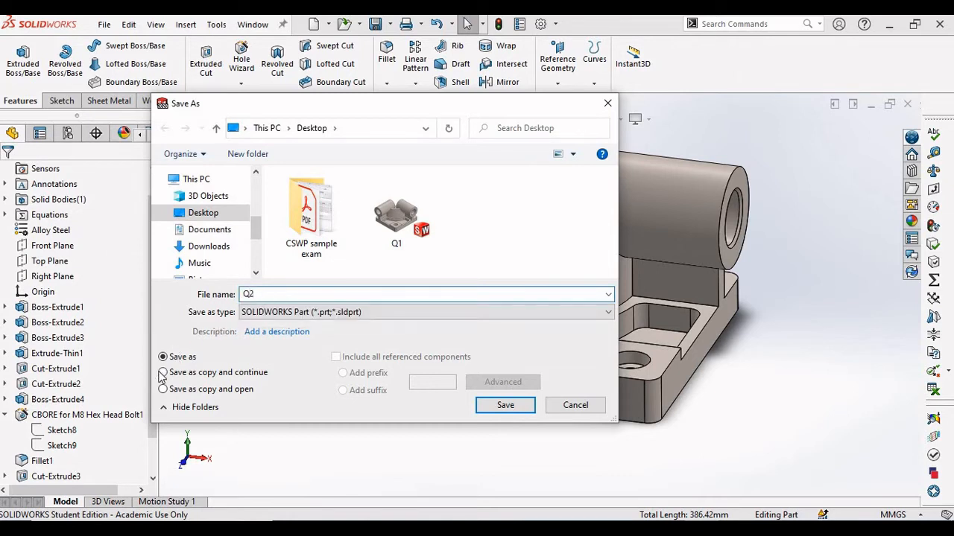
left_click(164, 389)
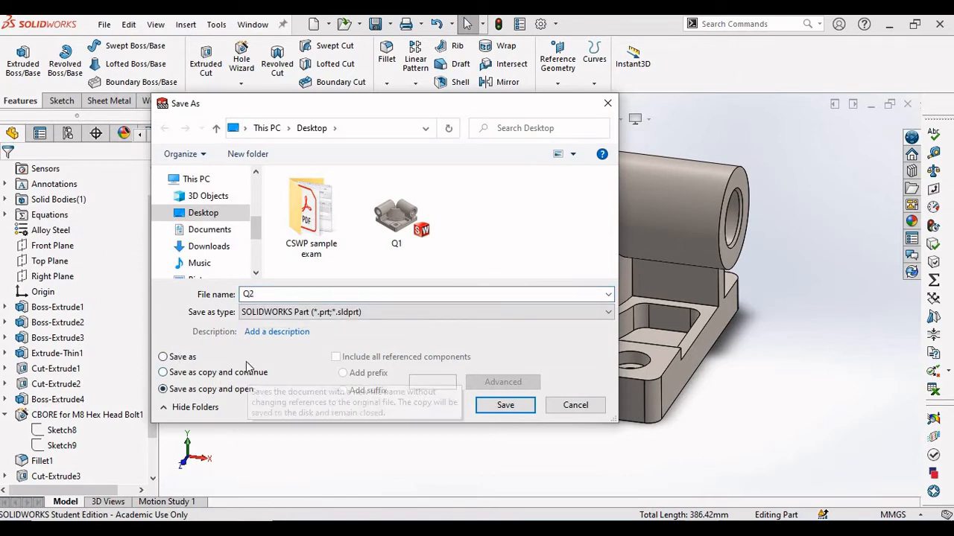
left_click(505, 405)
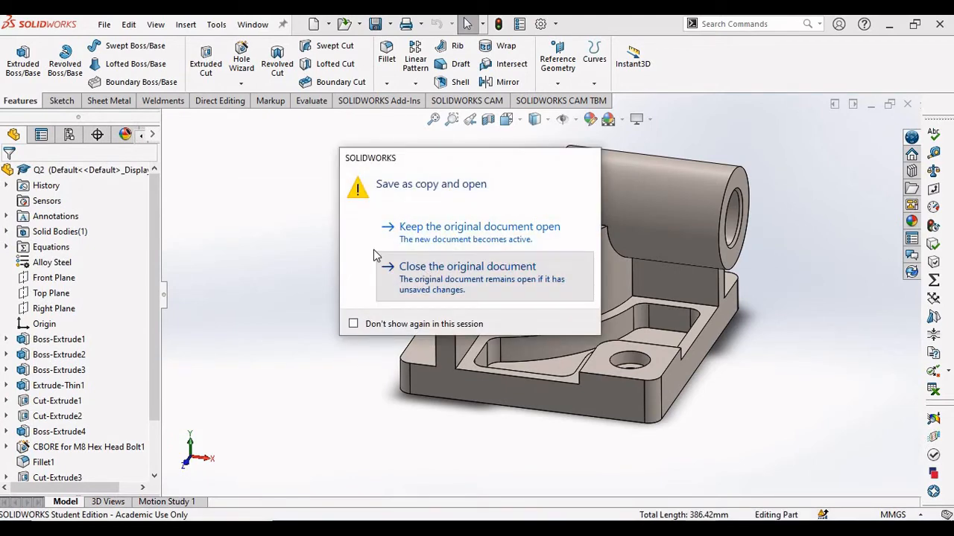
left_click(422, 271)
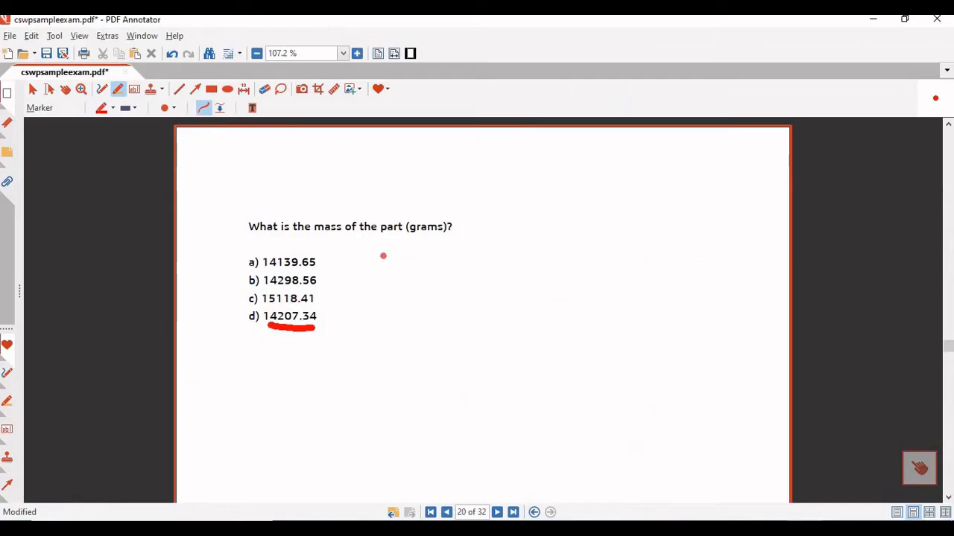
Review the stage 2 parameters in PDF Annotator, underlining the heading about updating the initial part and marking the counterbore hole specification
scroll(383, 256, "down", 10)
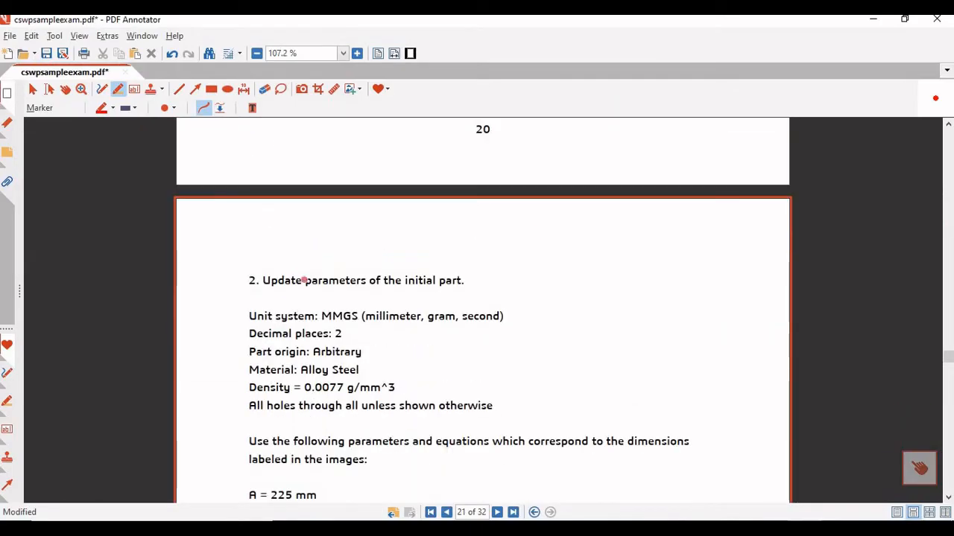
left_click_drag(270, 294, 382, 295)
scroll(366, 268, "down", 8)
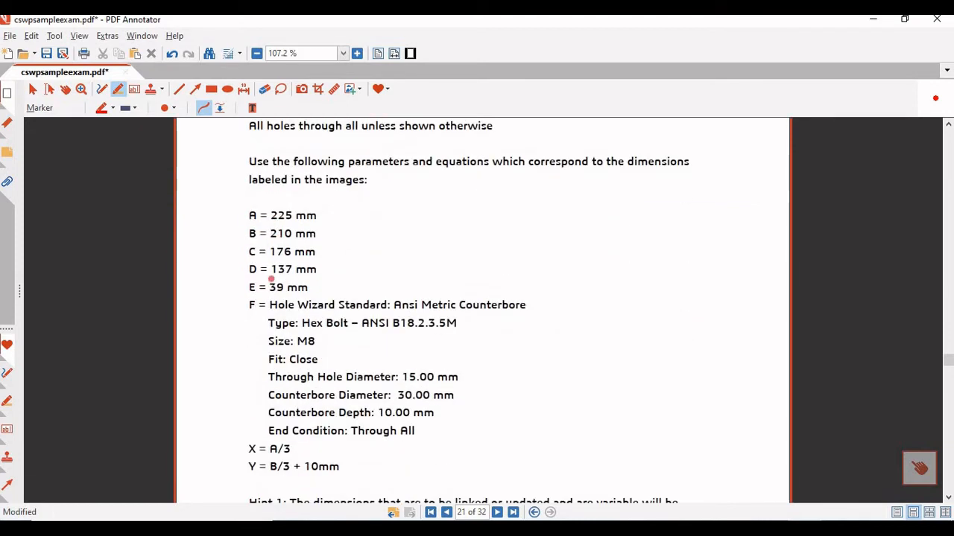
left_click_drag(497, 375, 498, 386)
left_click_drag(444, 412, 481, 401)
scroll(354, 317, "down", 1)
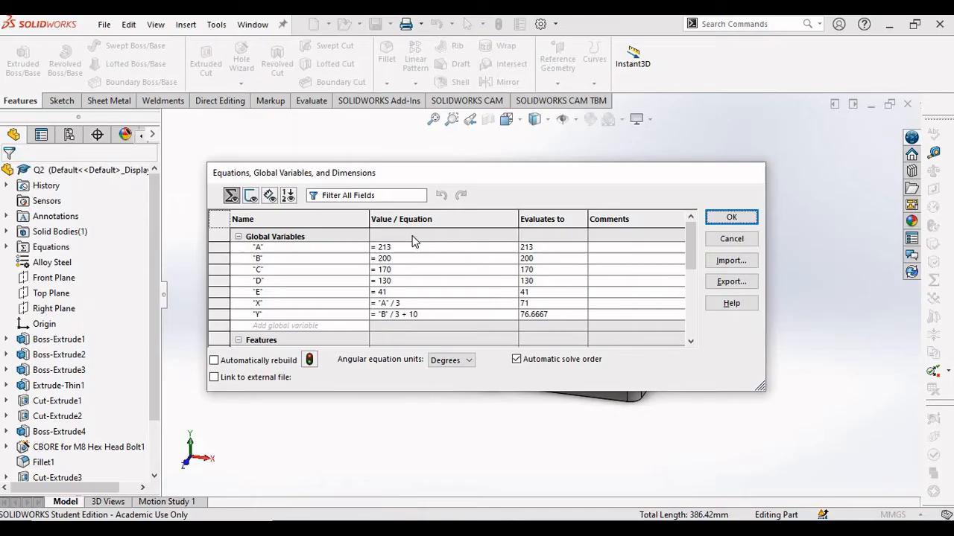
Set global variable A to 225 and B to 210 in the Q2 part's equations
left_click(401, 247)
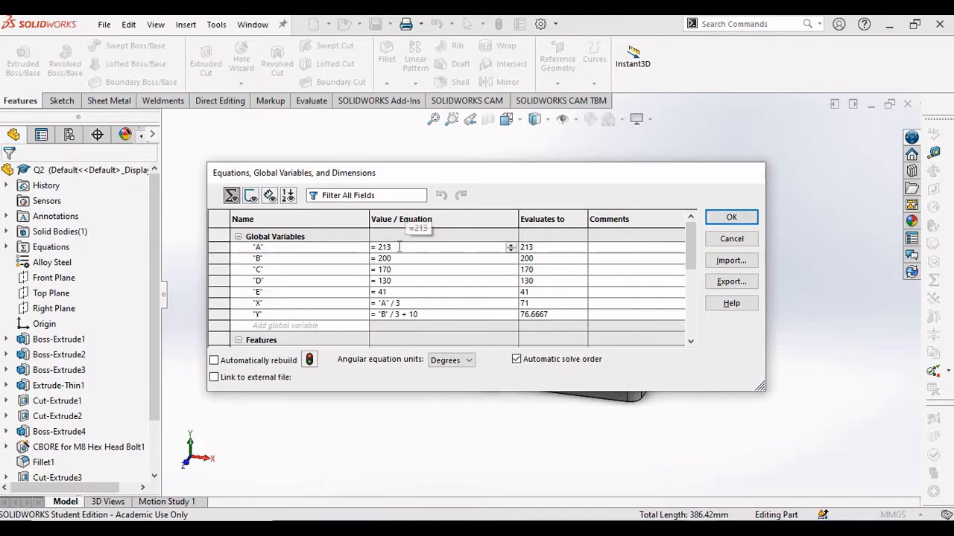
key("BackSpace")
key("BackSpace")
type("25")
key("Return")
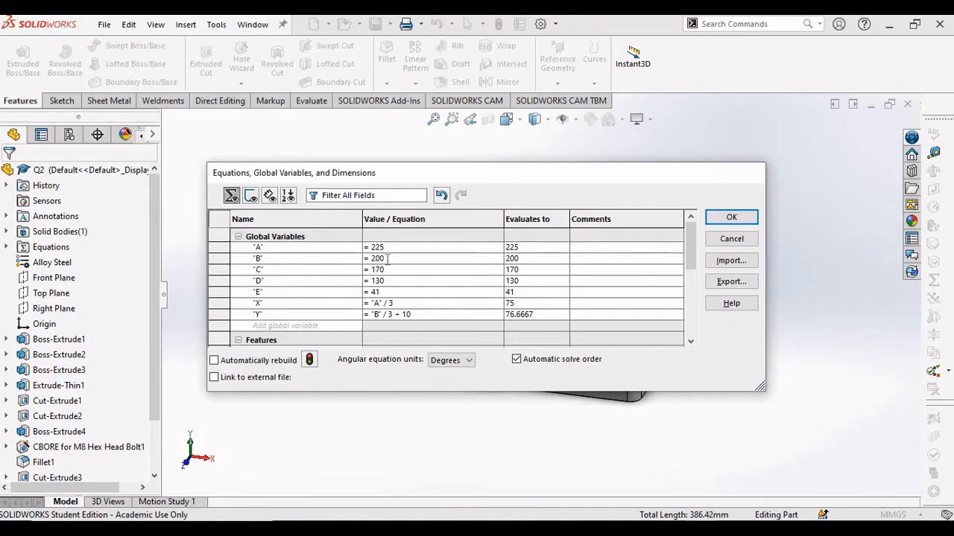
left_click(387, 258)
key("BackSpace")
key("BackSpace")
type("10")
key("Return")
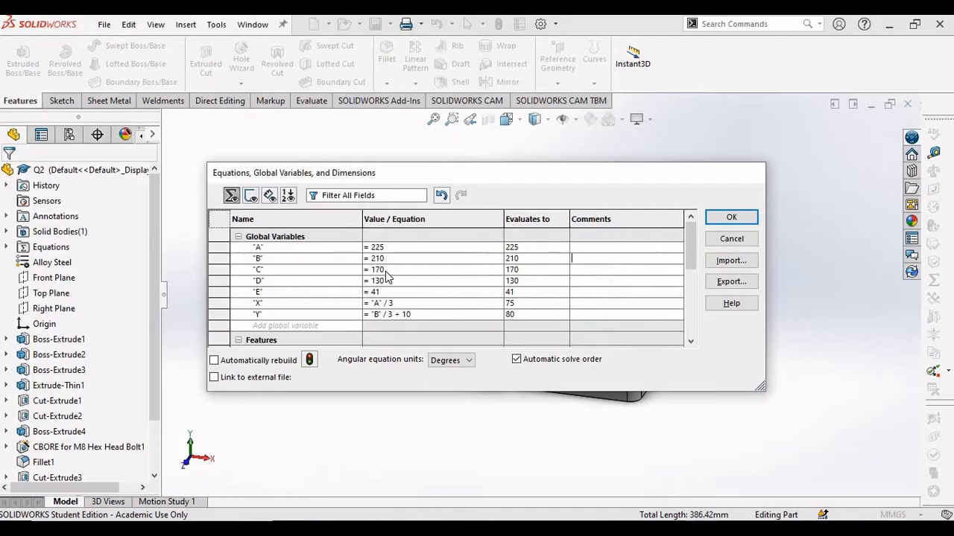
Set global variable C to 176 and D to 137 in the Q2 part's equations
left_click(387, 269)
key("BackSpace")
type("6")
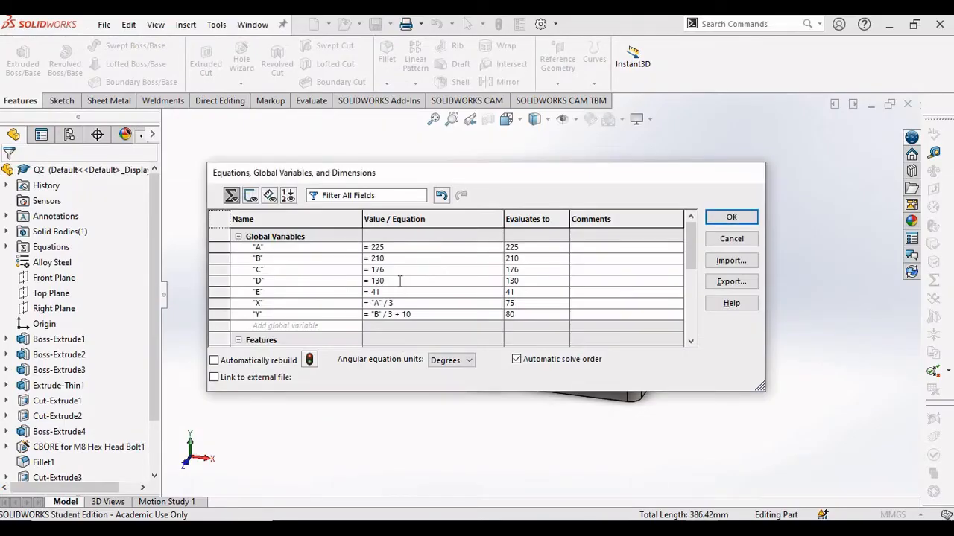
left_click(401, 281)
key("BackSpace")
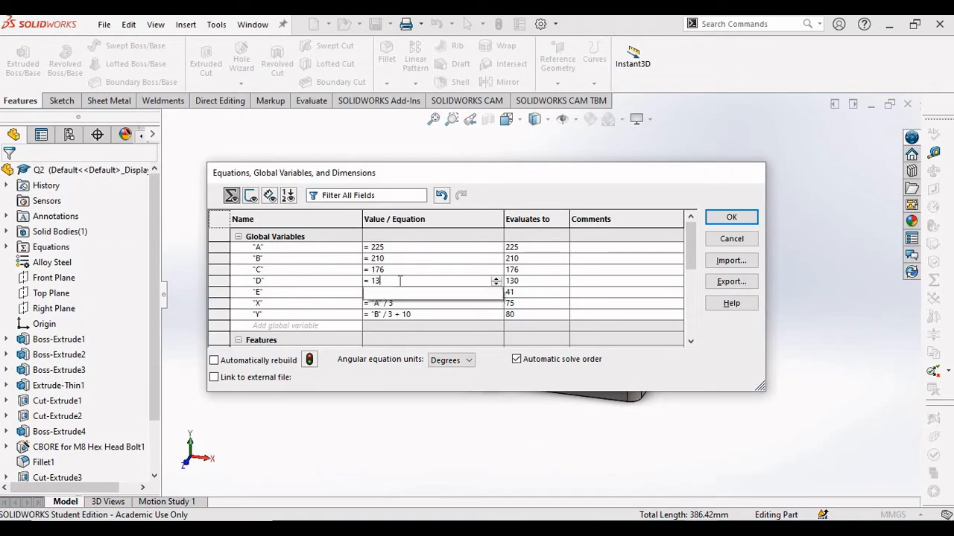
type("7")
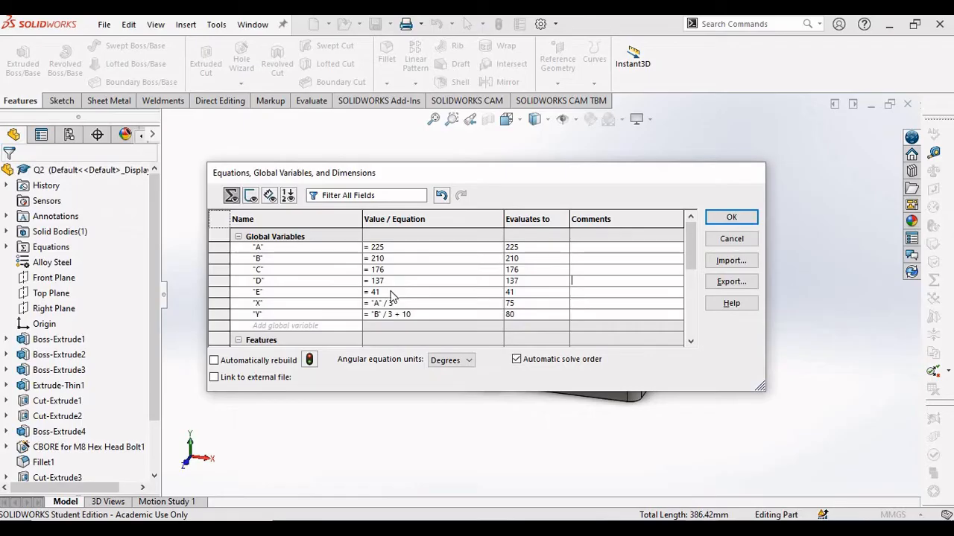
Set global variable E to 39, check the values against the exam PDF, and apply the equation changes
left_click(392, 292)
key("BackSpace")
key("BackSpace")
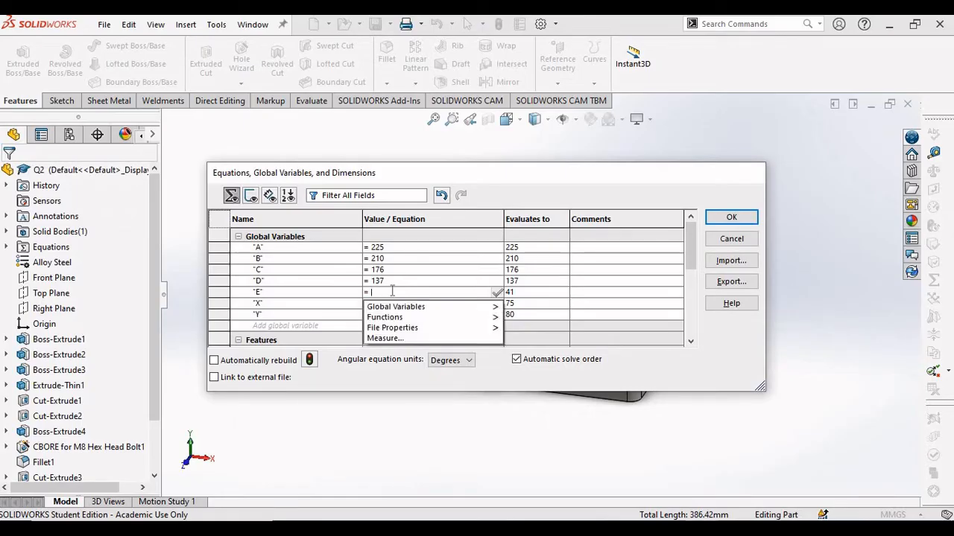
type("39")
key("Return")
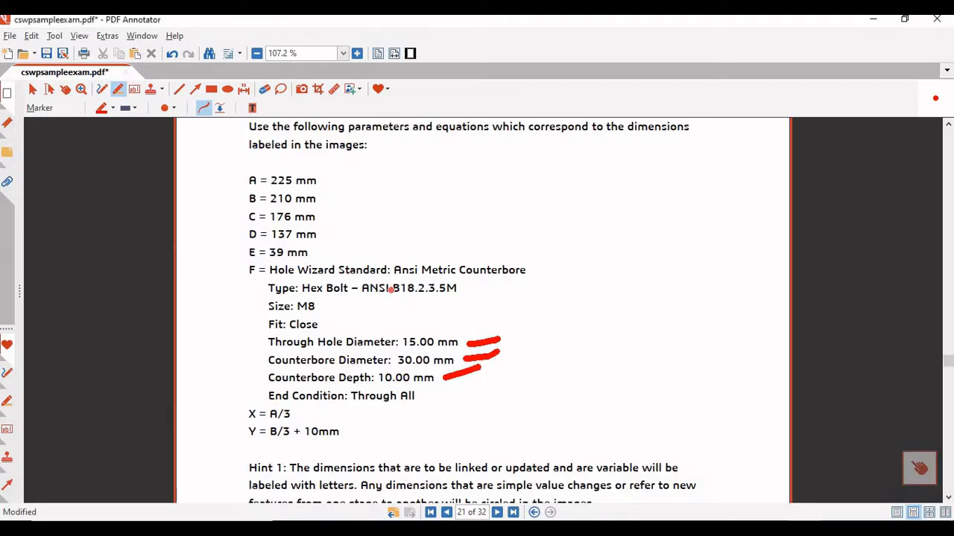
scroll(259, 366, "down", 1)
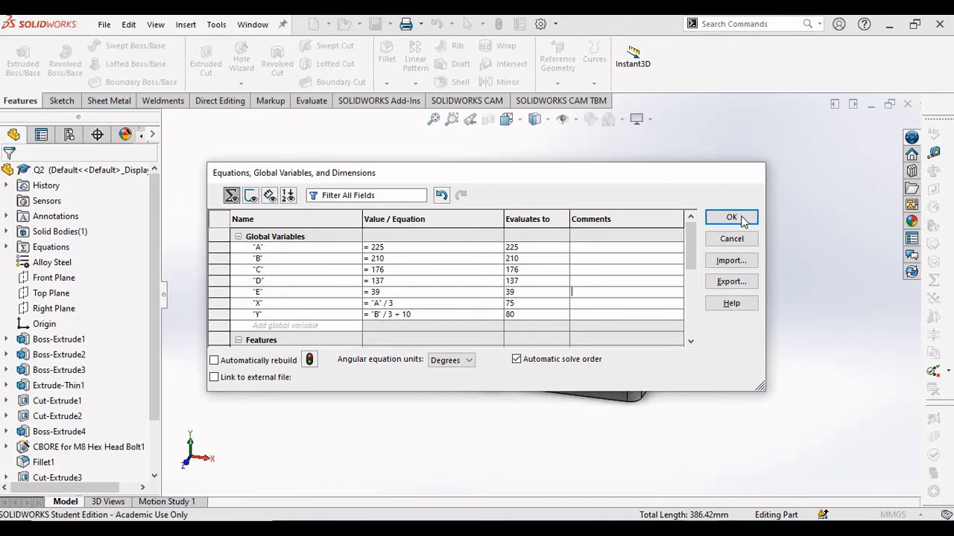
left_click(741, 221)
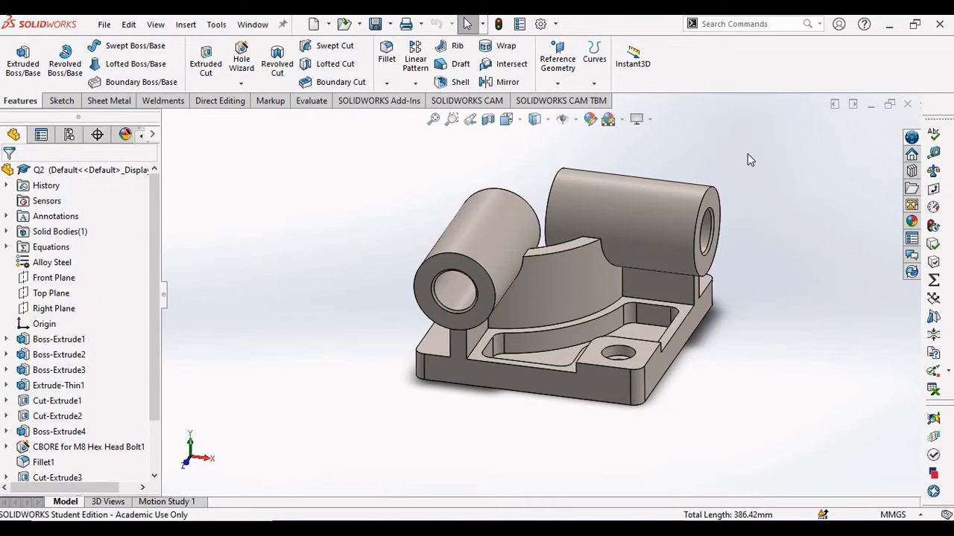
Evaluate the Q2 part's mass properties and find the stage 2 mass question in PDF Annotator
left_click(931, 178)
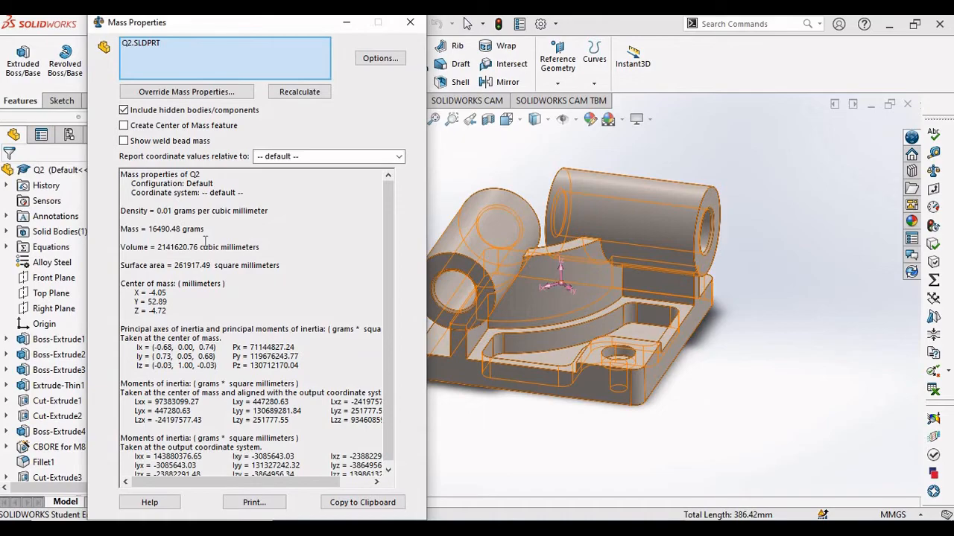
key("alt+Tab")
scroll(373, 287, "down", 10)
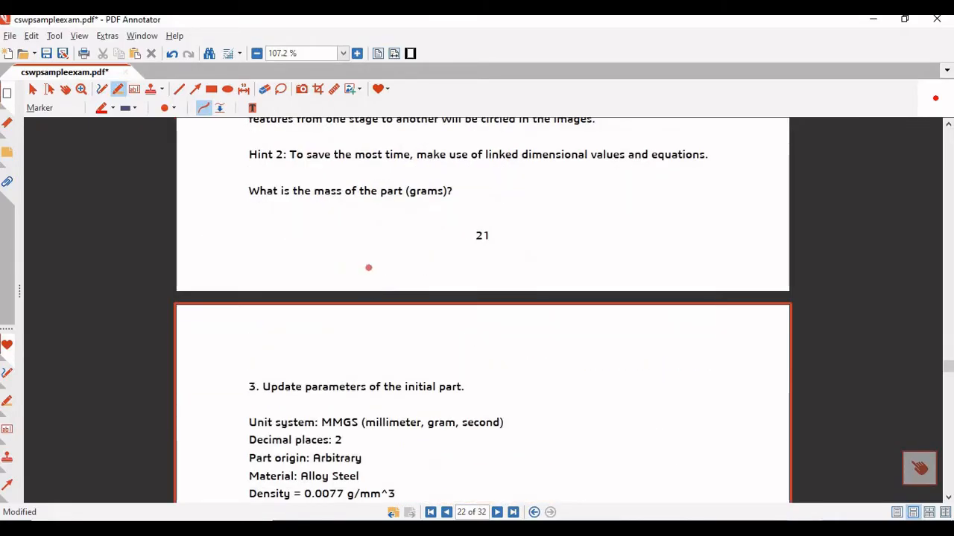
scroll(371, 252, "up", 1)
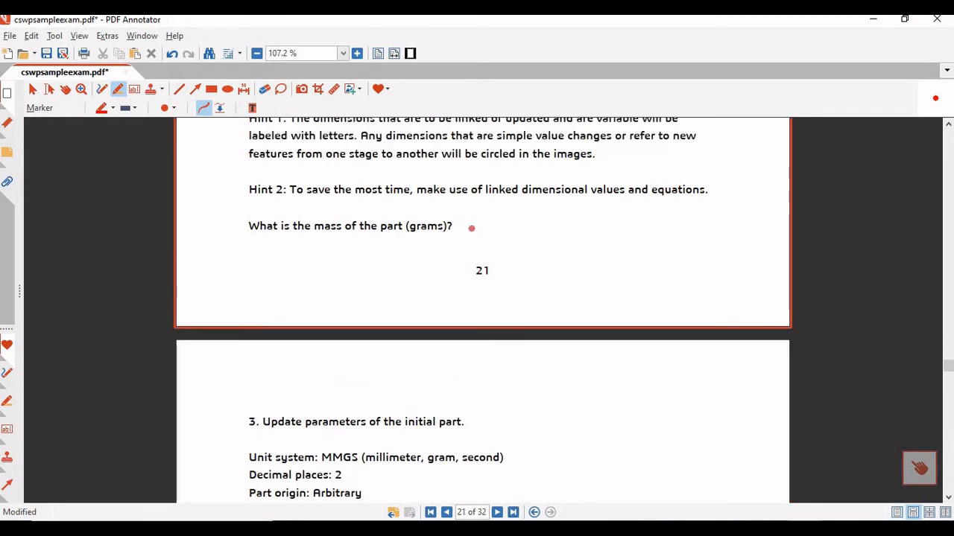
Handwrite 16490.48 beside the stage 2 mass question with the marker, erasing the wrong third digit
mouse_move(473, 220)
left_mouse_down()
mouse_move(470, 236)
mouse_move(519, 220)
mouse_move(513, 239)
mouse_move(513, 213)
left_mouse_up()
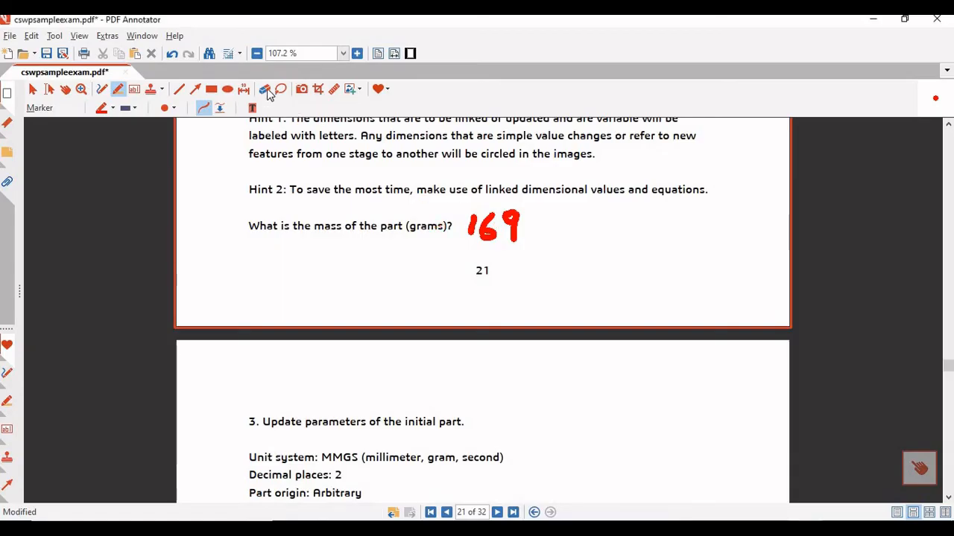
left_click(264, 89)
mouse_move(534, 214)
left_mouse_down()
mouse_move(511, 211)
mouse_move(514, 236)
left_mouse_up()
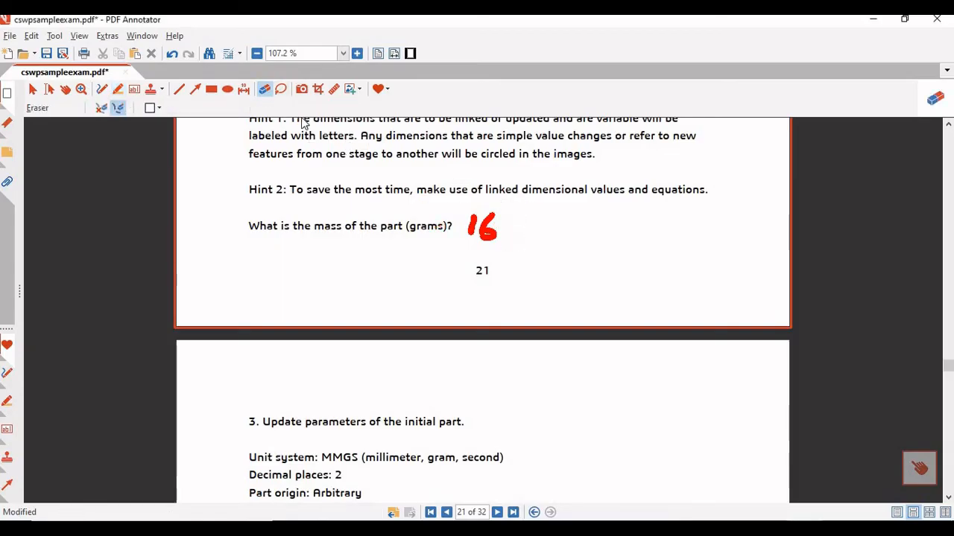
left_click(118, 88)
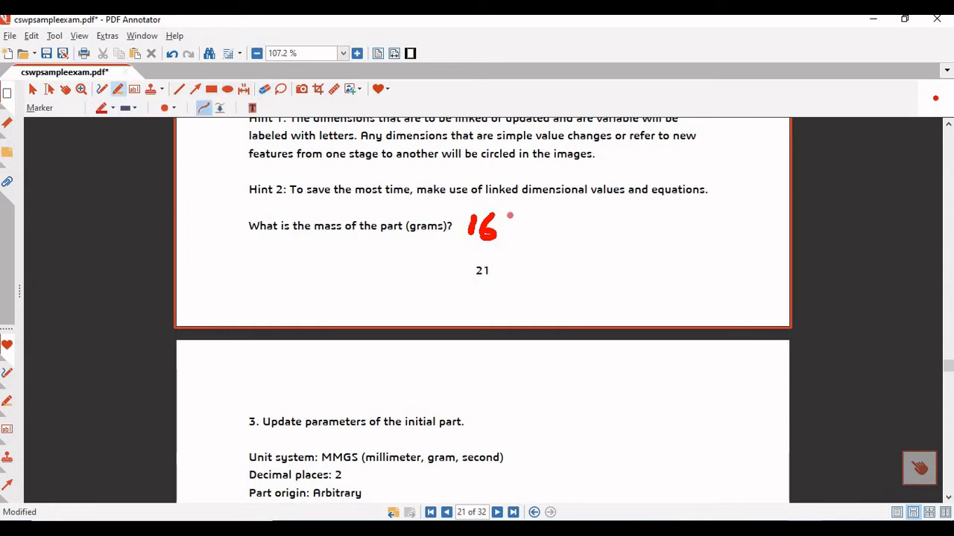
mouse_move(522, 215)
left_mouse_down()
mouse_move(532, 229)
mouse_move(524, 239)
left_mouse_up()
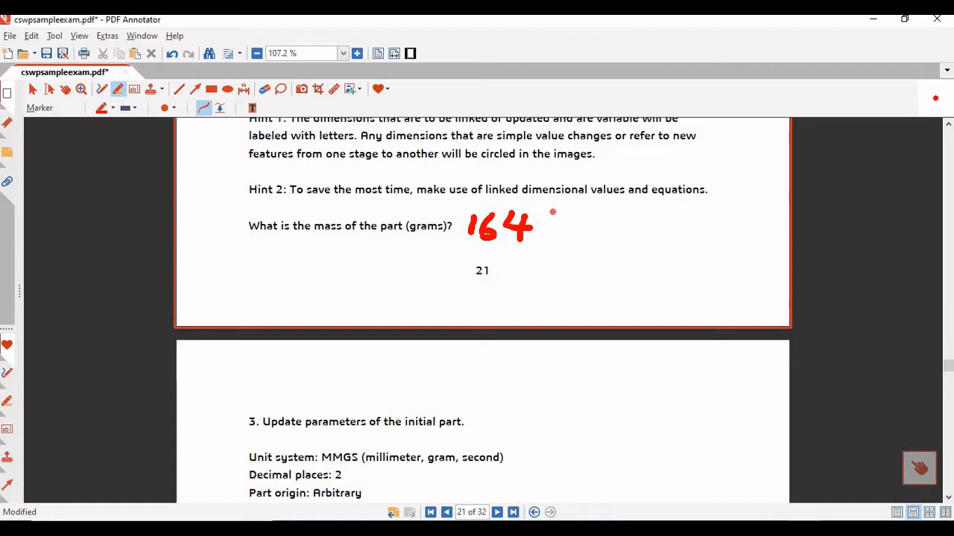
mouse_move(554, 211)
left_mouse_down()
mouse_move(541, 225)
mouse_move(558, 215)
mouse_move(552, 238)
mouse_move(569, 240)
mouse_move(586, 215)
left_mouse_up()
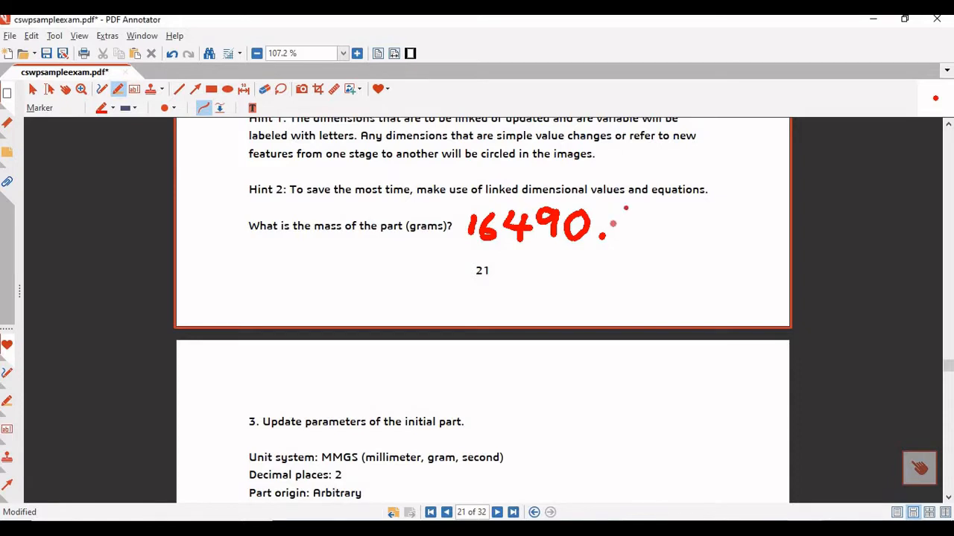
mouse_move(625, 209)
left_mouse_down()
mouse_move(639, 227)
mouse_move(630, 246)
left_mouse_up()
mouse_move(663, 207)
left_mouse_down()
mouse_move(669, 223)
mouse_move(655, 233)
left_mouse_up()
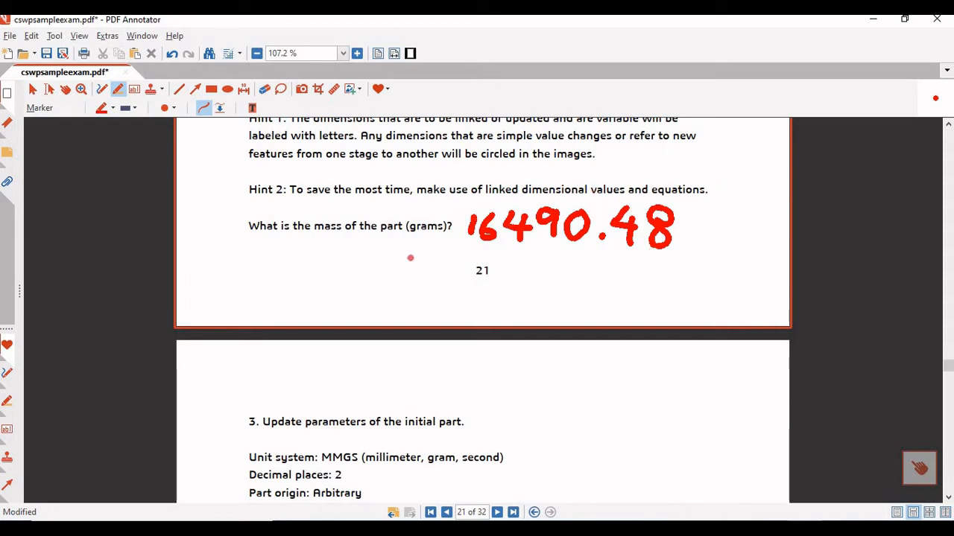
Return to SOLIDWORKS and close the mass properties results
key("alt+Tab")
key("alt+Tab")
key("alt+Tab")
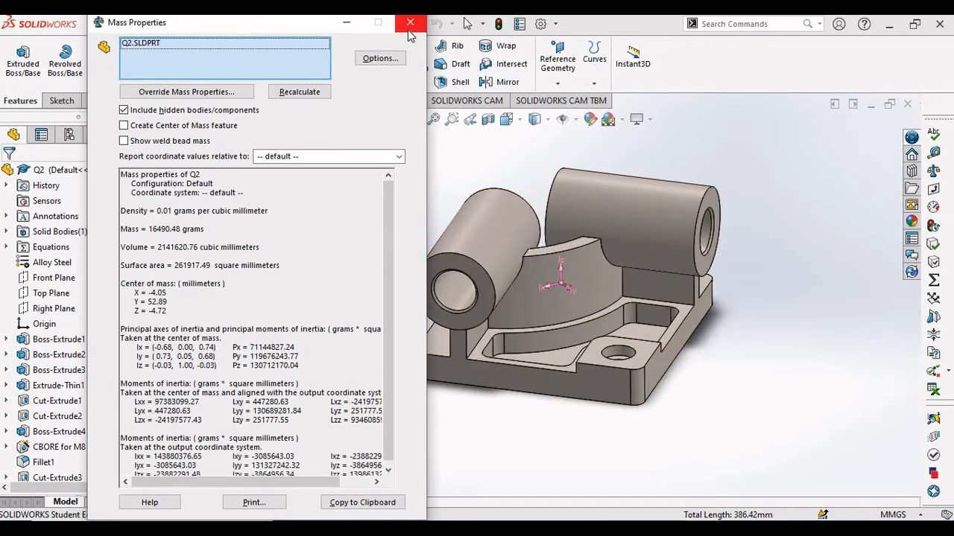
left_click(409, 22)
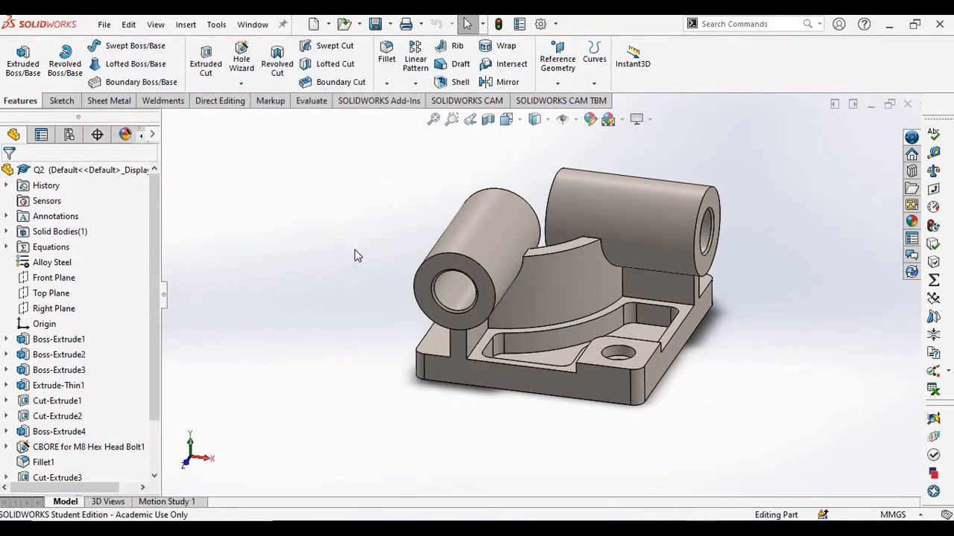
Save the part to the Desktop as a copy named Q3 and open it, closing the original document
left_click(104, 25)
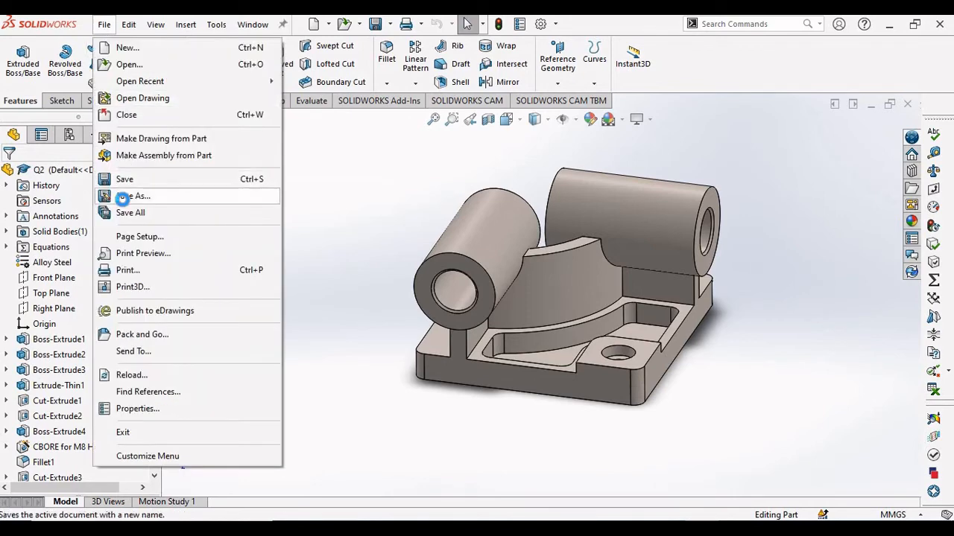
left_click(125, 196)
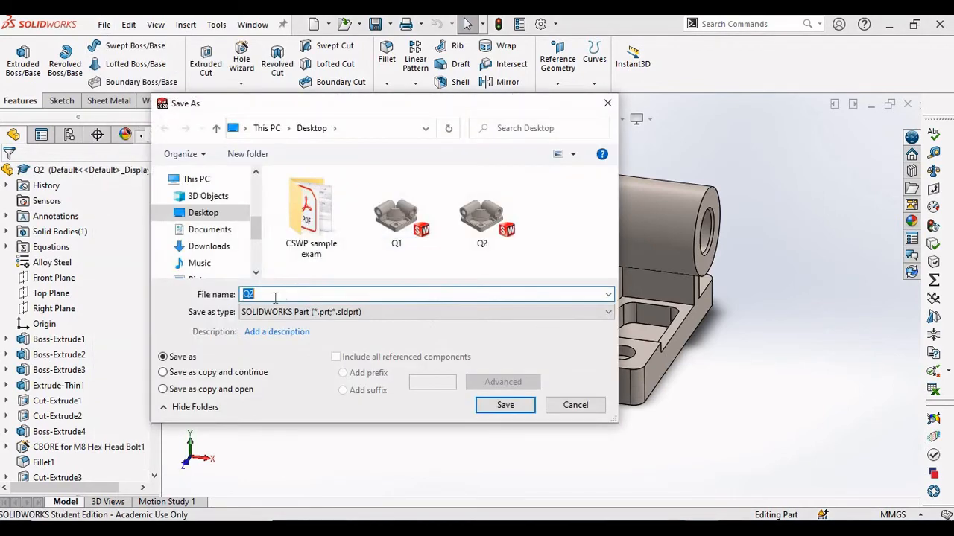
key("BackSpace")
type("3")
left_click(163, 389)
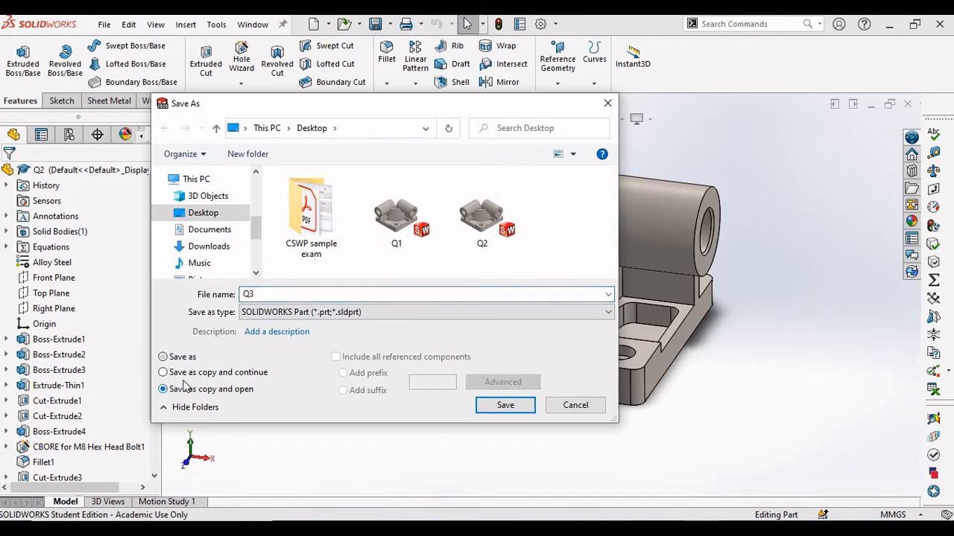
left_click(507, 407)
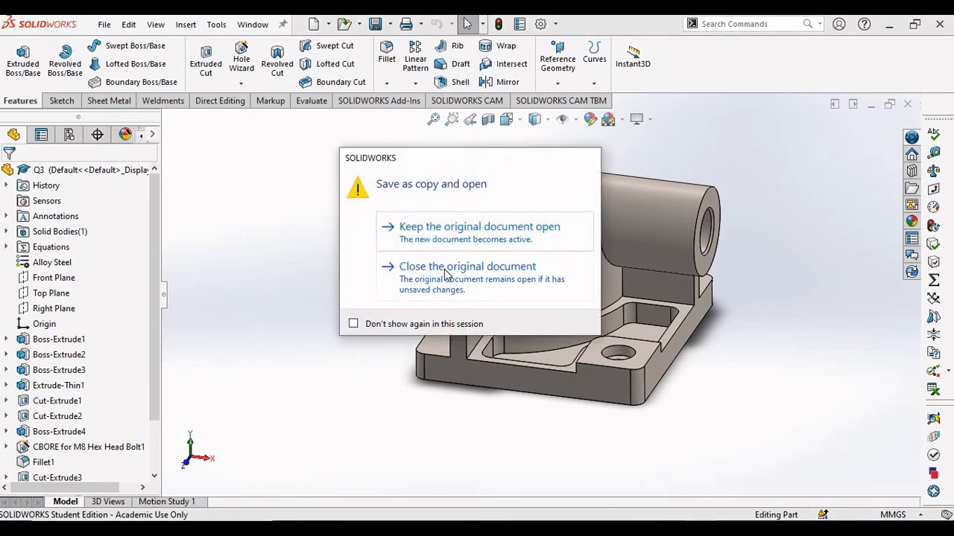
left_click(445, 268)
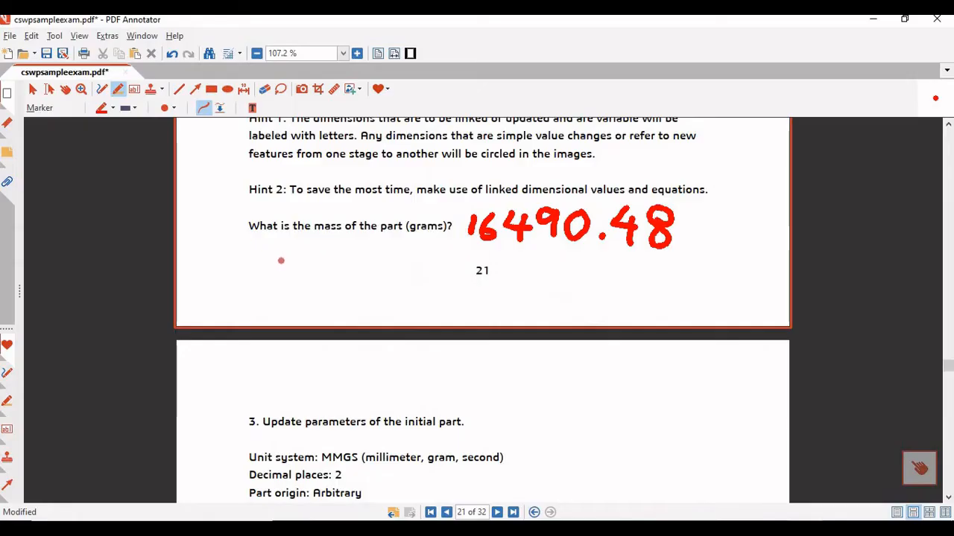
Review the stage 3 parameters in PDF Annotator, underlining "Update parameters" and marking the through hole diameter, counterbore diameter and counterbore depth
scroll(277, 258, "down", 6)
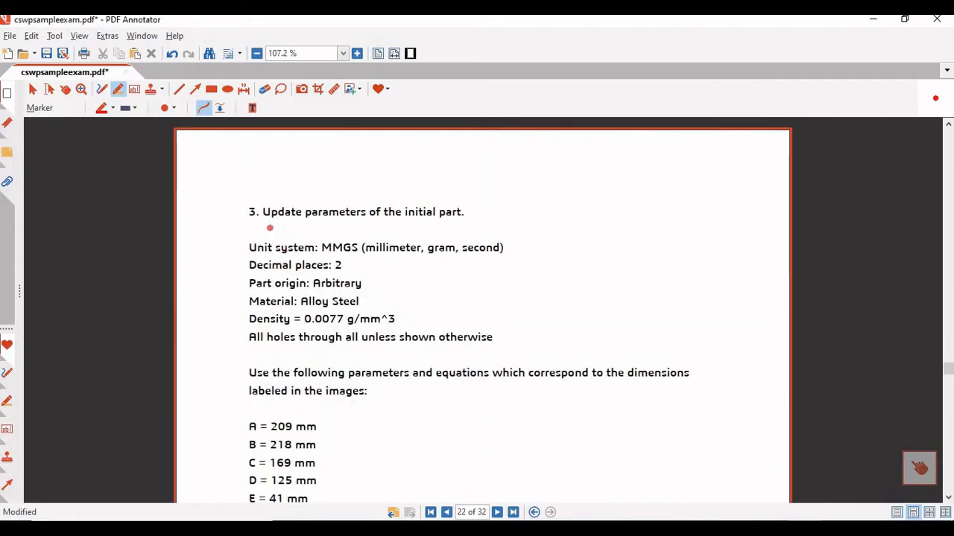
left_click_drag(267, 227, 343, 228)
scroll(328, 232, "down", 1)
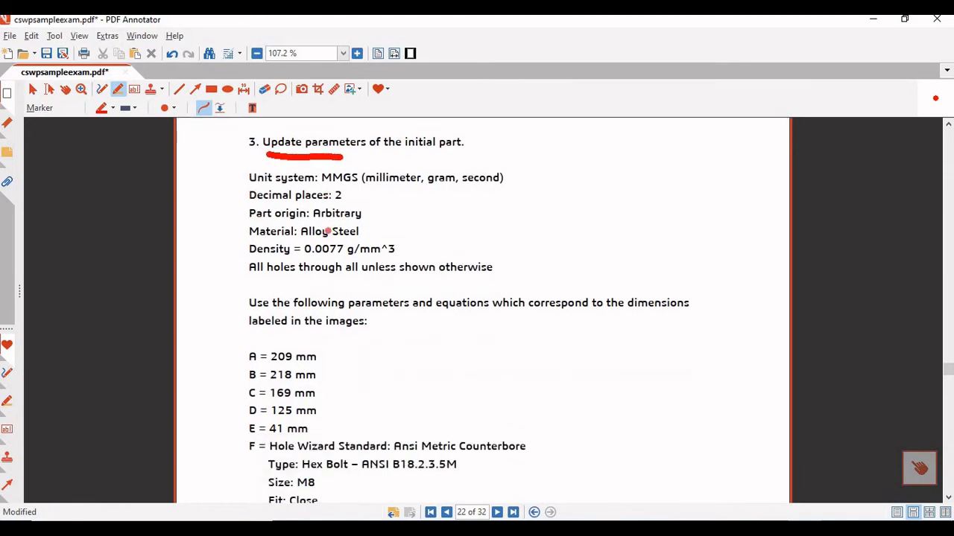
scroll(328, 232, "down", 2)
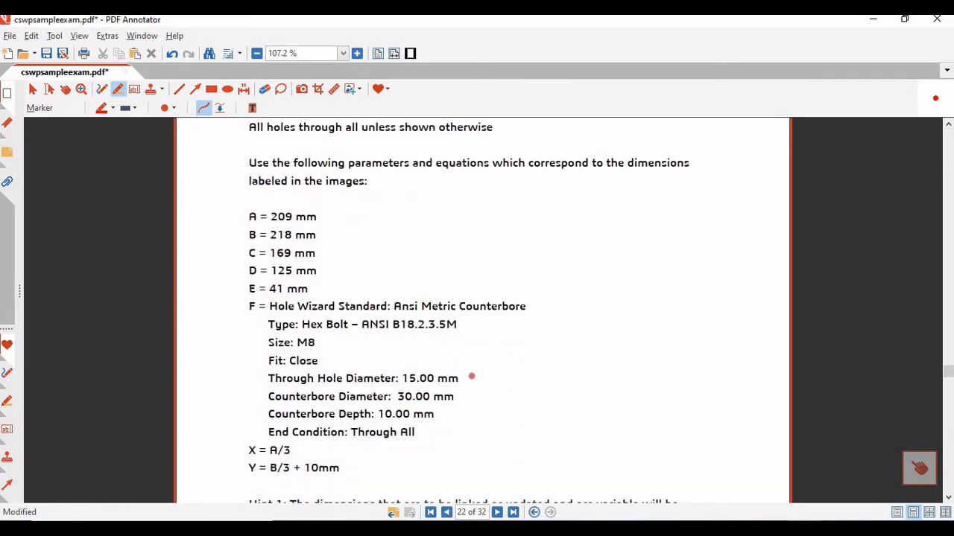
left_click_drag(471, 377, 512, 365)
left_click_drag(468, 398, 503, 387)
left_click_drag(447, 417, 478, 409)
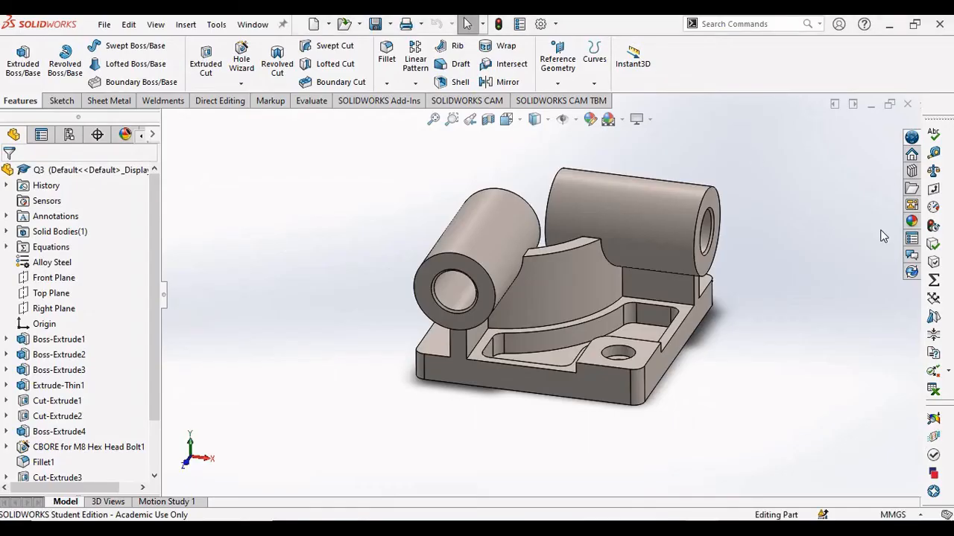
Open the Q3 part's equations in SOLIDWORKS and set global variable A to 209
left_click(933, 279)
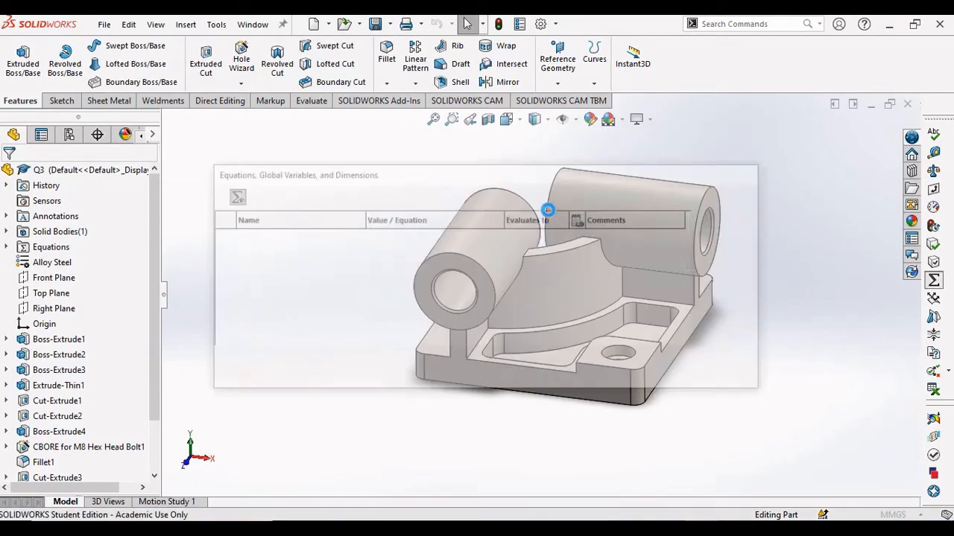
key("alt+Tab")
key("alt+Tab")
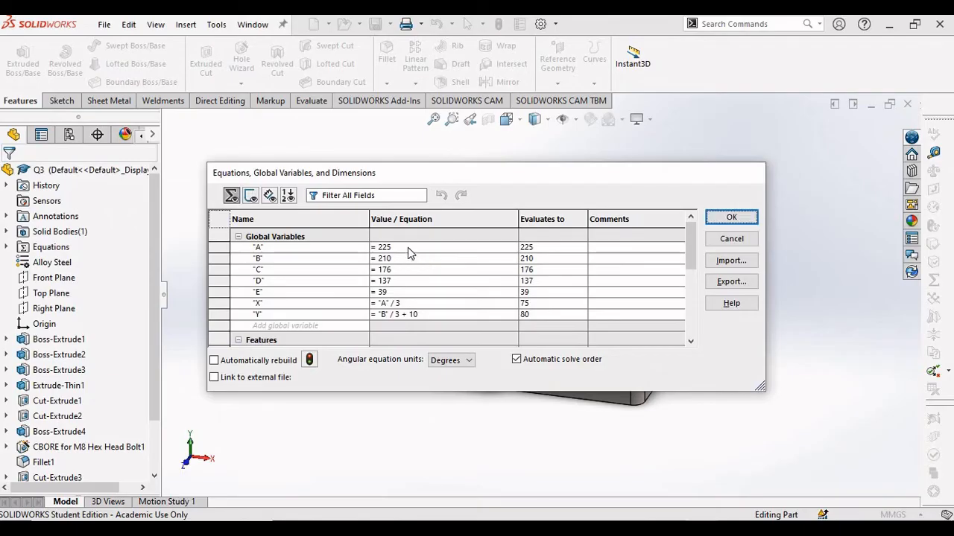
left_click(409, 247)
key("BackSpace")
key("BackSpace")
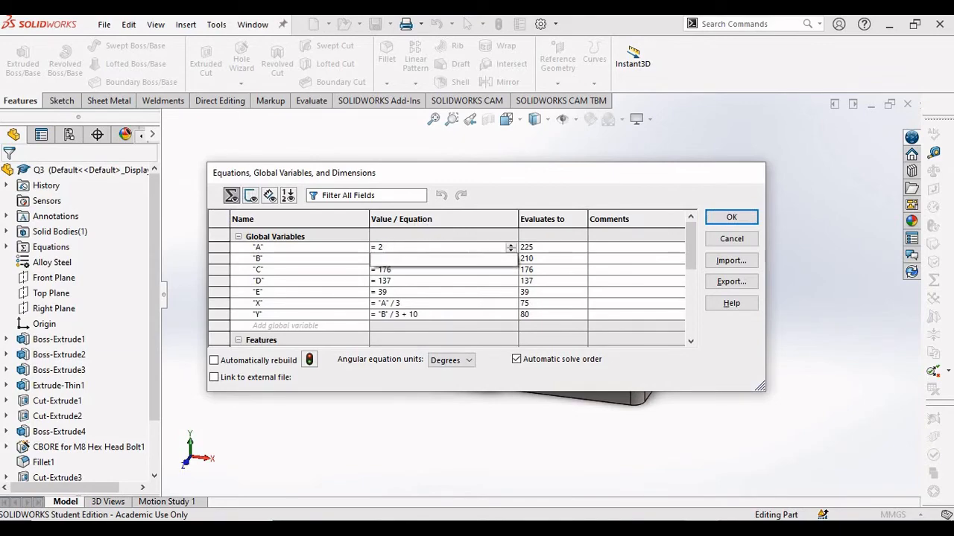
type("09")
Check the stage 3 parameters in the exam PDF and set global variable B to 218
key("alt+Tab")
key("alt+Tab")
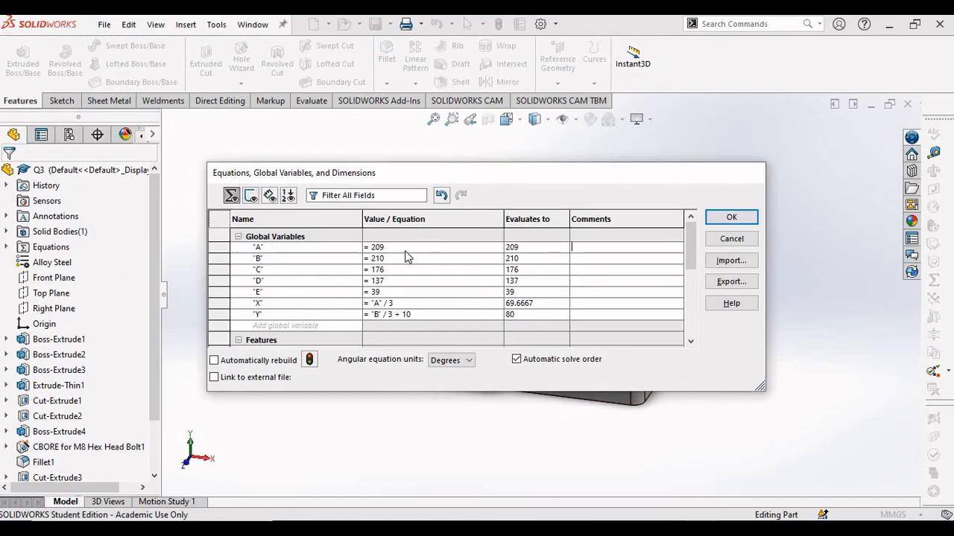
left_click(400, 258)
key("BackSpace")
type("8")
key("Tab")
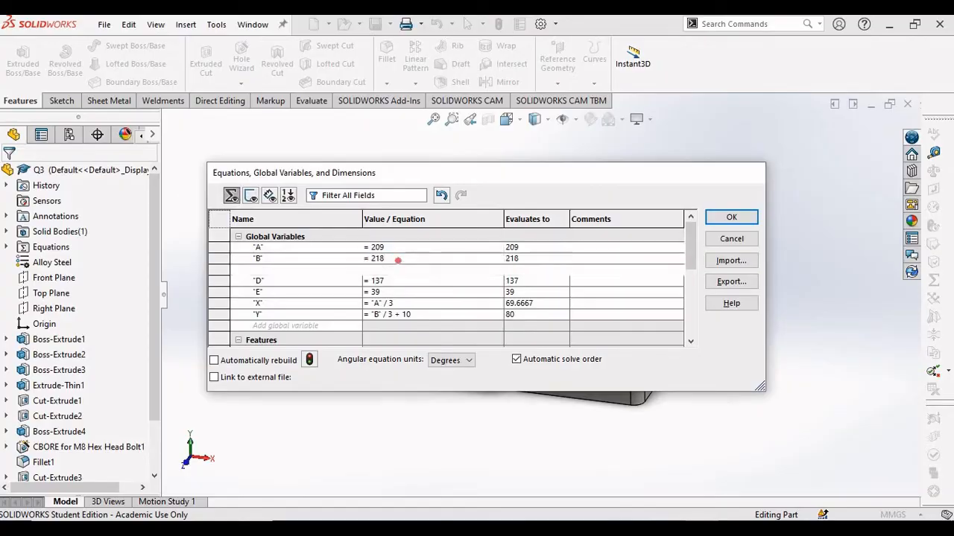
Check the C value in the exam PDF and set global variable C to 169
key("alt+Tab")
key("alt+Tab")
left_click(409, 271)
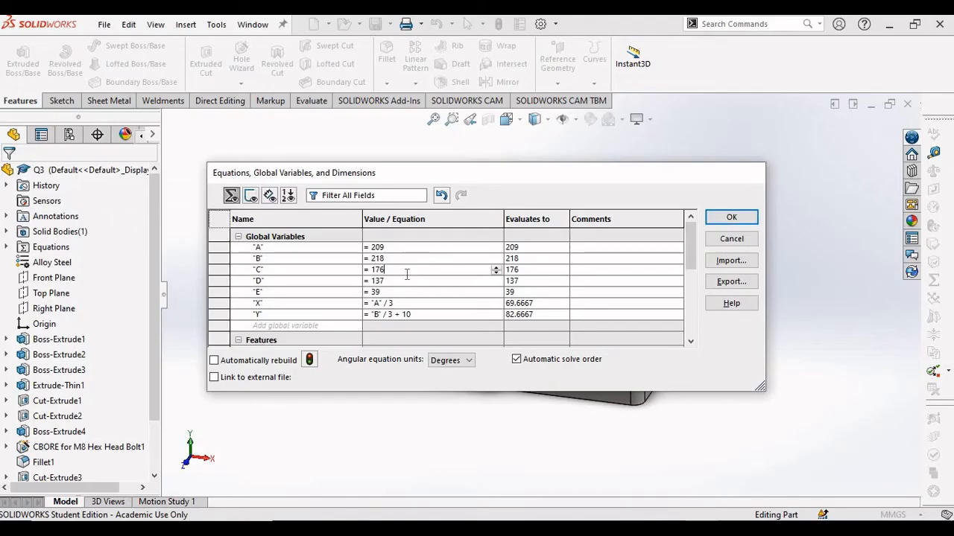
key("BackSpace")
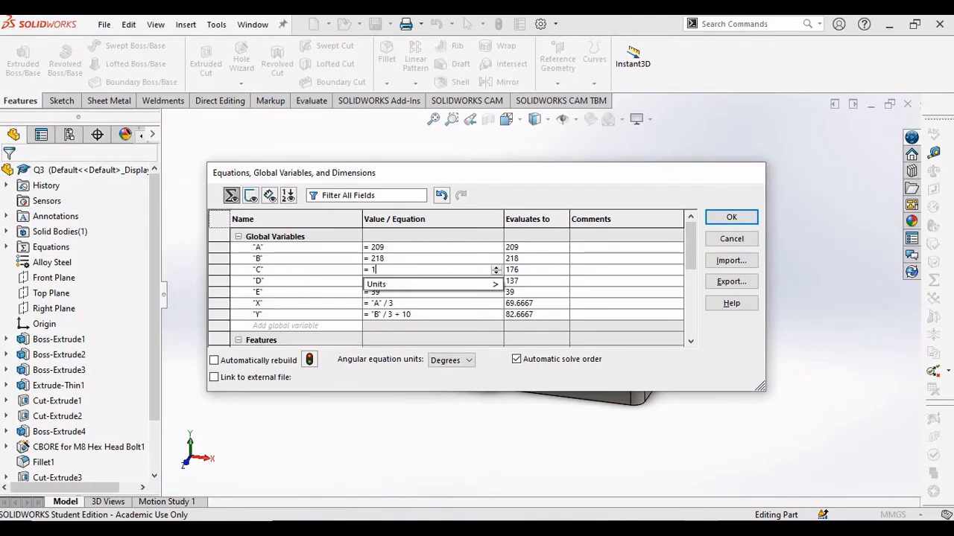
Check the D value in the exam PDF and set global variable D to 125
key("alt+Tab")
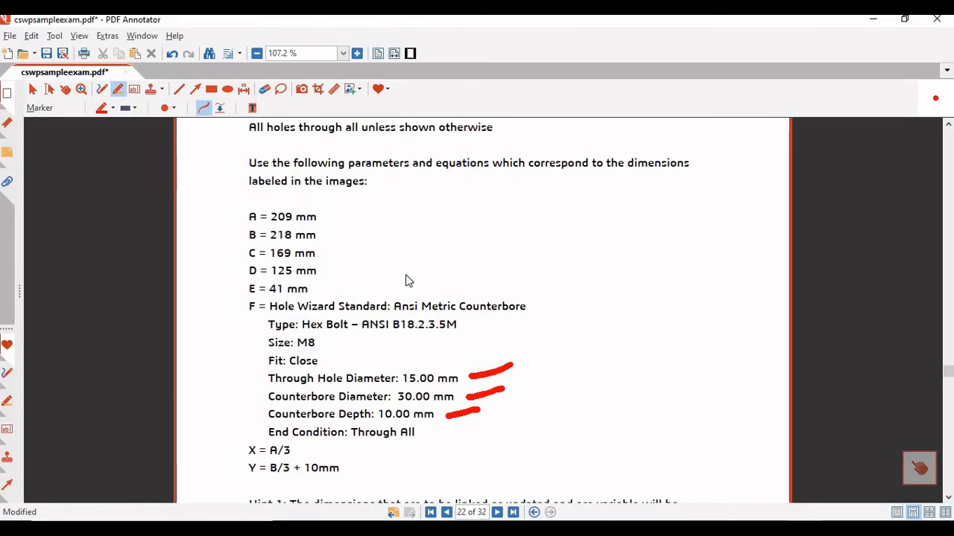
key("alt+Tab")
left_click(409, 281)
key("BackSpace")
key("BackSpace")
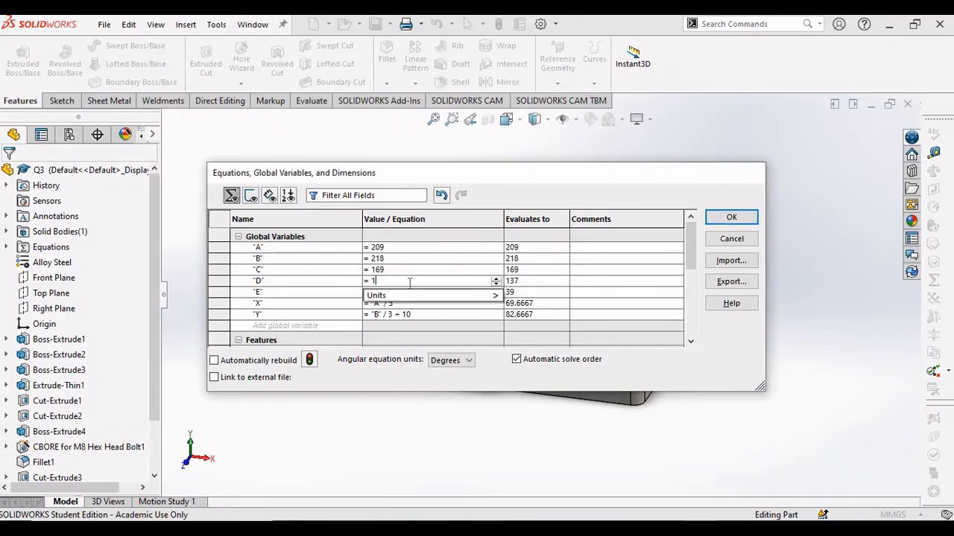
type("25")
key("Return")
Check the E value in the exam PDF and set global variable E to 41
key("alt+Tab")
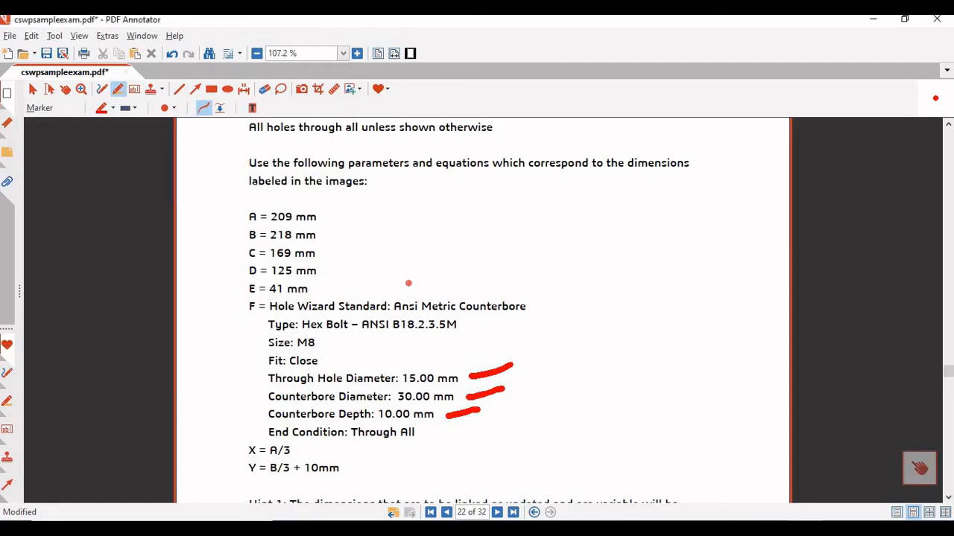
key("alt+Tab")
left_click(407, 292)
key("BackSpace")
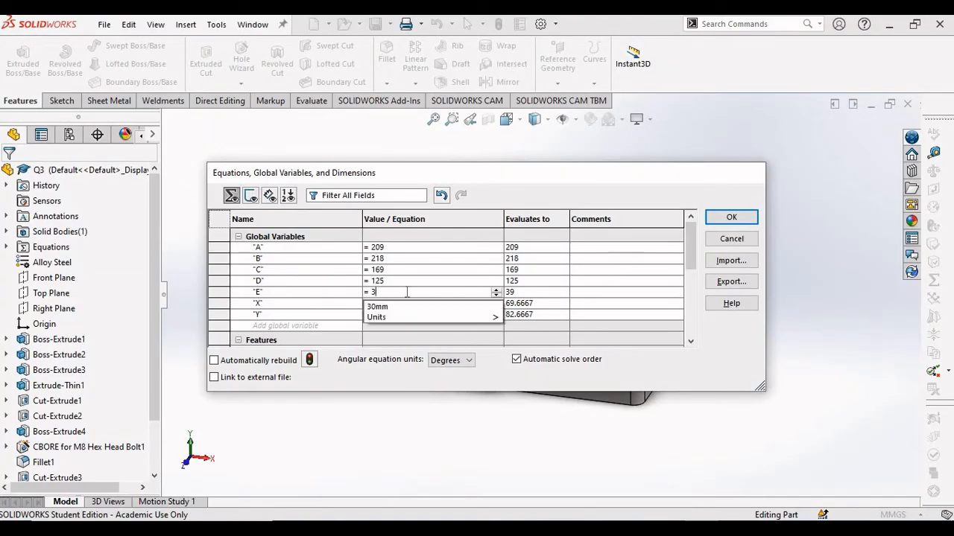
key("BackSpace")
type("41")
key("Return")
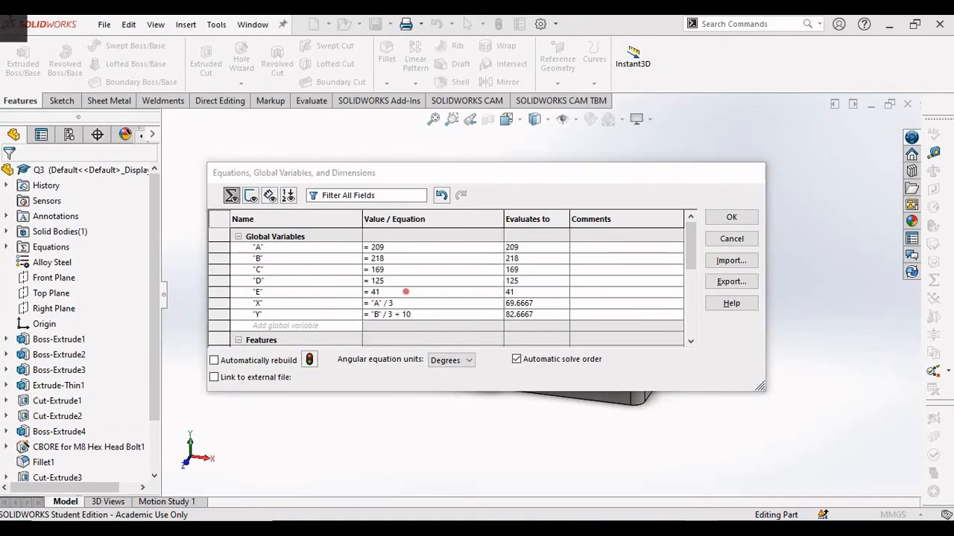
Compare the X and Y equations with the exam PDF and apply the updated global variables to the Q3 part
key("alt+Tab")
scroll(303, 362, "down", 1)
key("alt+Tab")
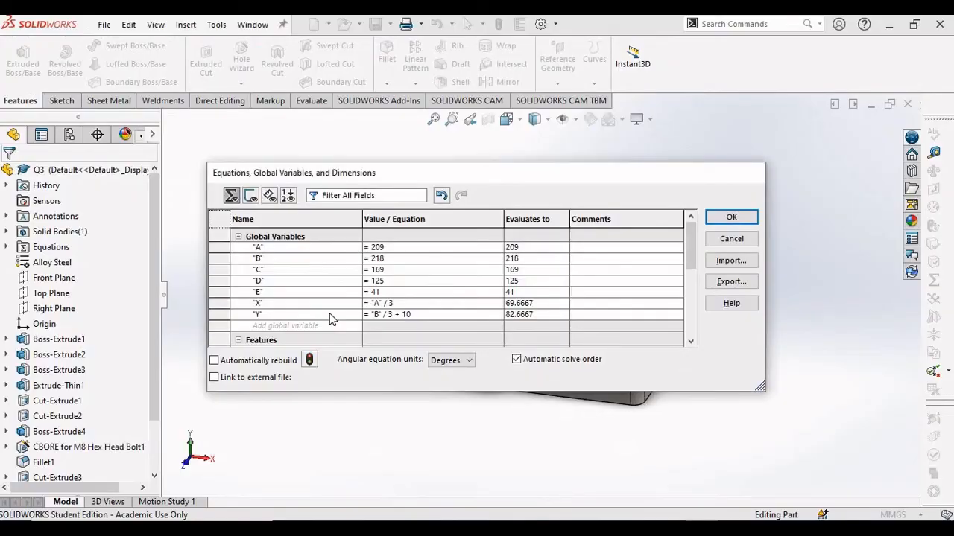
left_click(727, 219)
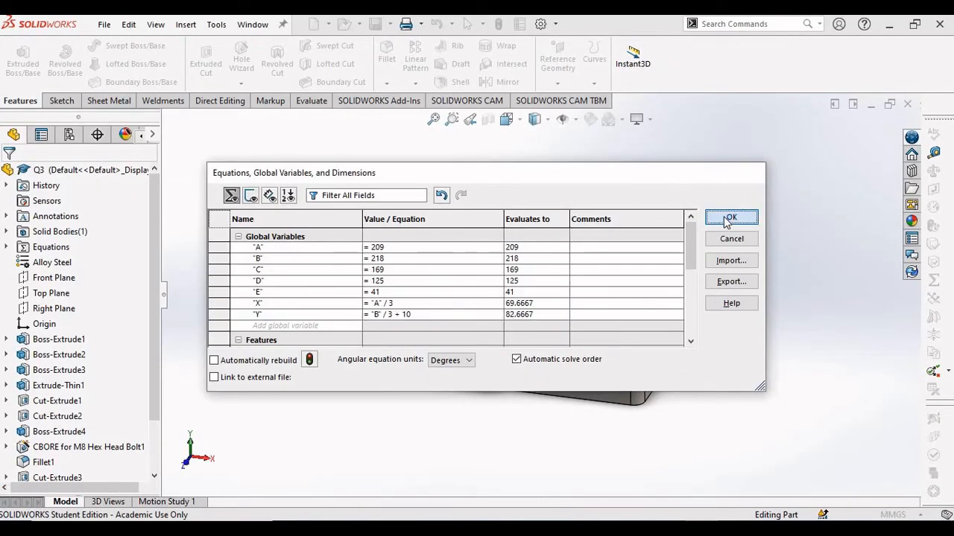
left_click(728, 220)
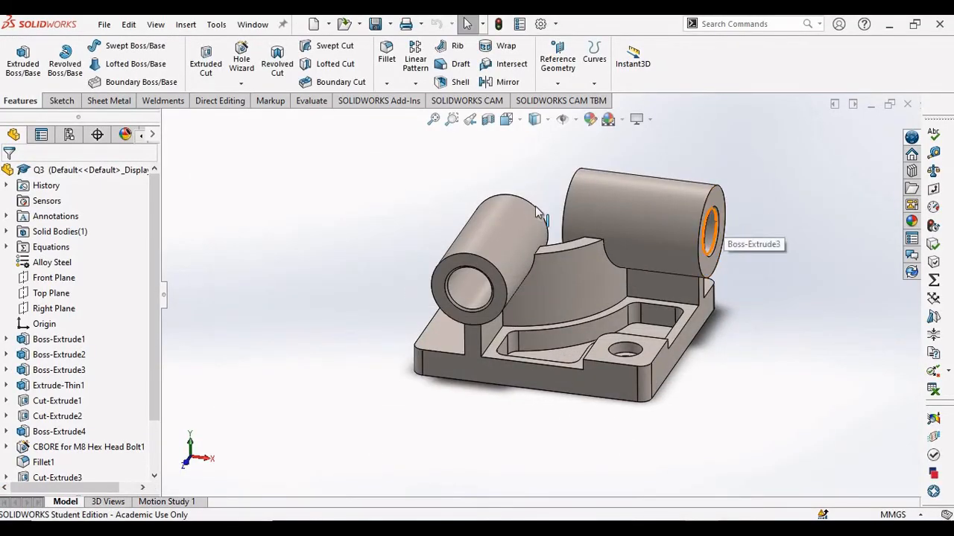
Evaluate the Q3 part's mass properties and handwrite 15100.46 beside the mass question on page 22 of the exam PDF in PDF Annotator
left_click(932, 170)
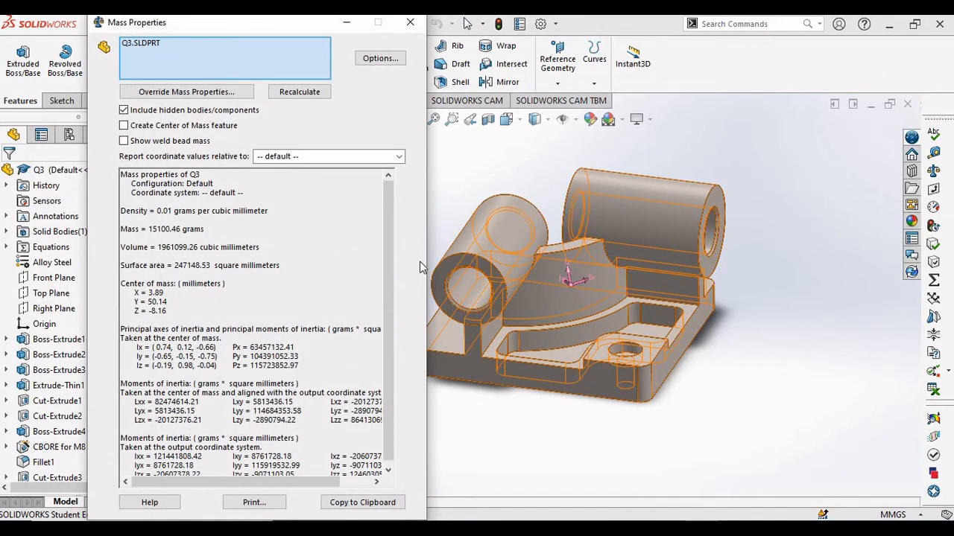
left_click(793, 350)
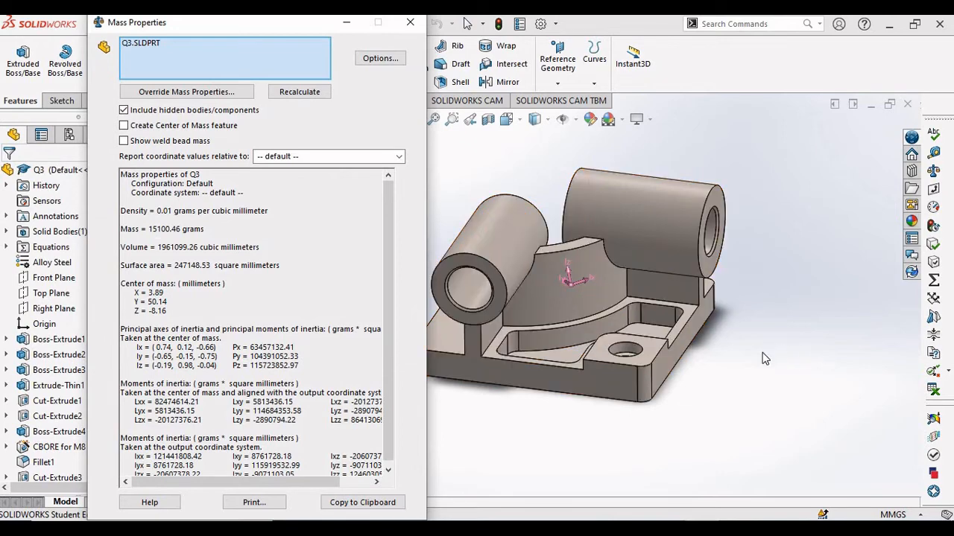
key("alt+Tab")
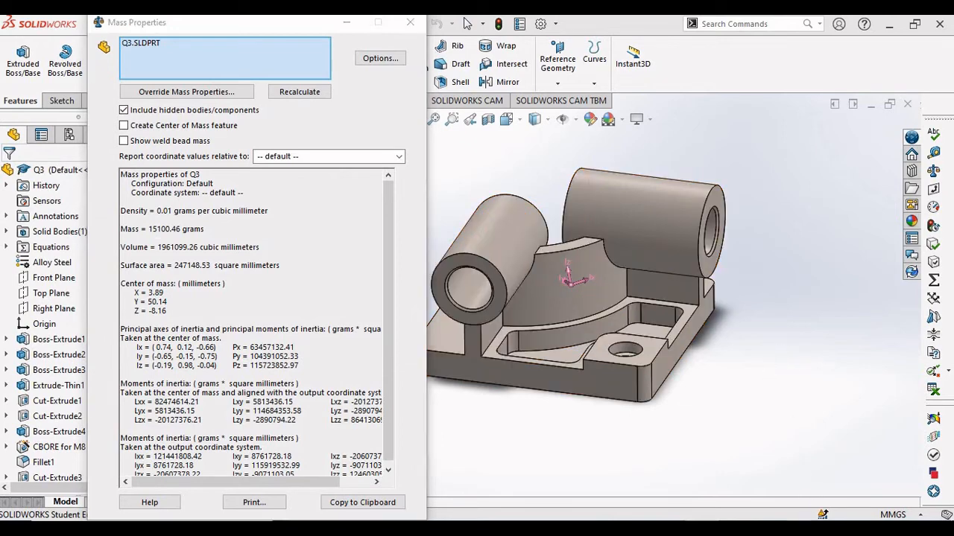
scroll(504, 350, "down", 7)
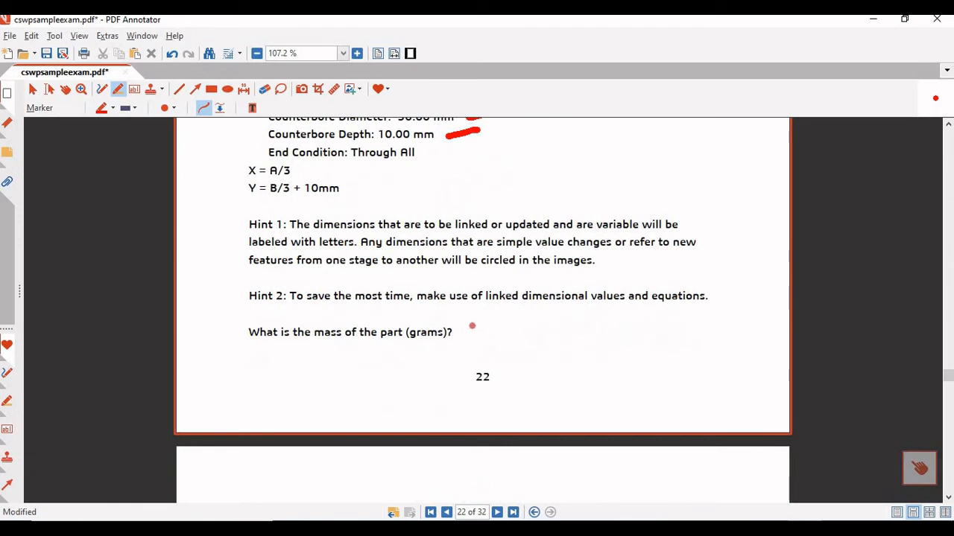
mouse_move(484, 327)
left_mouse_down()
mouse_move(474, 353)
mouse_move(499, 322)
mouse_move(512, 325)
mouse_move(503, 350)
mouse_move(531, 347)
mouse_move(544, 327)
mouse_move(561, 343)
mouse_move(560, 317)
mouse_move(616, 318)
mouse_move(631, 332)
left_mouse_up()
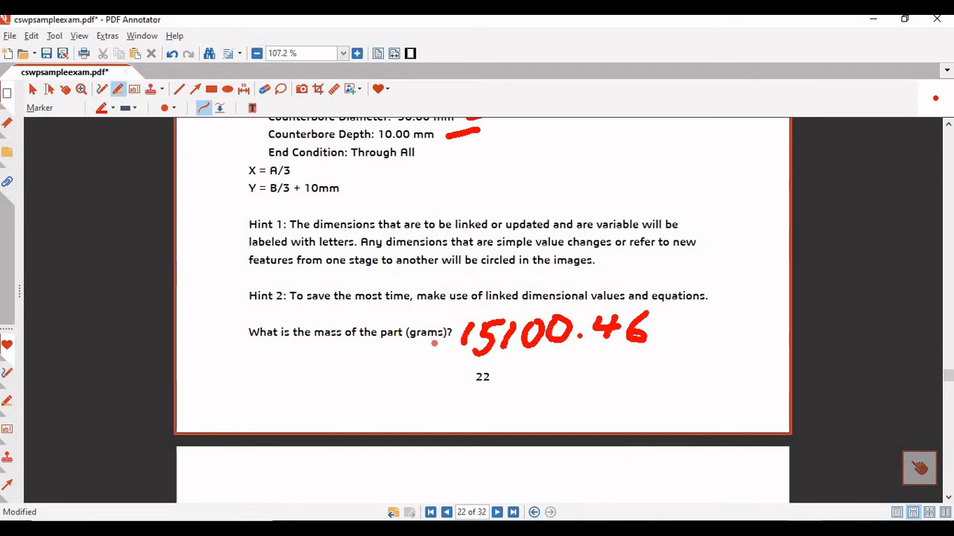
scroll(398, 289, "down", 3)
key("alt+Tab")
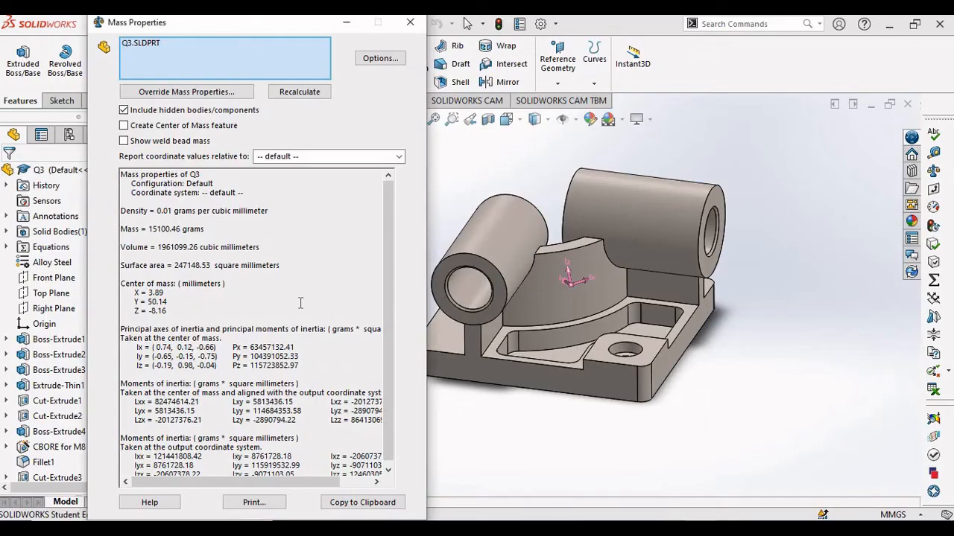
left_click(410, 22)
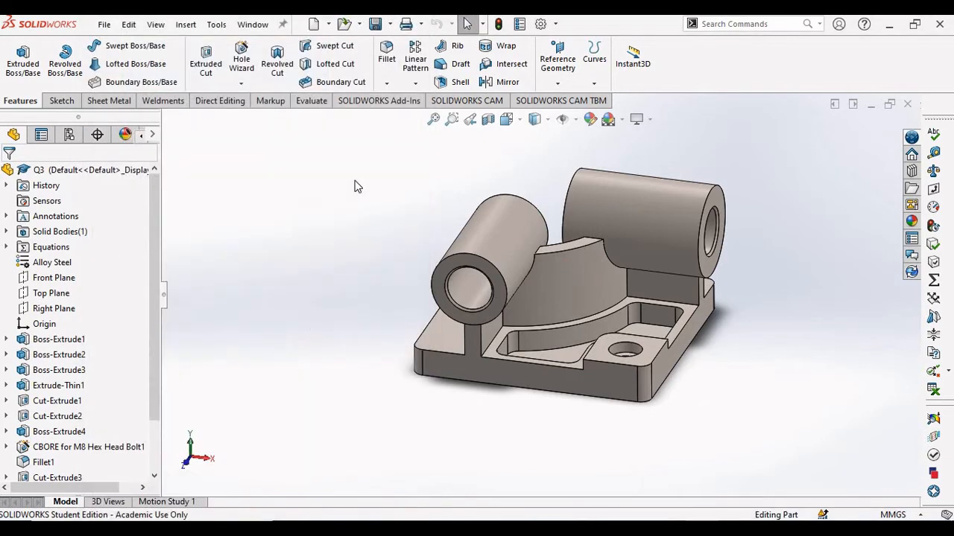
Save the part to the Desktop as a copy named Q4 and open it, closing the original document
left_click(105, 24)
left_click(353, 235)
left_click(163, 389)
left_click(268, 294)
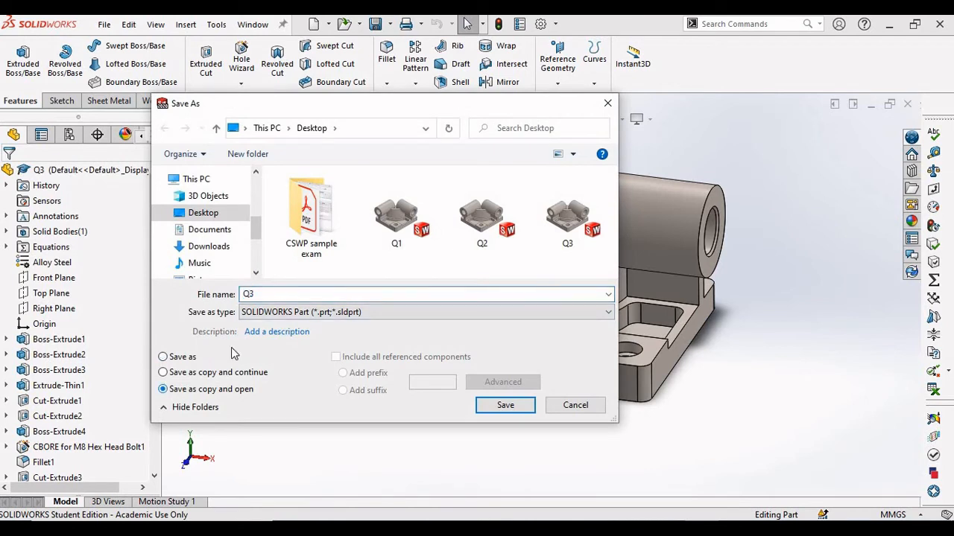
double_click(273, 295)
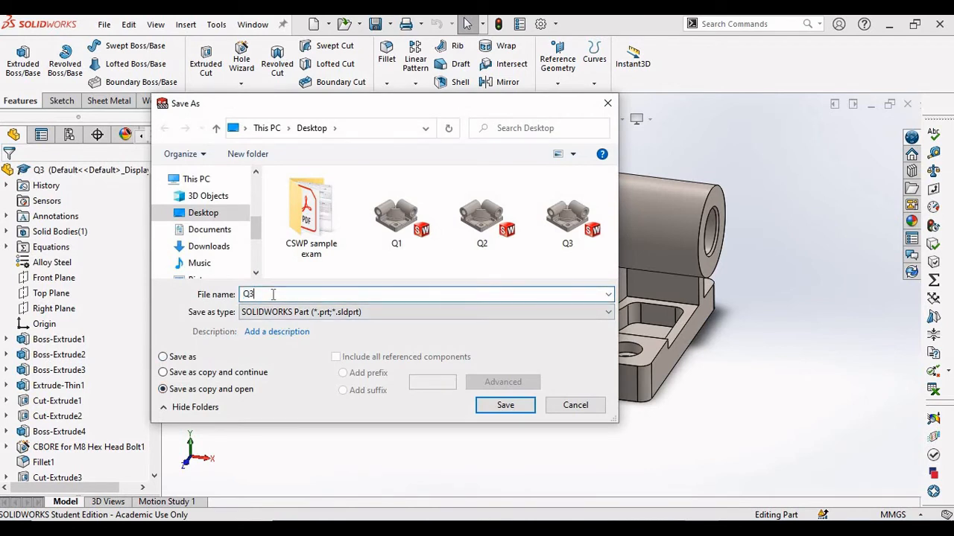
key("BackSpace")
type("A")
key("BackSpace")
type("4")
key("Return")
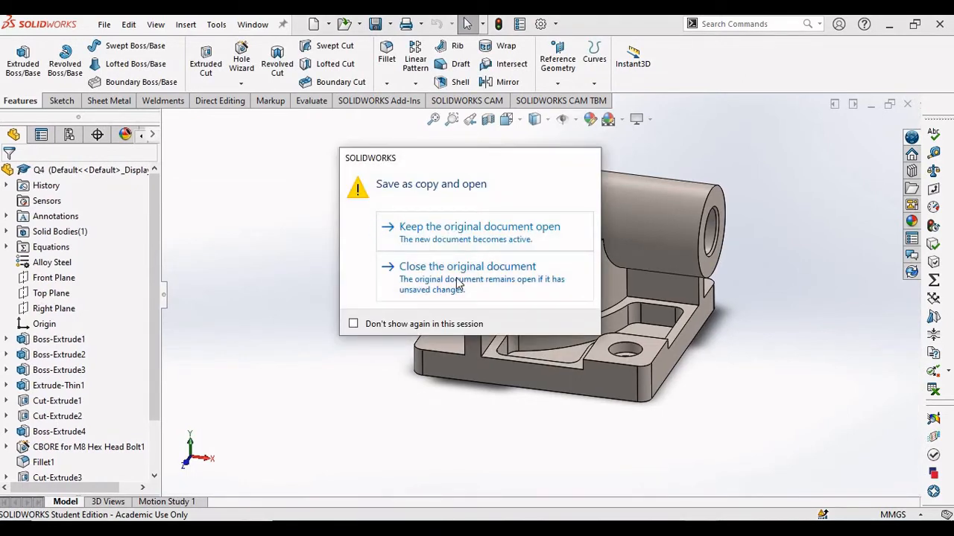
left_click(458, 282)
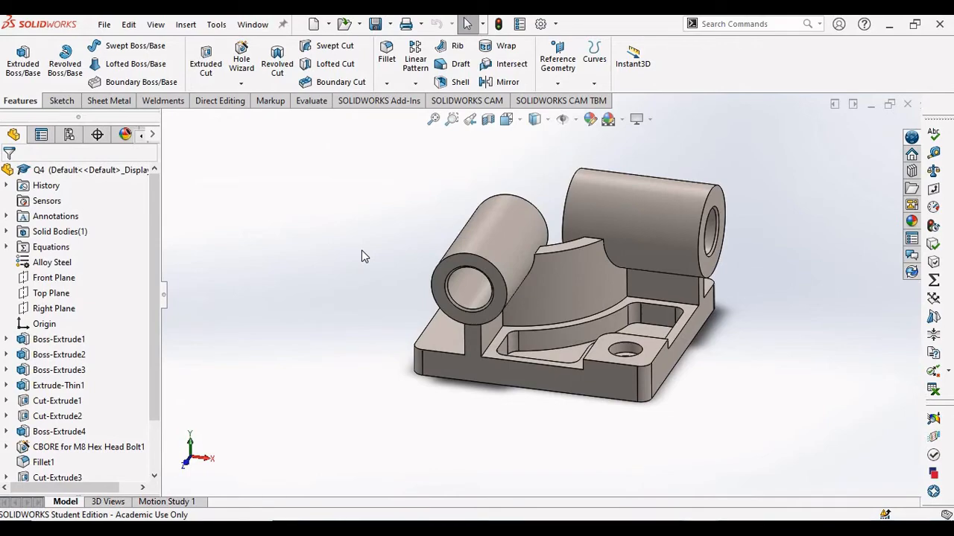
Review the Question 4 drawings on page 23 in PDF Annotator and circle the base corner at detail AA in the isometric view
key("alt+Tab")
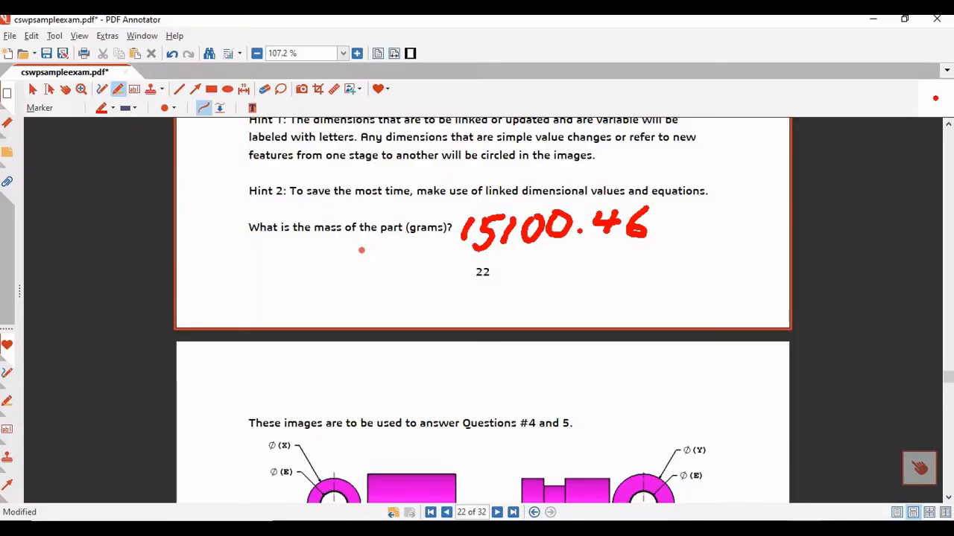
scroll(361, 251, "down", 3)
scroll(361, 250, "down", 4)
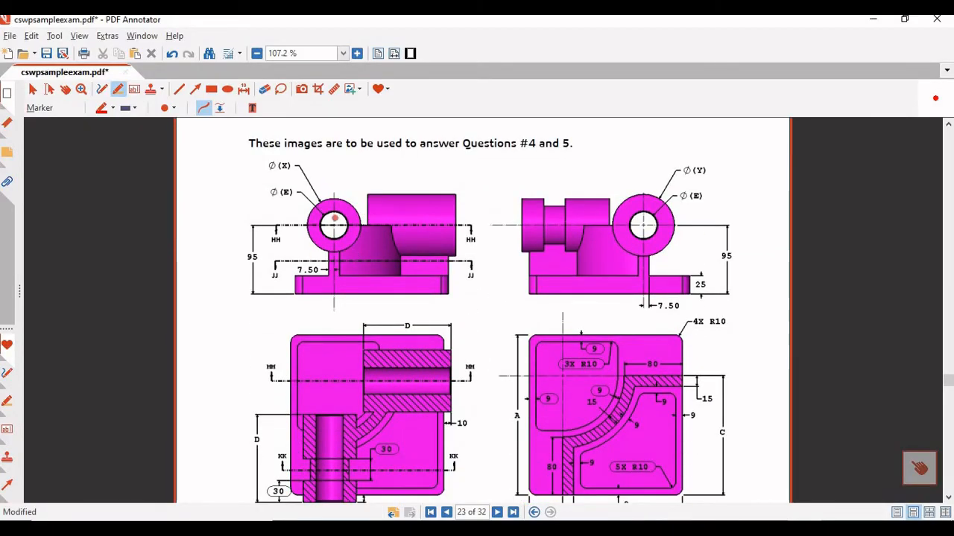
scroll(484, 247, "down", 1)
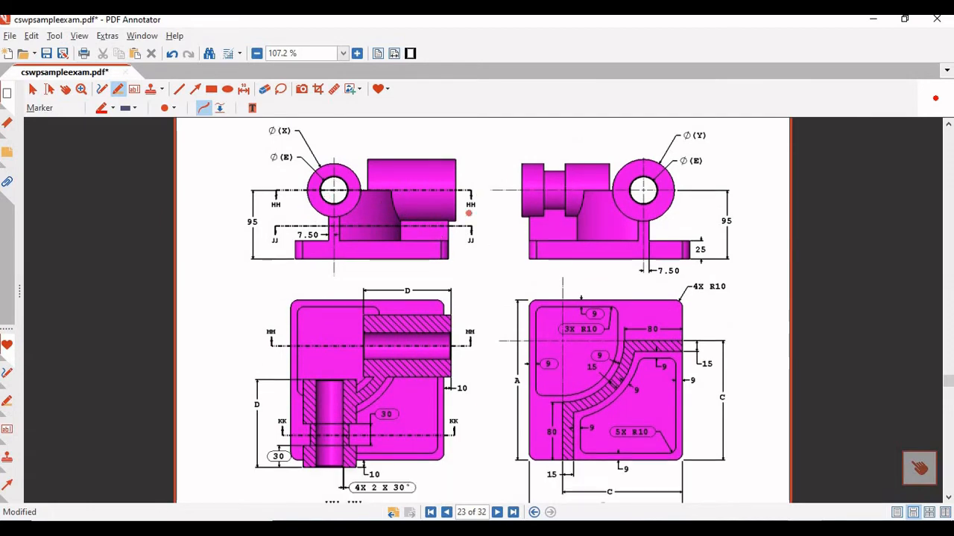
scroll(469, 213, "down", 6)
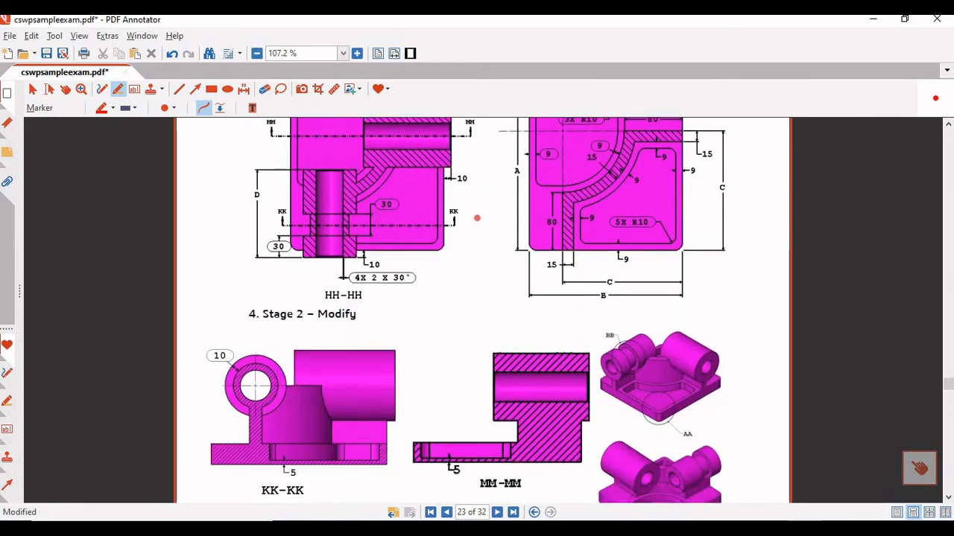
scroll(578, 299, "down", 2)
mouse_move(675, 328)
left_mouse_down()
mouse_move(644, 344)
mouse_move(679, 345)
mouse_move(673, 334)
left_mouse_up()
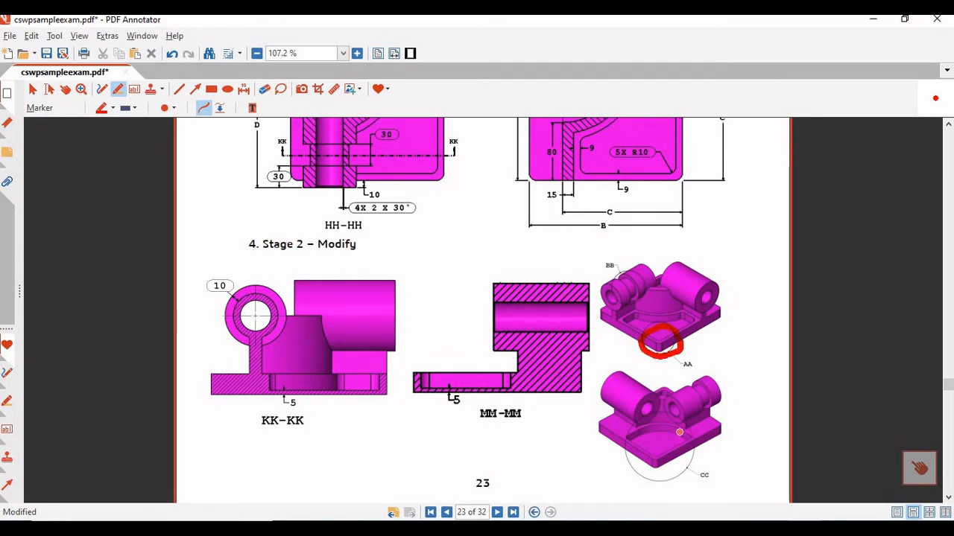
mouse_move(678, 426)
left_mouse_down()
mouse_move(620, 451)
mouse_move(672, 463)
mouse_move(689, 433)
left_mouse_up()
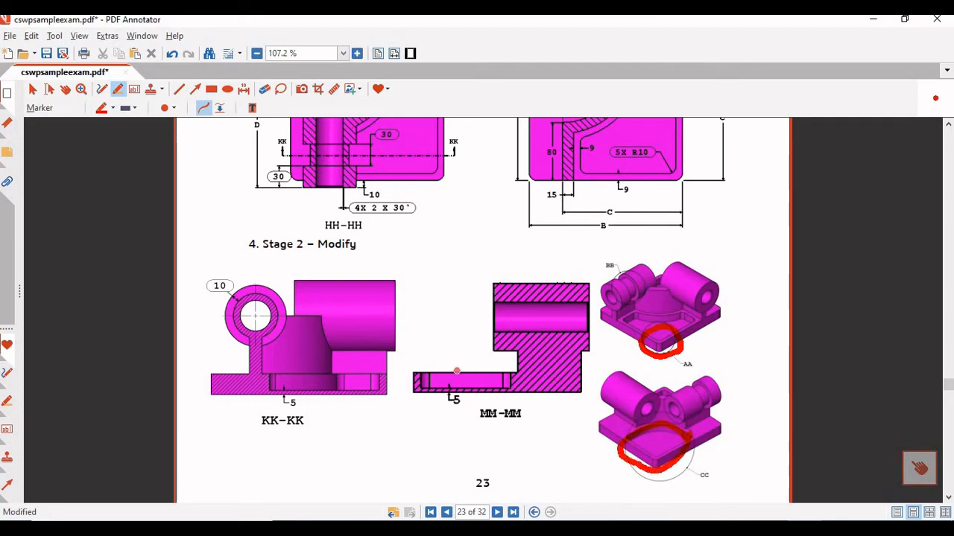
left_click(265, 89)
mouse_move(616, 433)
left_mouse_down()
mouse_move(619, 446)
mouse_move(687, 441)
mouse_move(618, 457)
left_mouse_up()
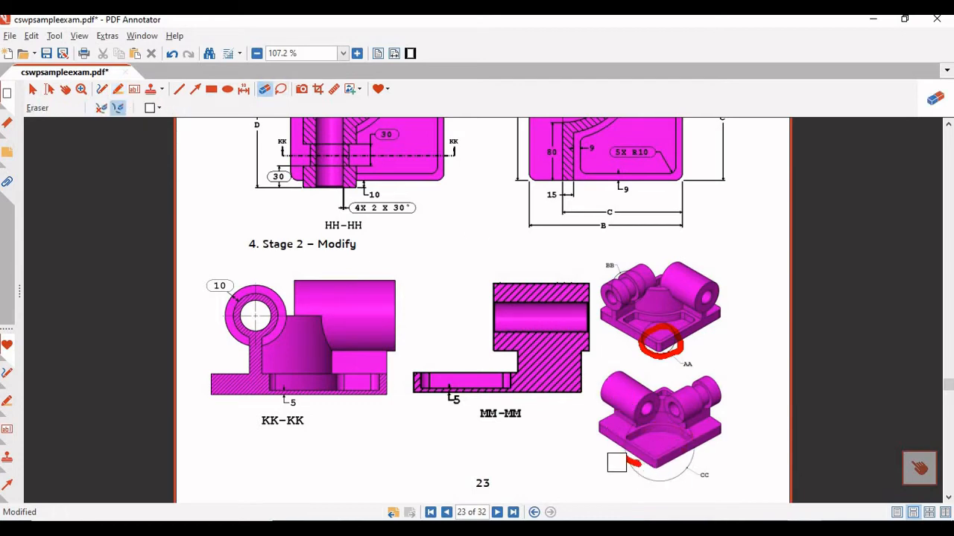
left_click(118, 89)
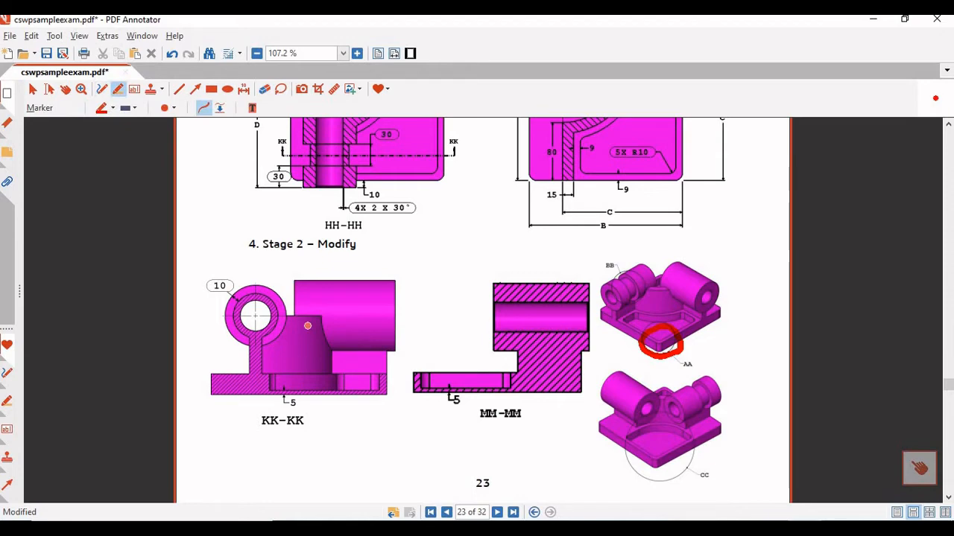
Mark the grooved cylinder at detail BB in the isometric view with a hand-drawn red arrow
scroll(307, 326, "up", 3)
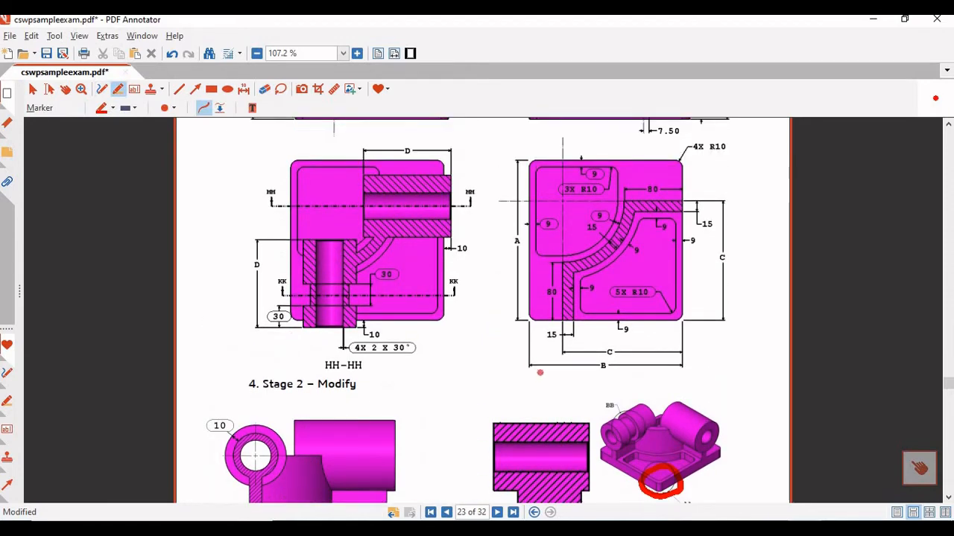
scroll(540, 373, "down", 1)
left_click_drag(559, 343, 608, 377)
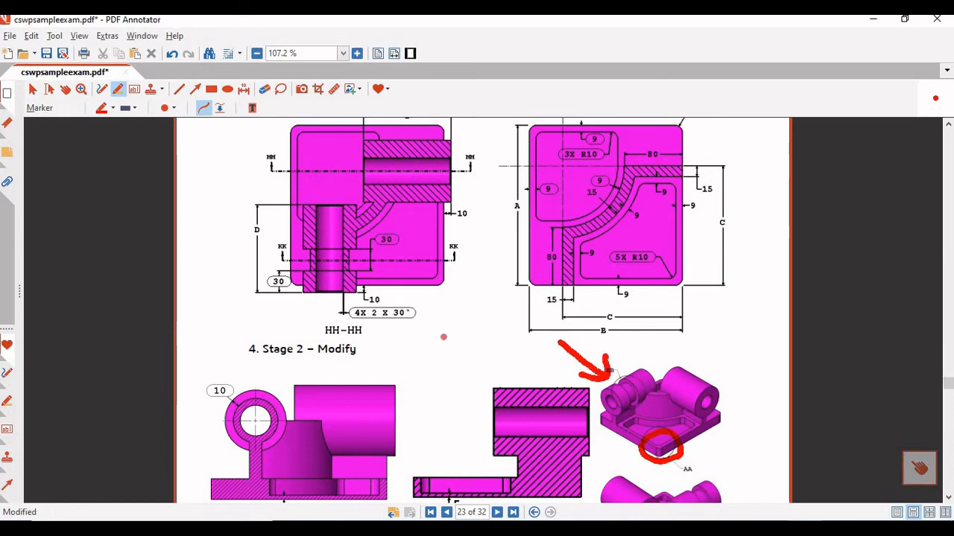
scroll(443, 337, "down", 1)
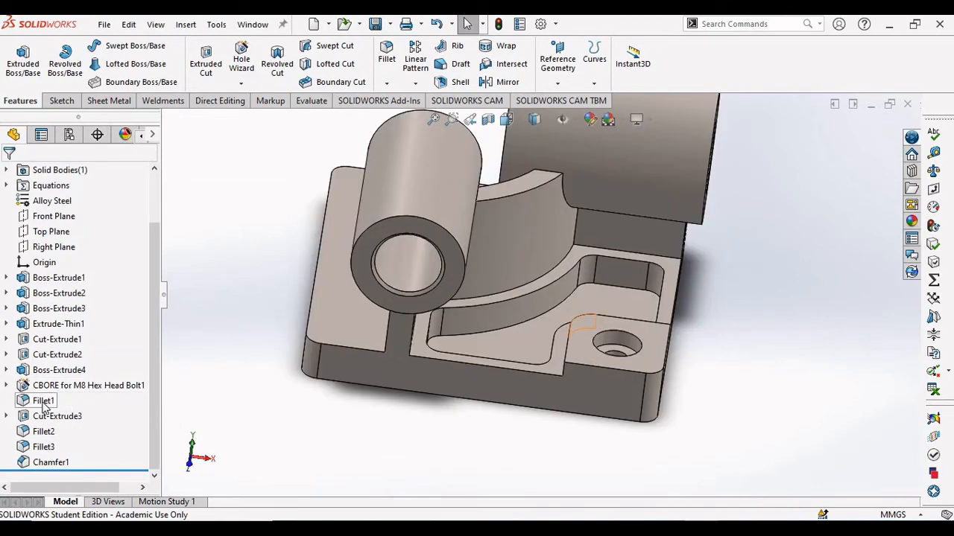
Suppress Boss-Extrude4, the CBORE for M8 Hex Head Bolt1 hole and Fillet1, and dismiss the rebuild error report
left_click(103, 470)
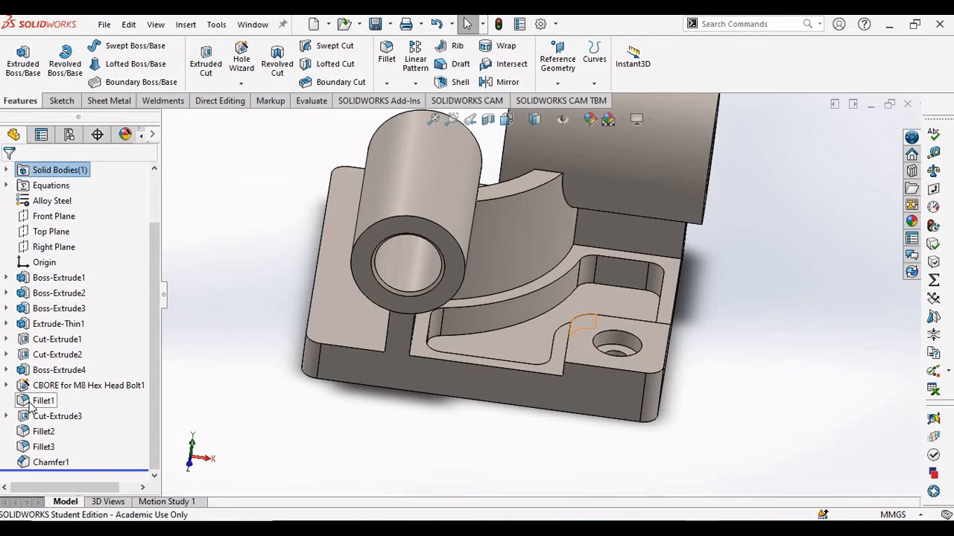
left_click(40, 375)
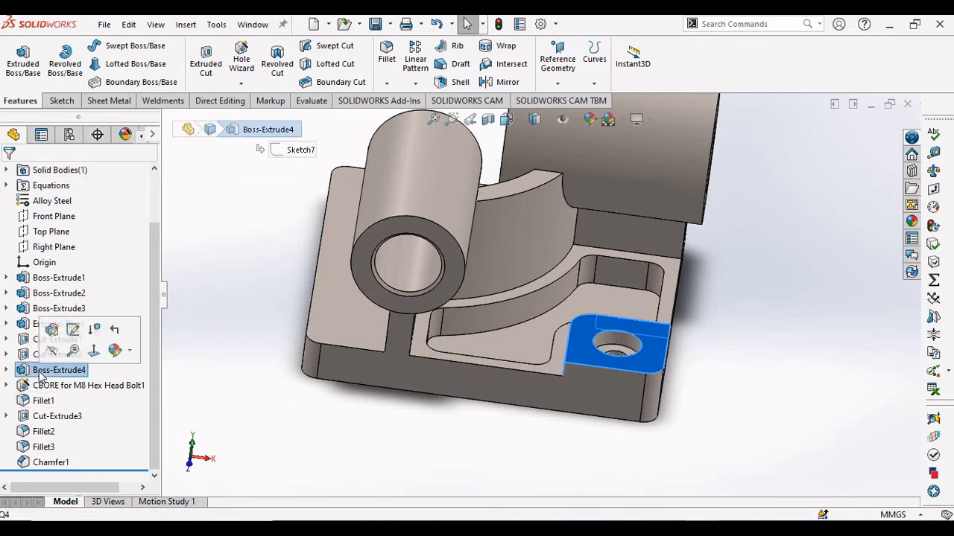
left_click(6, 385)
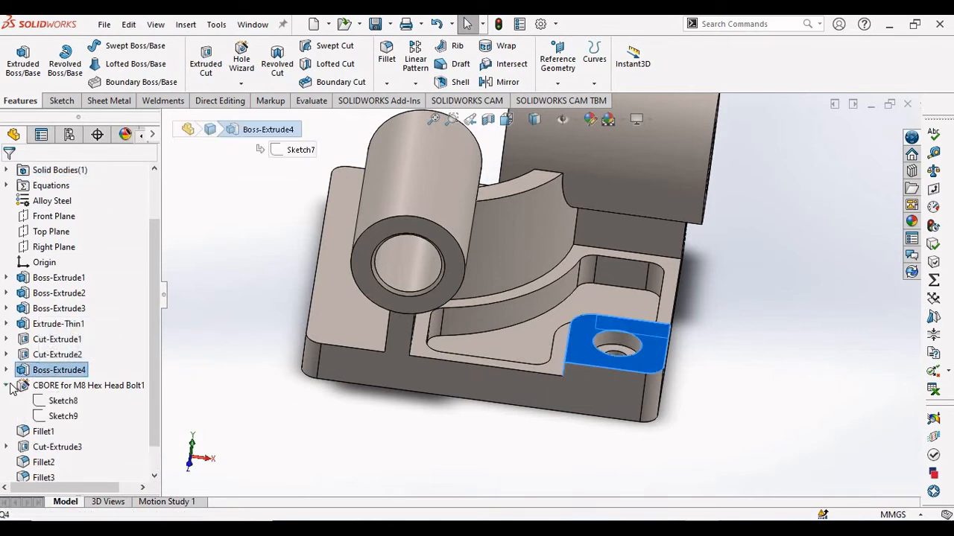
left_click(60, 416, "shift")
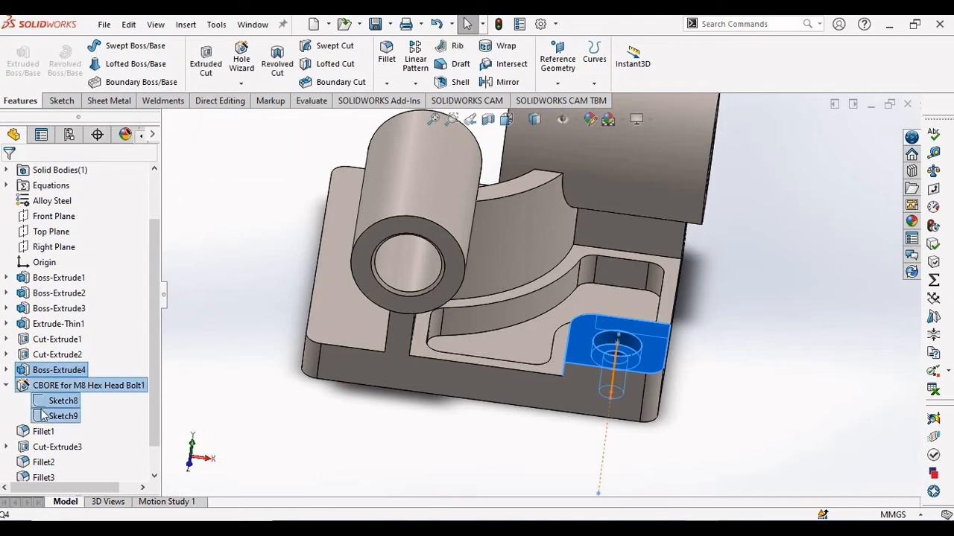
left_click(37, 432, "shift")
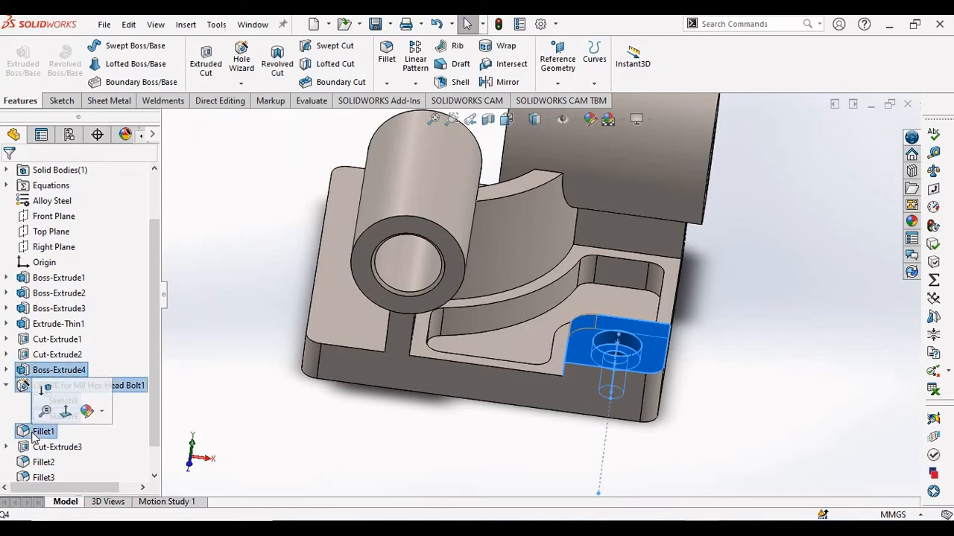
right_click(33, 437)
left_click(47, 226)
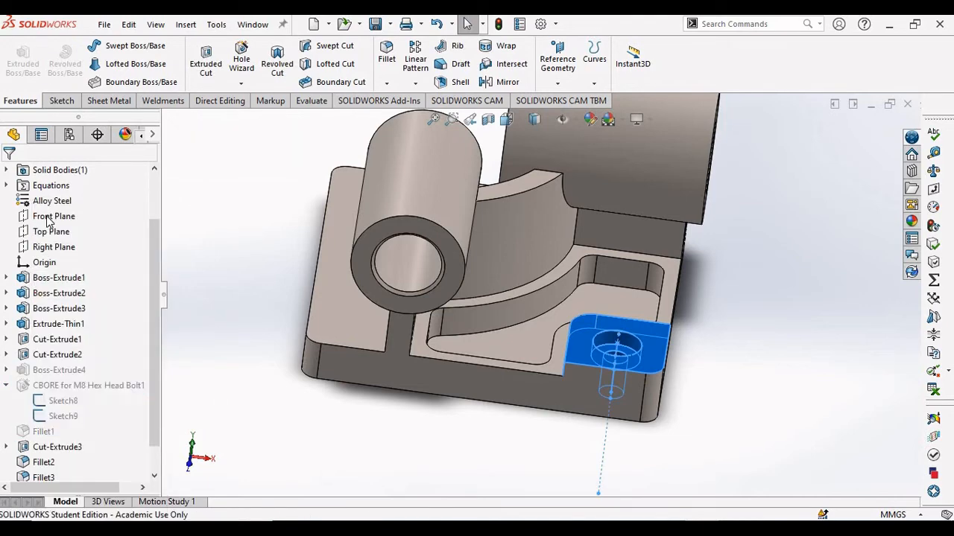
left_click(482, 282)
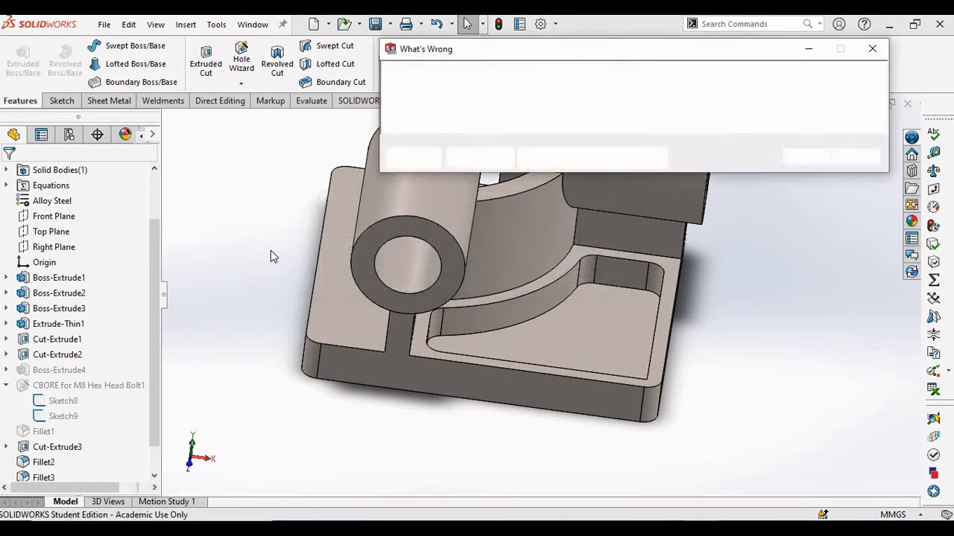
left_click(807, 157)
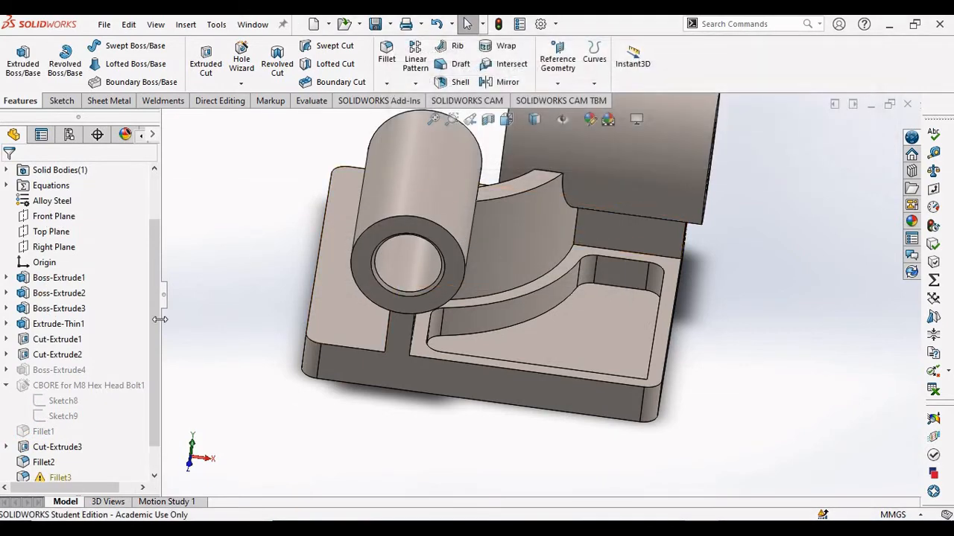
Repair Fillet3 by selecting the pocket's outer corner edge for the first missing reference and removing the other missing reference
scroll(126, 346, "down", 2)
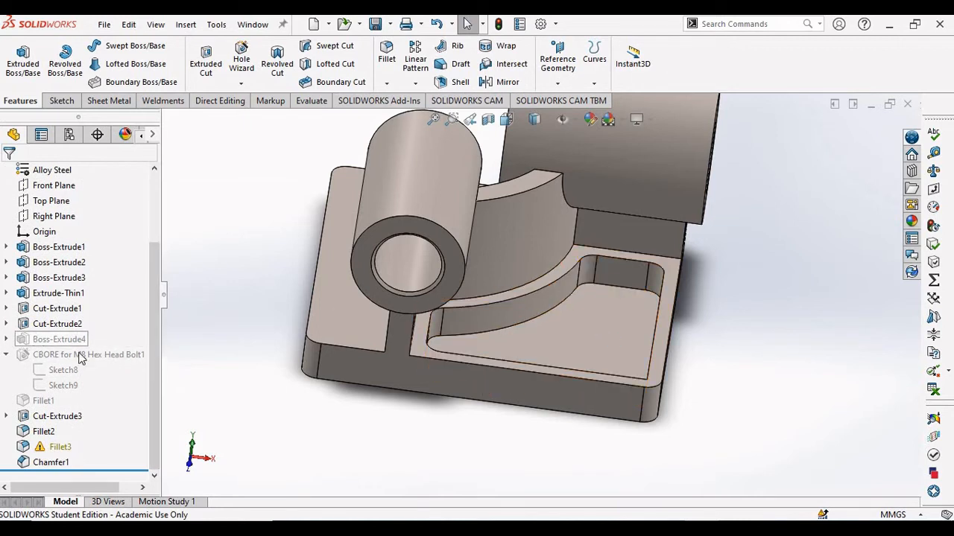
right_click(47, 447)
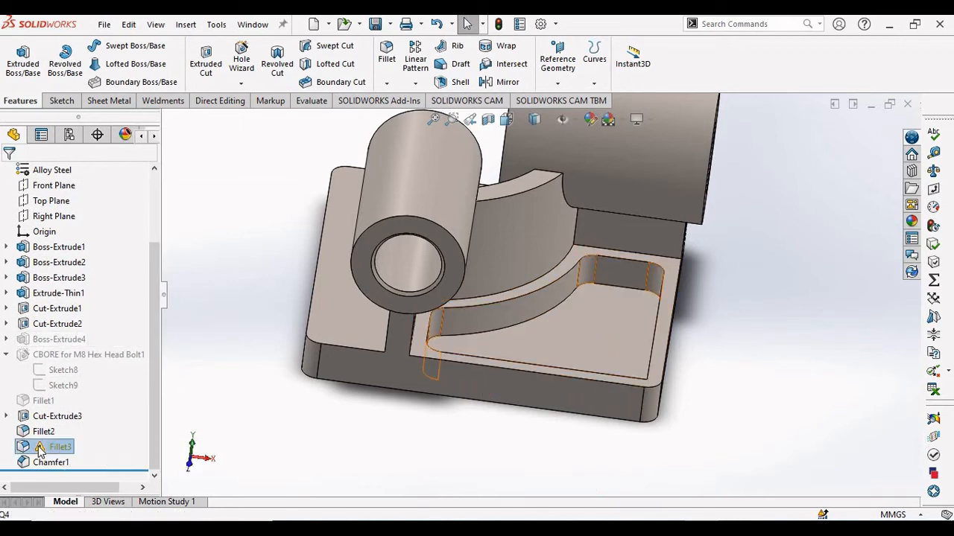
left_click(290, 257)
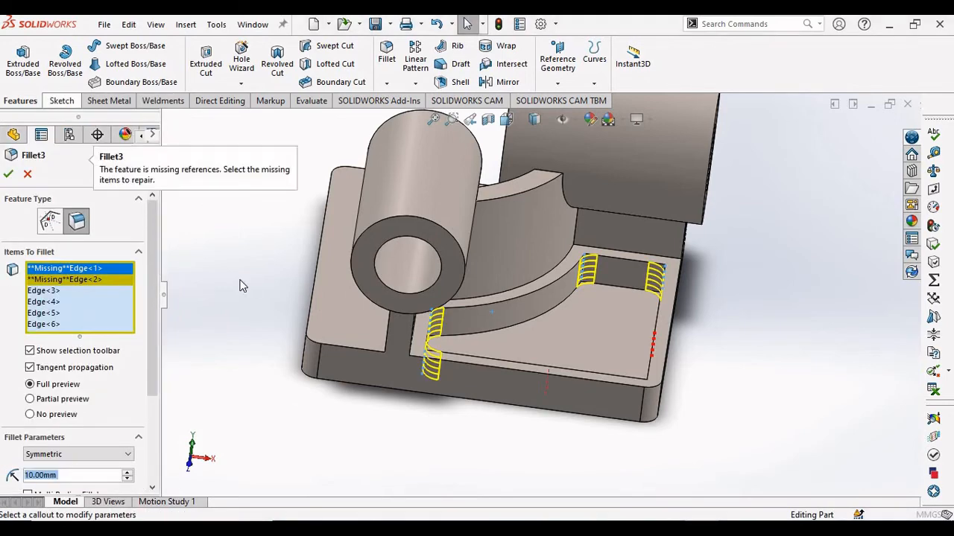
middle_click_drag(261, 299, 502, 346)
middle_click_drag(528, 308, 563, 335)
scroll(513, 377, "down", 2)
left_click(563, 335)
scroll(543, 390, "up", 5)
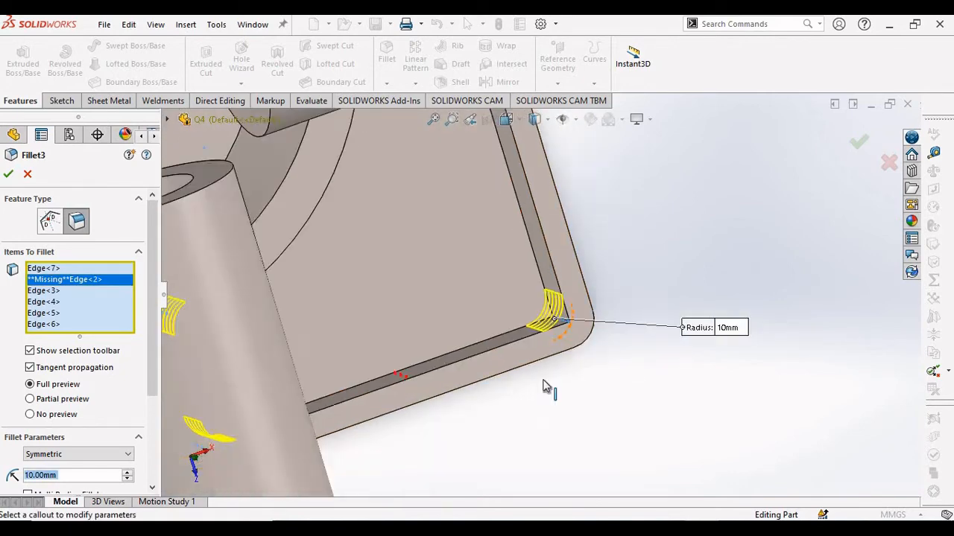
middle_click_drag(543, 390, 403, 261)
key("ctrl+7")
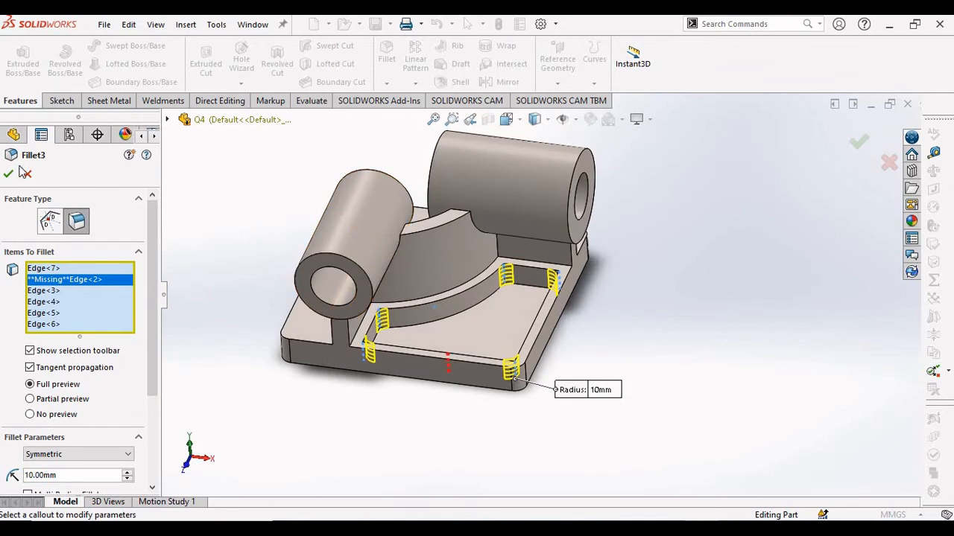
left_click(9, 175)
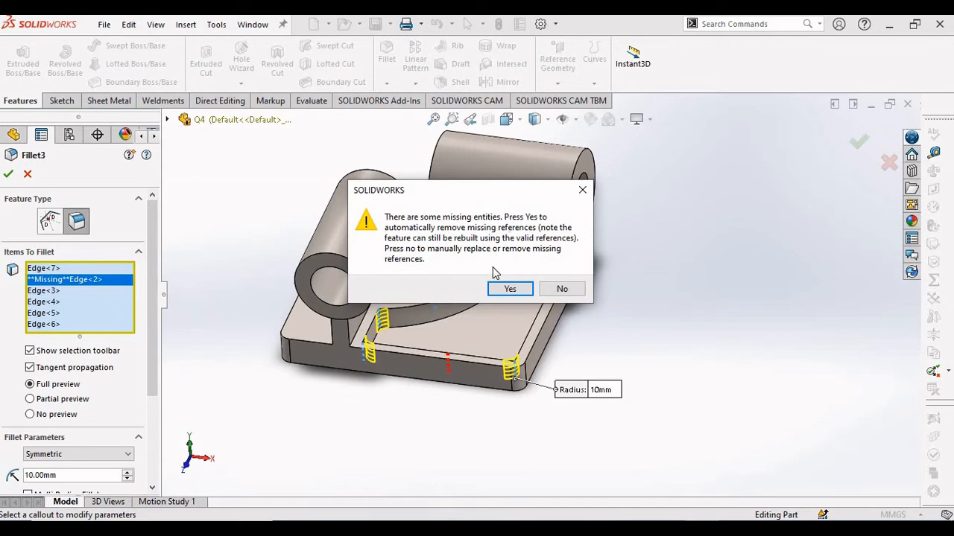
left_click(511, 290)
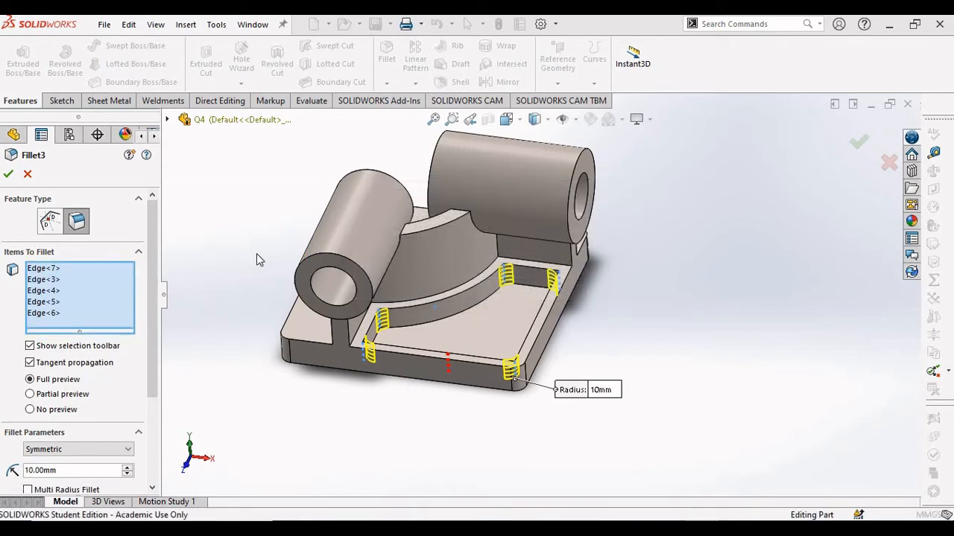
mouse_move(256, 253)
middle_mouse_down()
mouse_move(245, 255)
mouse_move(253, 257)
middle_mouse_up()
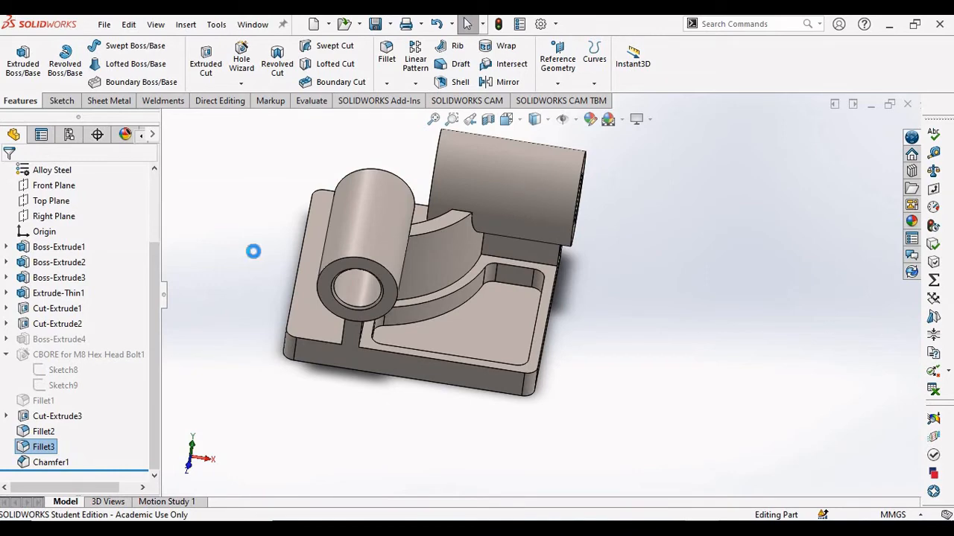
Start a sketch on the base's upper face beside the two cylinders and view it face-on
middle_click_drag(278, 270, 318, 293)
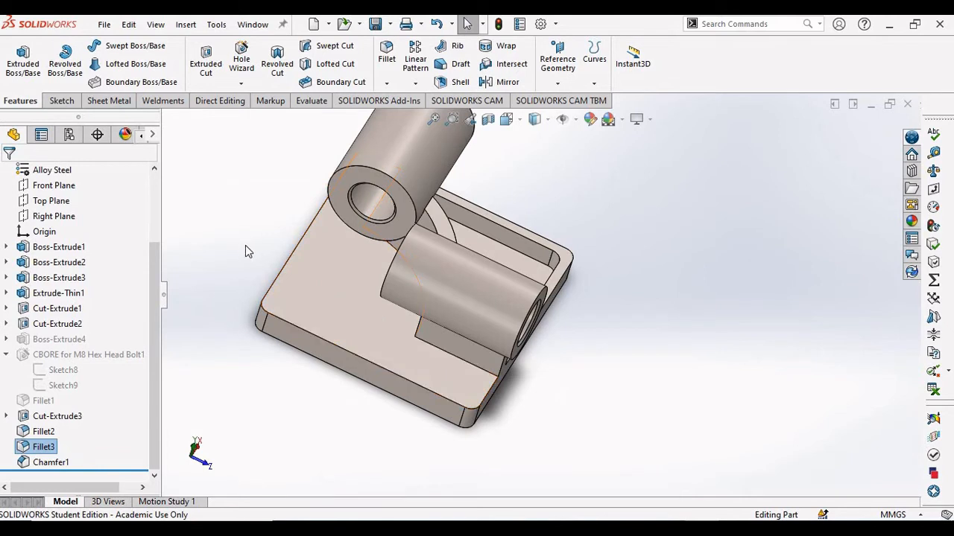
left_click(307, 266)
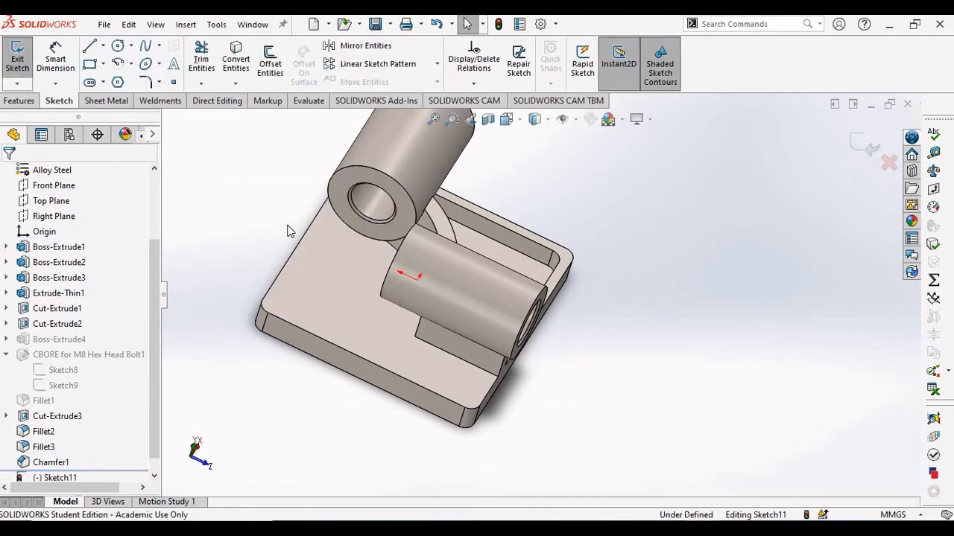
key("ctrl+8")
scroll(421, 285, "up", 5)
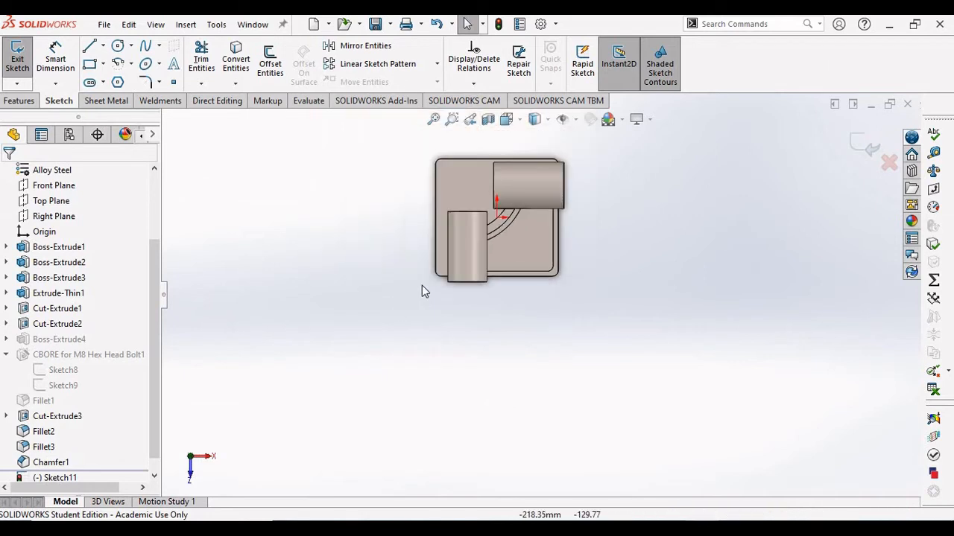
scroll(473, 167, "down", 6)
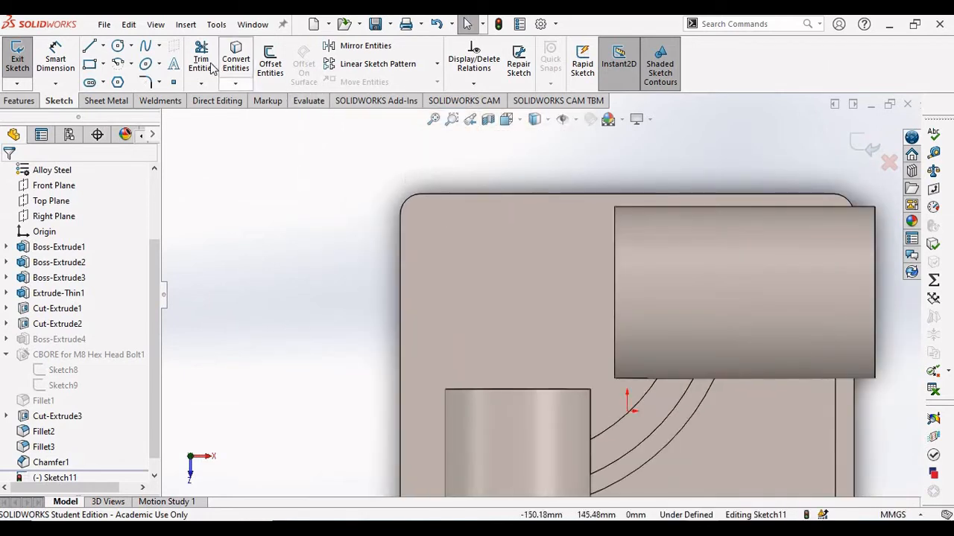
Offset the base's two straight outer edges and the rounded corner between them 10 mm inward
left_click(270, 61)
left_click(403, 273)
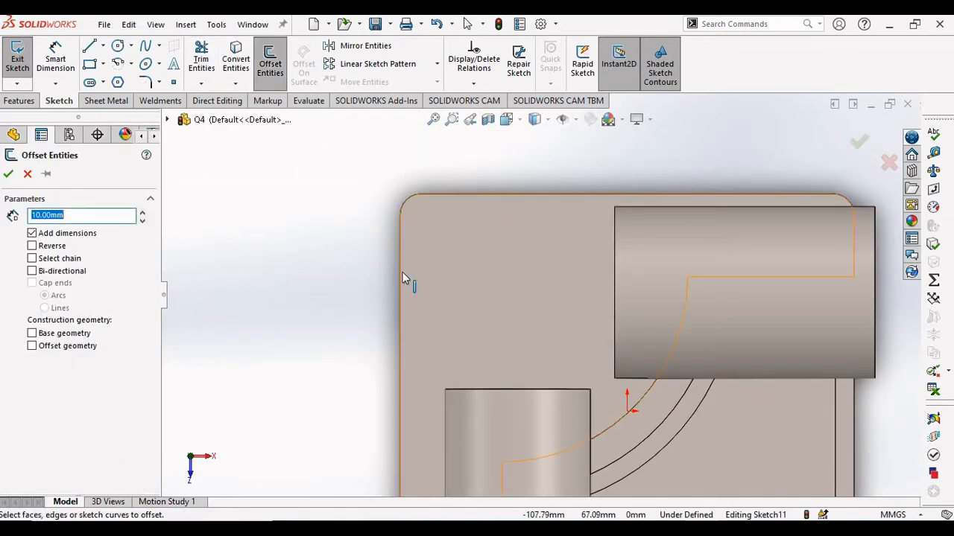
left_click(516, 194)
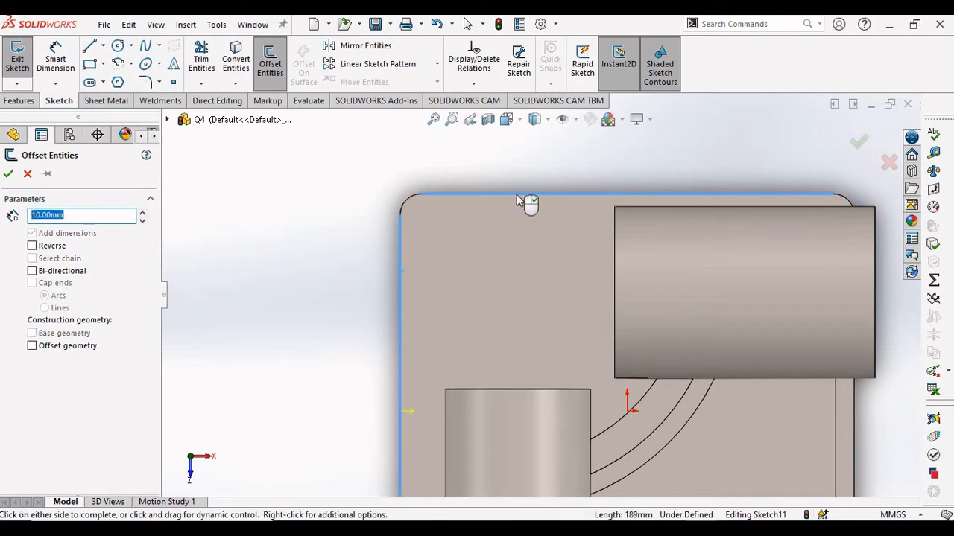
left_click(31, 246)
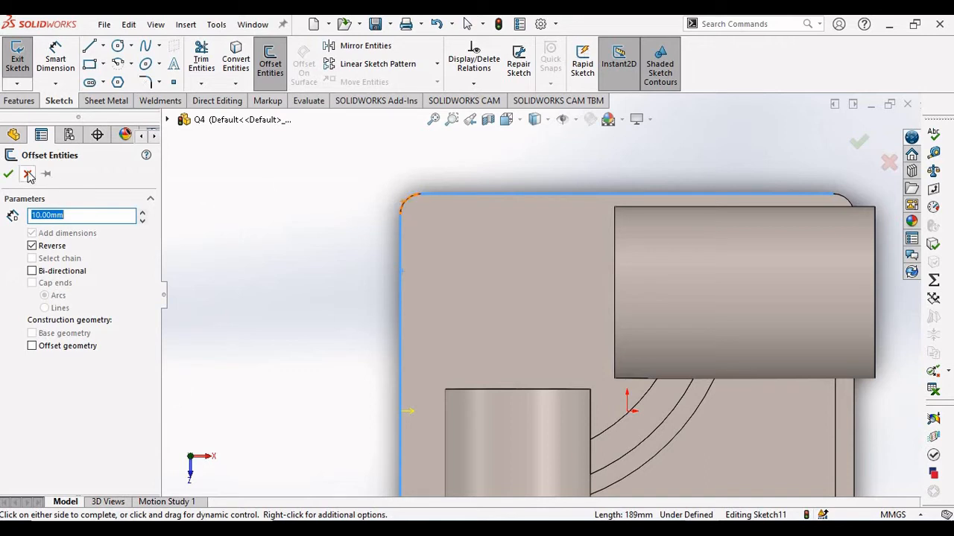
left_click(401, 202)
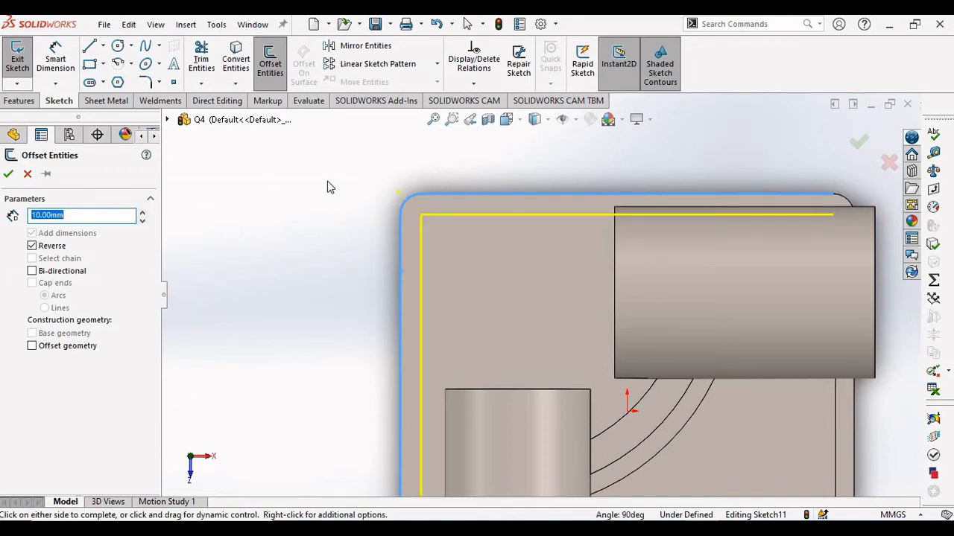
scroll(436, 228, "down", 5)
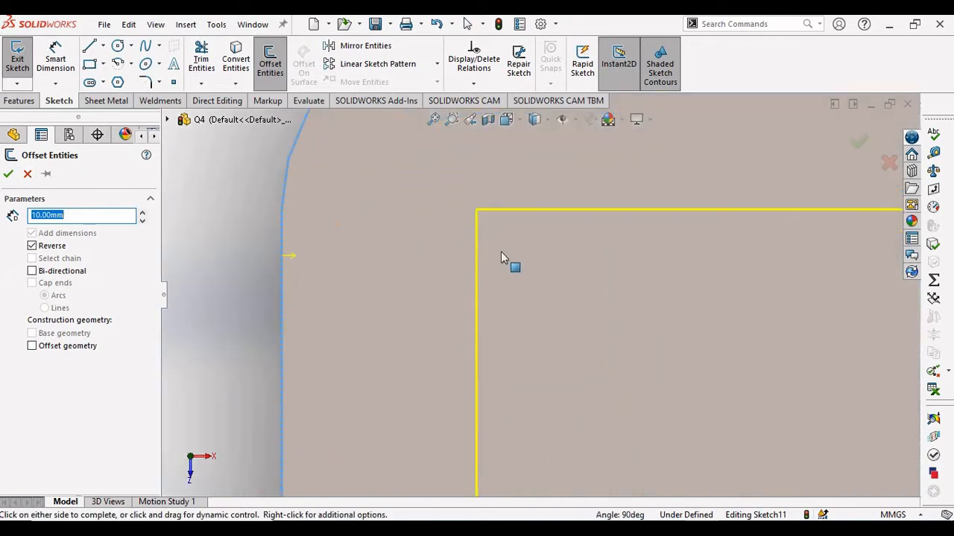
scroll(343, 167, "up", 5)
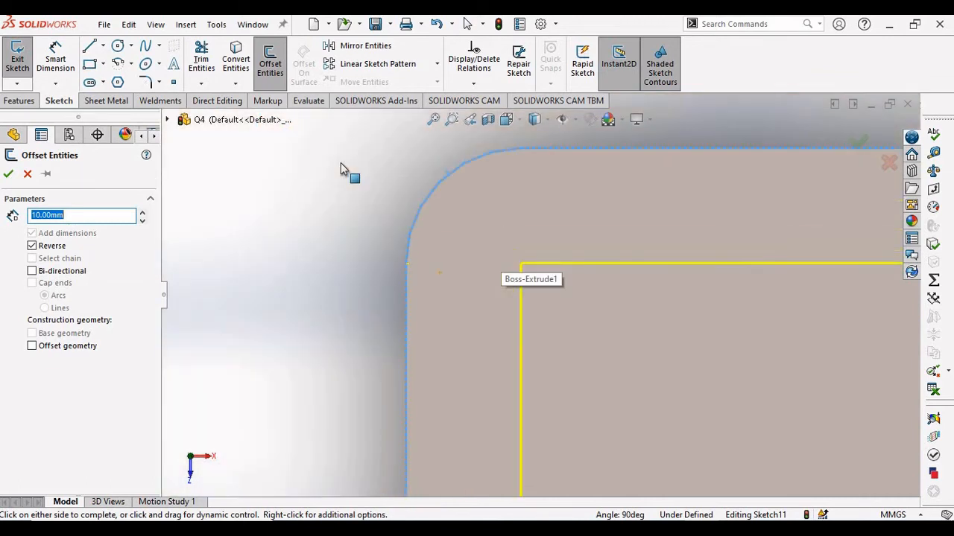
scroll(527, 328, "up", 3)
scroll(527, 328, "down", 5)
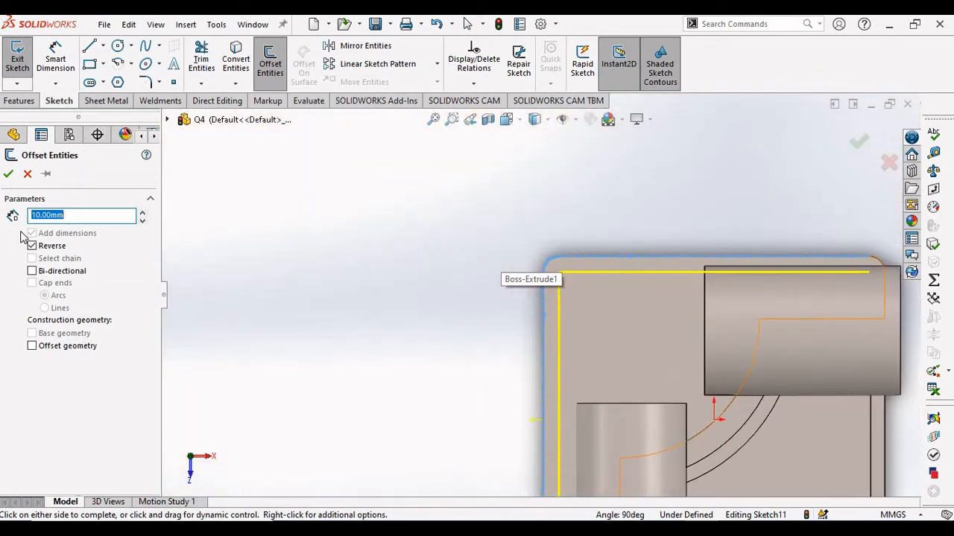
scroll(552, 309, "up", 3)
scroll(565, 324, "down", 3)
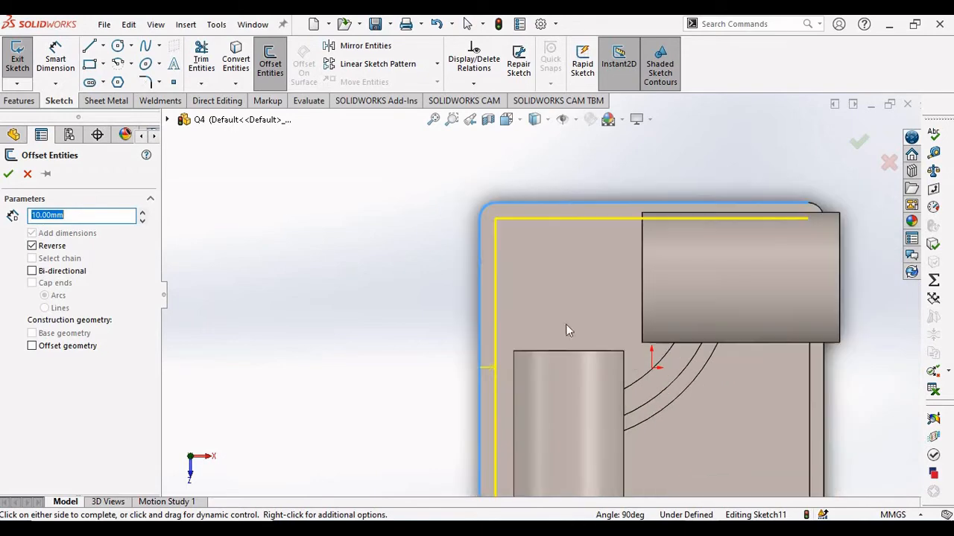
left_click(8, 176)
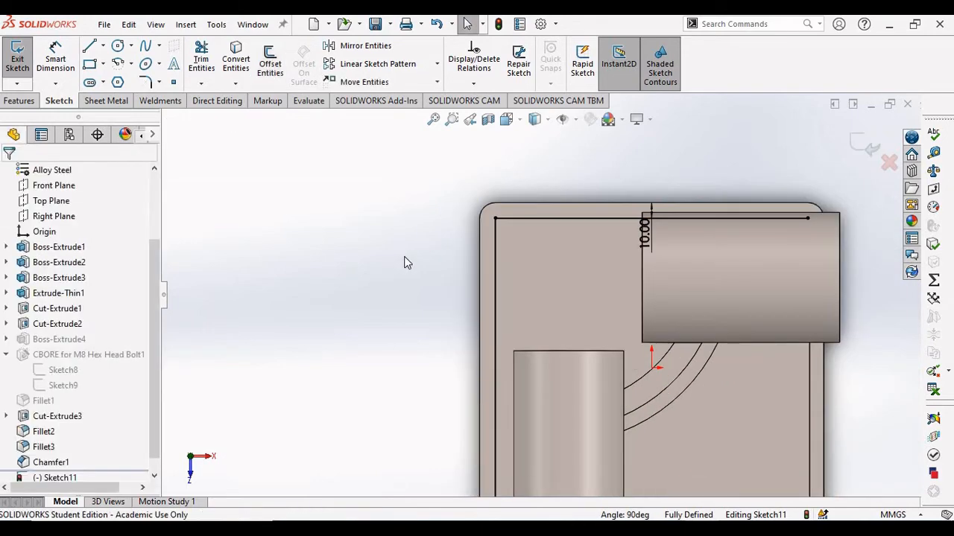
Offset the curved wall's arc edge by 9 mm, reversed onto the open base face
mouse_move(405, 260)
middle_mouse_down()
mouse_move(504, 202)
mouse_move(544, 382)
mouse_move(482, 242)
mouse_move(489, 253)
mouse_move(491, 228)
mouse_move(534, 199)
middle_mouse_up()
scroll(529, 216, "down", 5)
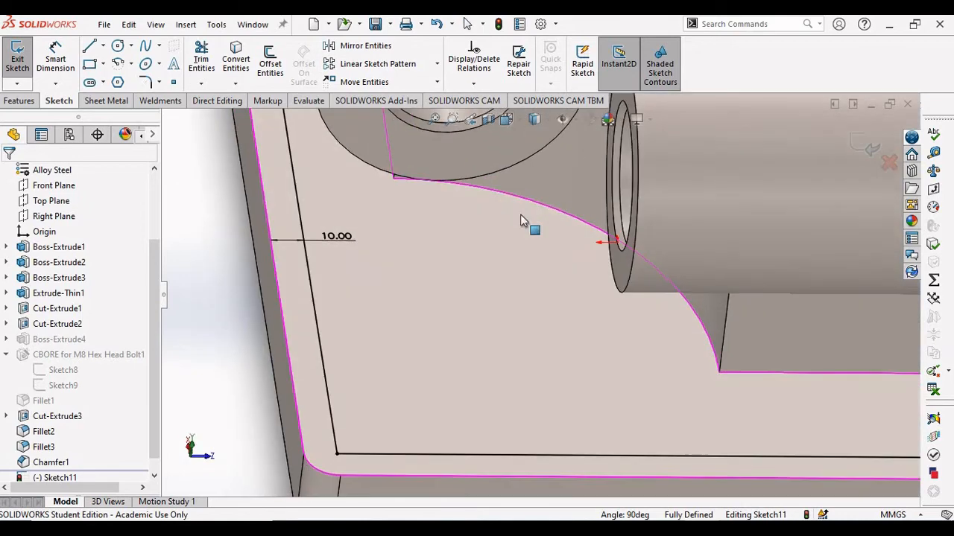
left_click(268, 61)
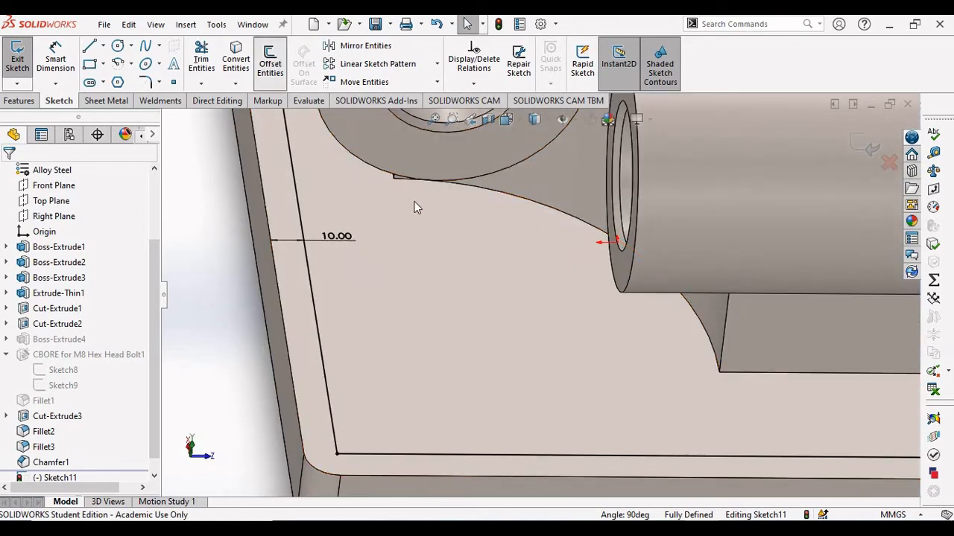
left_click(548, 205)
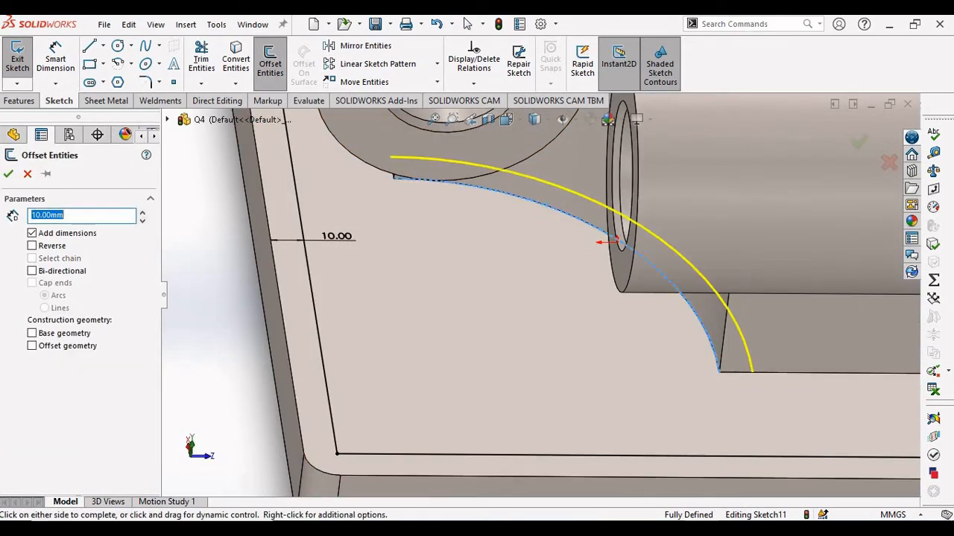
scroll(85, 215, "down", 1)
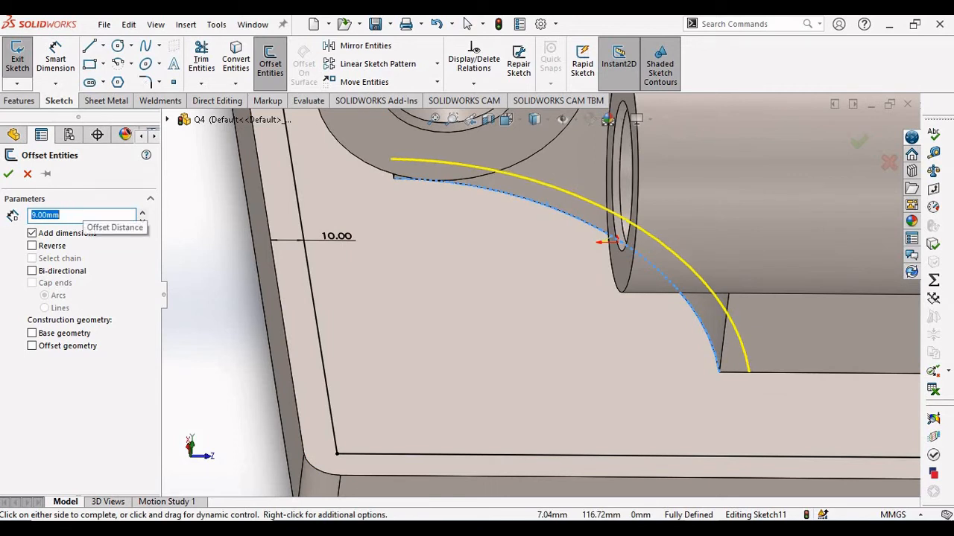
left_click(32, 246)
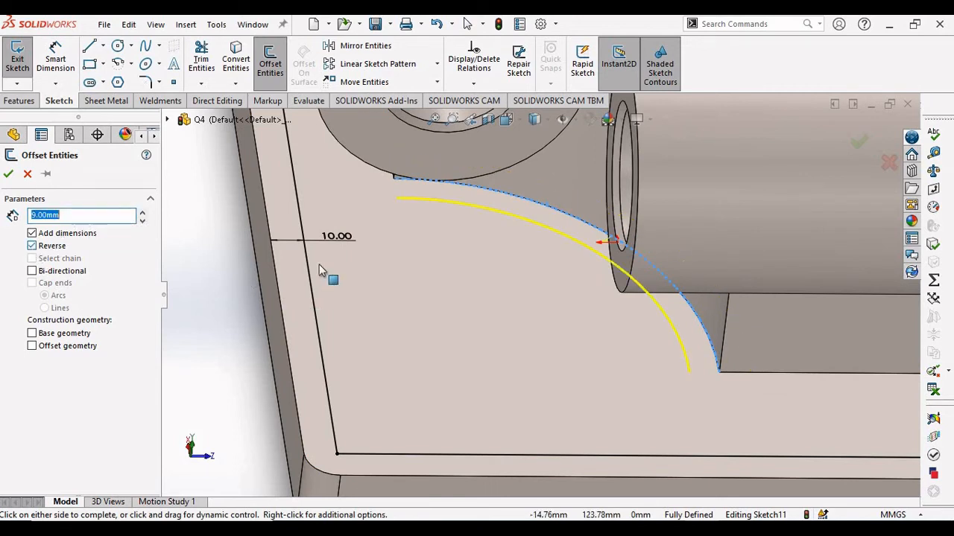
scroll(224, 239, "up", 2)
left_click(8, 175)
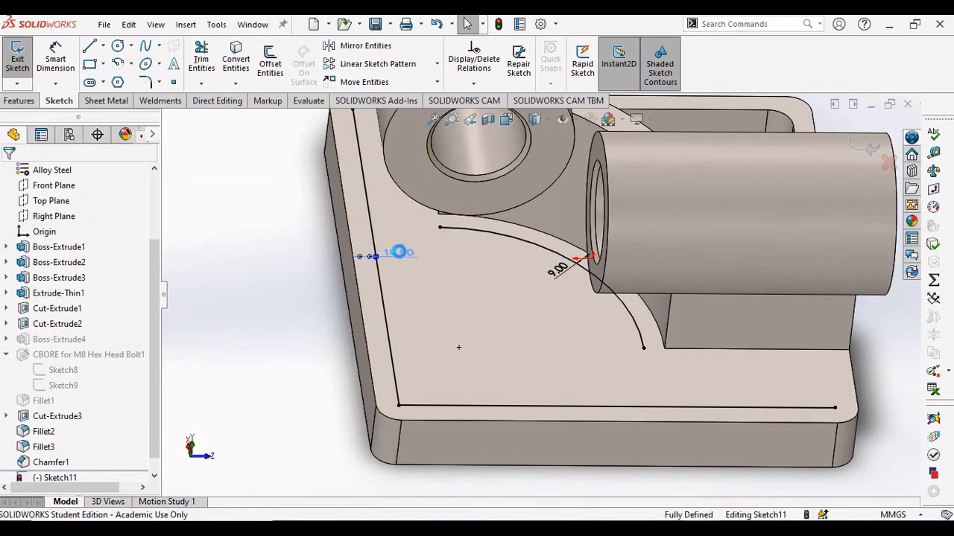
Set the inward offset of the base's outer edges to 9 mm and inspect the resulting sketch corner
double_click(395, 254)
type("9")
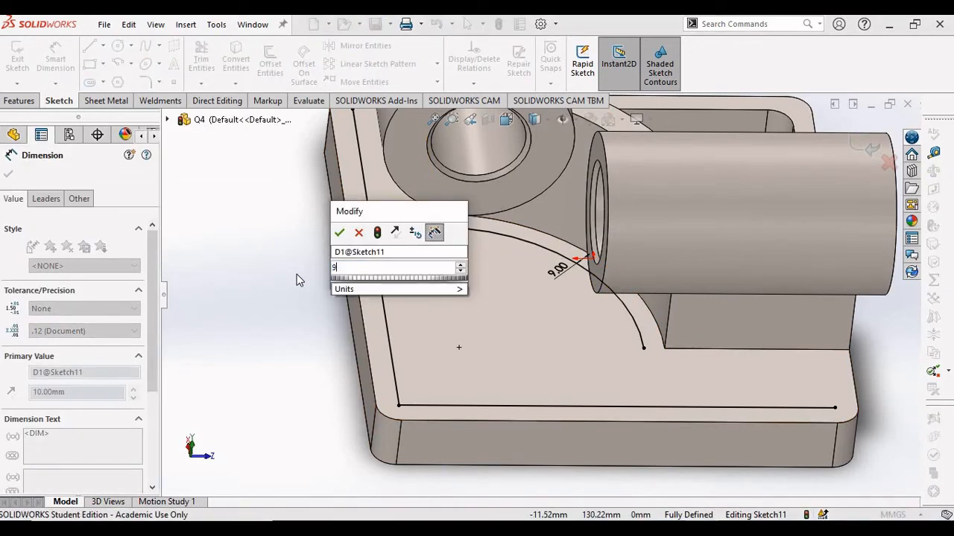
key("Return")
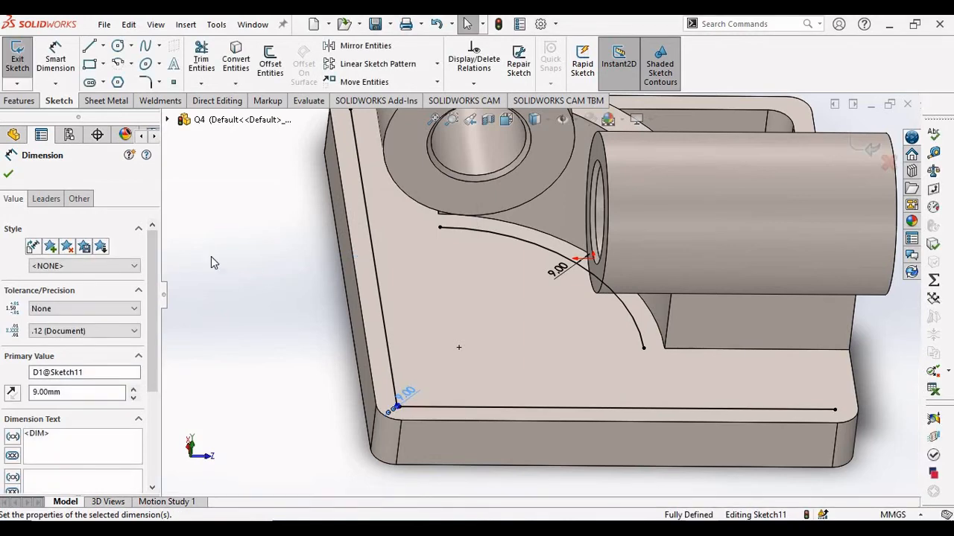
scroll(339, 267, "up", 3)
scroll(460, 372, "down", 14)
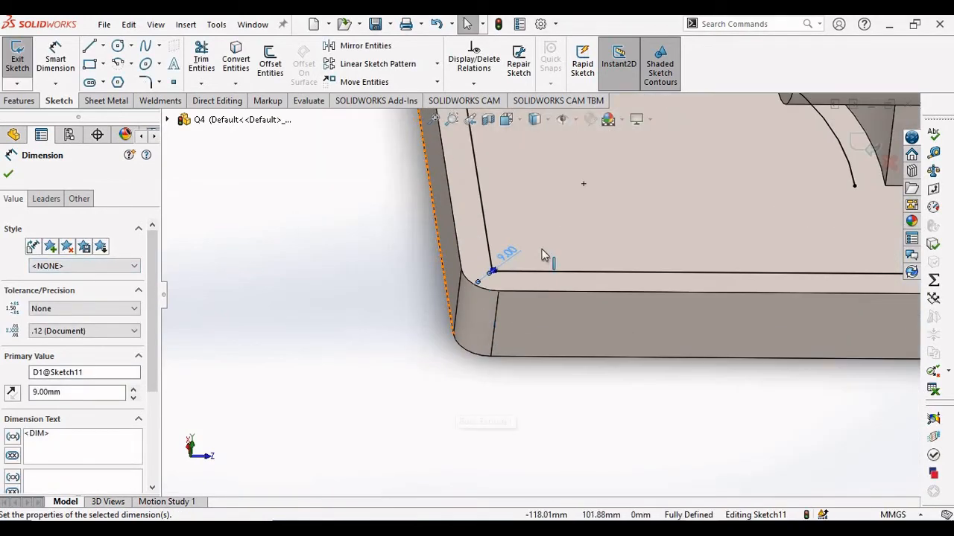
scroll(494, 253, "up", 4)
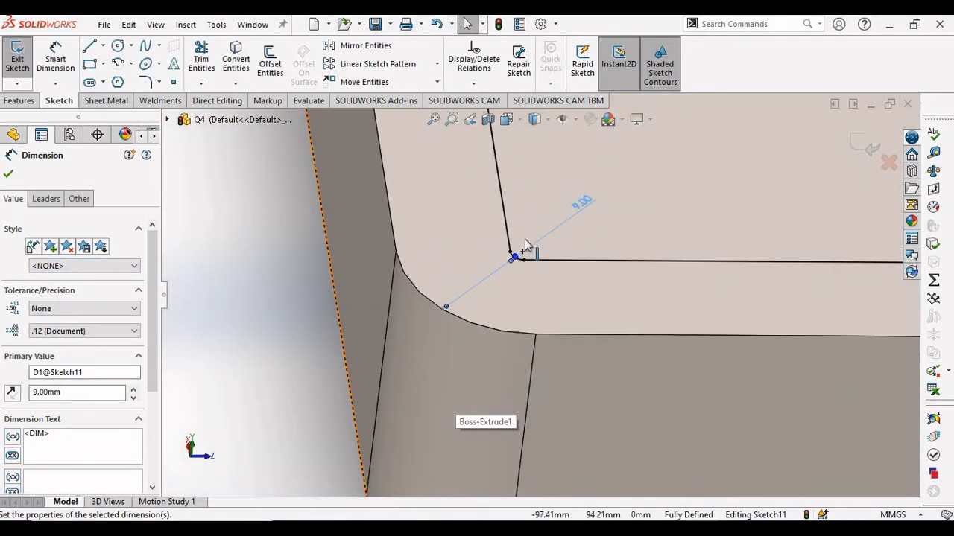
scroll(523, 234, "down", 3)
scroll(488, 277, "up", 6)
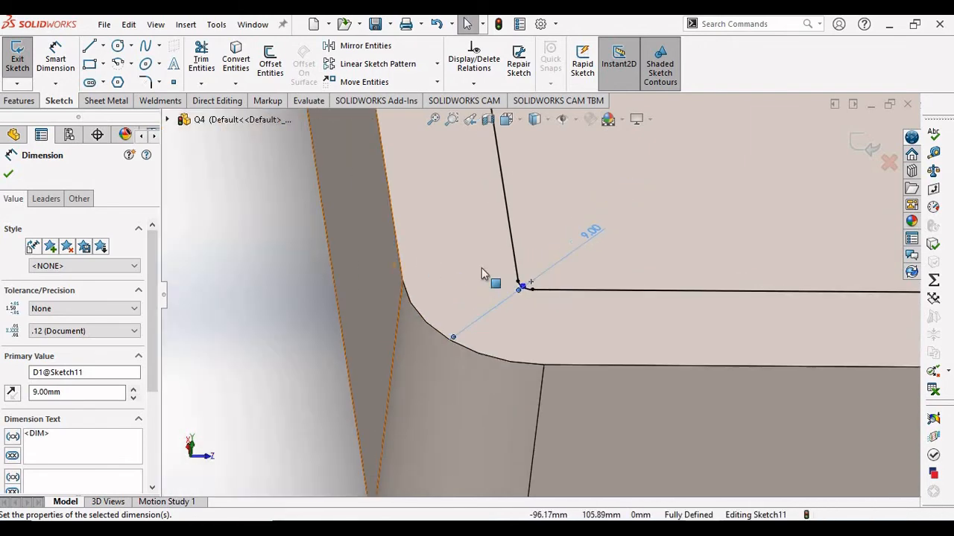
left_click(9, 177)
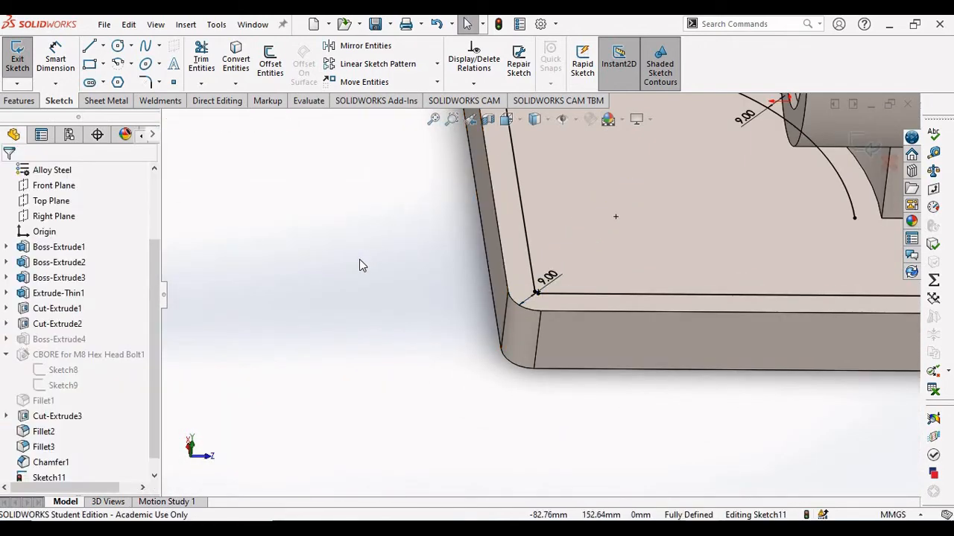
Identify the corners rounded by Fillet2 and compare them with the Stage 2 pocket drawings in PDF Annotator
scroll(359, 260, "up", 6)
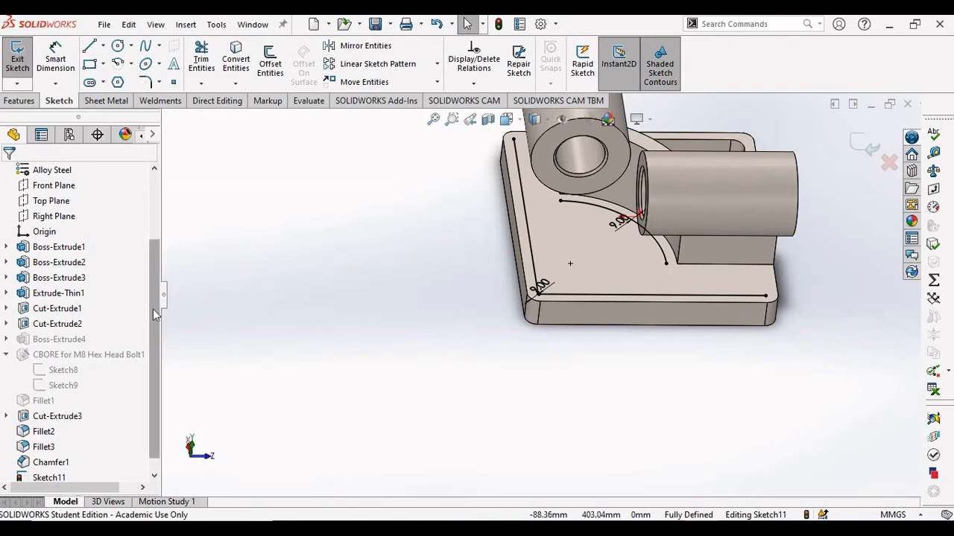
scroll(152, 320, "down", 1)
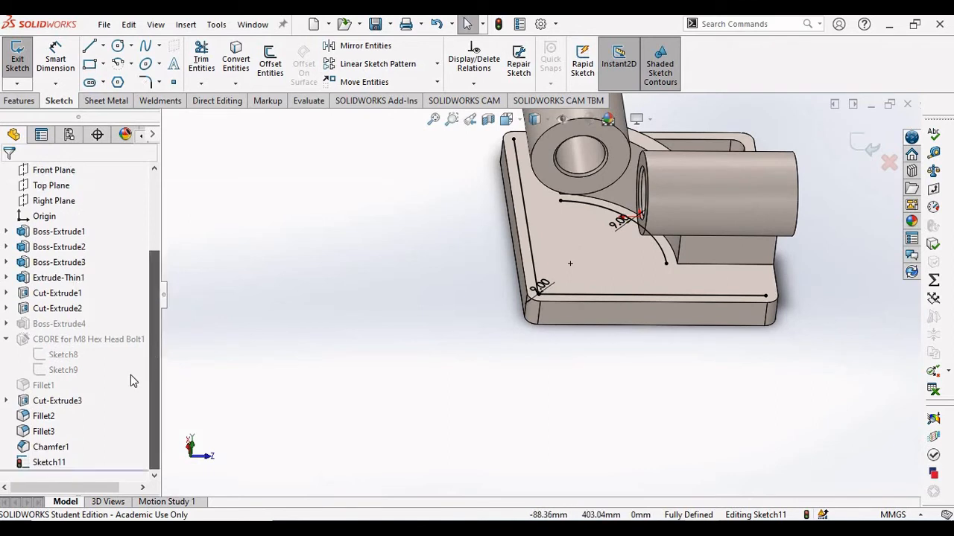
left_click(44, 417)
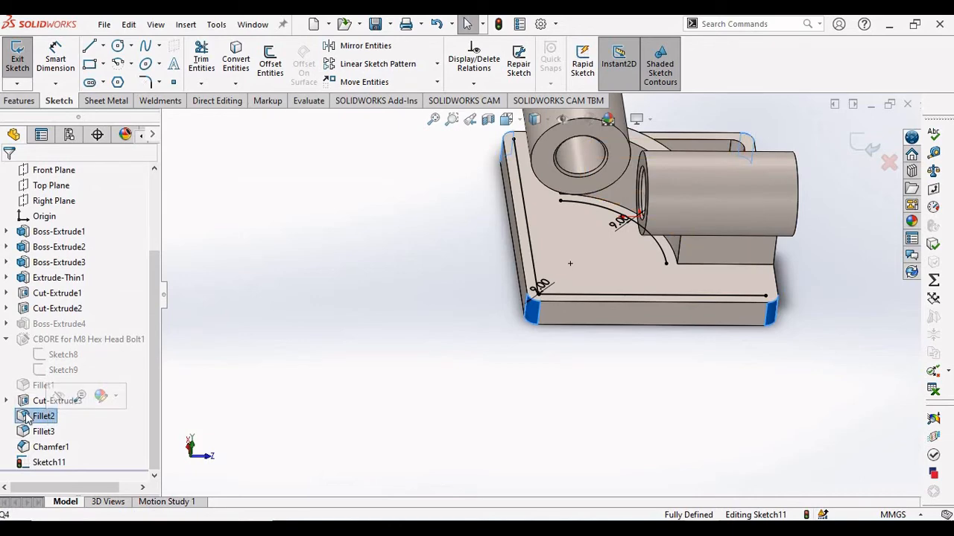
key("alt+Tab")
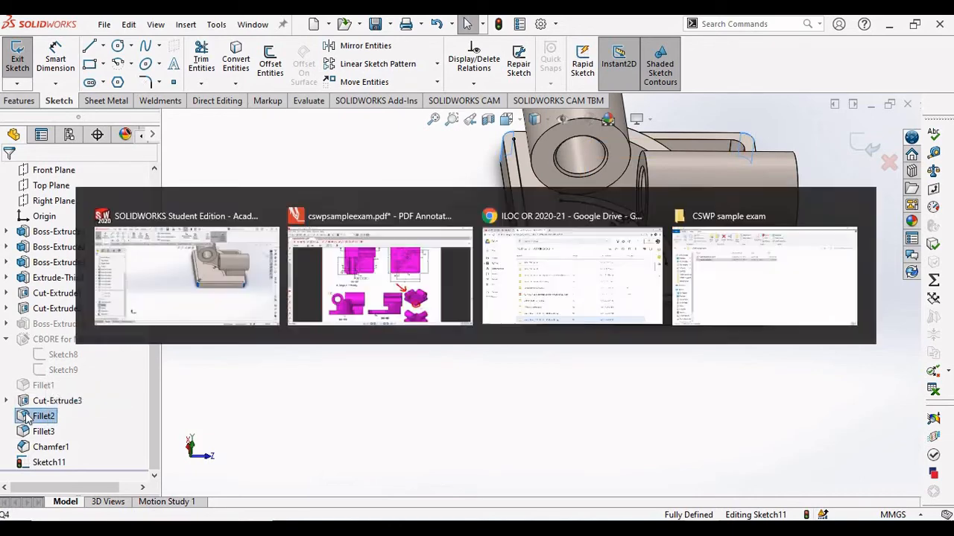
scroll(374, 338, "down", 2)
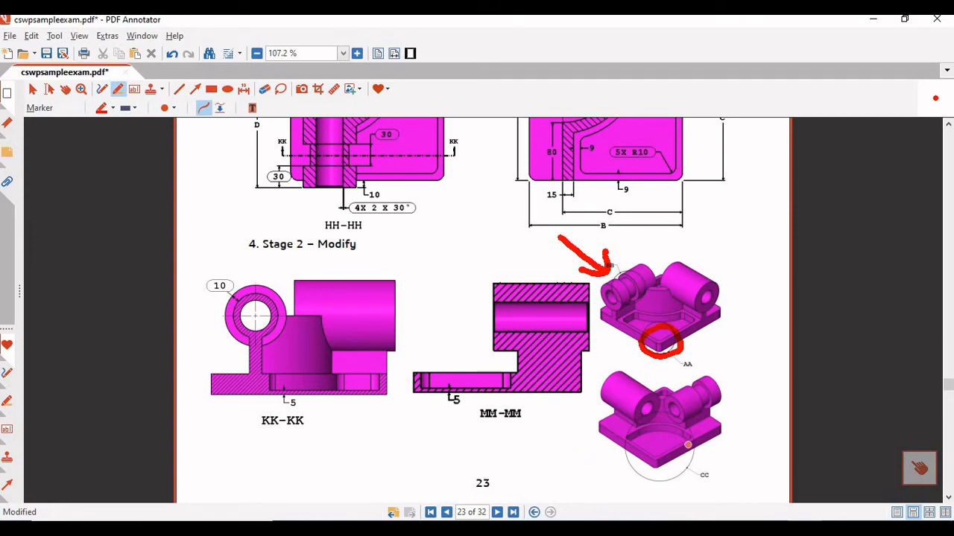
scroll(397, 336, "up", 5)
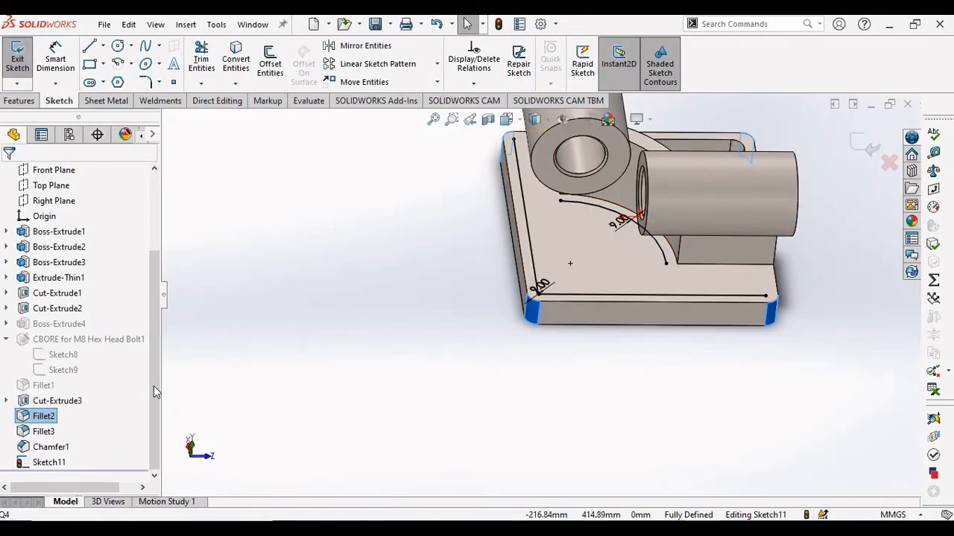
right_click(43, 466)
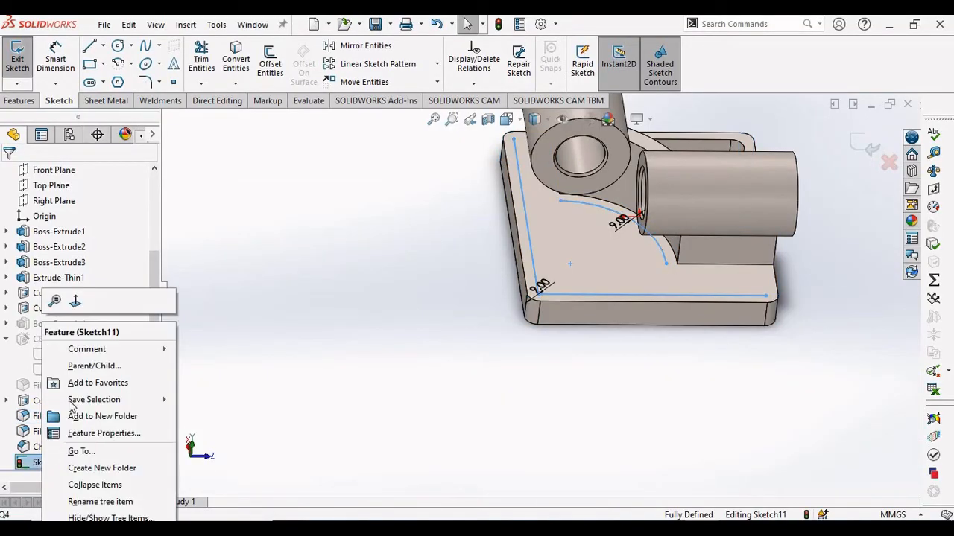
left_click(253, 354)
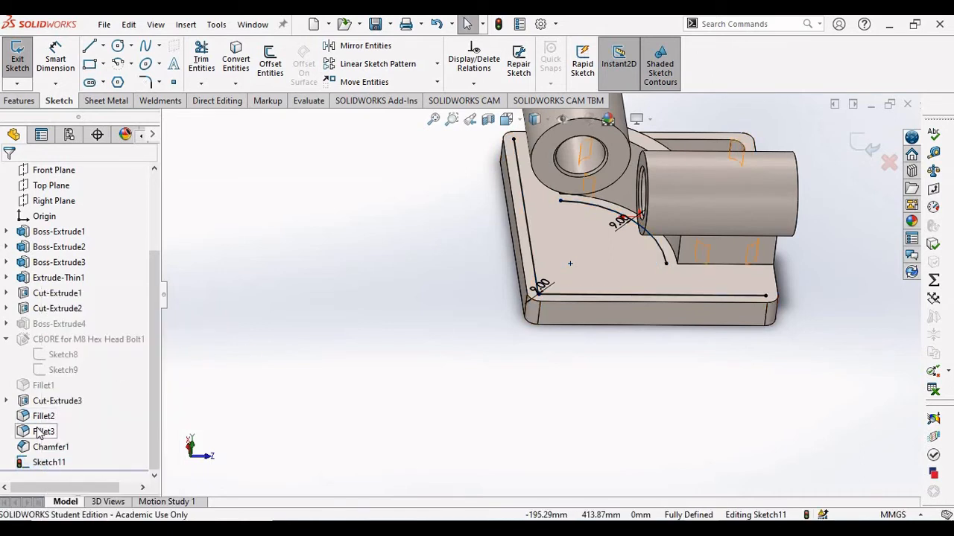
left_click(39, 432)
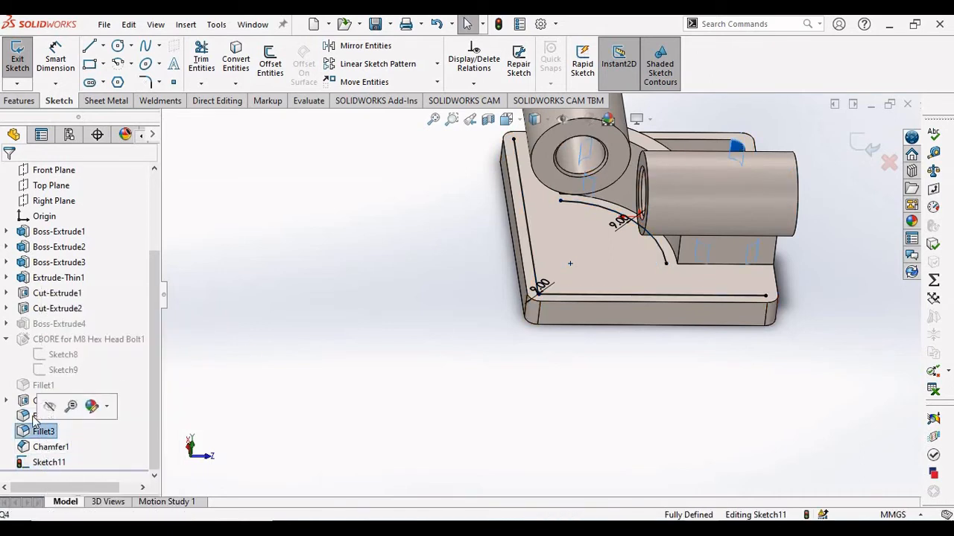
left_click(28, 421)
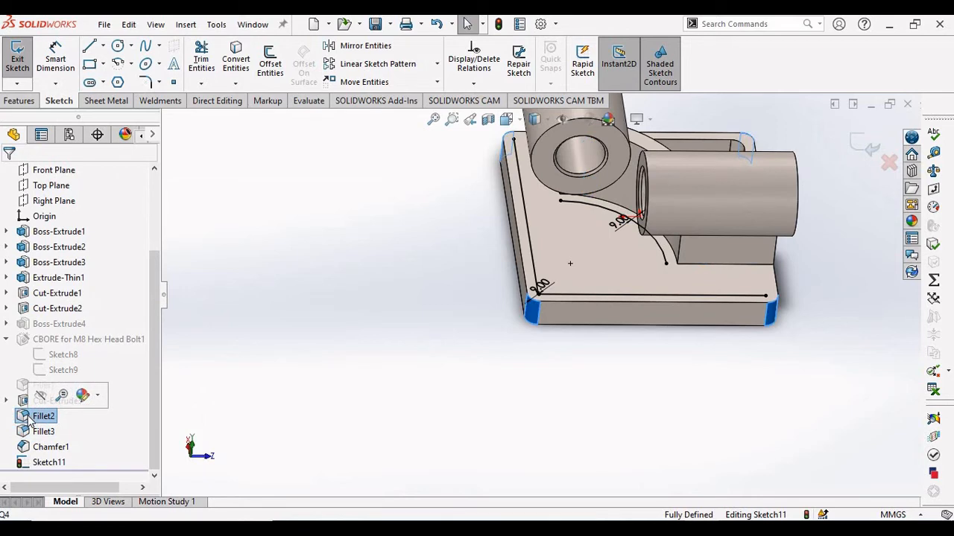
right_click(29, 421)
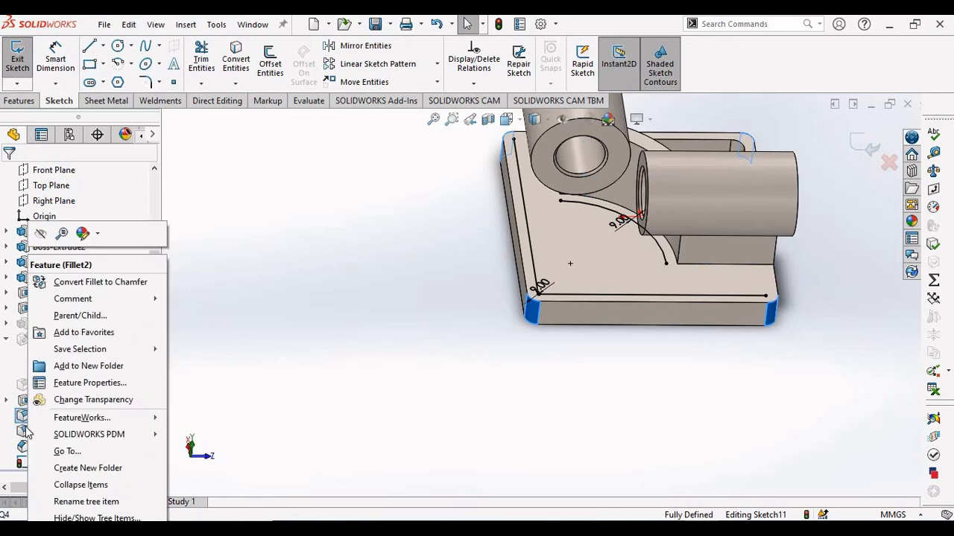
left_click(280, 240)
Exit the sketch, suppress Fillet2, and restore it by unsuppressing the dependent Sketch11
left_click(857, 147)
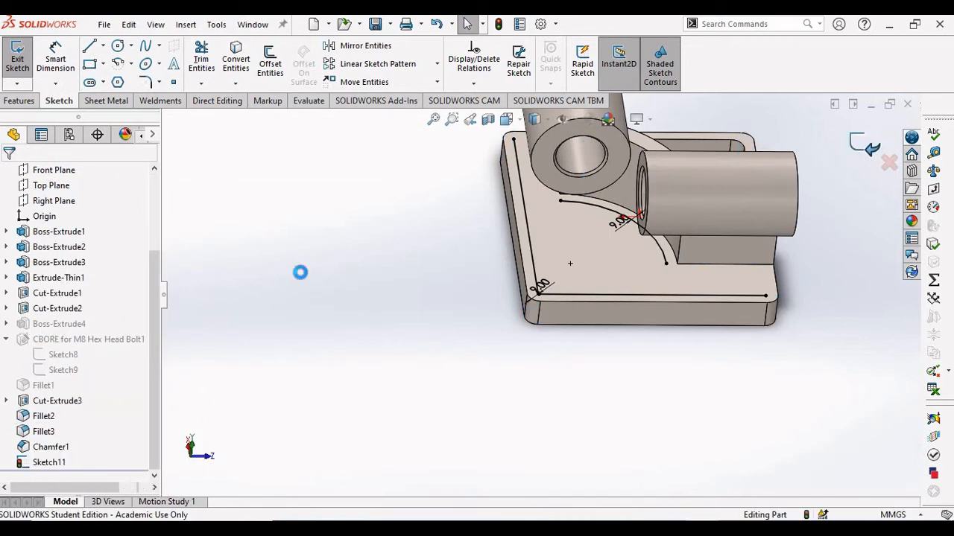
left_click(29, 417)
right_click(30, 417)
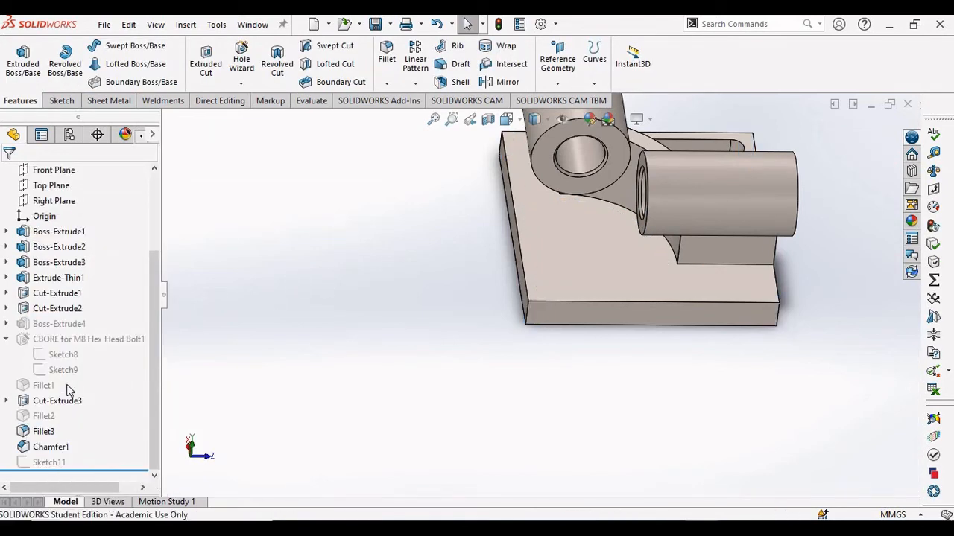
right_click(45, 464)
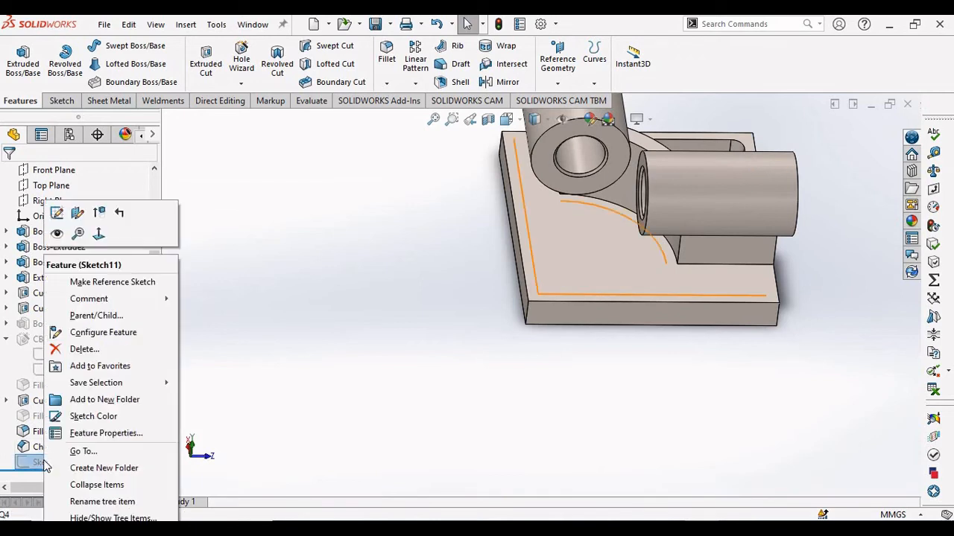
left_click(97, 215)
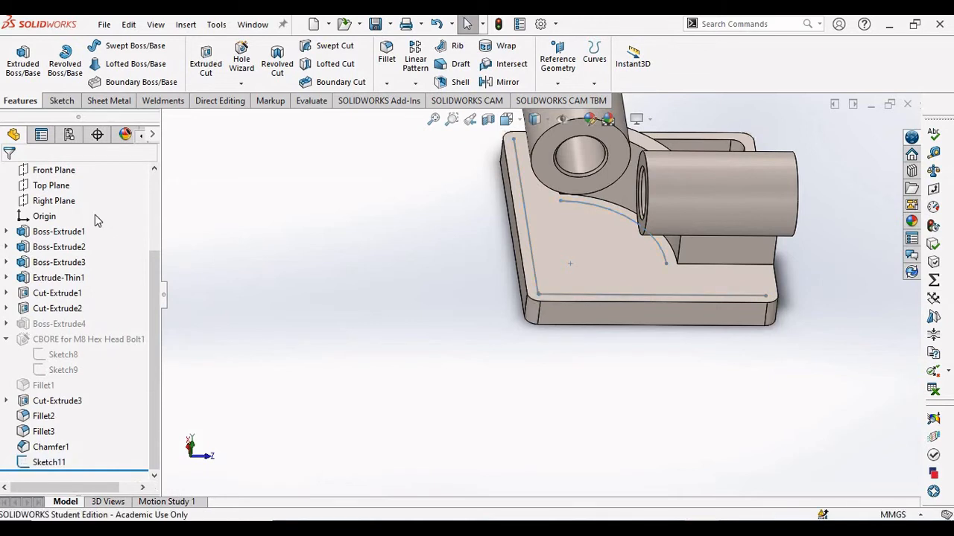
Delete Sketch11, the pocket sketch based on the filleted base edges
right_click(42, 463)
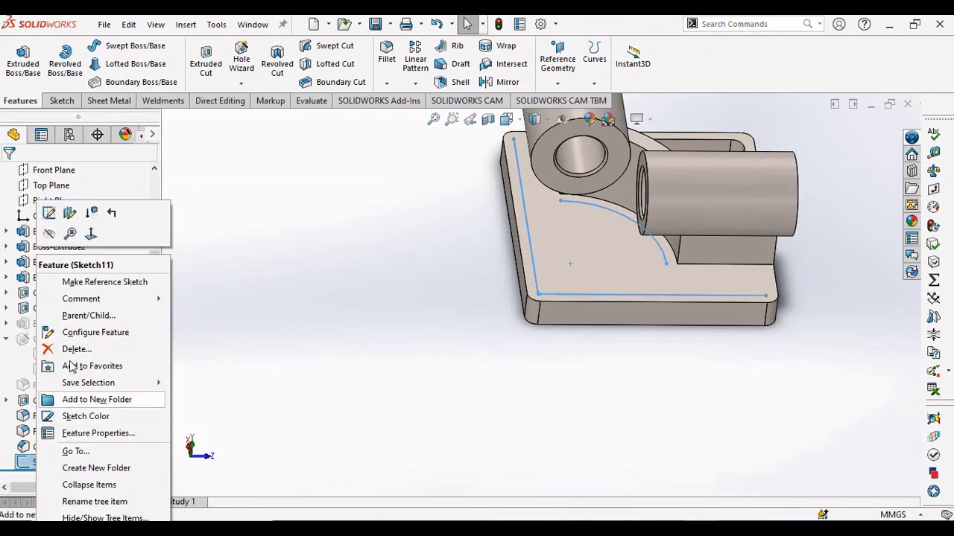
left_click(78, 349)
left_click(566, 208)
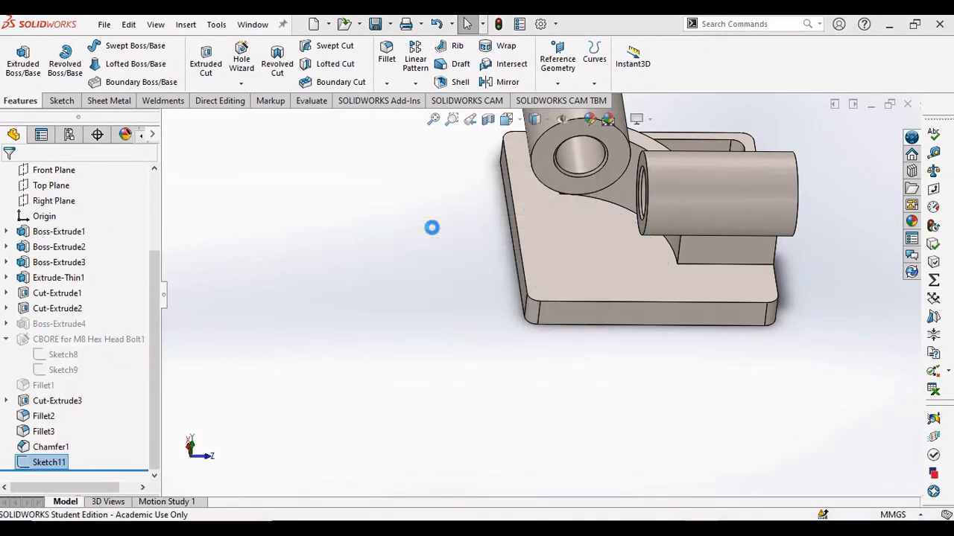
Roll the model back to just after Cut-Extrude3, before Fillet2
middle_click_drag(411, 306, 350, 309)
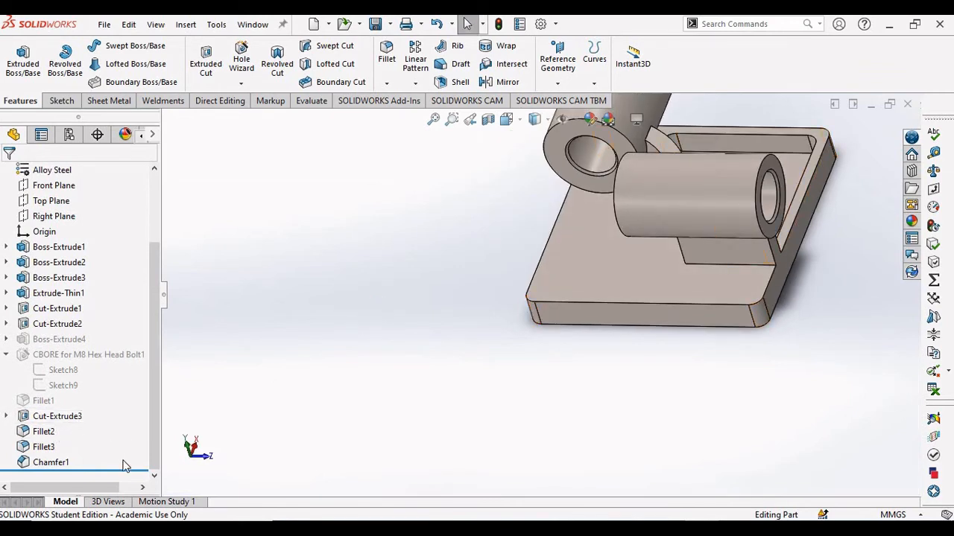
left_click_drag(120, 471, 118, 426)
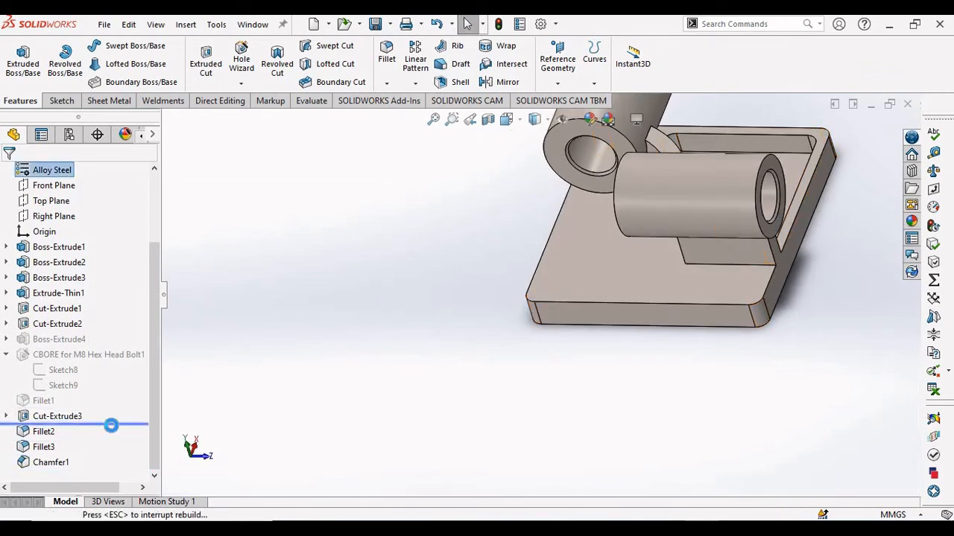
middle_click_drag(199, 376, 95, 423)
mouse_move(94, 423)
left_mouse_down()
mouse_move(80, 438)
mouse_move(83, 422)
left_mouse_up()
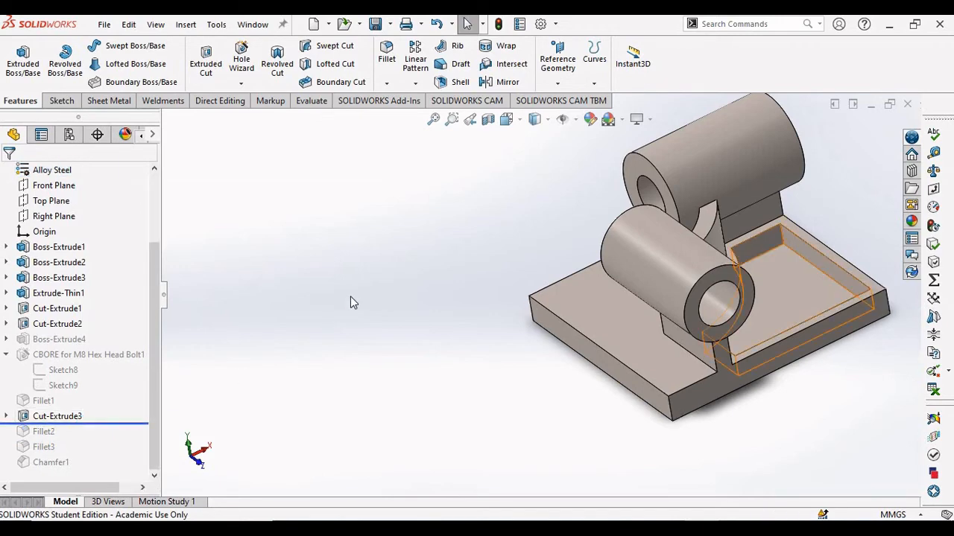
Start a sketch on the base's open upper face beside the two cylinders and view the whole part face-on
middle_click_drag(350, 296, 332, 387)
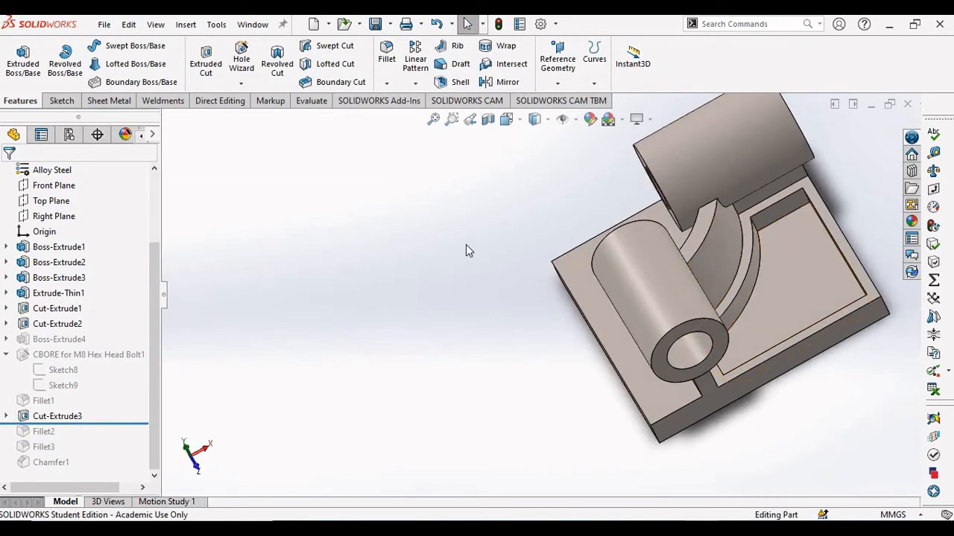
middle_click_drag(466, 249, 600, 256)
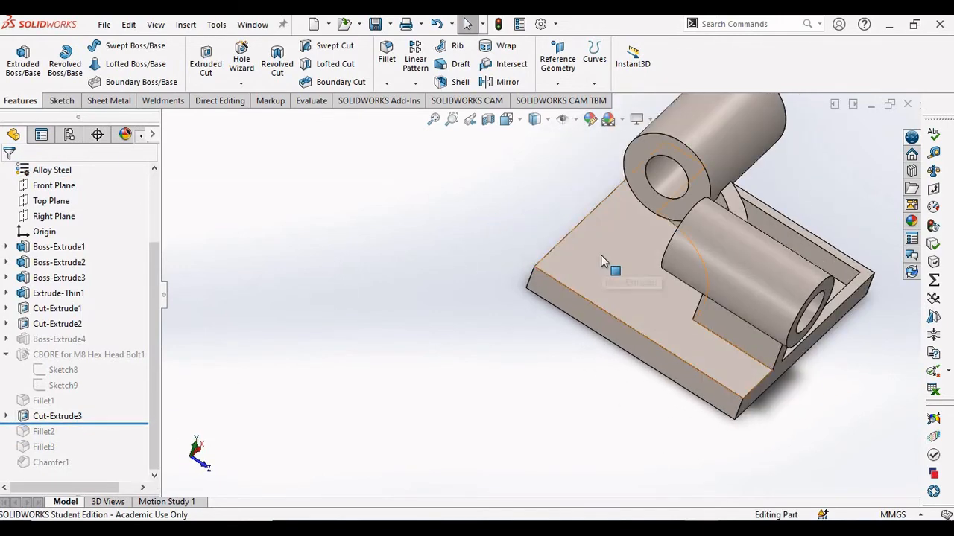
left_click(601, 255)
left_click(665, 223)
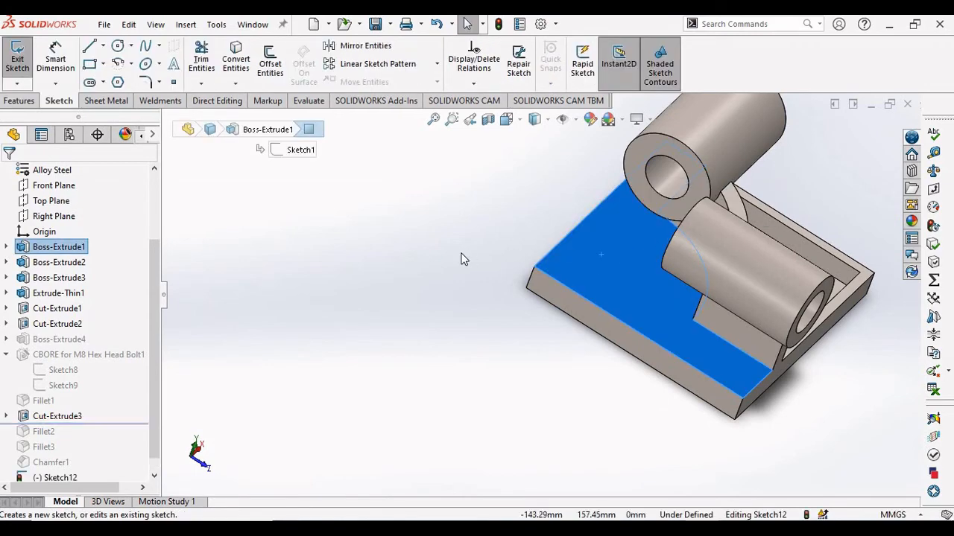
key("ctrl+8")
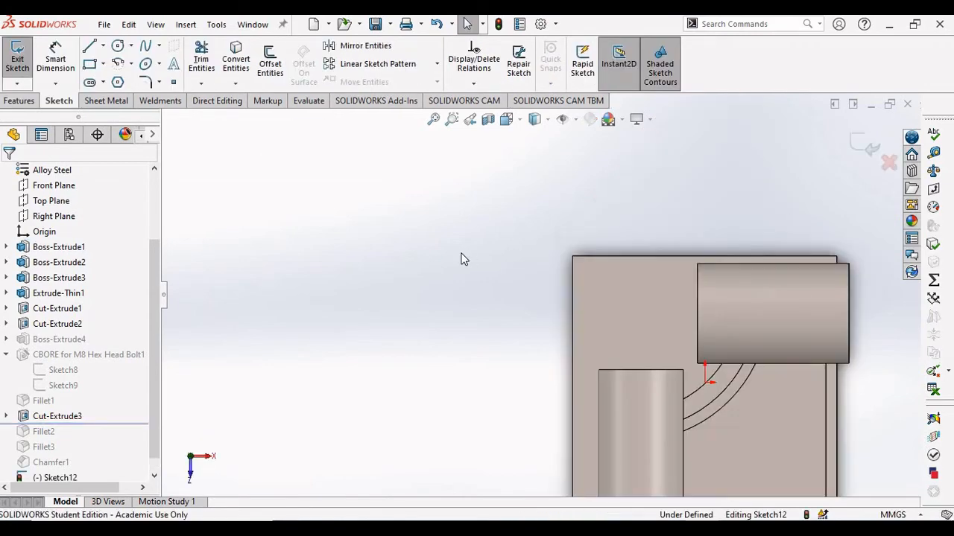
key("f")
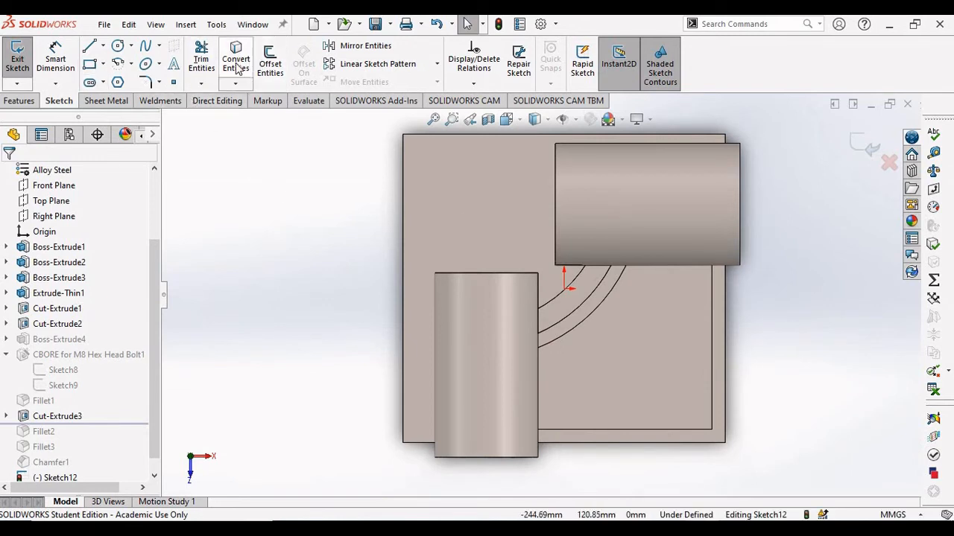
Offset the open base face's two straight outer edges 9 mm inward, using the reversed direction
left_click(270, 60)
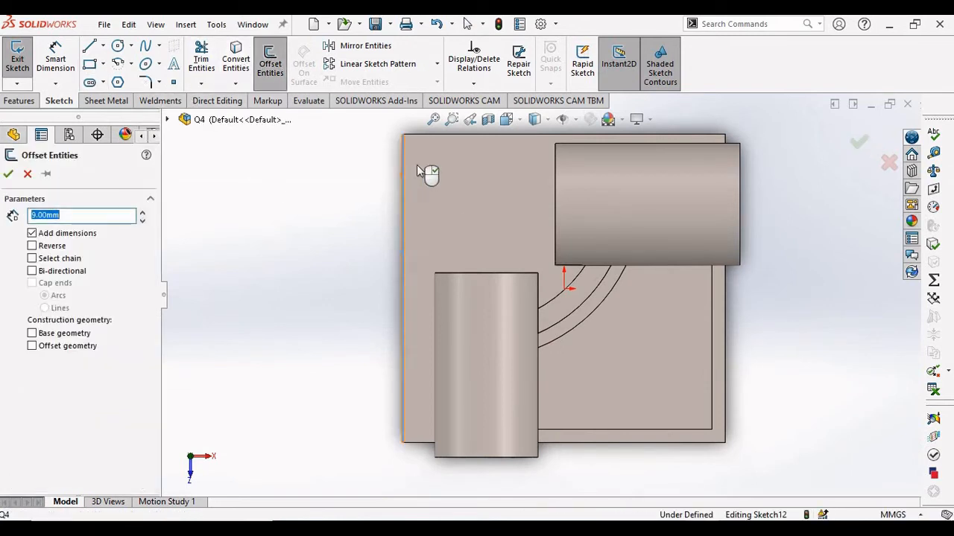
left_click(417, 165)
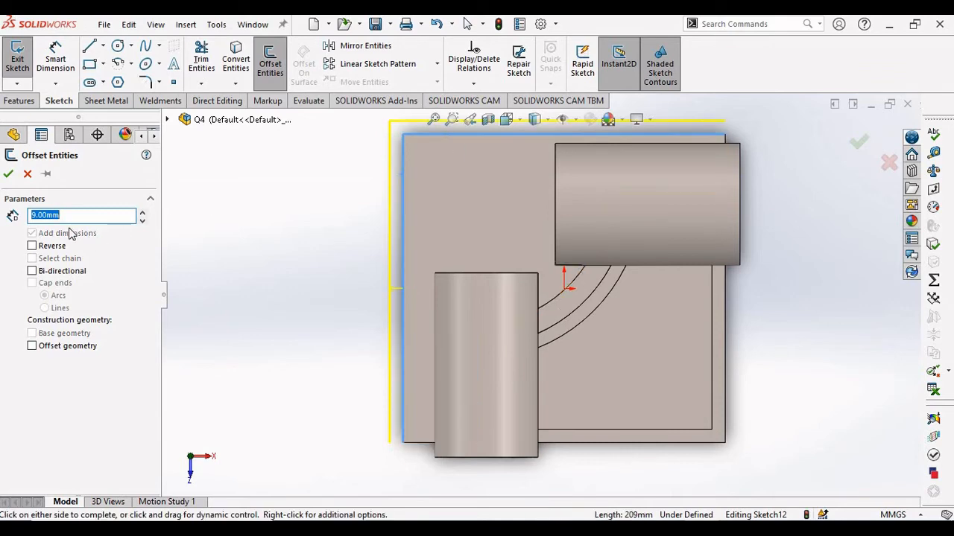
left_click(32, 246)
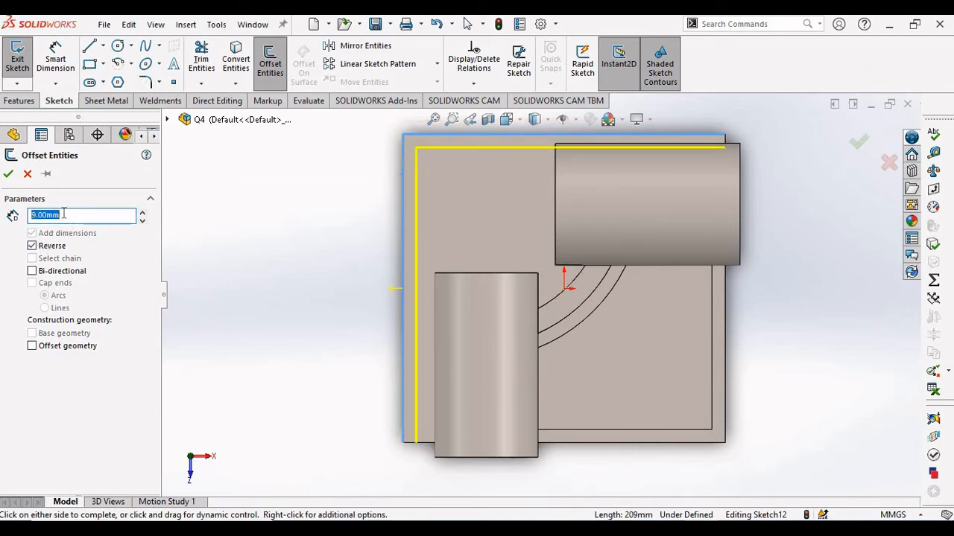
left_click(8, 173)
Offset the curved wall's lower edge 9 mm onto the open base face, using the reversed direction
mouse_move(436, 185)
middle_mouse_down()
mouse_move(489, 390)
mouse_move(511, 339)
middle_mouse_up()
left_click(507, 333)
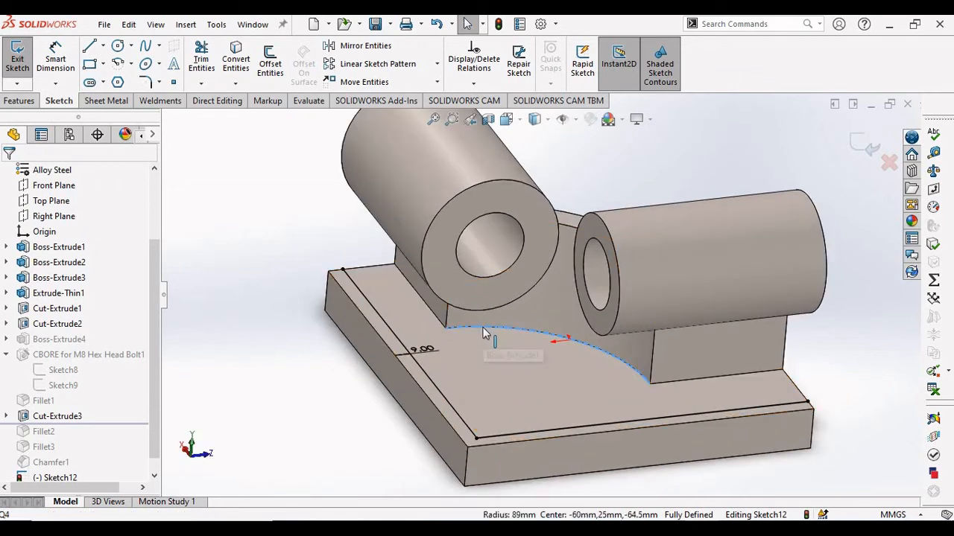
left_click(270, 69)
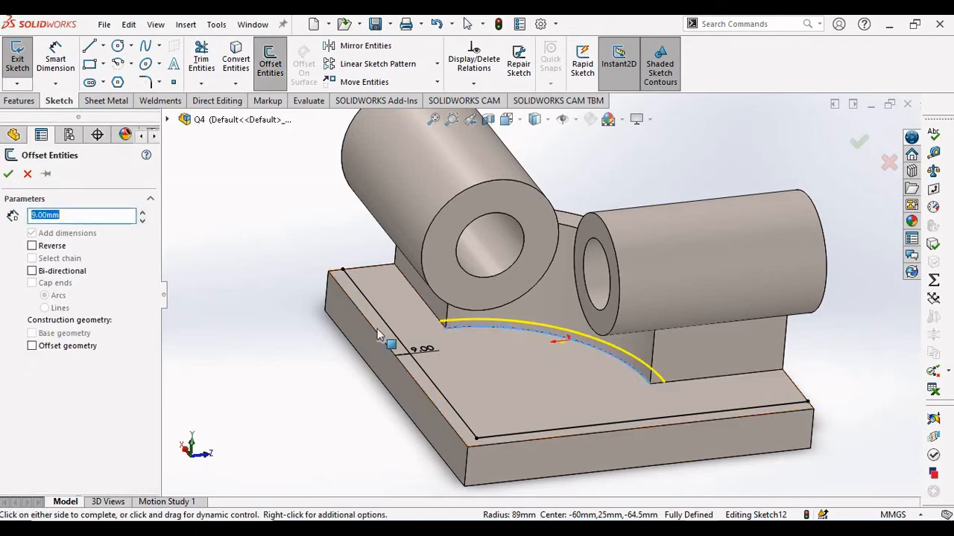
left_click(32, 246)
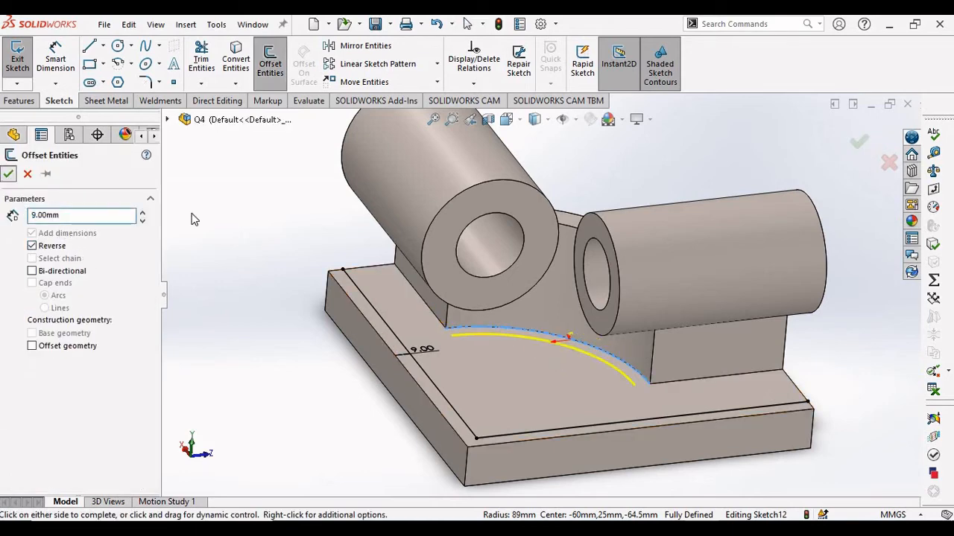
left_click(8, 174)
key("ctrl+8")
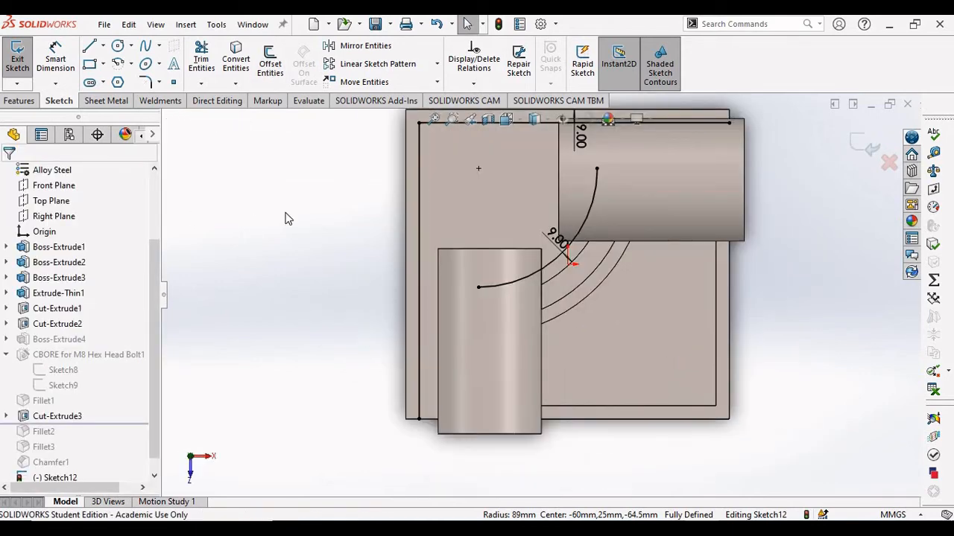
Draw a vertical line about 31 mm long from the offset arc's upper end to the horizontal offset line
scroll(444, 264, "up", 3)
scroll(541, 160, "down", 4)
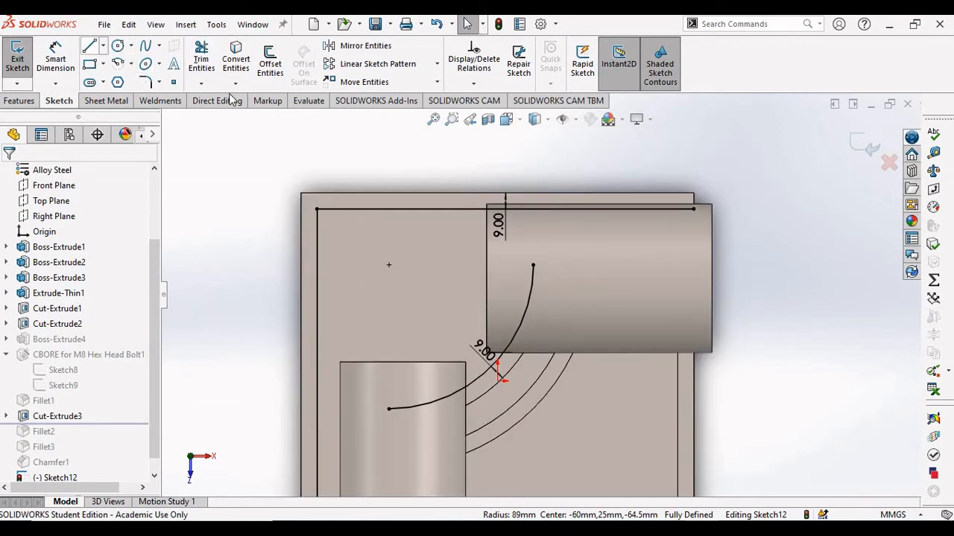
left_click(533, 265)
scroll(536, 216, "down", 2)
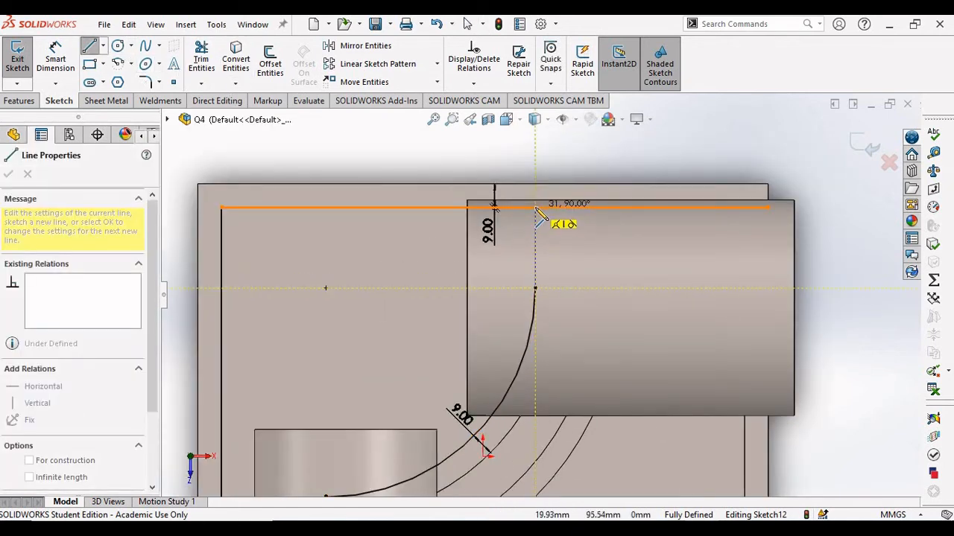
left_click(535, 209)
right_click(568, 142)
left_click(596, 152)
Draw a horizontal line about 40 mm long from the offset arc's lower end to the vertical offset line
scroll(519, 152, "up", 2)
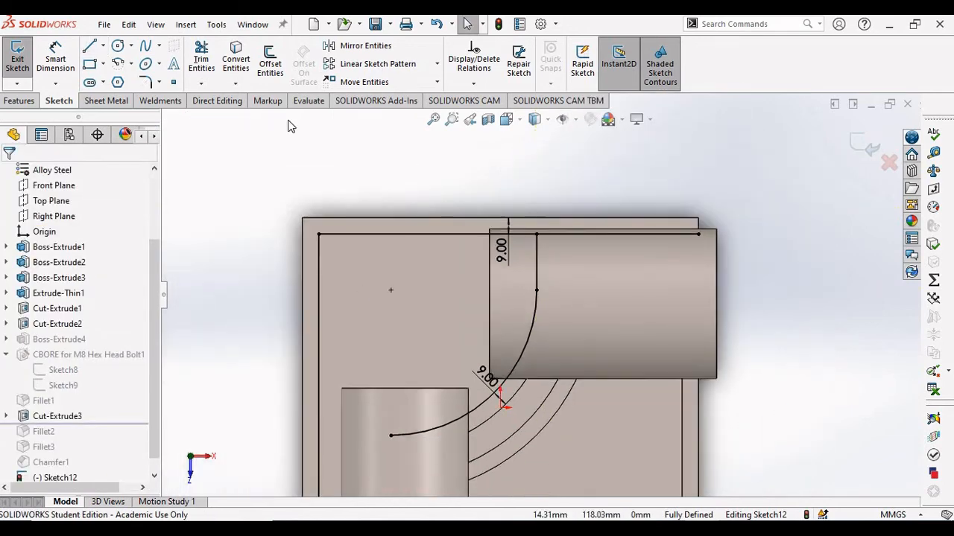
scroll(538, 295, "up", 2)
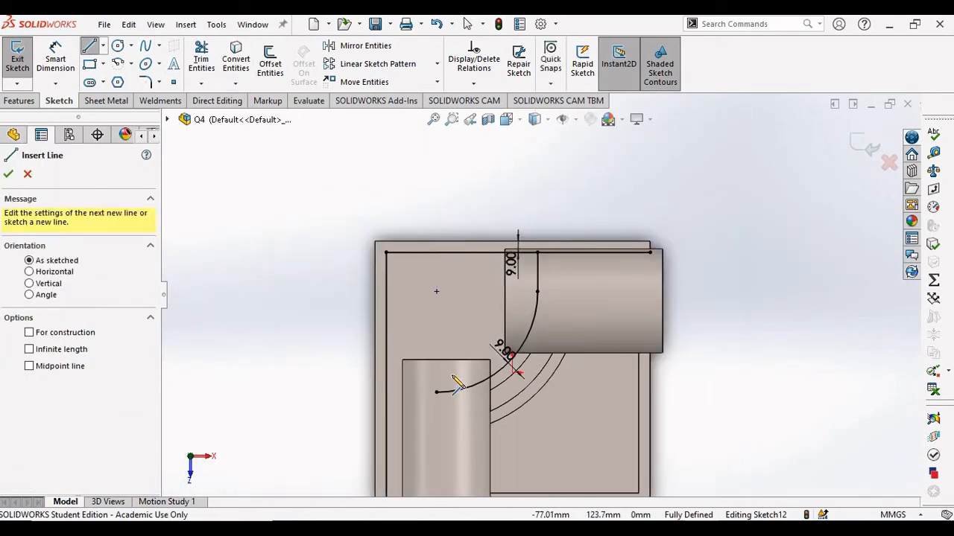
scroll(435, 397, "down", 2)
left_click(439, 391)
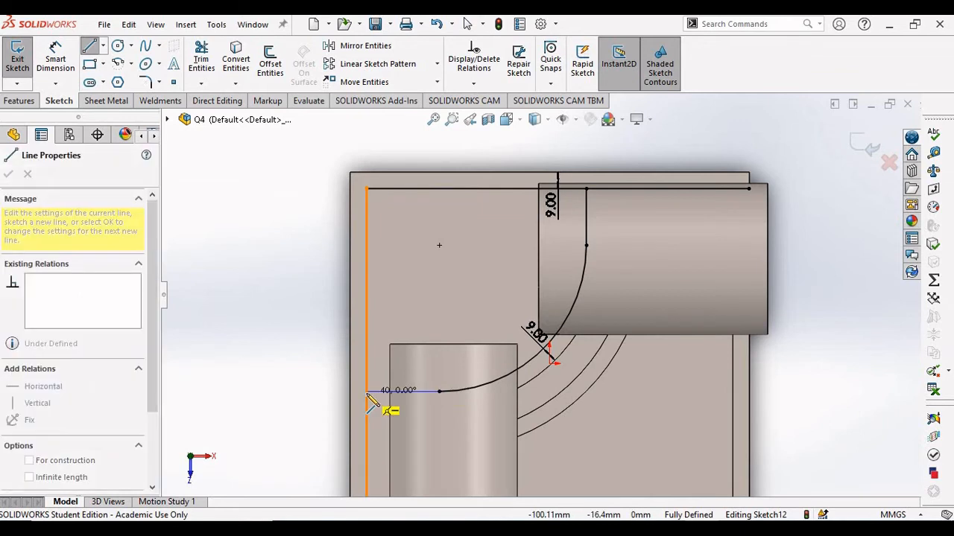
left_click(367, 392)
right_click(291, 293)
left_click(315, 307)
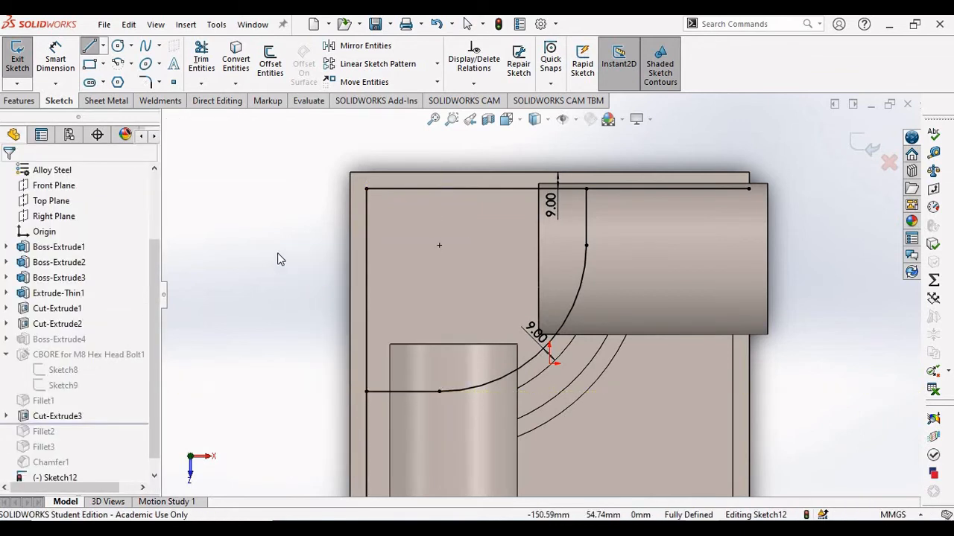
Power-trim the offset lines' overhanging ends beyond the two connecting lines to close the pocket profile
scroll(278, 256, "up", 3)
left_click(199, 66)
scroll(439, 393, "down", 2)
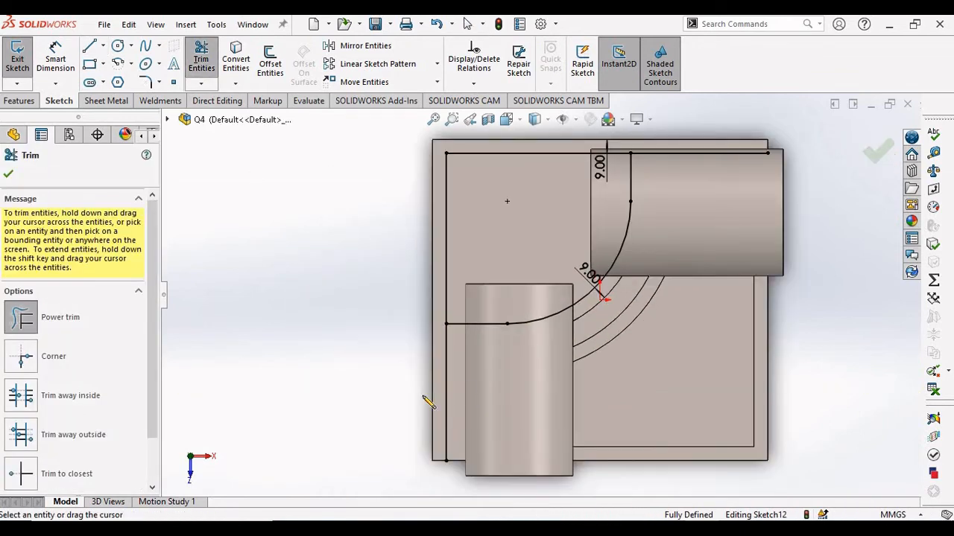
scroll(630, 222, "up", 2)
scroll(632, 222, "down", 2)
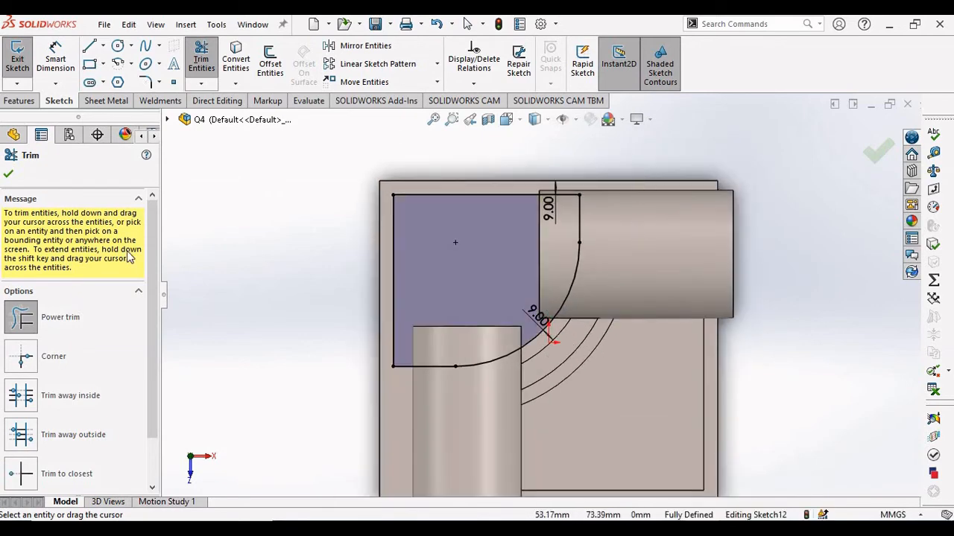
left_click(13, 176)
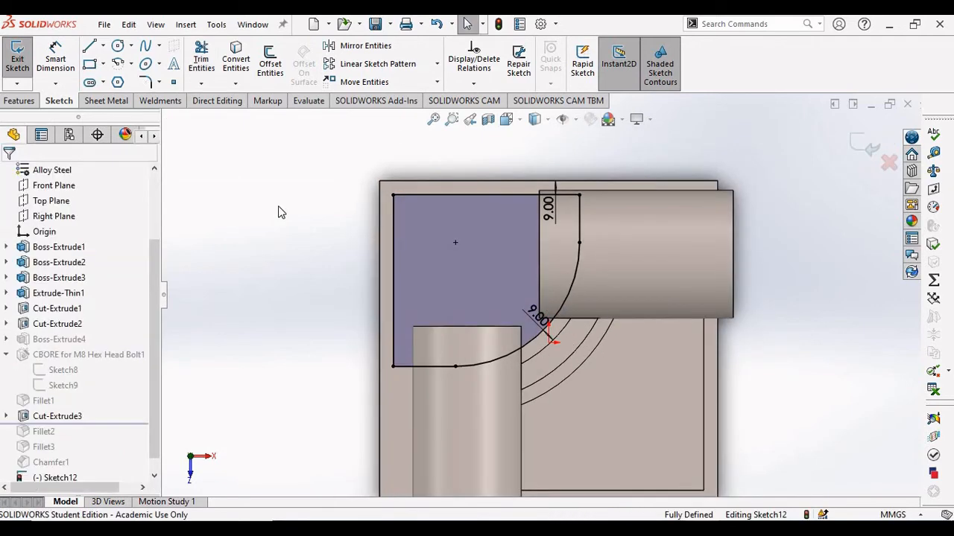
Extrude-cut the closed pocket profile with Offset From Surface, ending 5 mm from the base's underside face
scroll(326, 266, "up", 2)
middle_click_drag(326, 266, 406, 231)
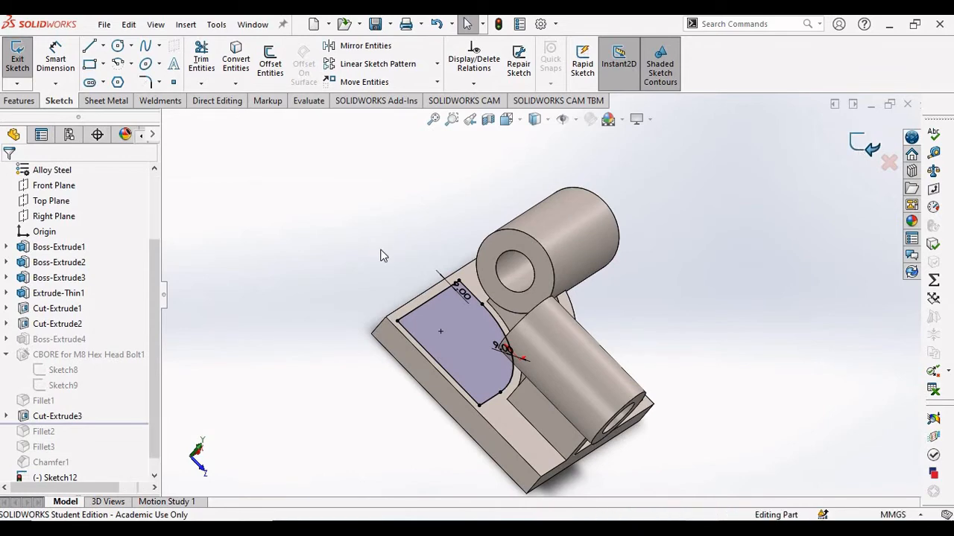
mouse_move(330, 234)
middle_mouse_down()
mouse_move(375, 202)
mouse_move(452, 324)
mouse_move(415, 414)
middle_mouse_up()
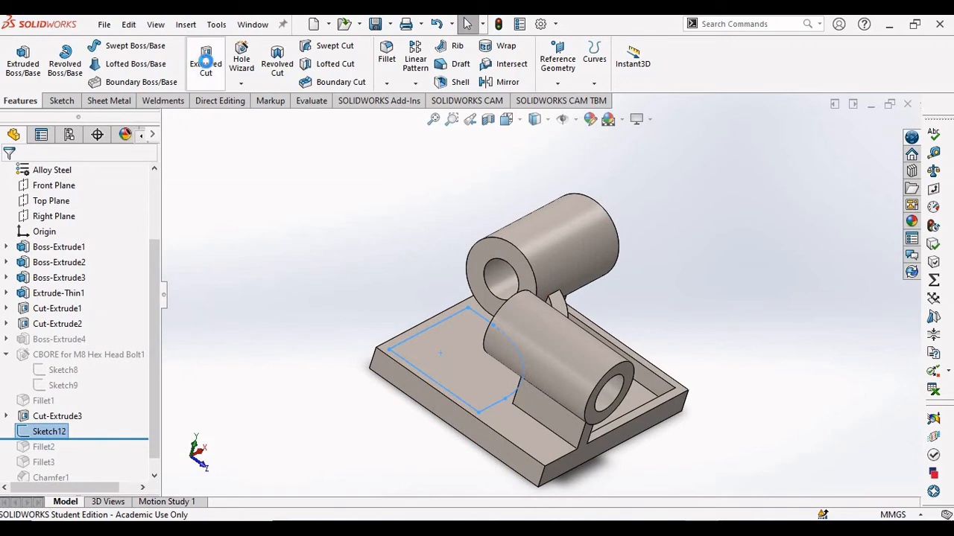
left_click(205, 63)
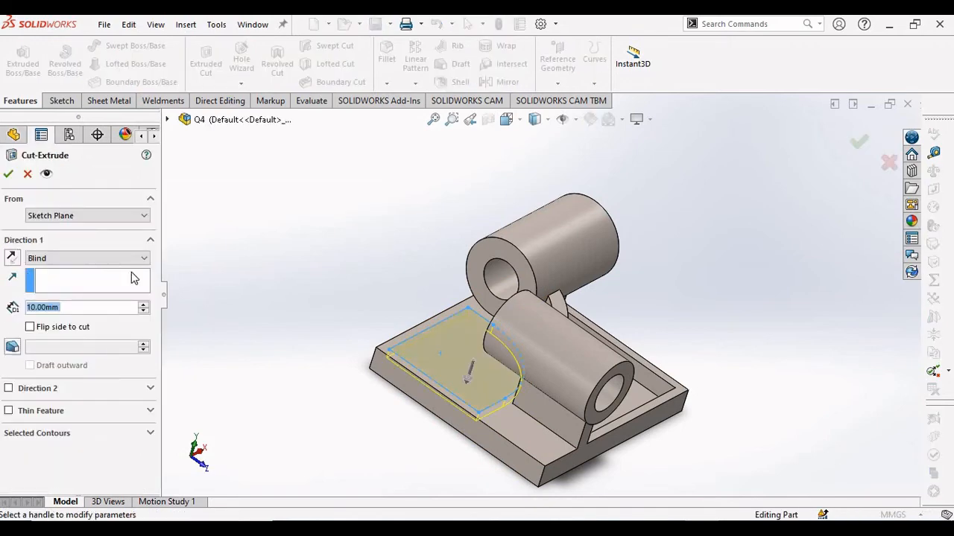
left_click(142, 257)
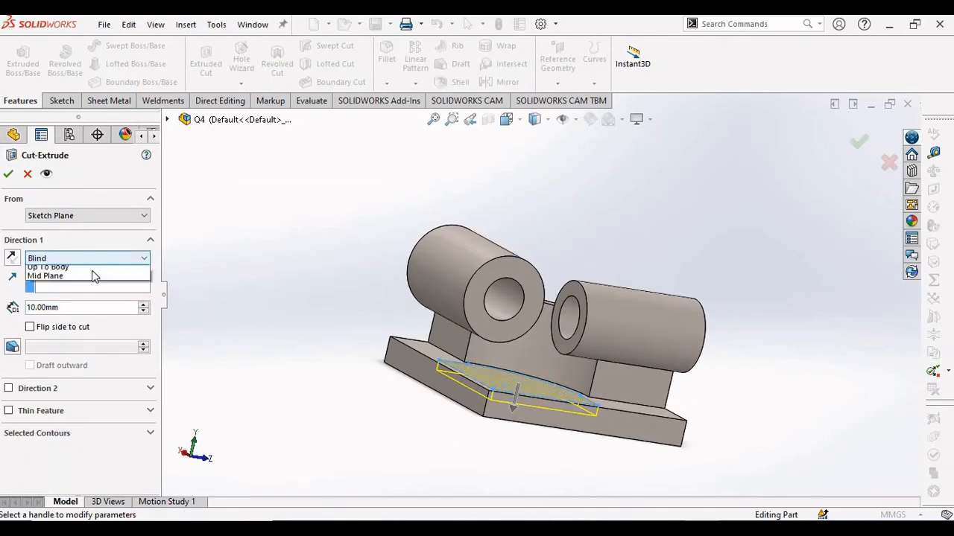
left_click(63, 325)
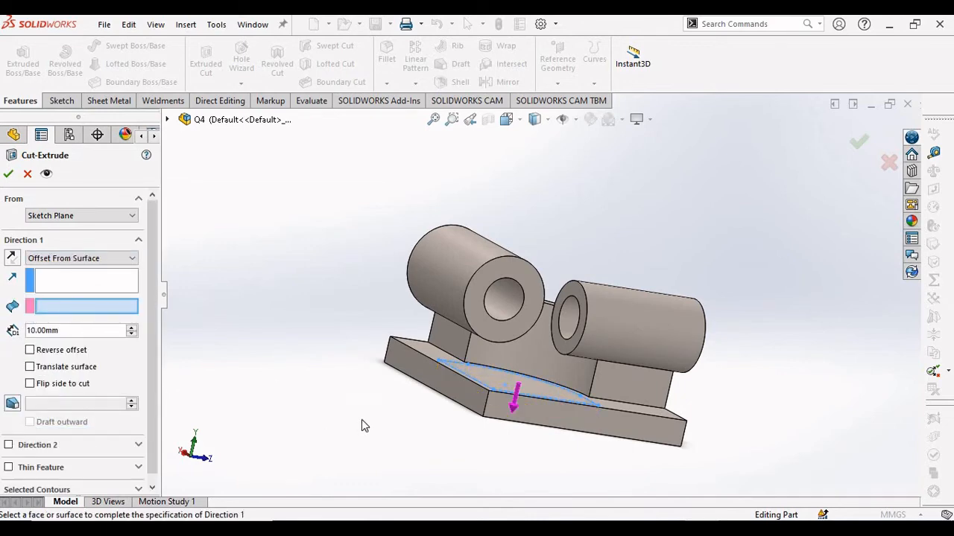
middle_click_drag(361, 425, 494, 388)
left_click(494, 387)
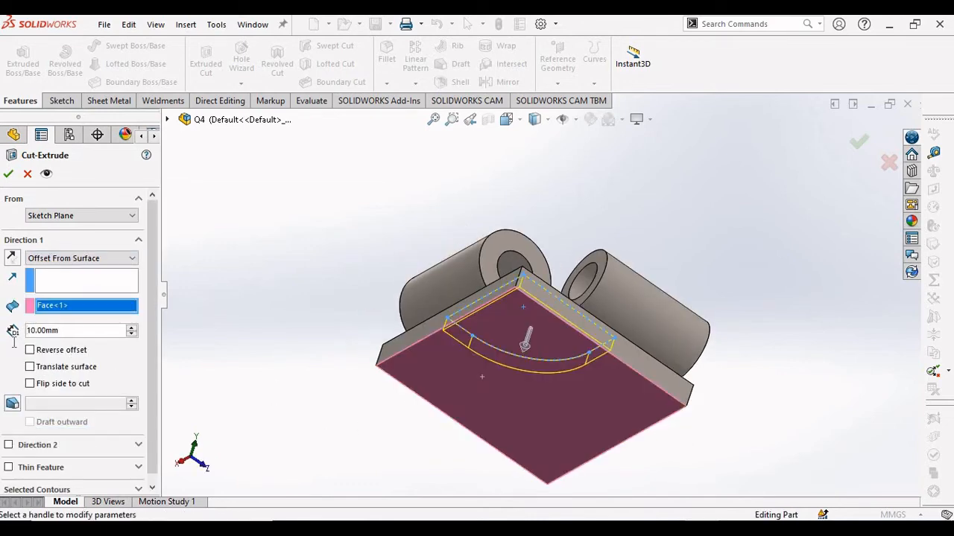
type("5")
key("Return")
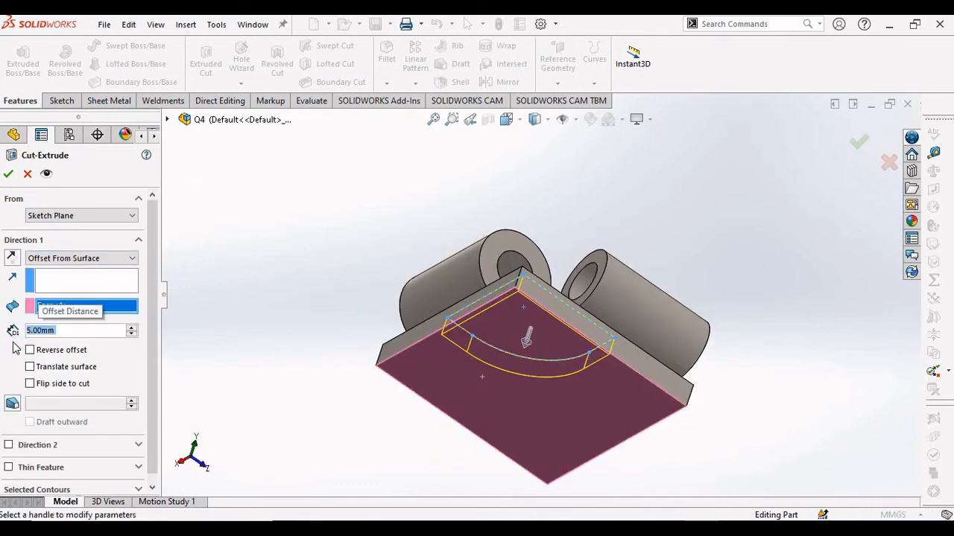
left_click(8, 174)
Roll the model forward past Fillet2, Fillet3 and Chamfer1 to the end of the feature history
middle_click_drag(363, 228, 233, 317)
scroll(359, 296, "up", 3)
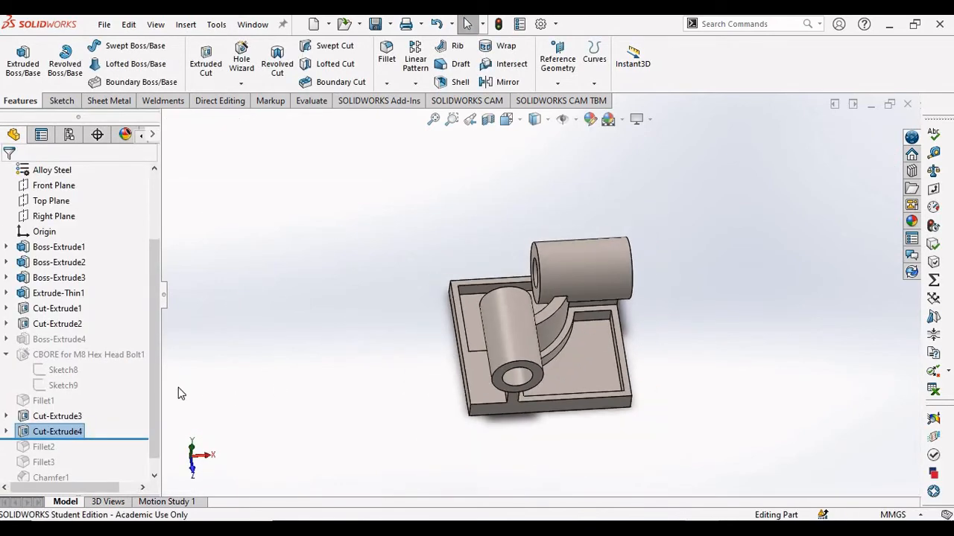
scroll(152, 403, "down", 1)
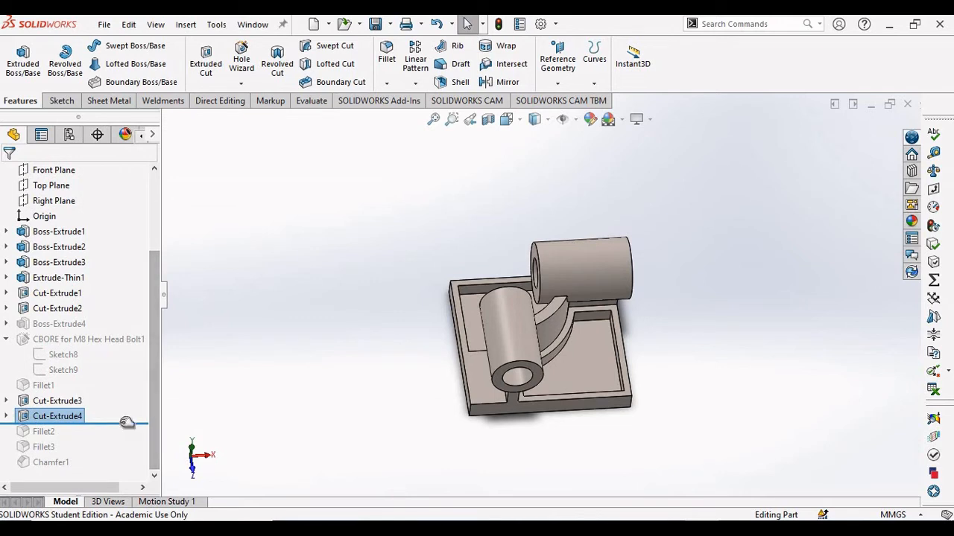
left_click_drag(126, 427, 123, 433)
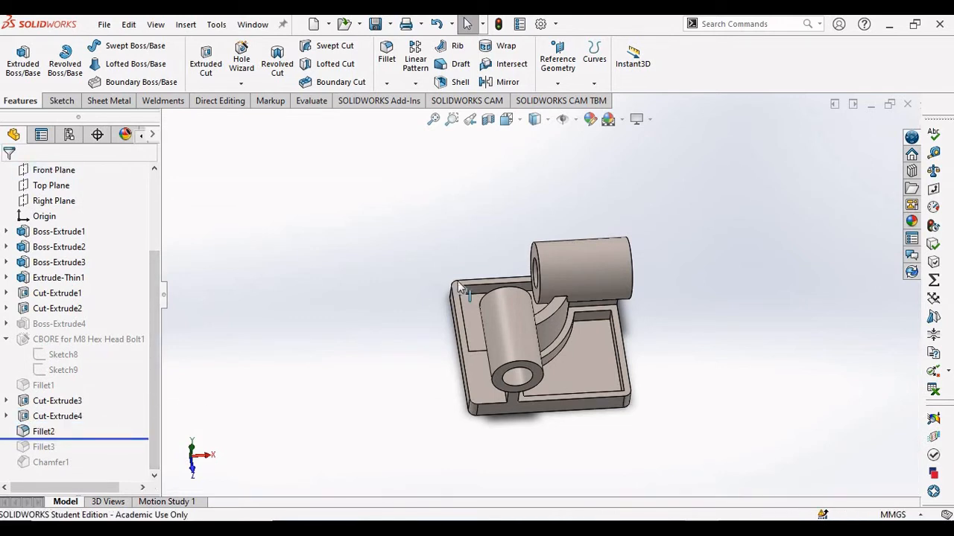
scroll(460, 289, "down", 5)
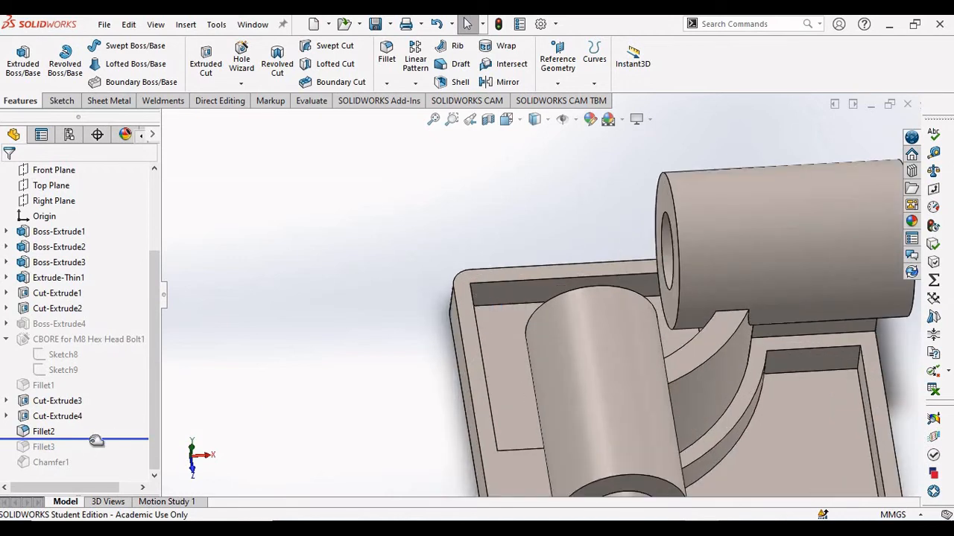
left_click_drag(96, 441, 92, 470)
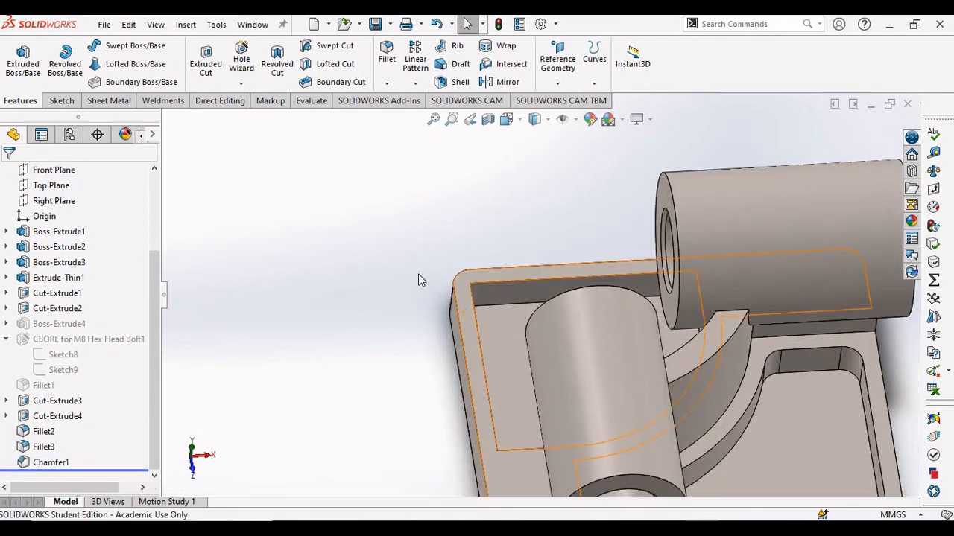
scroll(470, 310, "up", 5)
middle_click_drag(538, 356, 611, 336)
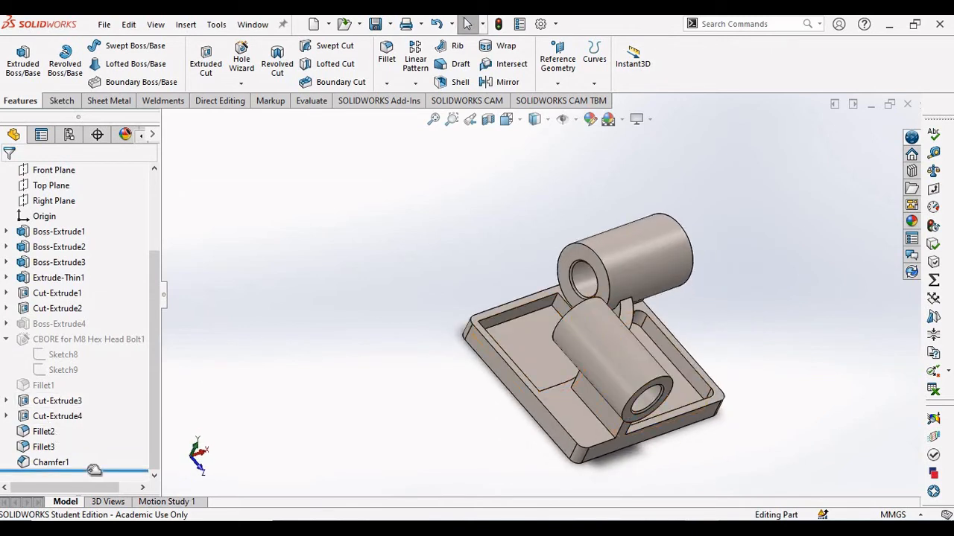
Roll the model back to just after Cut-Extrude4 and forward past Chamfer1 again to compare both states
left_click_drag(94, 471, 76, 422)
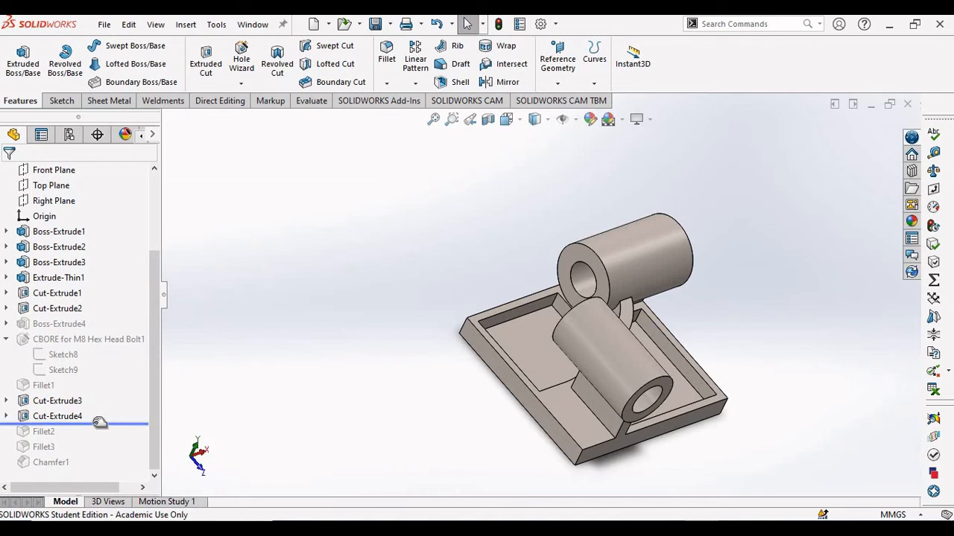
mouse_move(99, 423)
left_mouse_down()
mouse_move(93, 409)
mouse_move(110, 410)
mouse_move(91, 419)
left_mouse_up()
left_click(100, 425)
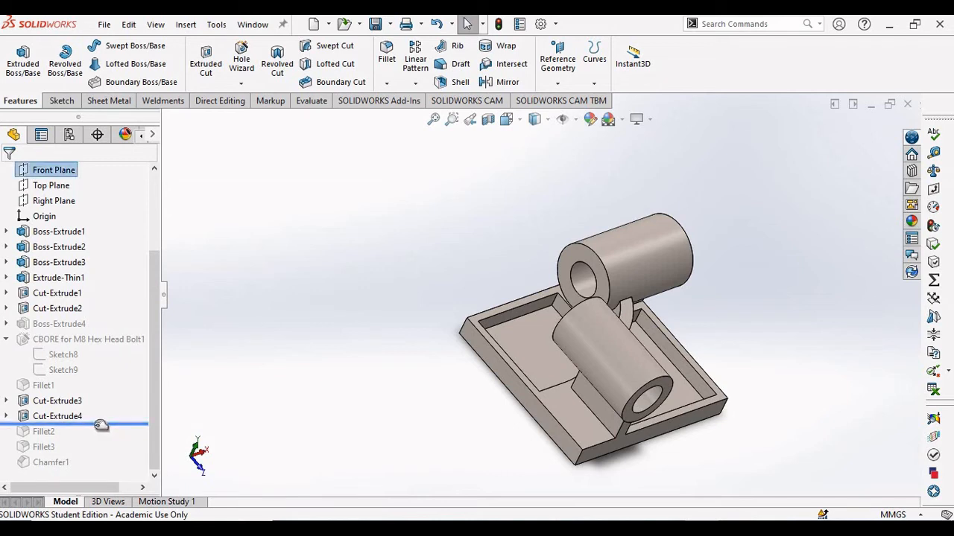
left_click_drag(100, 425, 87, 469)
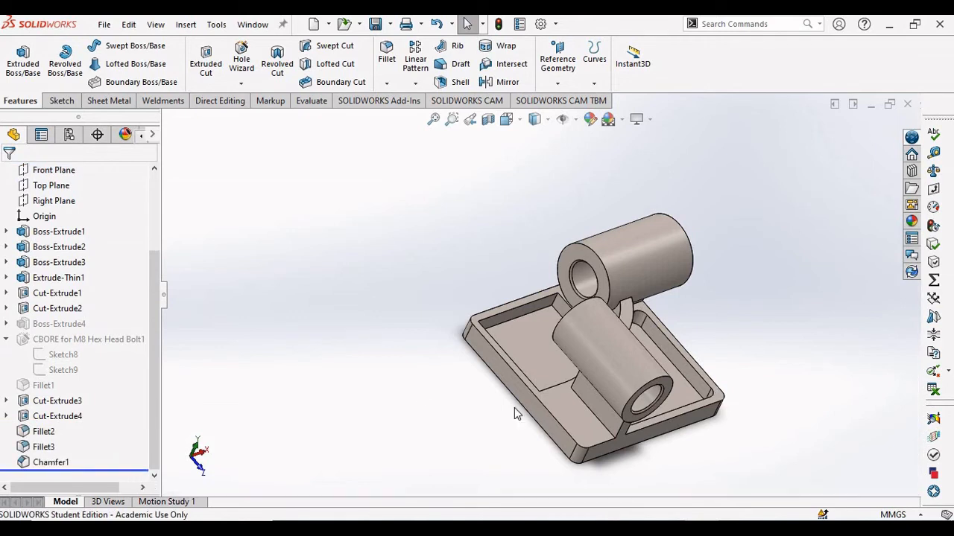
left_click_drag(110, 465, 110, 420)
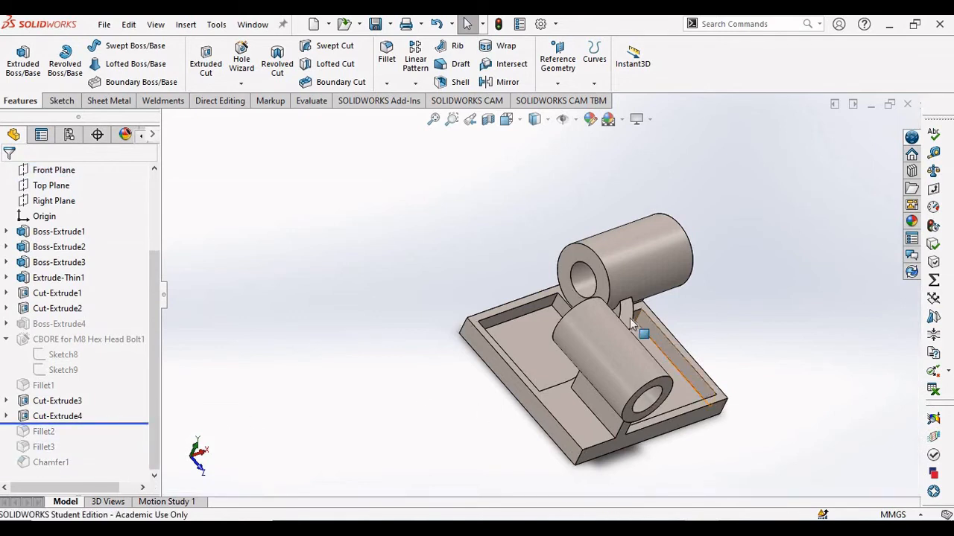
middle_click_drag(466, 324, 221, 383)
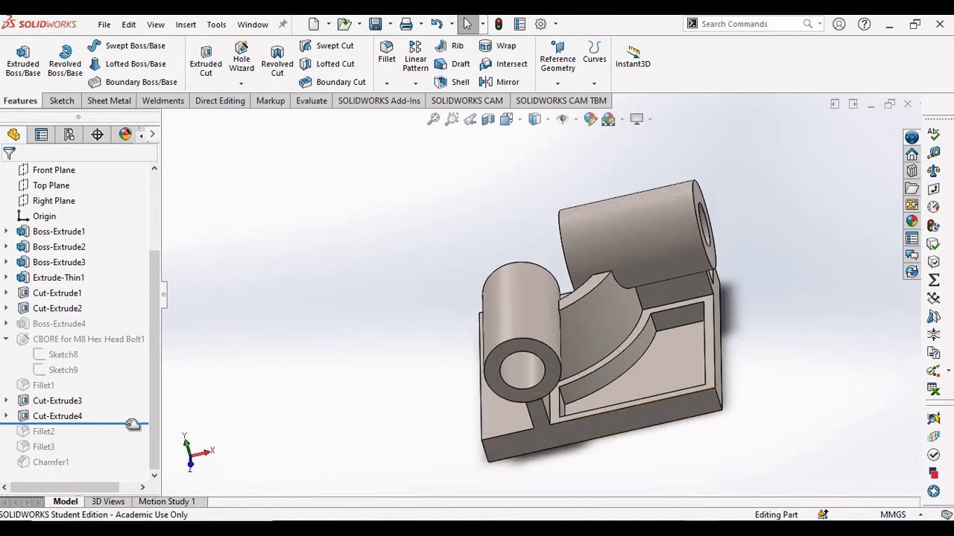
left_click_drag(127, 431, 110, 469)
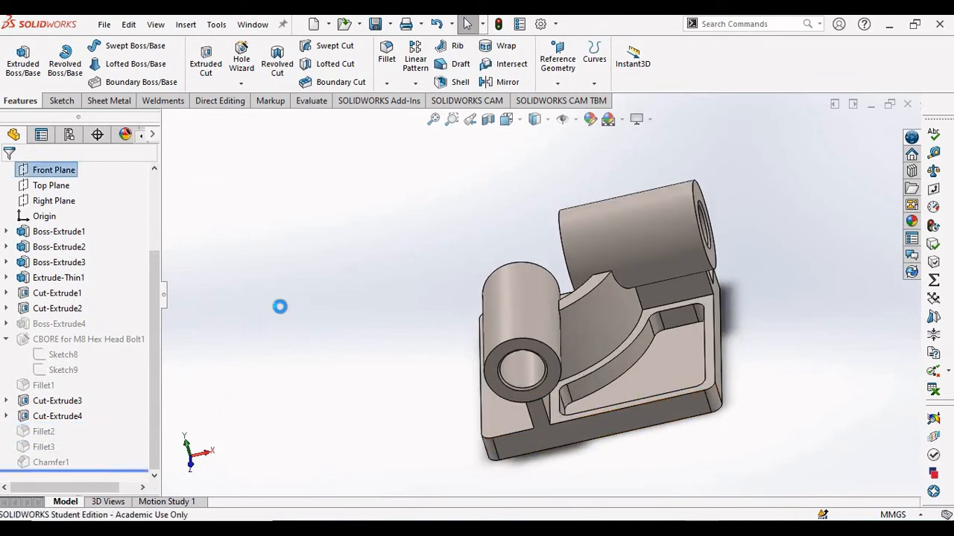
mouse_move(323, 288)
middle_mouse_down()
mouse_move(520, 371)
mouse_move(484, 344)
middle_mouse_up()
Check the corner radius in the exam drawing, then fillet the new pocket's three vertical corner edges with a 10 mm radius
key("alt+Tab")
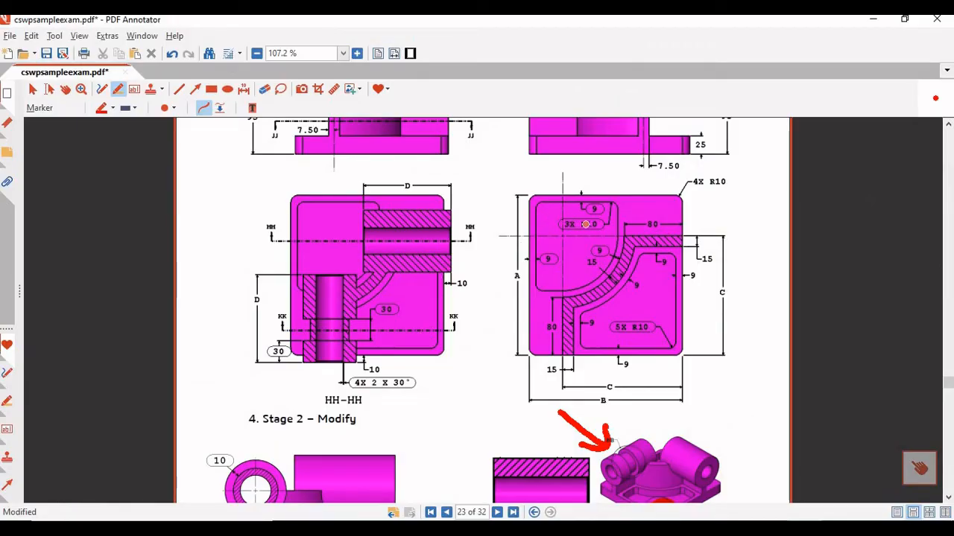
key("alt+Tab")
middle_click_drag(409, 320, 365, 289)
scroll(424, 313, "down", 5)
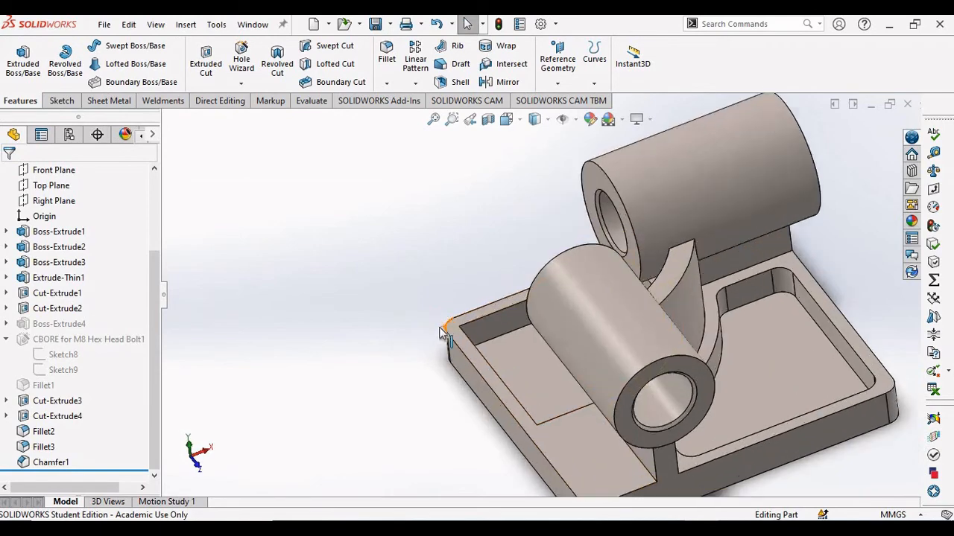
left_click(386, 56)
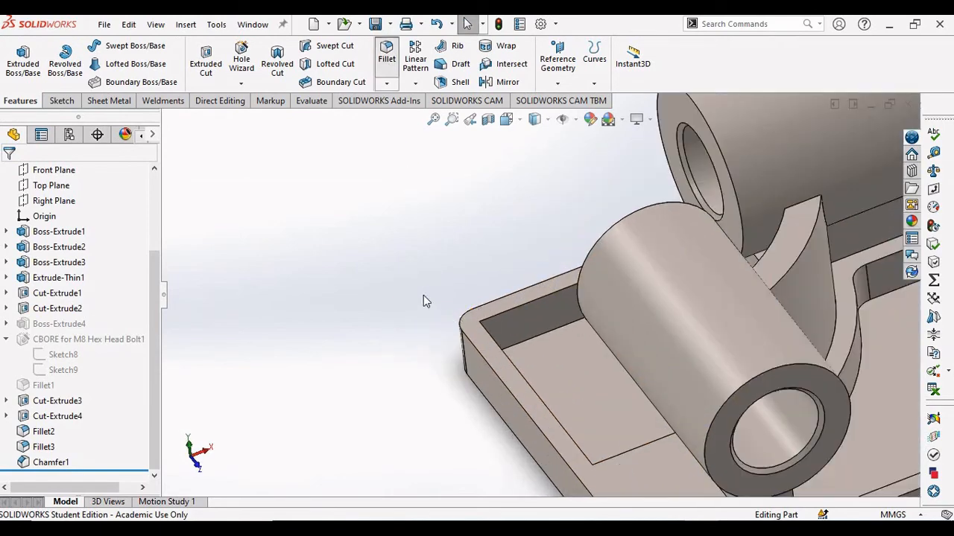
middle_click_drag(412, 321, 445, 337)
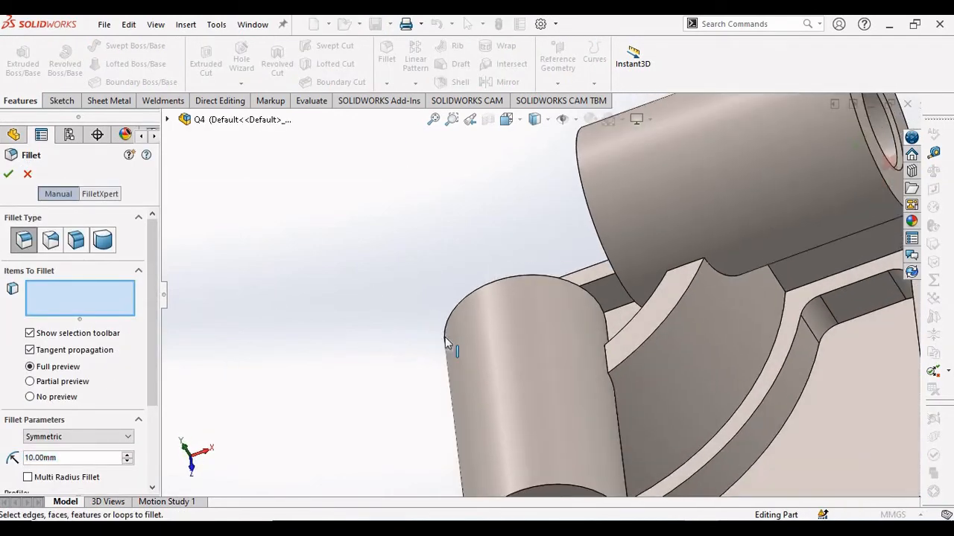
scroll(440, 331, "down", 6)
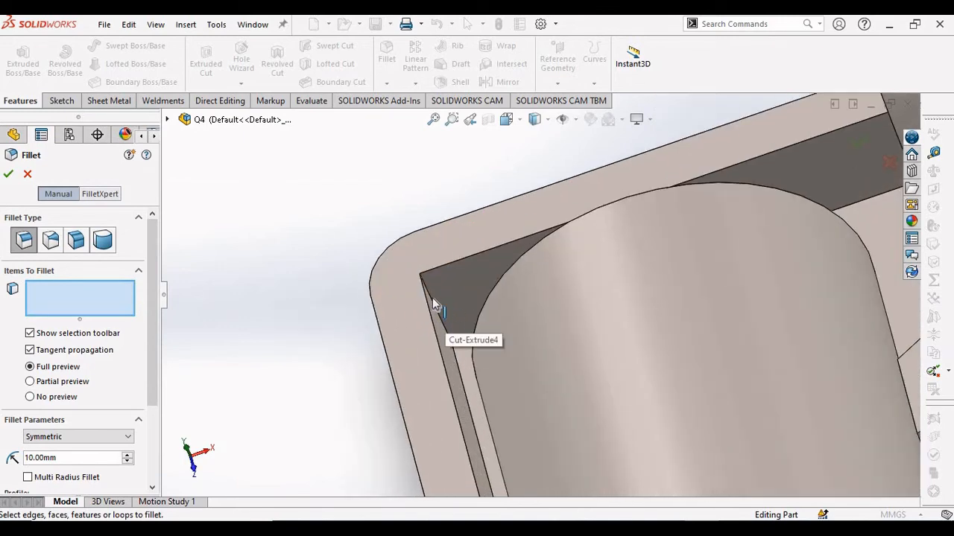
left_click(436, 305)
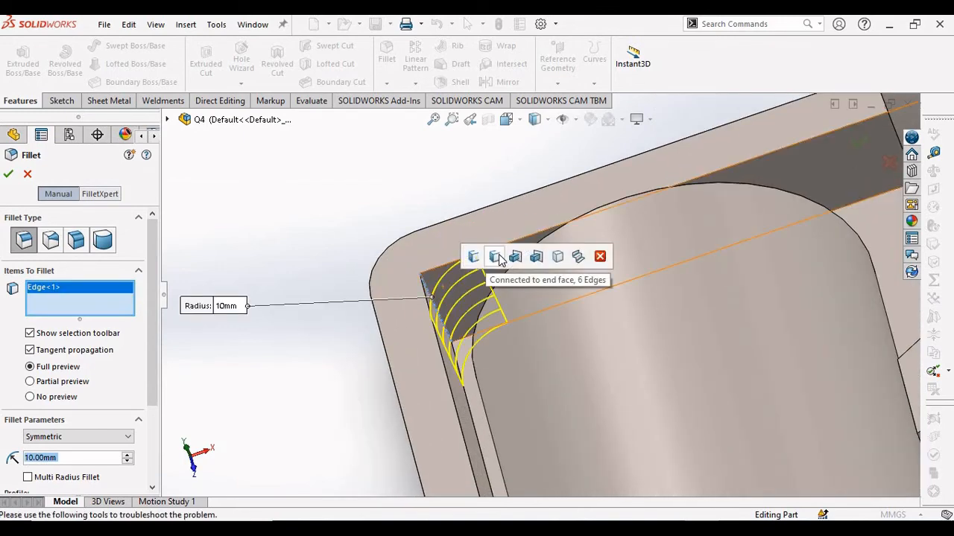
left_click(475, 257)
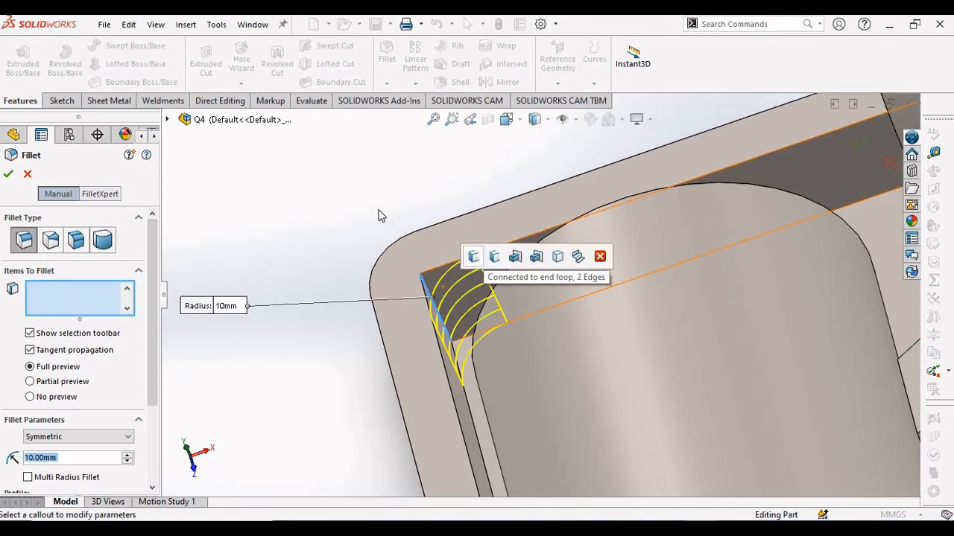
scroll(377, 211, "up", 5)
left_click(9, 176)
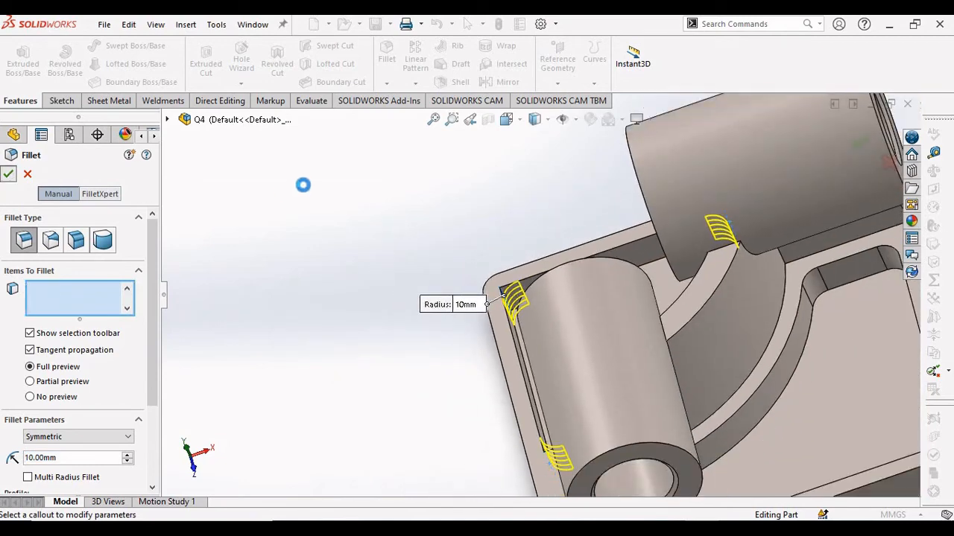
scroll(394, 245, "up", 5)
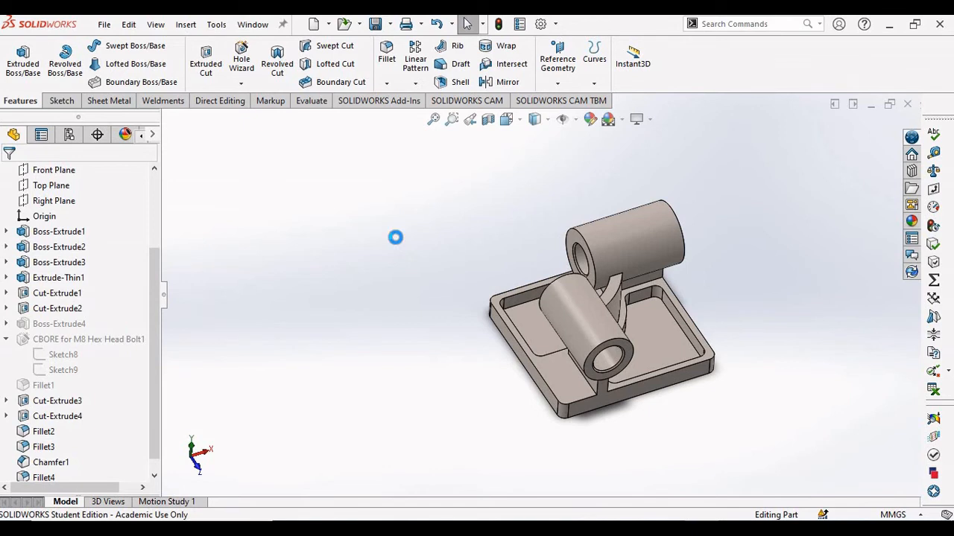
scroll(575, 328, "down", 5)
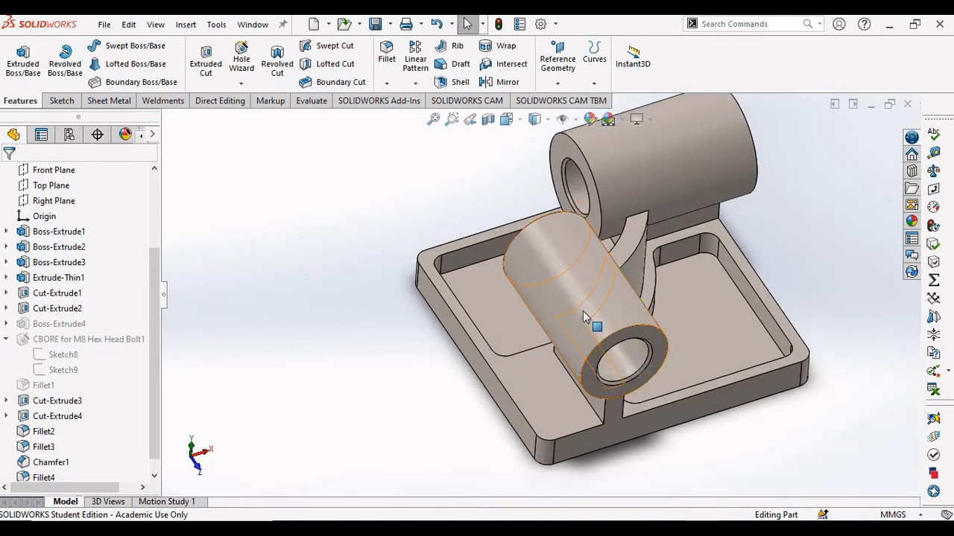
Roll the model back to just after Boss-Extrude2 and open a sketch on the cylinder's front end face, viewed normal to it
left_click_drag(151, 328, 152, 340)
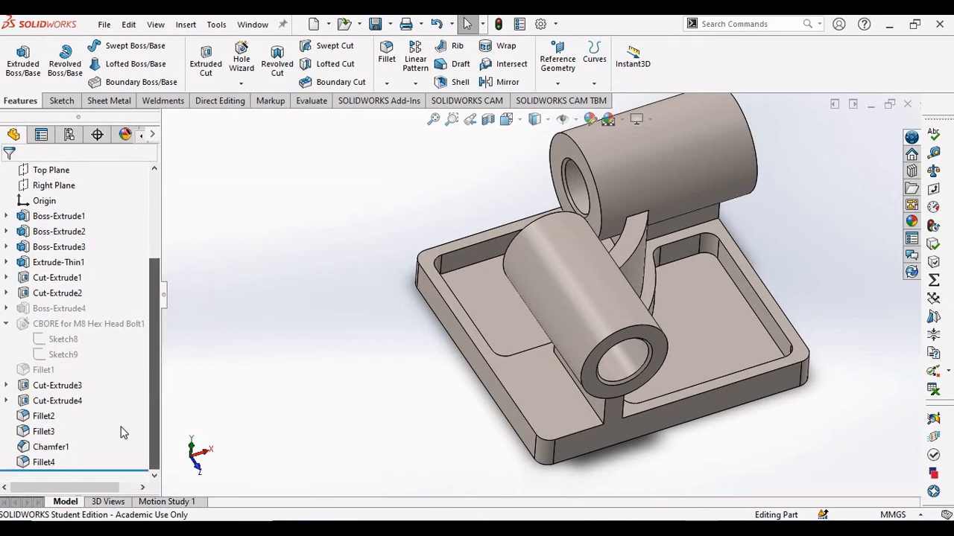
left_click_drag(93, 469, 104, 244)
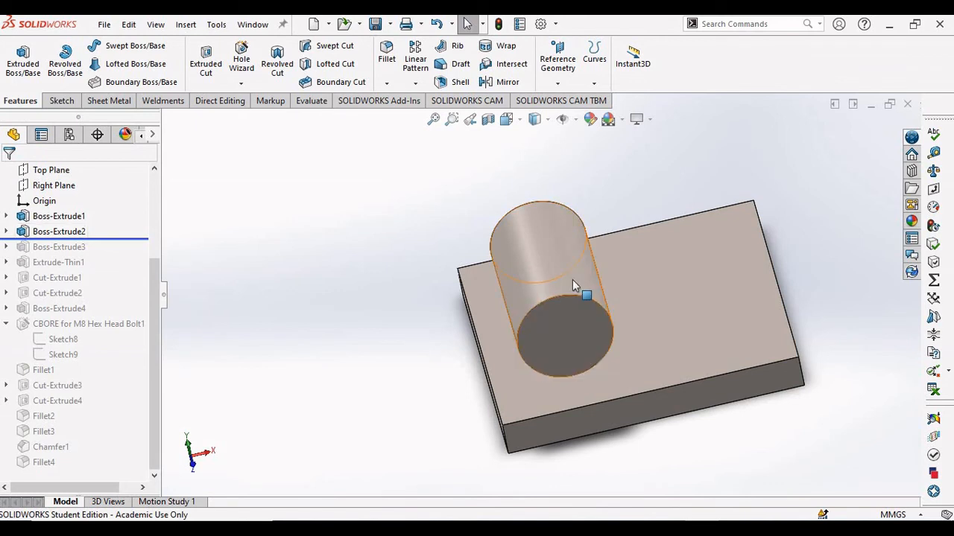
scroll(572, 279, "down", 2)
left_click(573, 360)
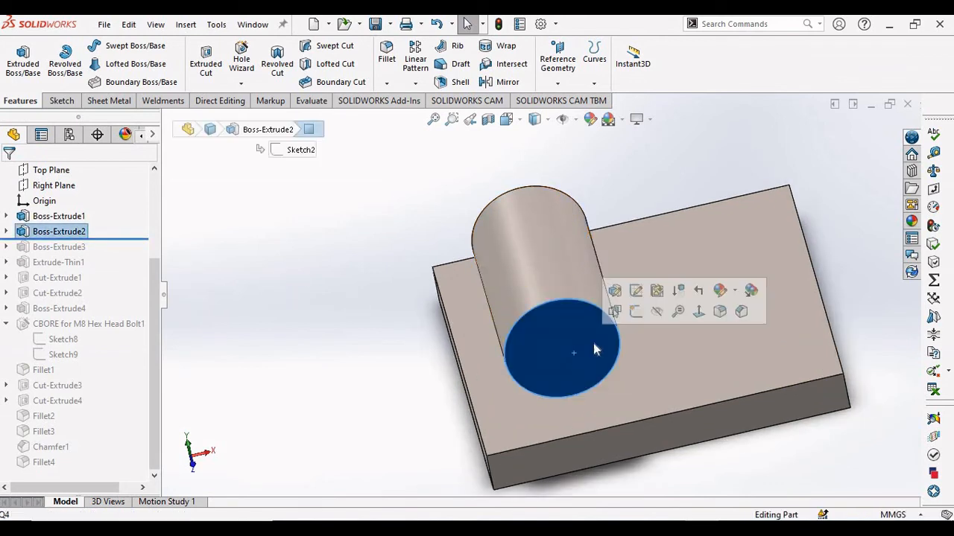
left_click(634, 313)
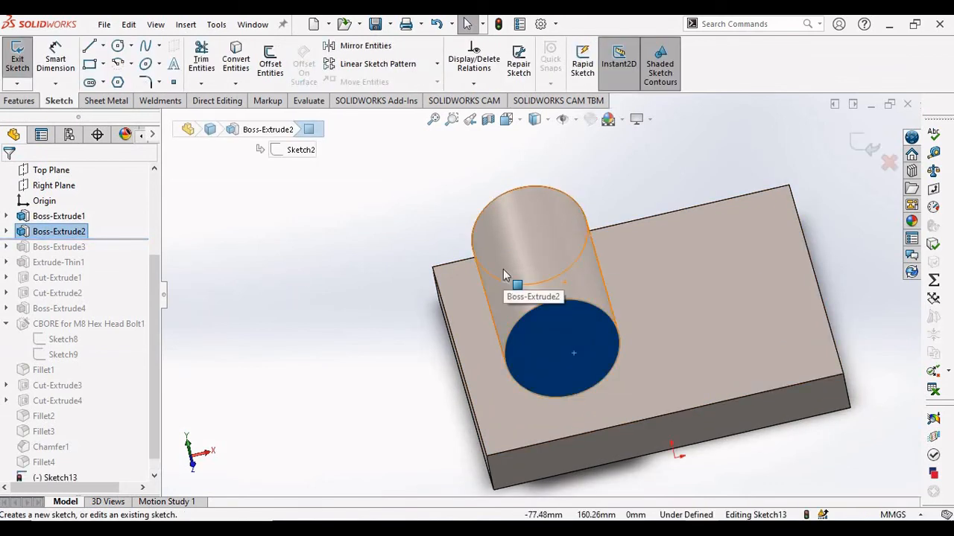
left_click(386, 158)
scroll(386, 157, "down", 1)
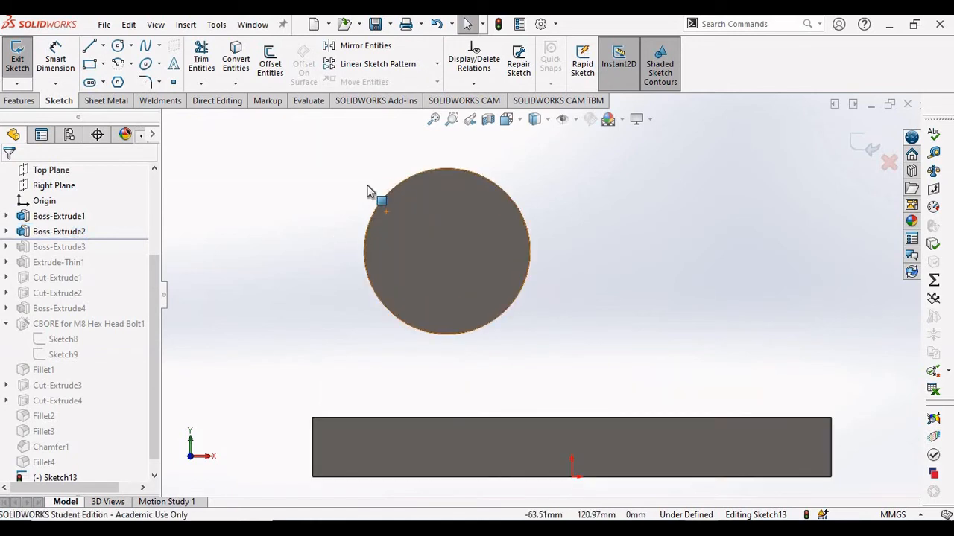
Convert the cylinder face's circular outer edge into a sketch entity
left_click(235, 58)
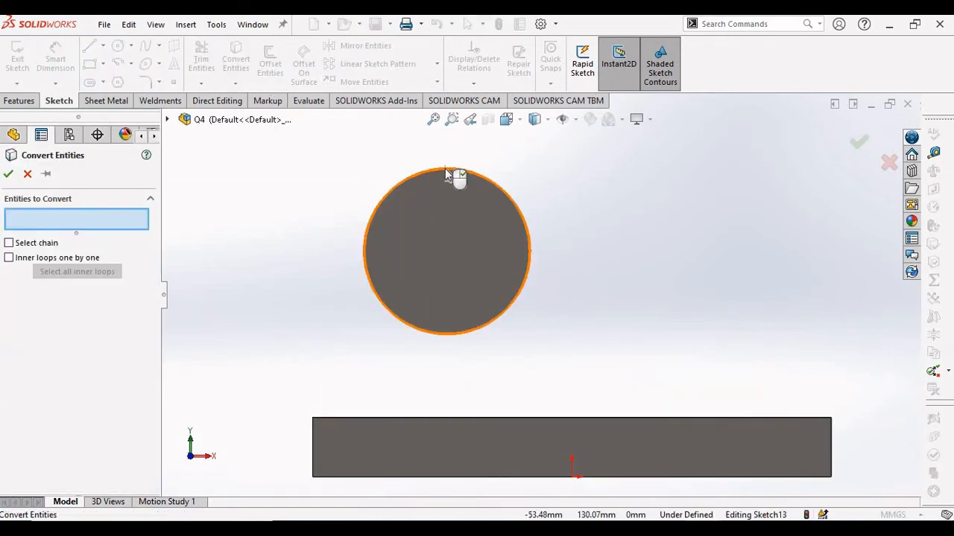
left_click(445, 170)
left_click(7, 174)
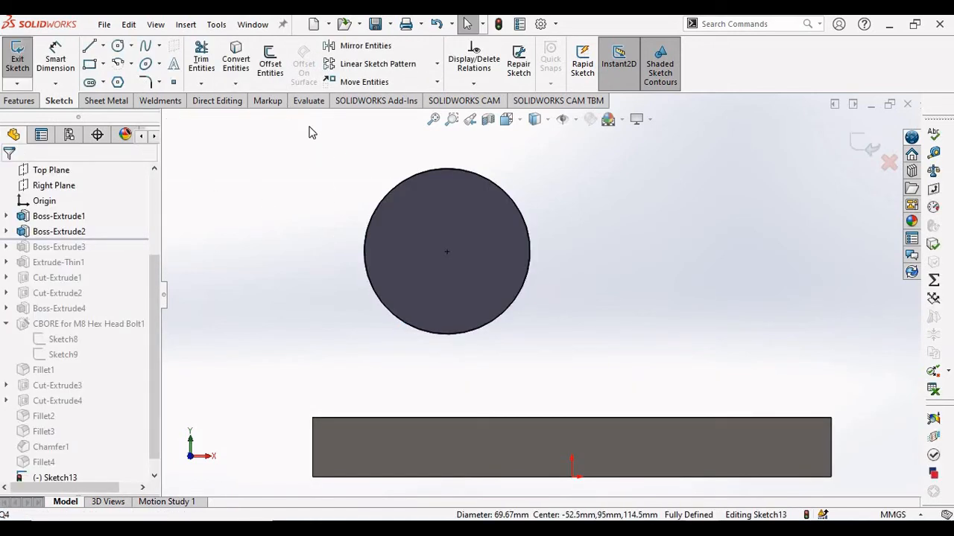
Offset the converted circle 10 mm inward, checking the groove depth in the exam drawing, and finish the ring sketch
left_click(275, 70)
left_click(421, 172)
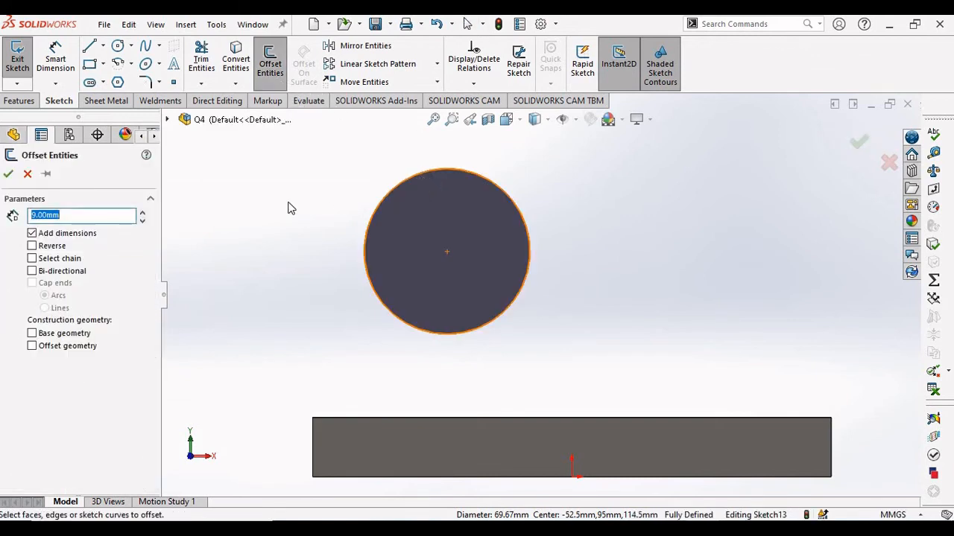
left_click(32, 247)
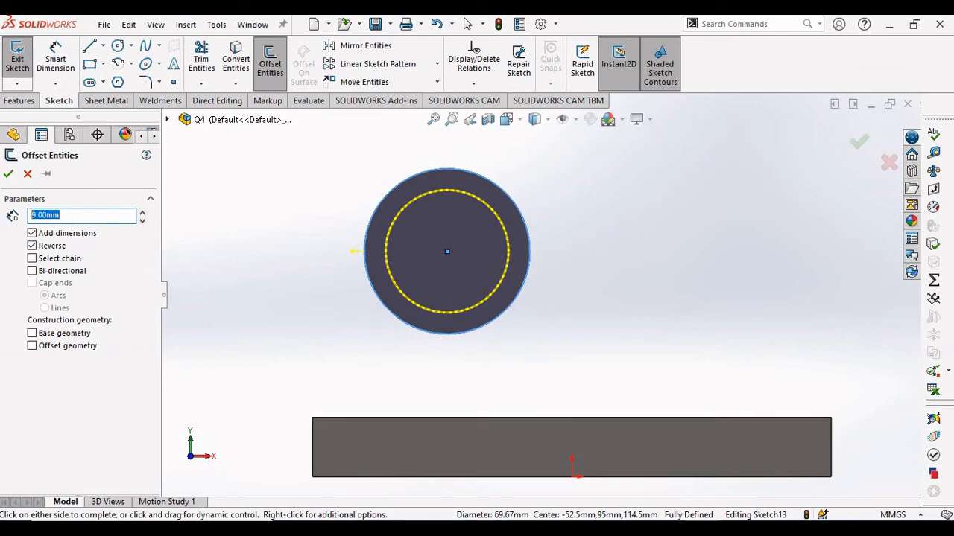
type("10")
key("Return")
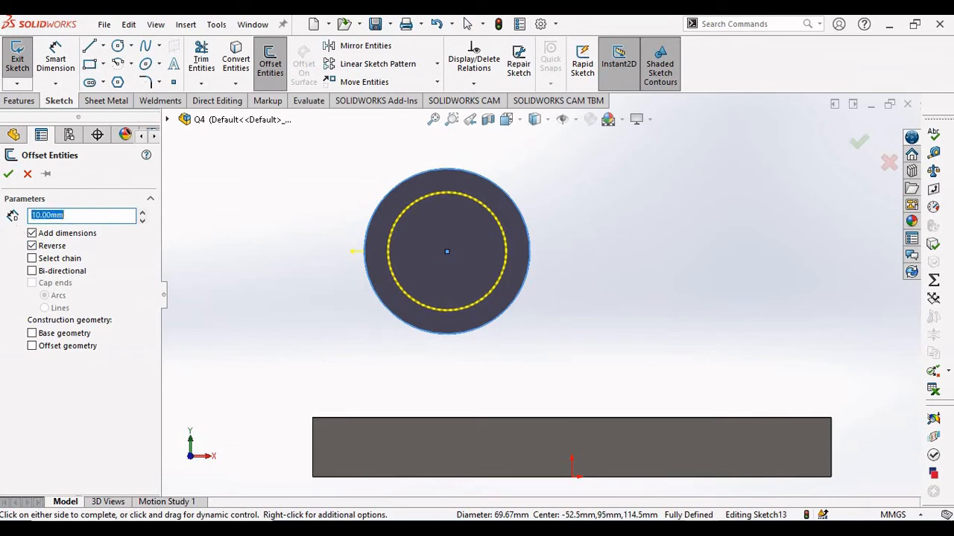
key("alt+Tab")
scroll(247, 334, "down", 2)
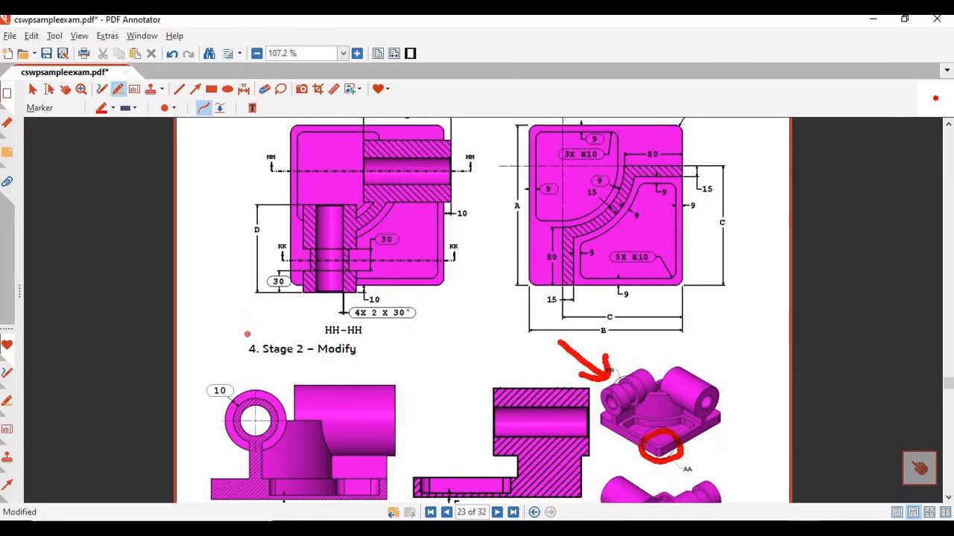
key("alt+Tab")
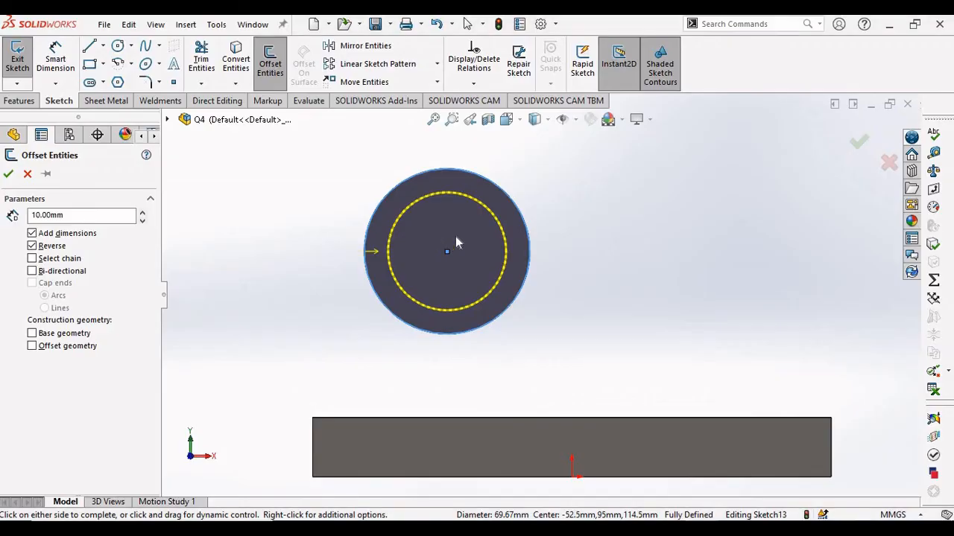
left_click(9, 174)
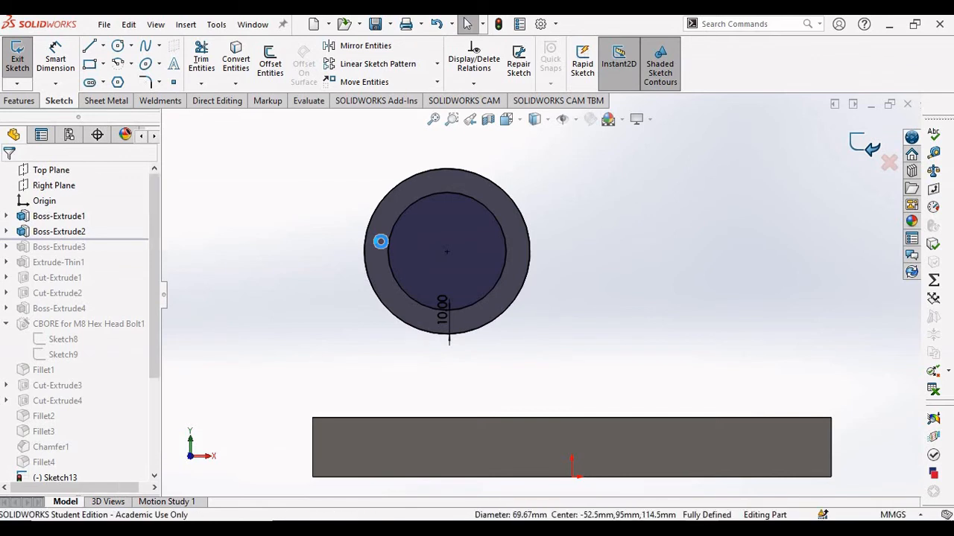
Set up an extruded cut of the ring profile starting at a 30 mm offset from the sketch plane, reversed into the cylinder
scroll(514, 224, "up", 1)
mouse_move(512, 224)
middle_mouse_down()
mouse_move(446, 282)
mouse_move(425, 268)
middle_mouse_up()
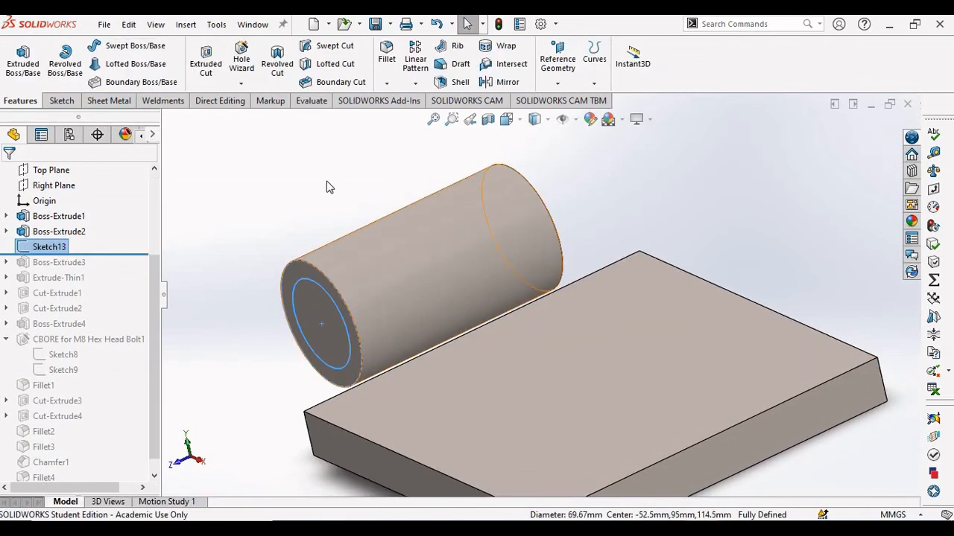
left_click(206, 64)
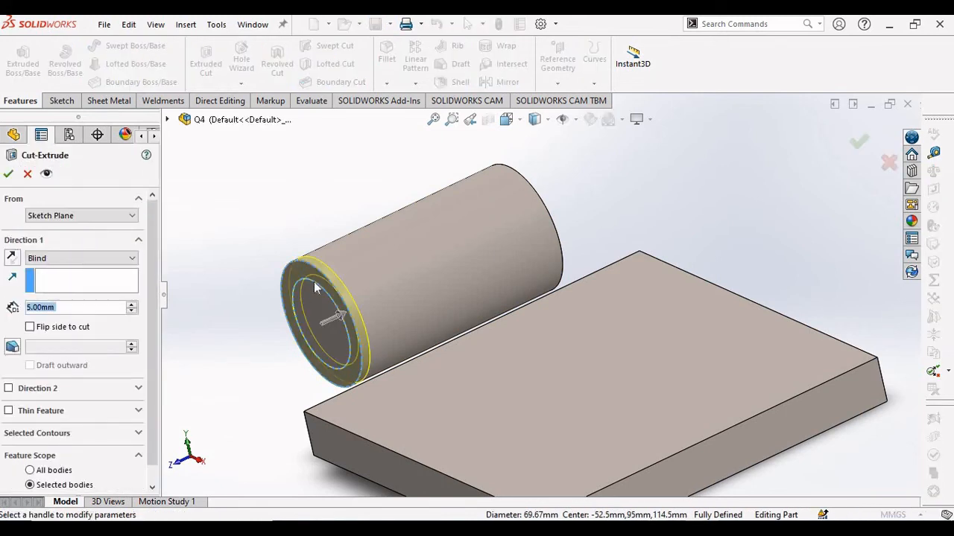
left_click(82, 215)
left_click(45, 253)
key("alt+Tab")
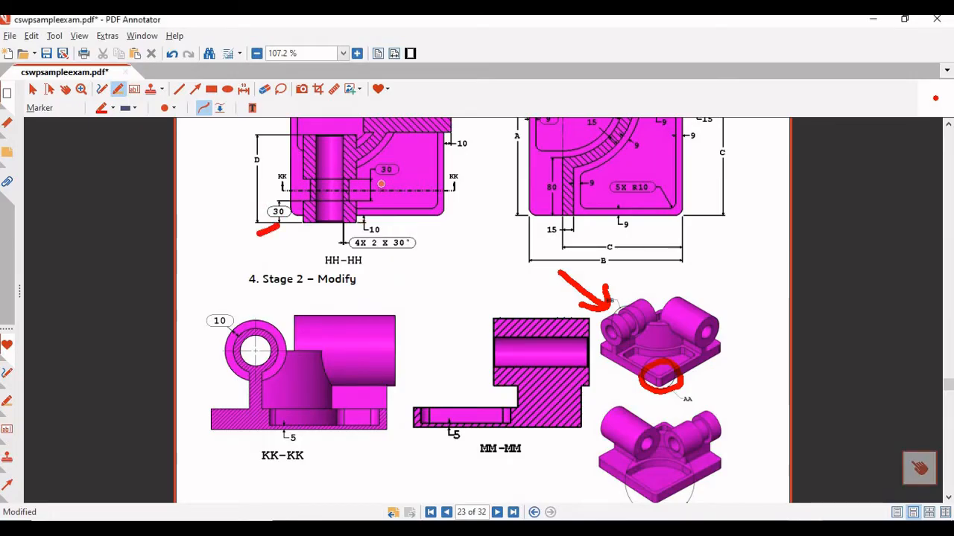
left_click_drag(381, 183, 380, 199)
key("alt+Tab")
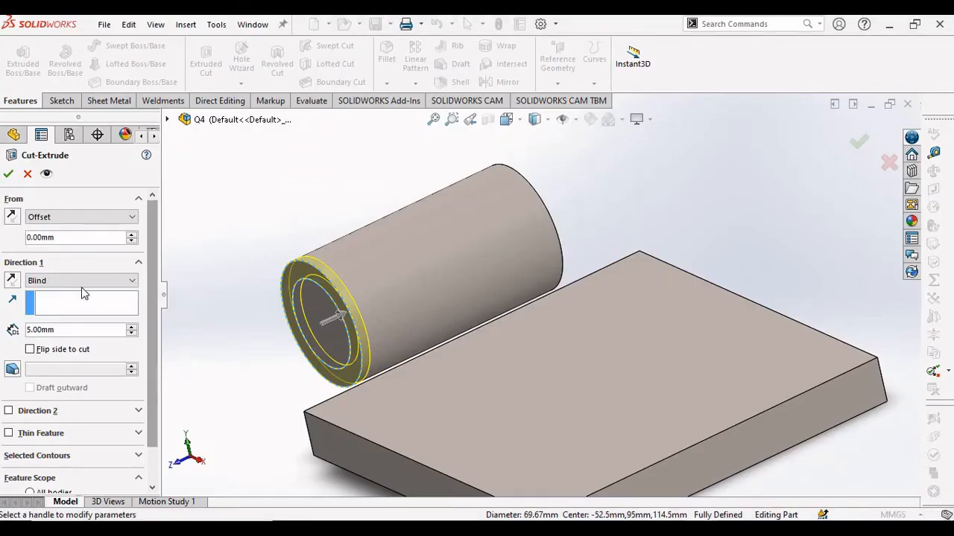
type("30")
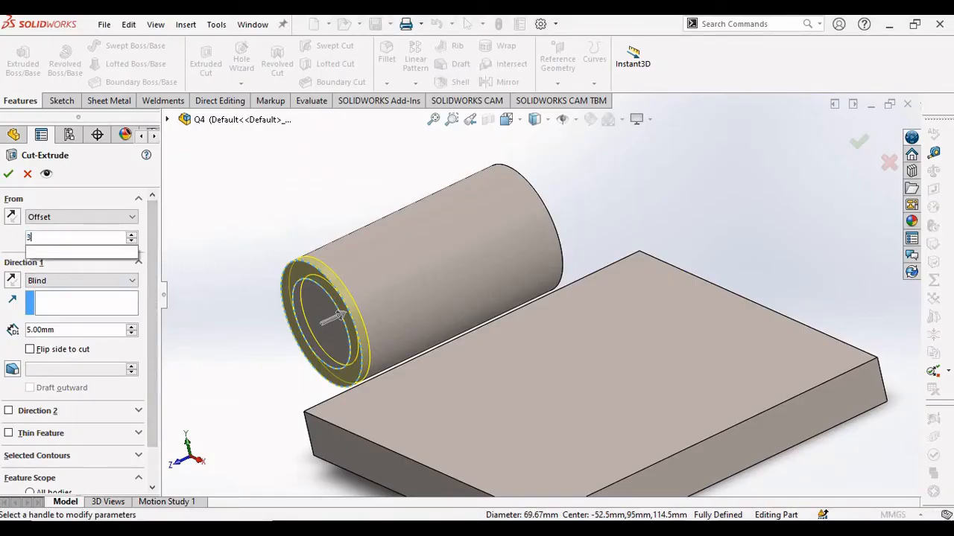
key("Return")
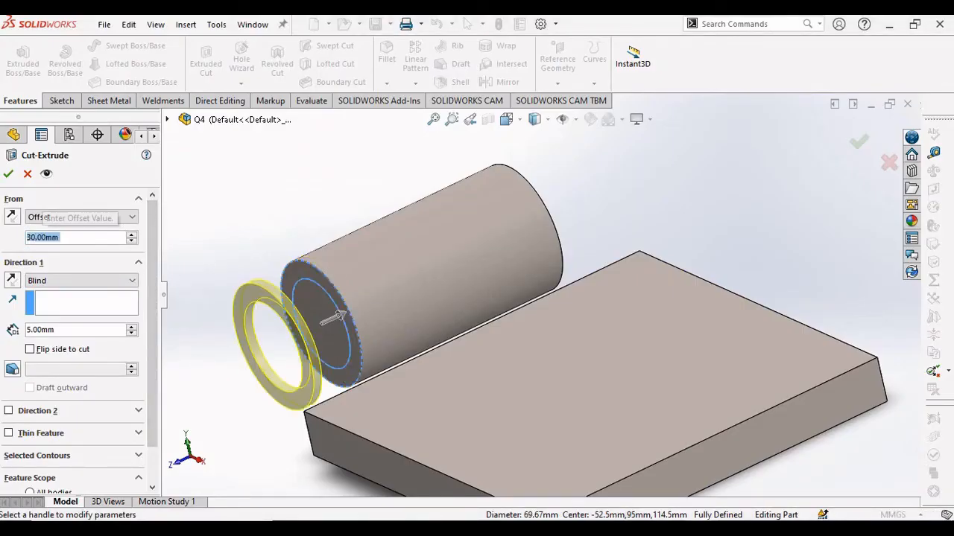
left_click(12, 217)
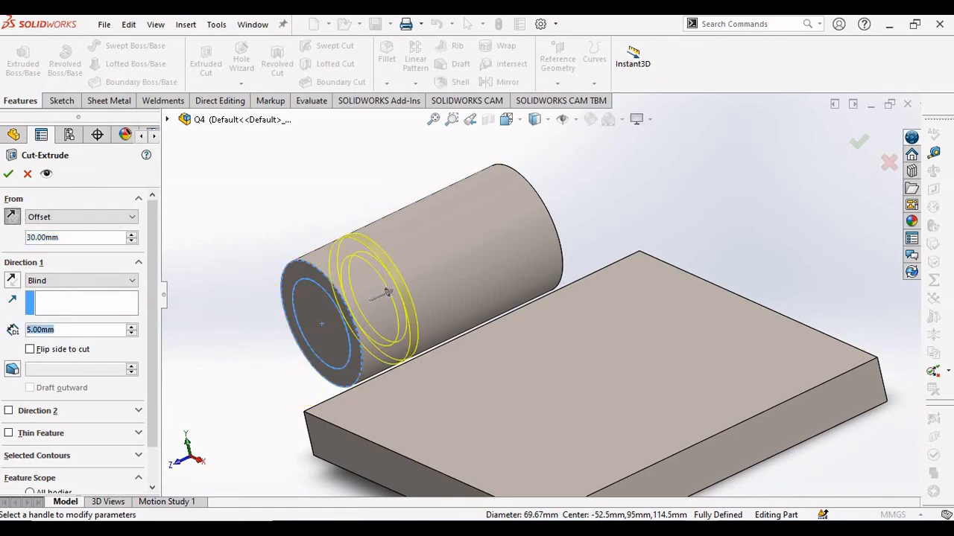
Set the ring cut's blind depth to 30 mm and create the groove around the cylinder
type("30")
key("Return")
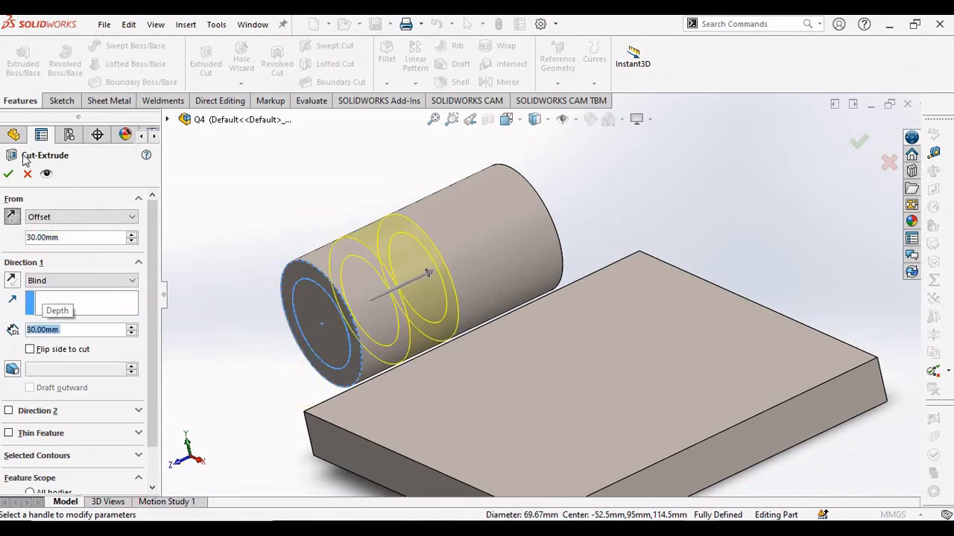
left_click(7, 176)
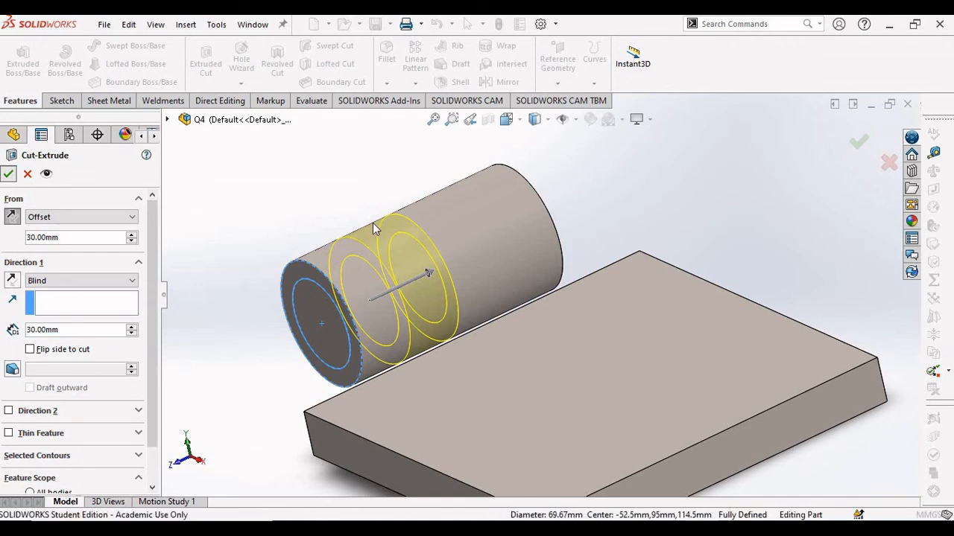
middle_click_drag(426, 234, 418, 261)
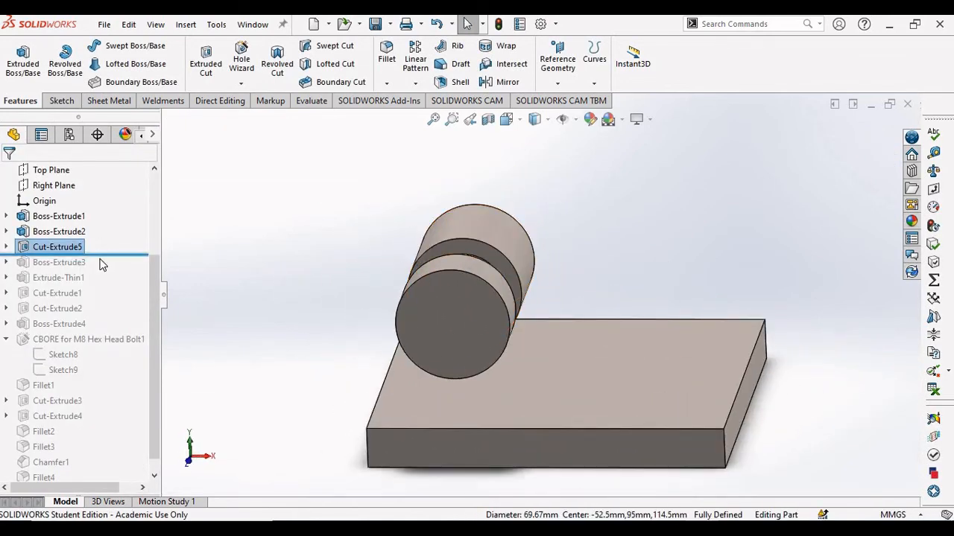
Roll the feature history forward past the new groove cut to the last fillet and inspect the rebuilt bracket
left_click_drag(109, 255, 103, 270)
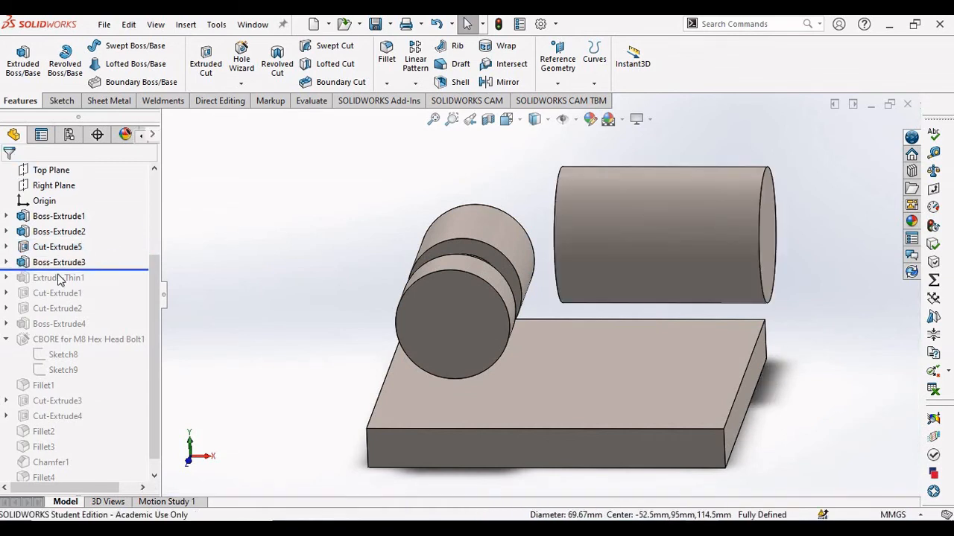
left_click_drag(102, 270, 101, 284)
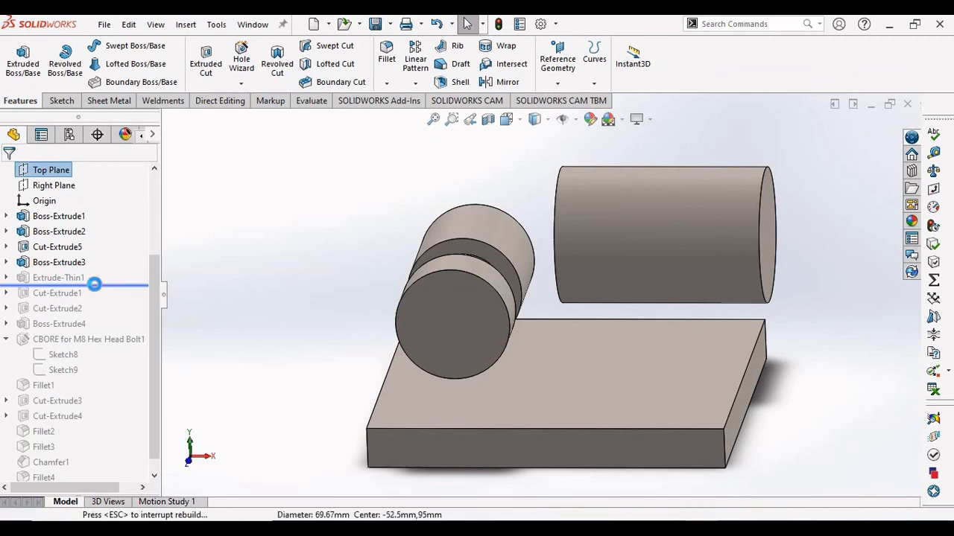
middle_click_drag(271, 260, 216, 242)
left_click_drag(156, 285, 155, 311)
left_click_drag(127, 271, 128, 269)
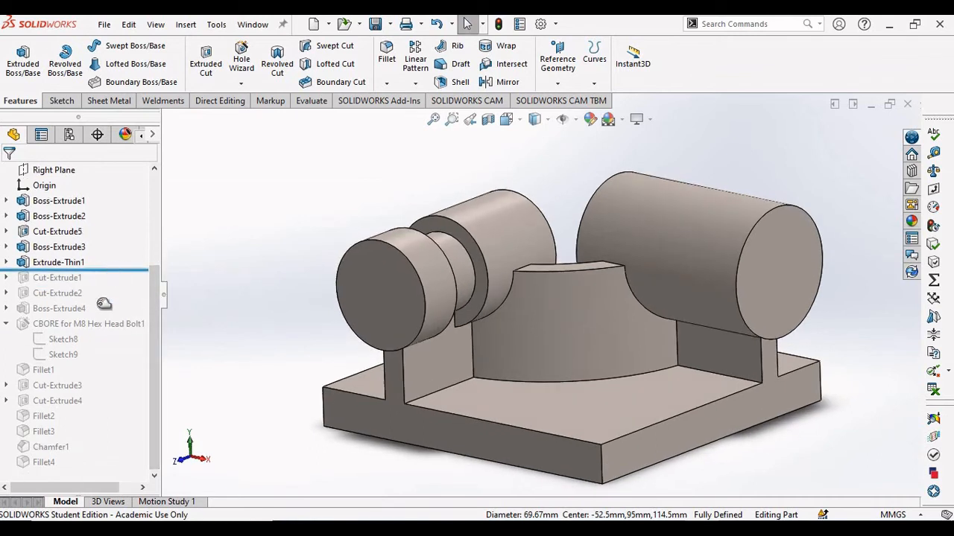
left_click_drag(104, 304, 63, 473)
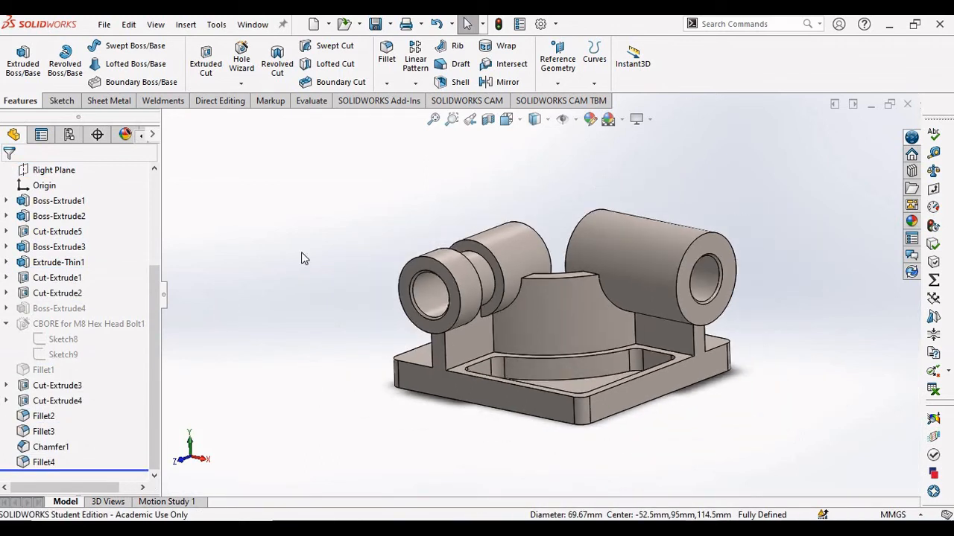
middle_click_drag(301, 259, 305, 283)
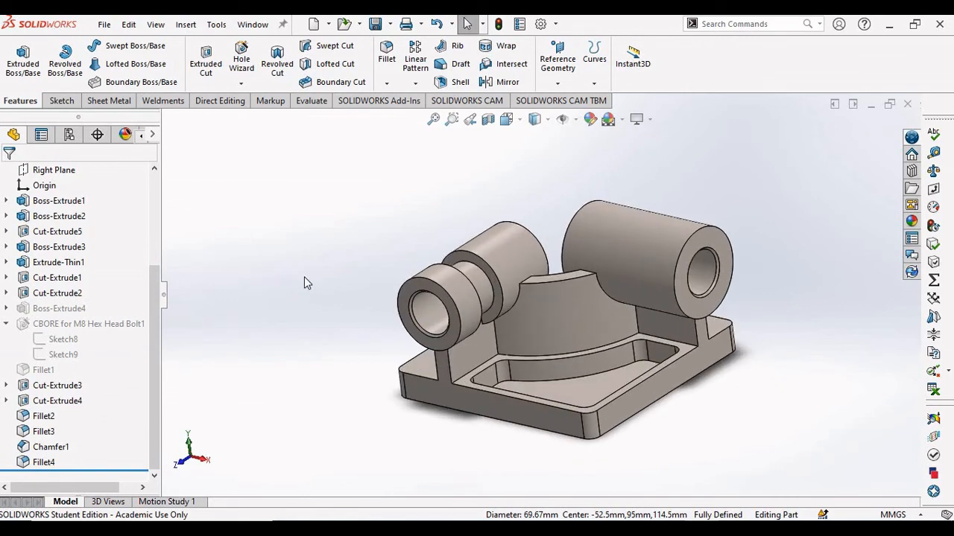
middle_click_drag(323, 266, 356, 270)
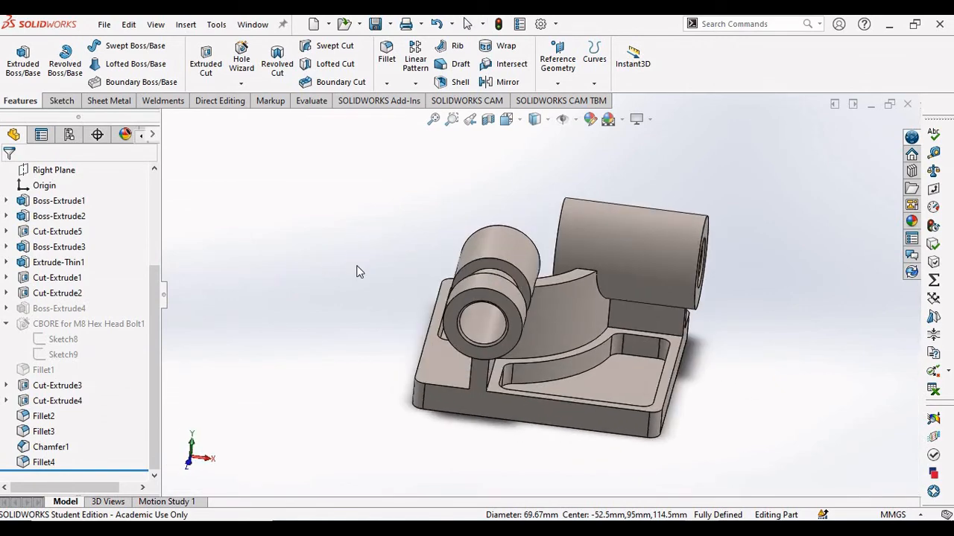
Check the chamfer callout in the exam drawing and set the angle of the bore-edge chamfers to 30 degrees
key("alt+Tab")
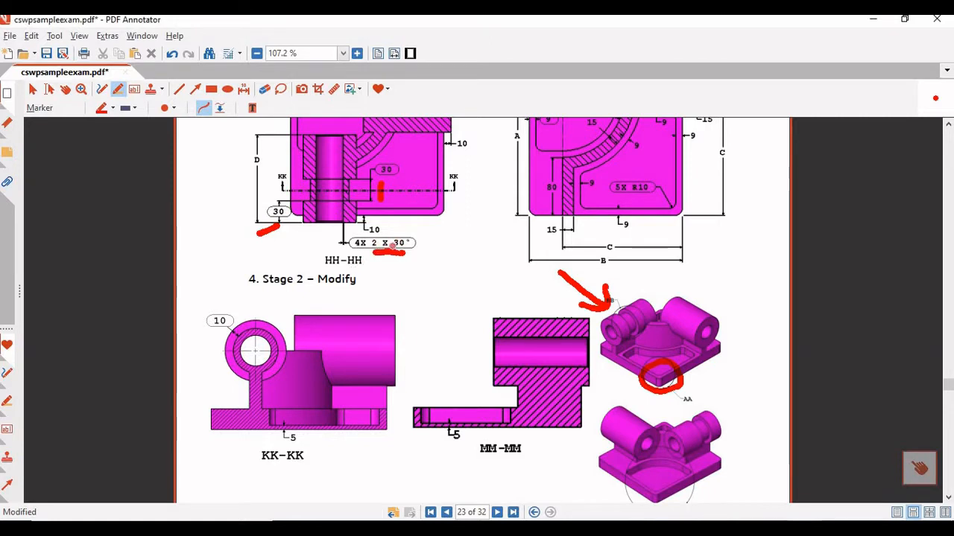
key("alt+Tab")
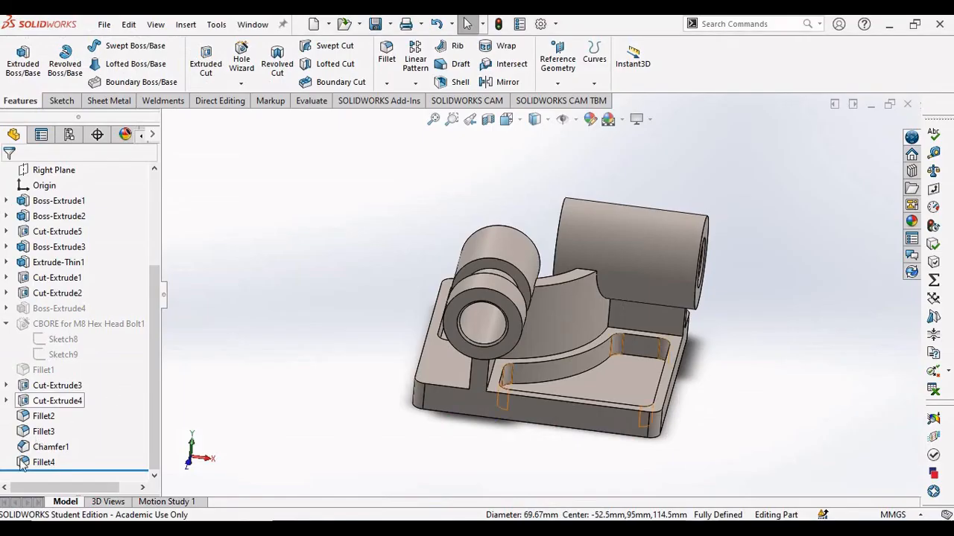
right_click(44, 447)
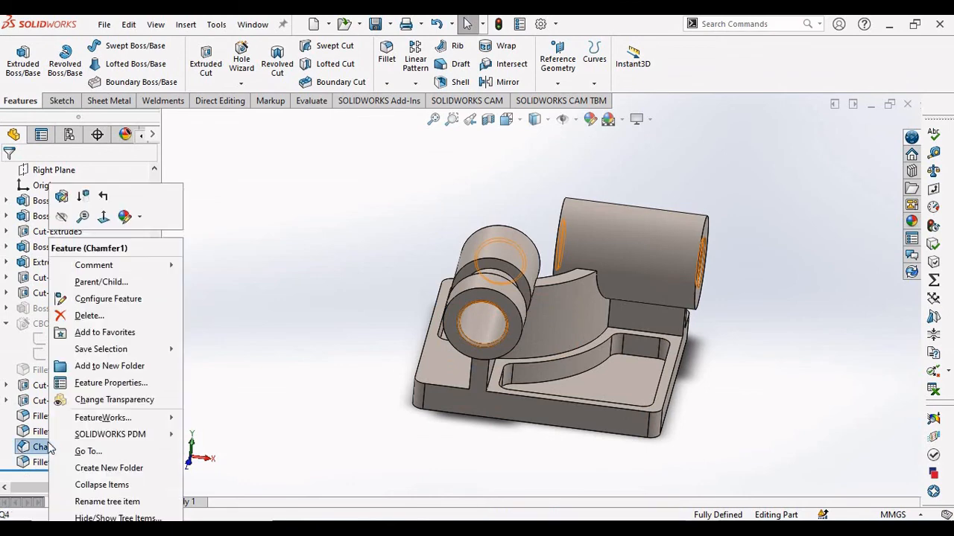
left_click(61, 196)
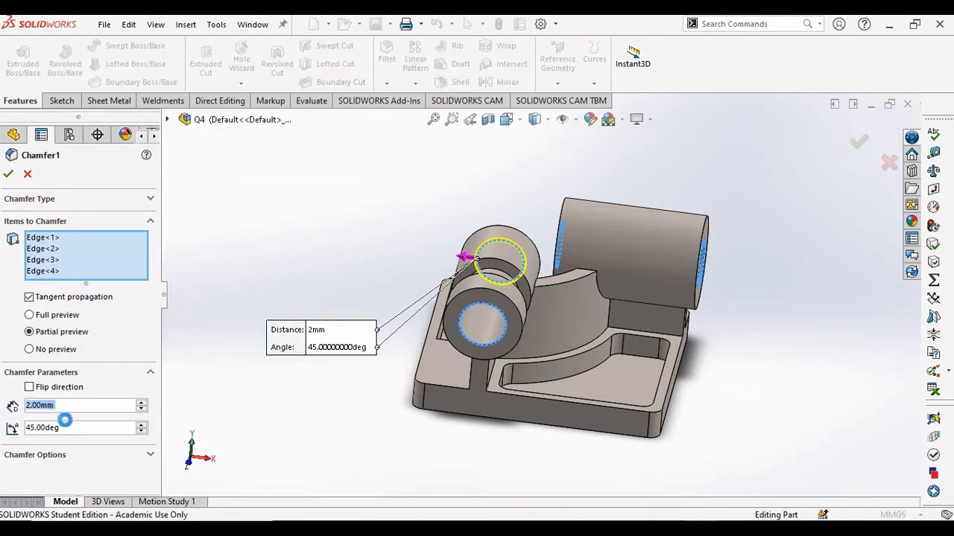
left_click(37, 428)
type("30")
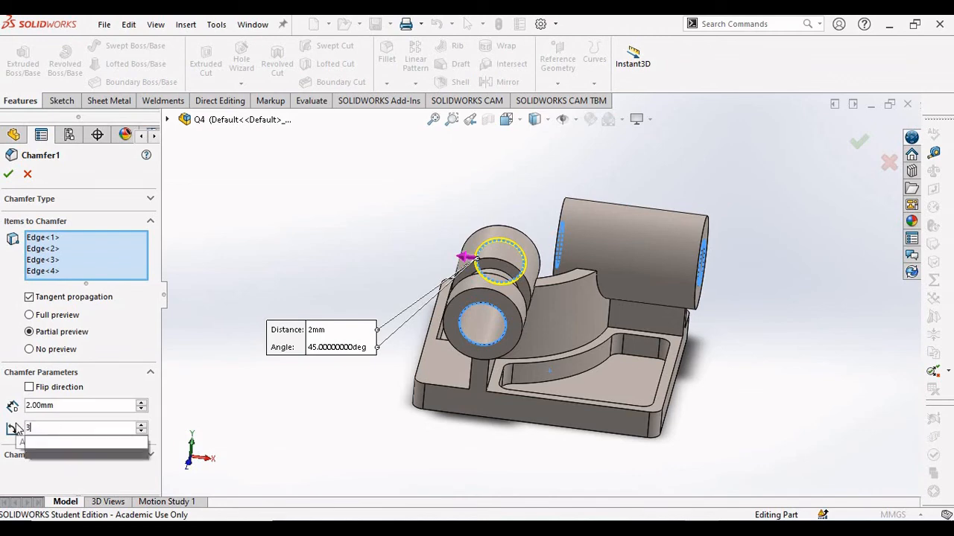
key("Return")
left_click(9, 174)
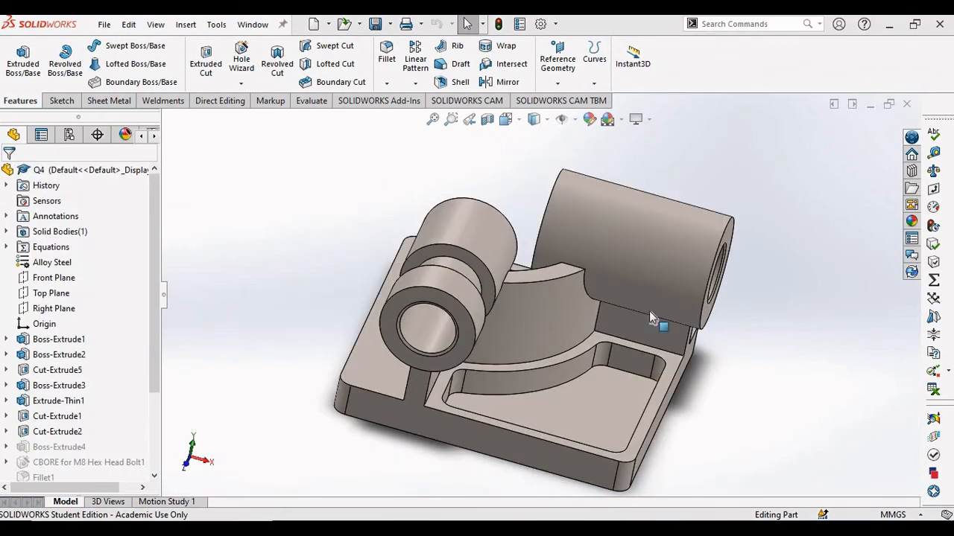
Look up the Stage 2 parameters in the exam document and set global variable A to 221
key("alt+Tab")
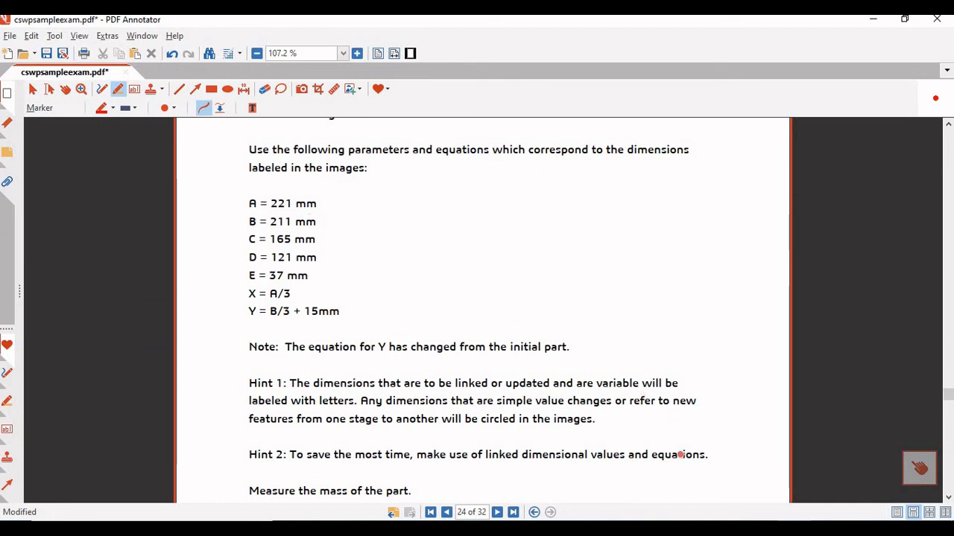
key("alt+Tab")
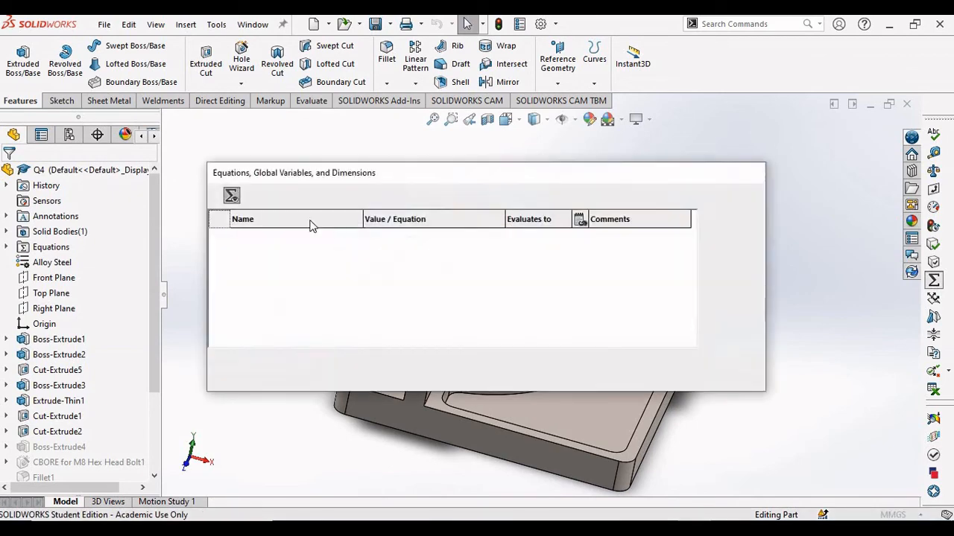
left_click(403, 248)
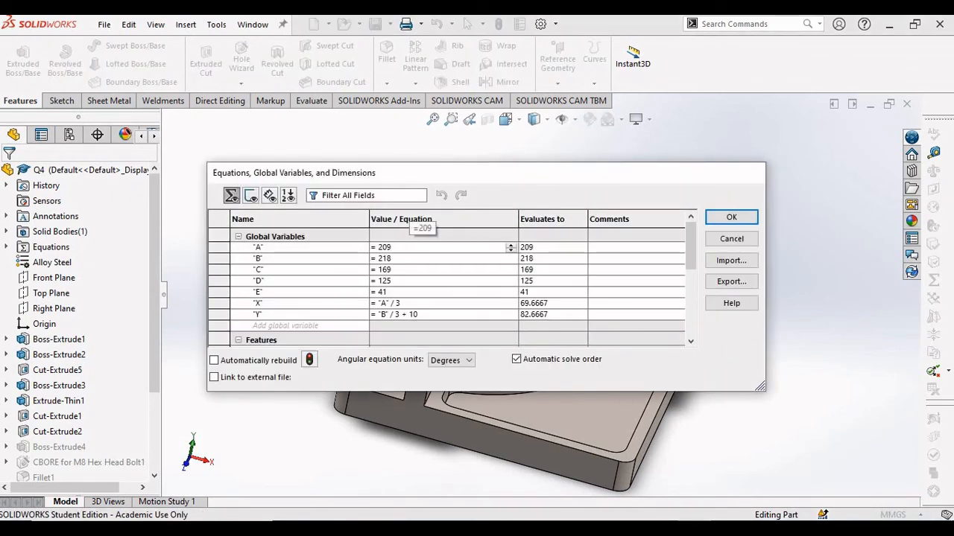
key("BackSpace")
key("BackSpace")
type("11")
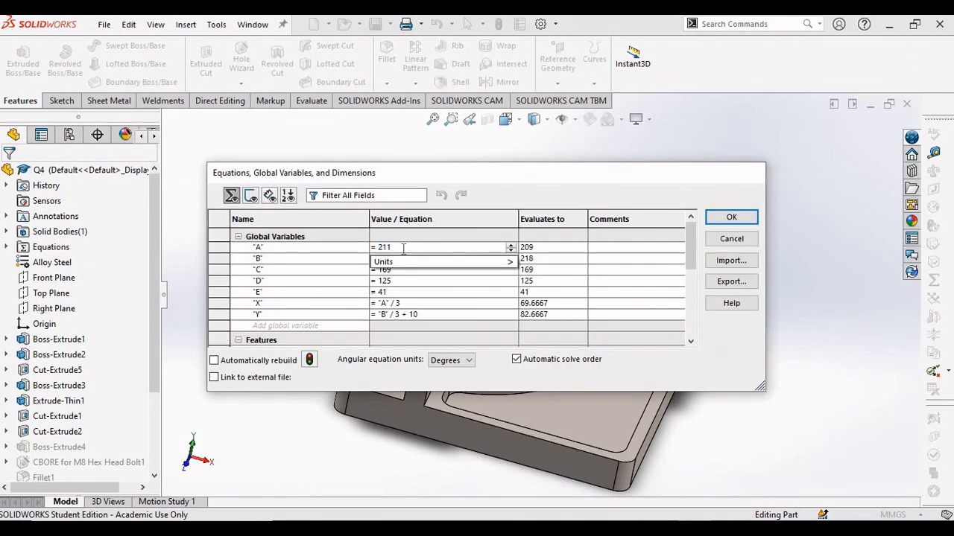
left_click(403, 249)
key("alt+Tab")
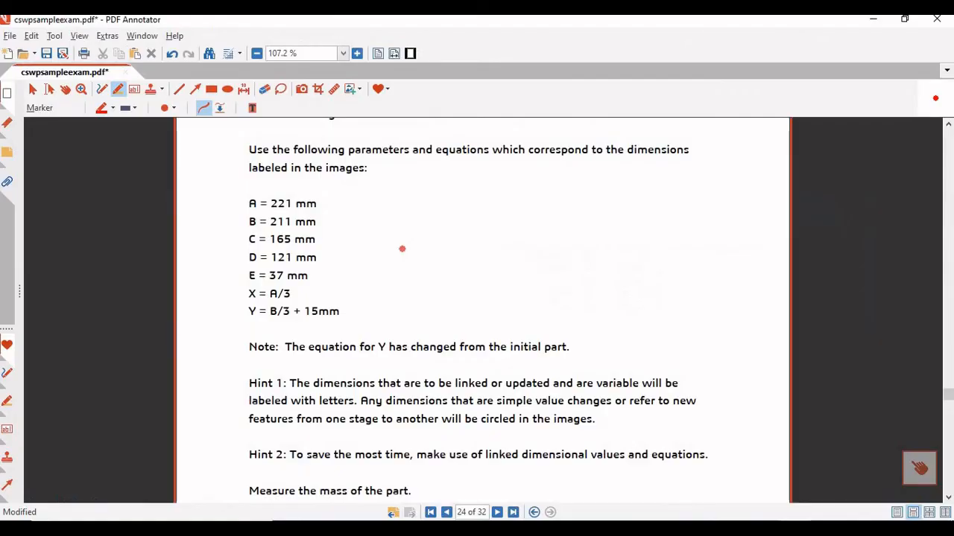
key("alt+Tab")
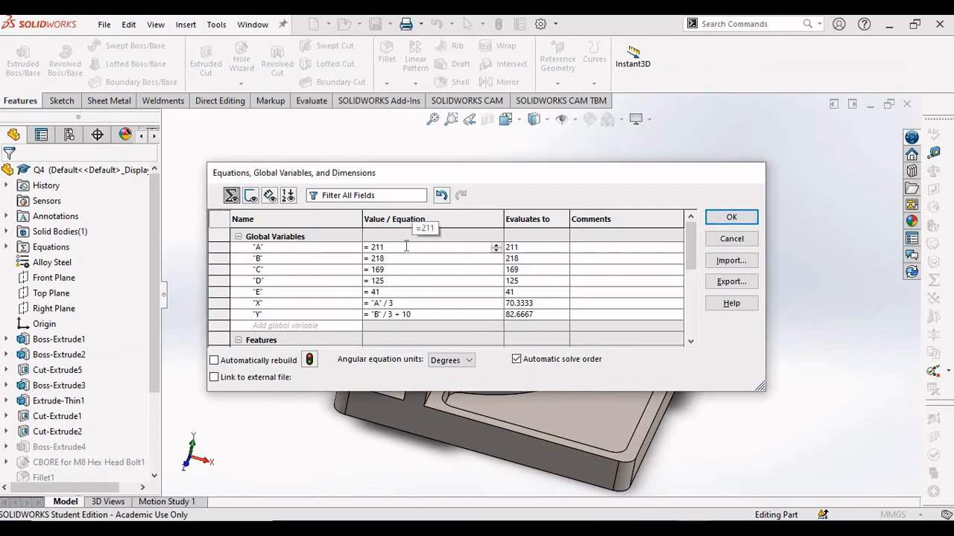
key("BackSpace")
key("BackSpace")
type("21")
left_click(404, 248)
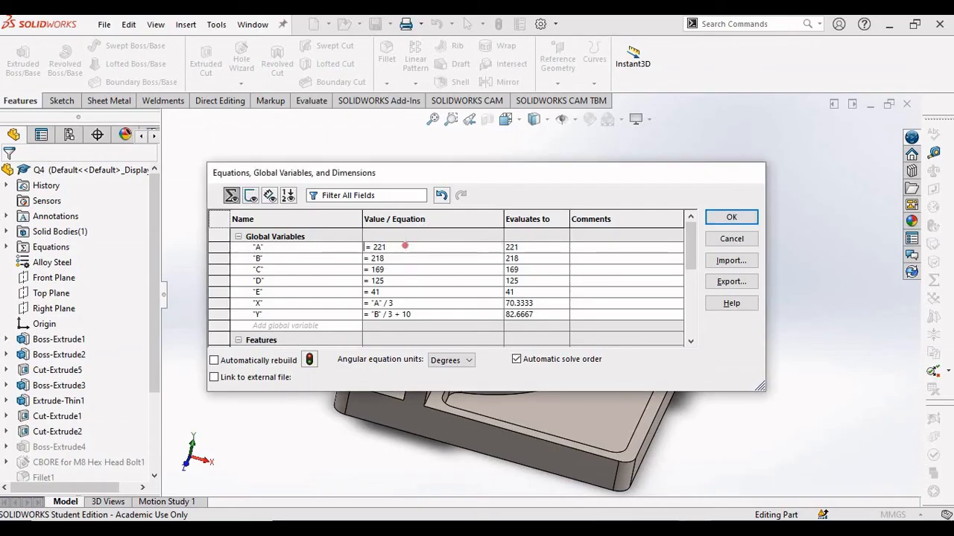
Check the exam's parameter list and set global variable B to 211
key("alt+Tab")
key("alt+Tab")
left_click(398, 258)
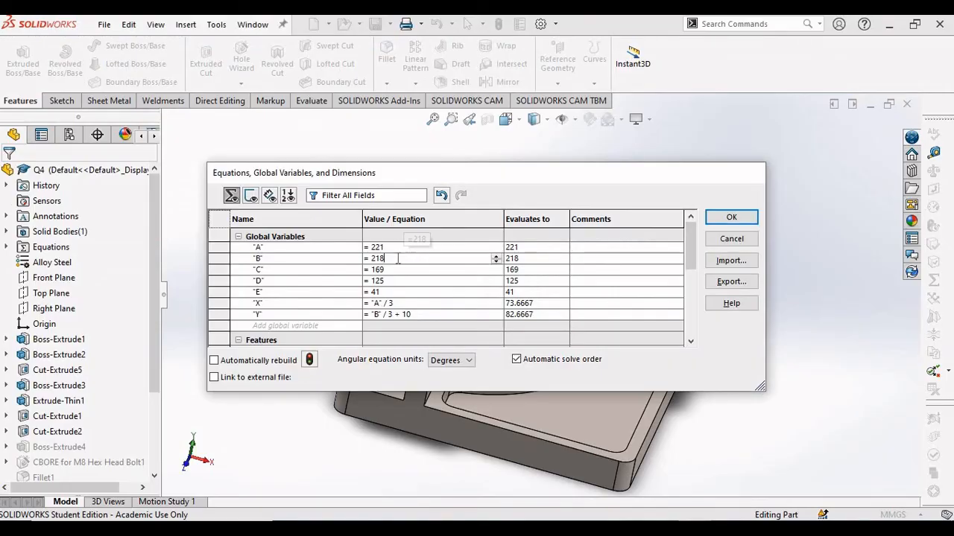
key("BackSpace")
type("1")
key("Return")
Check the exam's parameter list and set global variable C to 165
key("alt+Tab")
key("alt+Tab")
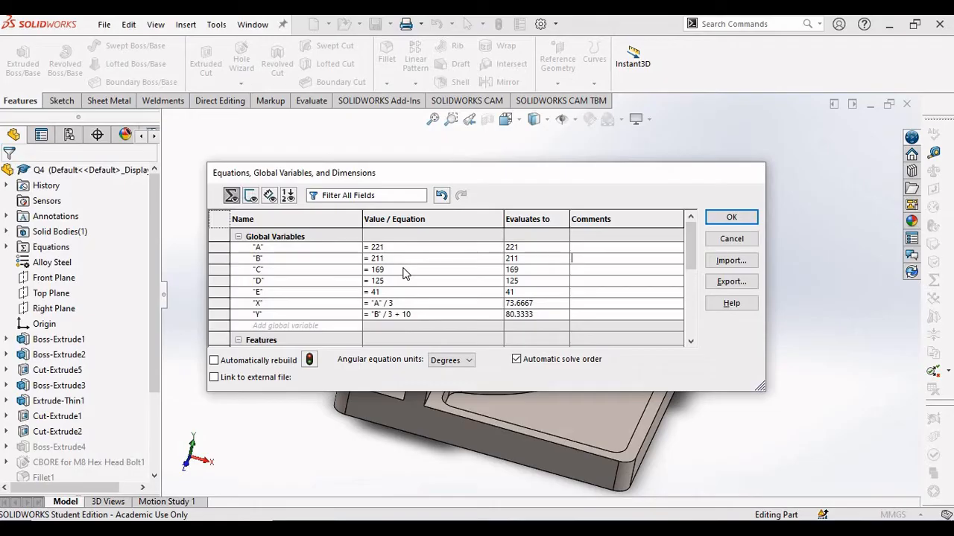
left_click(404, 269)
key("BackSpace")
type("5")
key("Return")
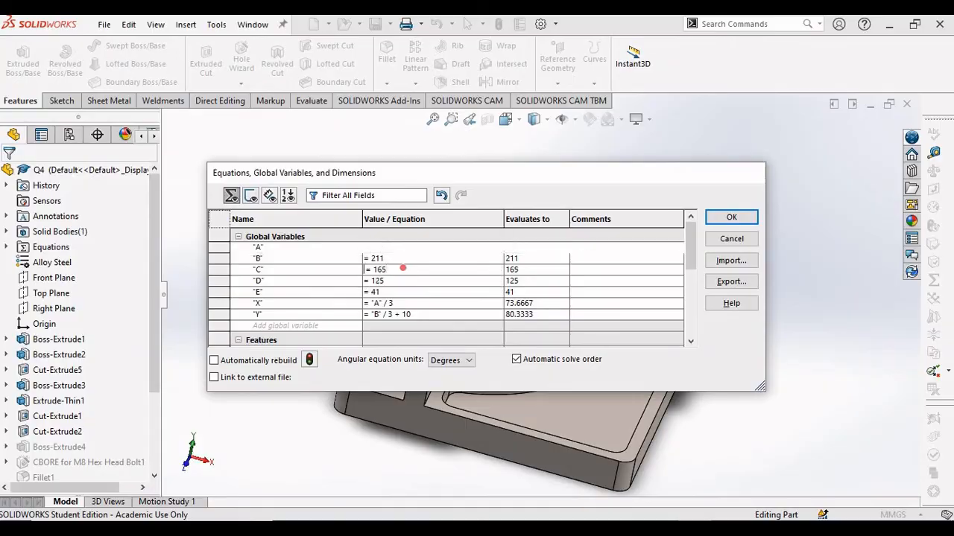
Check the exam's parameter list and set global variable D to 121
key("alt+Tab")
key("alt+Tab")
left_click(406, 272)
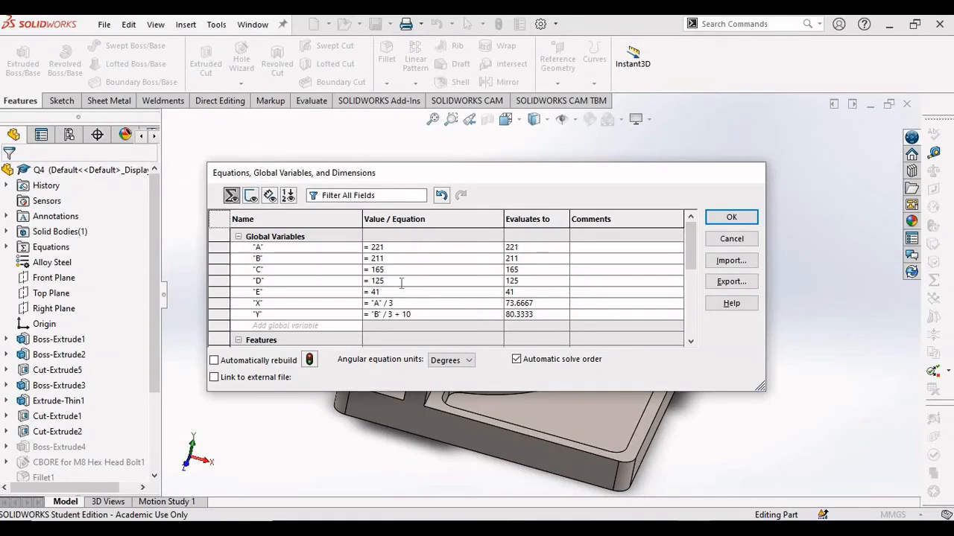
left_click(401, 283)
key("BackSpace")
type("1")
key("Return")
Check the exam's parameter list and set global variable E to 37
key("alt+Tab")
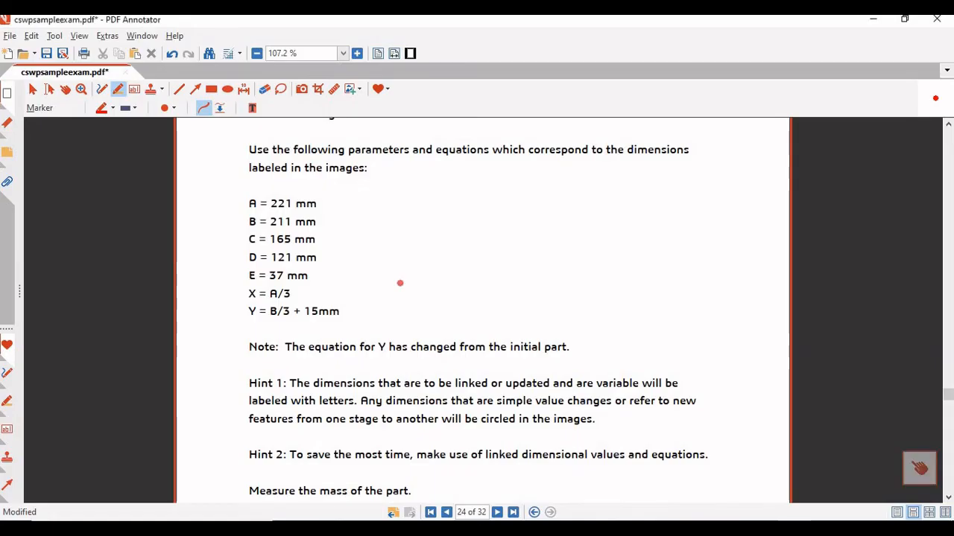
key("alt+Tab")
key("BackSpace")
key("BackSpace")
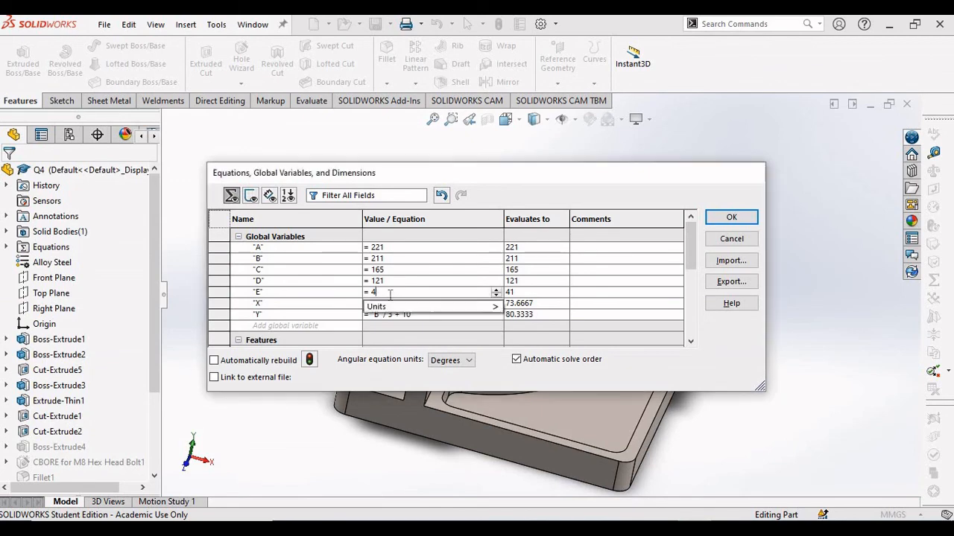
type("37")
key("Return")
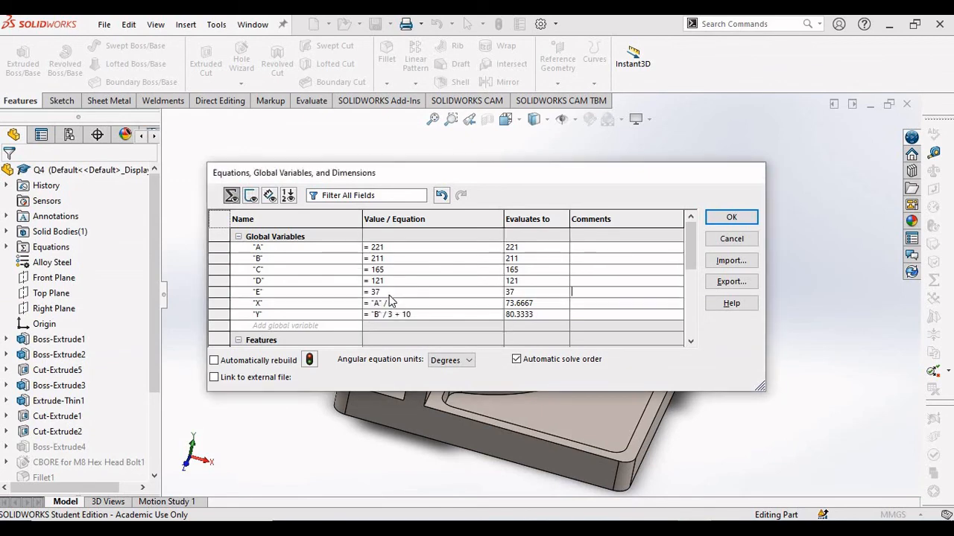
Change the equation for Y to "B" / 3 + 15 as the exam specifies, and apply the updated equations to the part
key("alt+Tab")
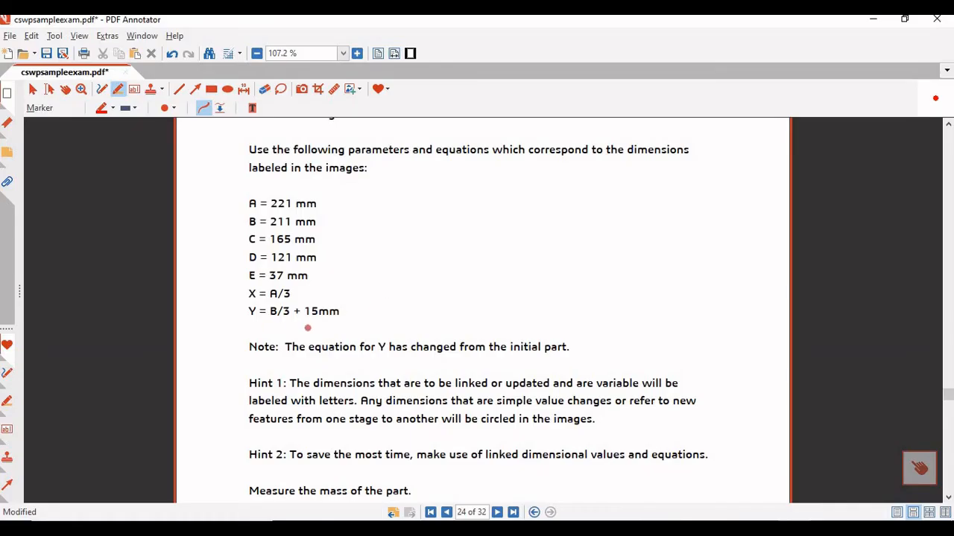
key("alt+Tab")
left_click(424, 314)
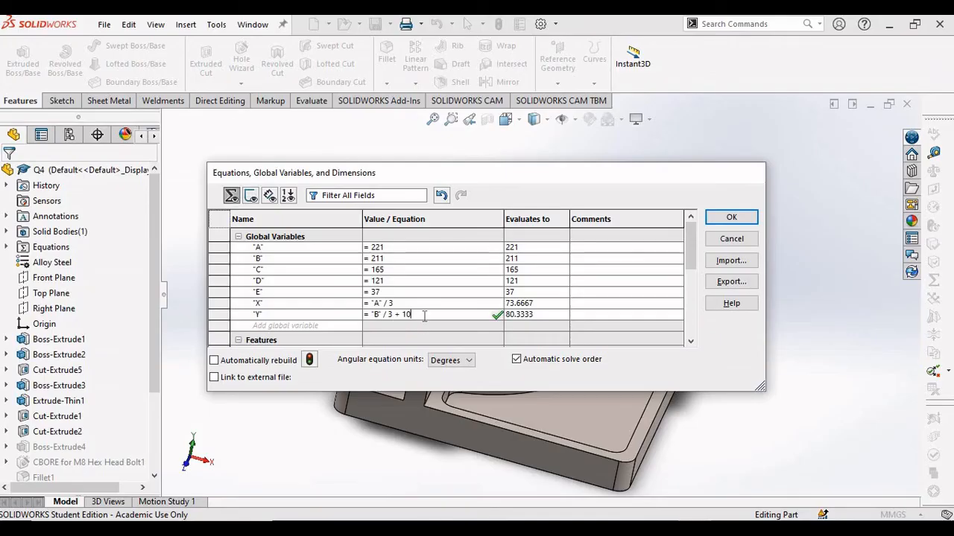
key("BackSpace")
type("5")
key("Return")
left_click(732, 218)
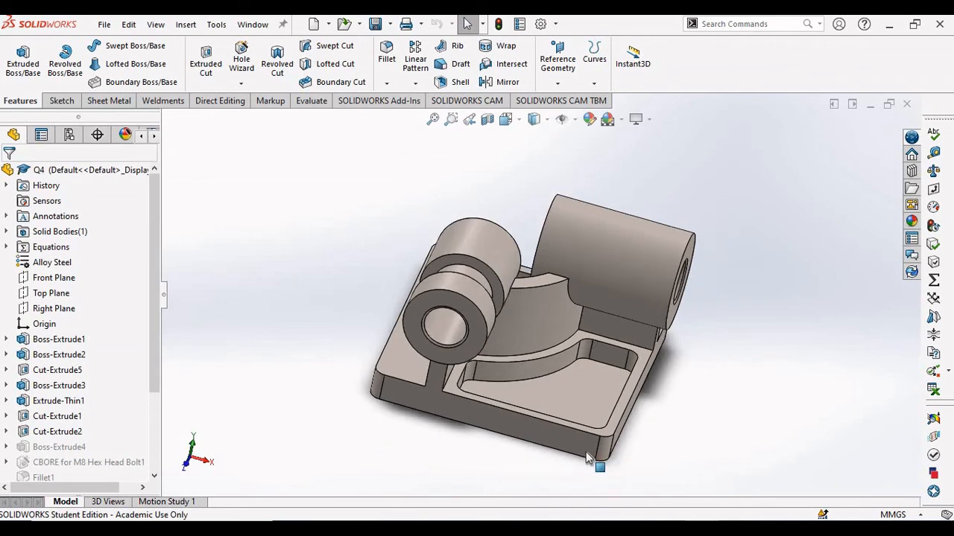
Read the exam's measuring task, evaluate the modified part's mass properties, and consult the following exam content
scroll(575, 447, "down", 2)
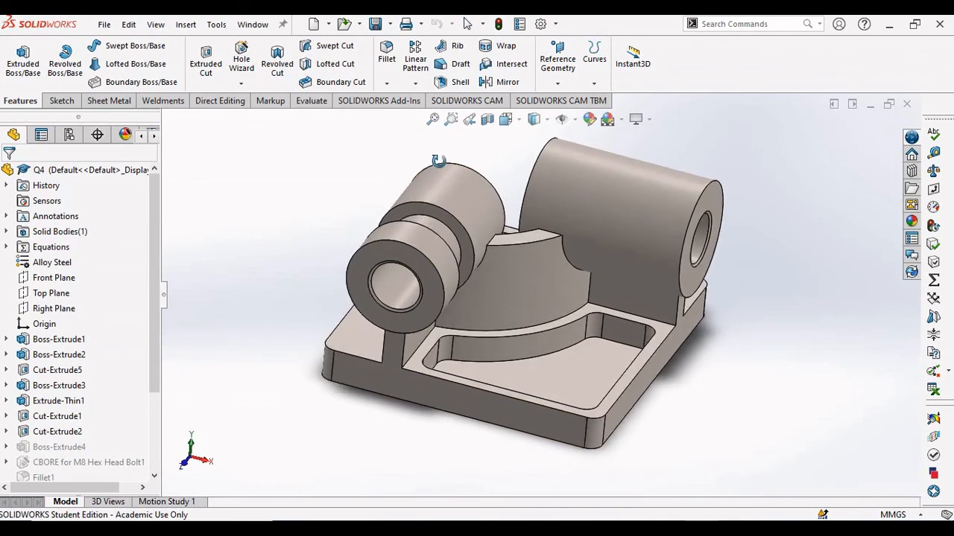
key("alt+Tab")
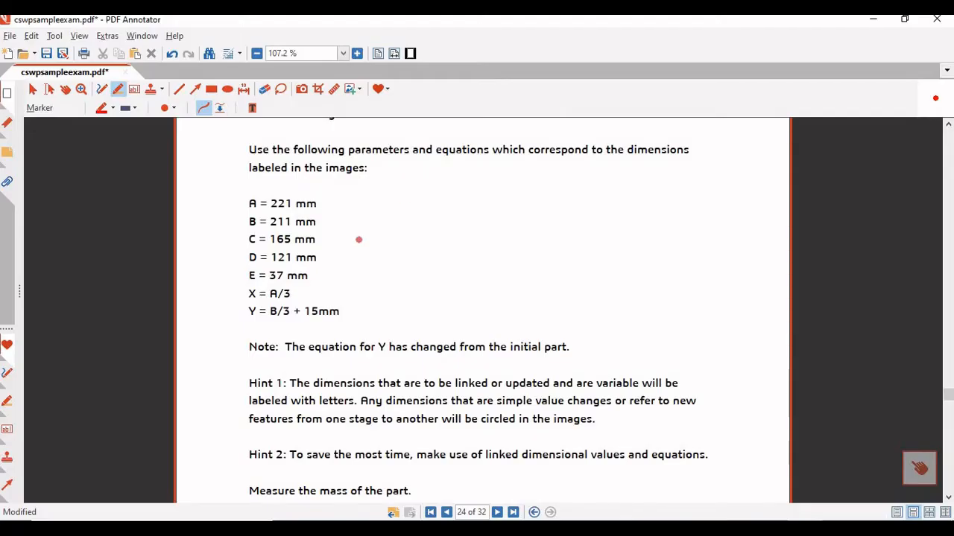
scroll(358, 240, "down", 3)
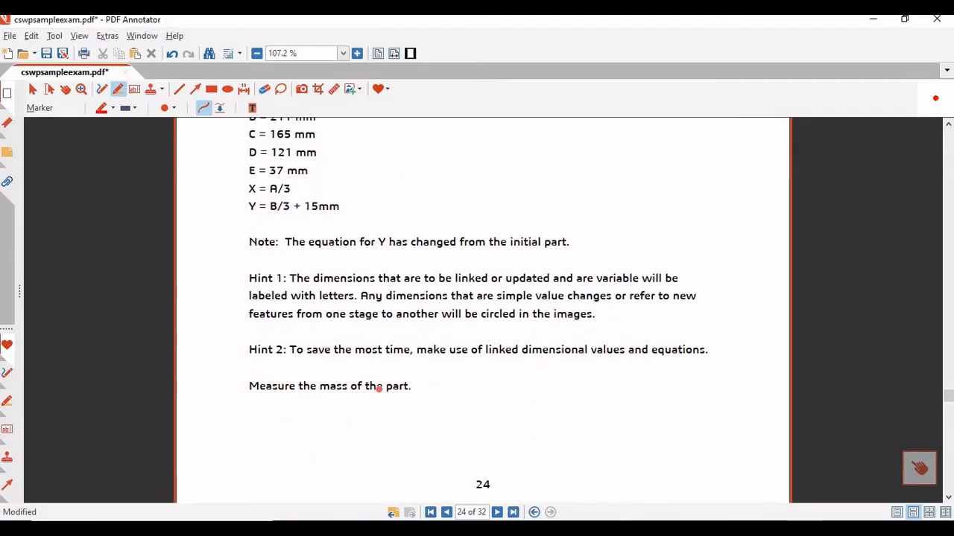
key("alt+Tab")
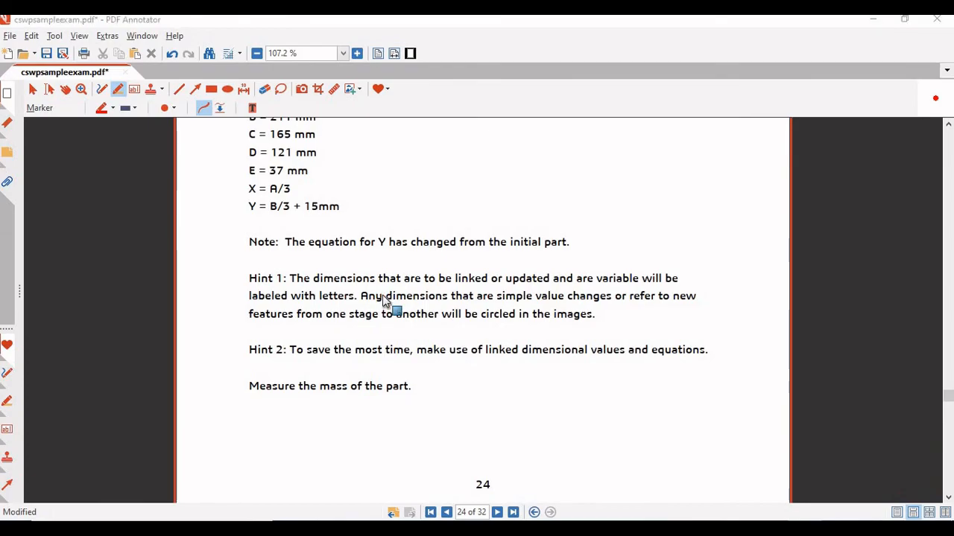
left_click(934, 171)
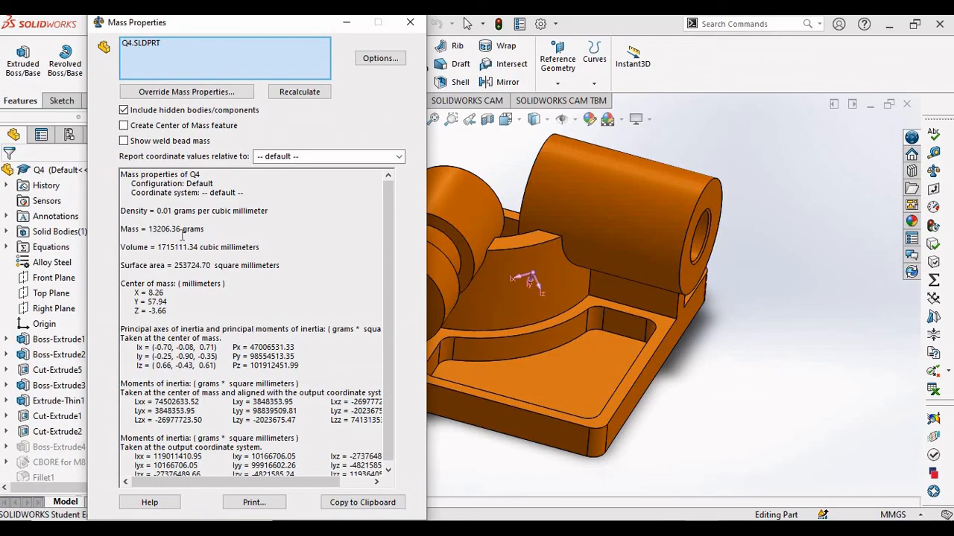
key("alt+Tab")
scroll(358, 241, "down", 5)
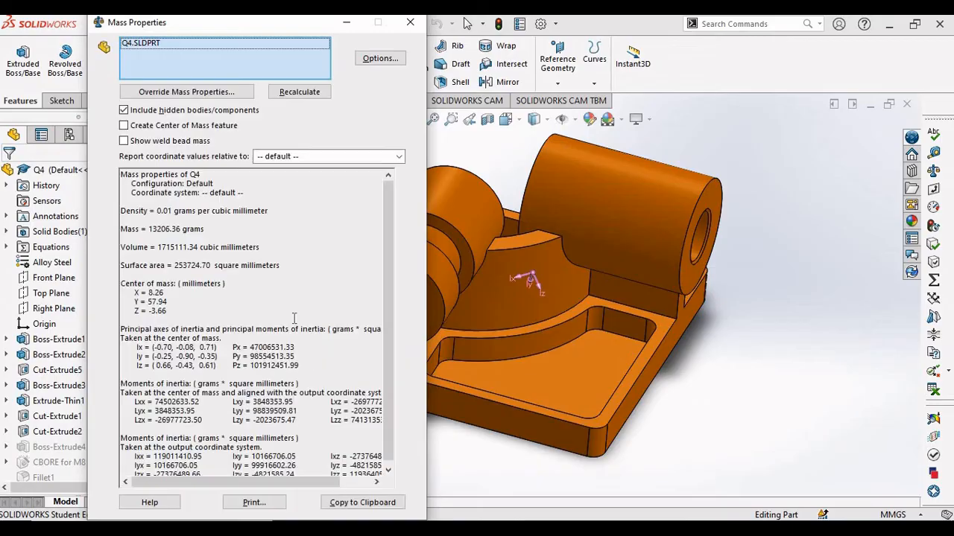
Set the mass property options to custom units with 1 decimal place
left_click(380, 58)
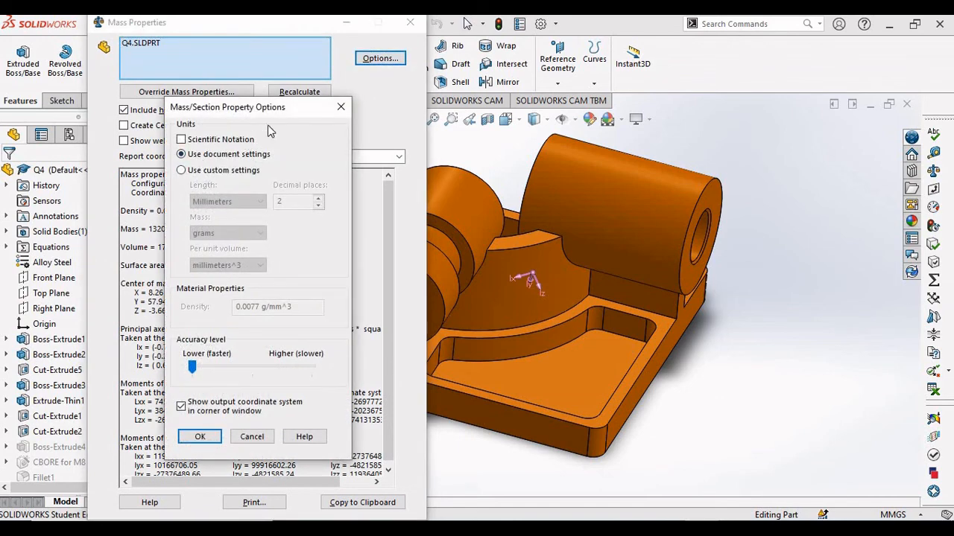
left_click(191, 170)
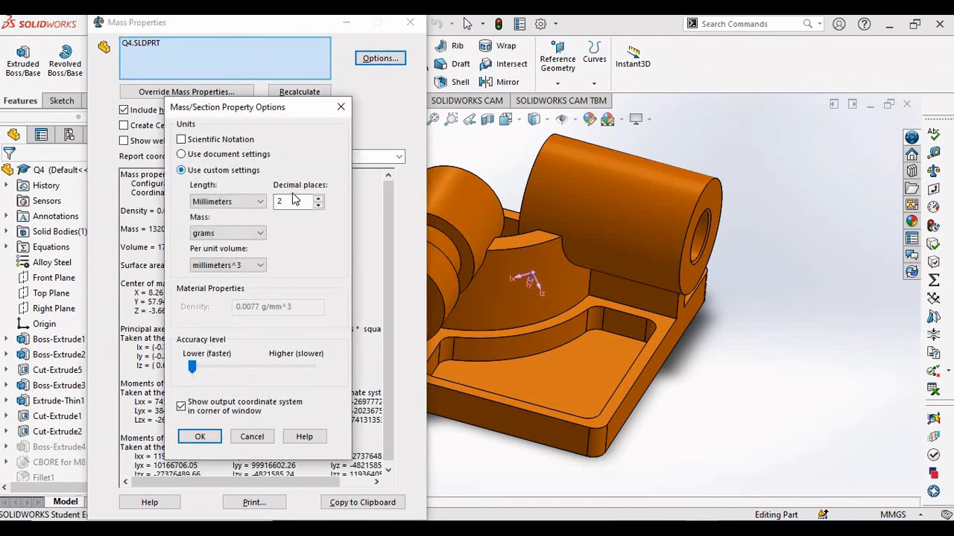
left_click(318, 197)
left_click(319, 206)
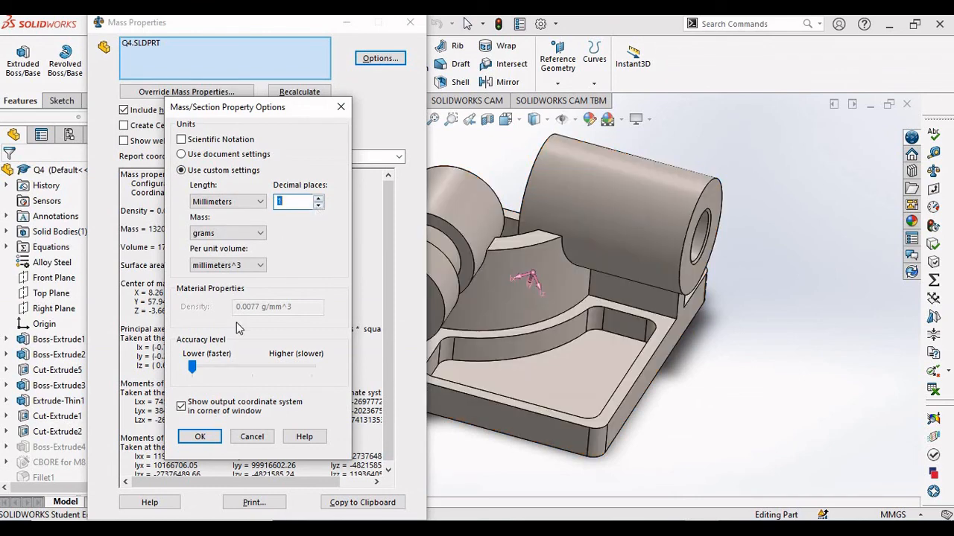
left_click(200, 436)
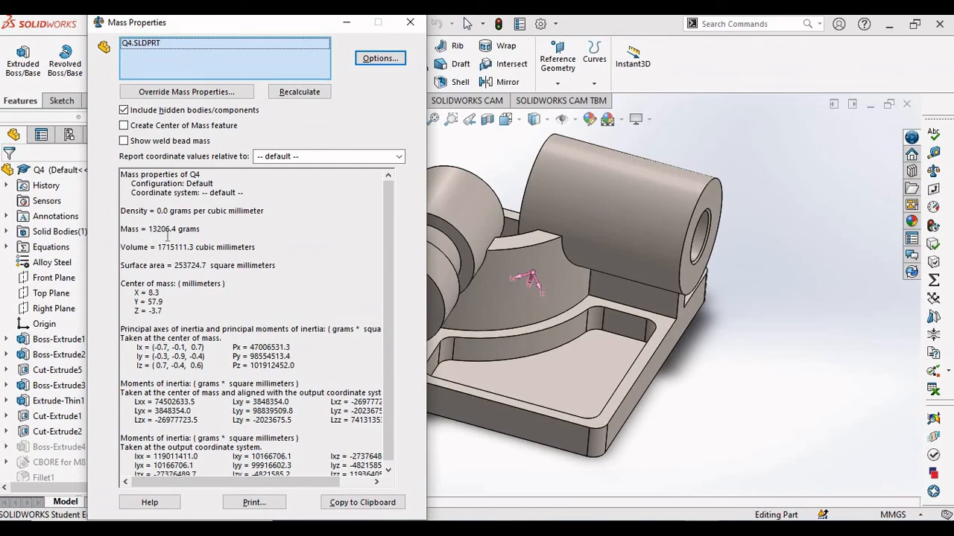
Mark option b) 13206.40 as the answer to the exam's mass question and close the mass properties of Q4
key("alt+Tab")
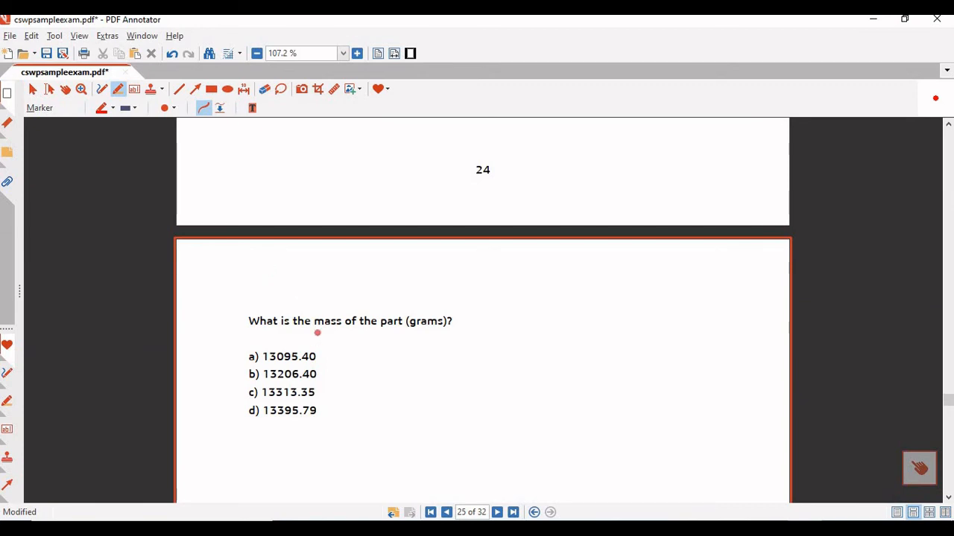
left_click_drag(319, 377, 357, 362)
key("alt+Tab")
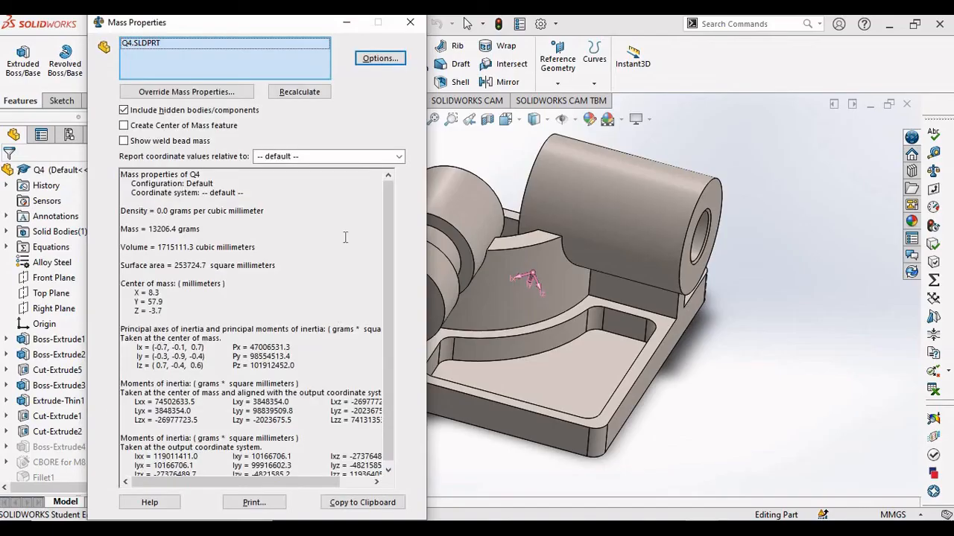
left_click(410, 23)
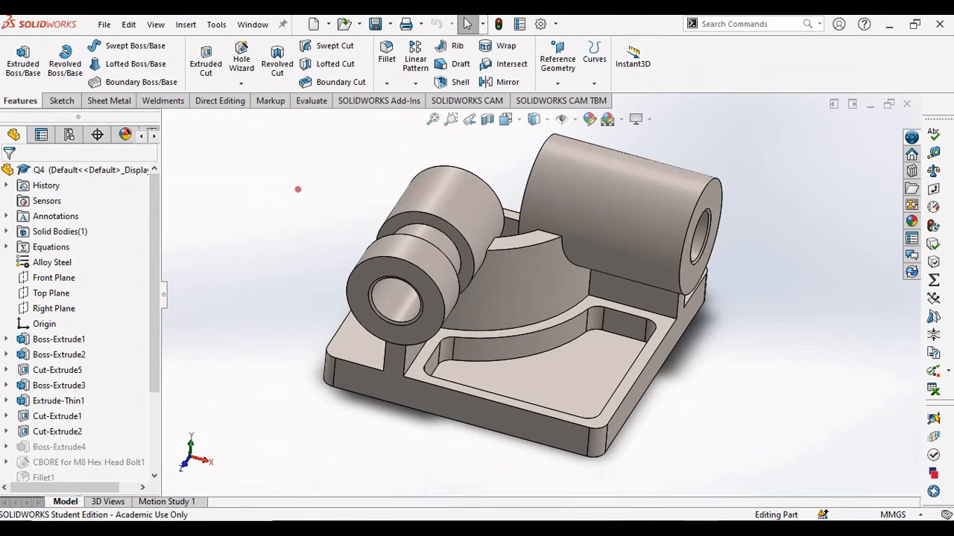
Go to question 5 in the exam PDF, underline "Update Parameters" in its heading, and read the parameters
key("alt+Tab")
scroll(298, 189, "down", 10)
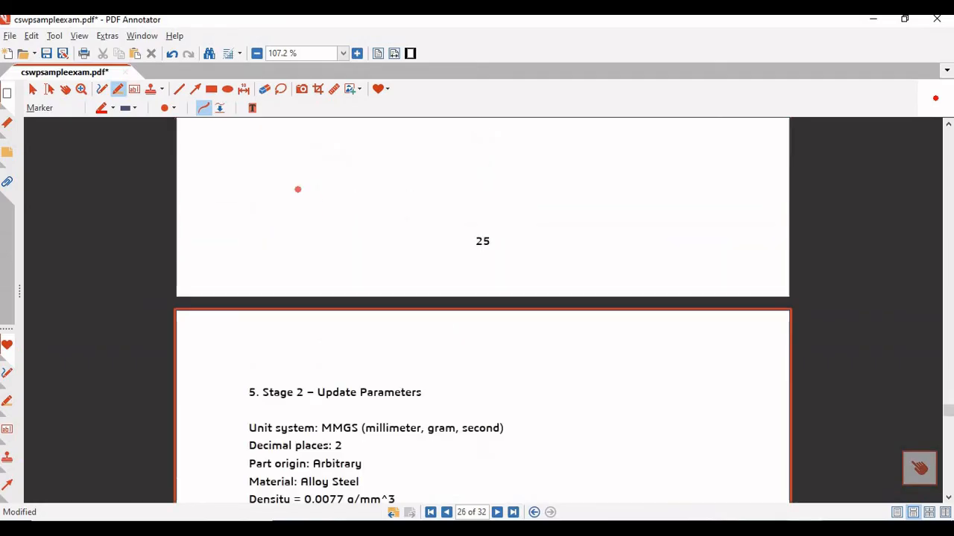
scroll(297, 189, "down", 3)
left_click_drag(316, 231, 417, 232)
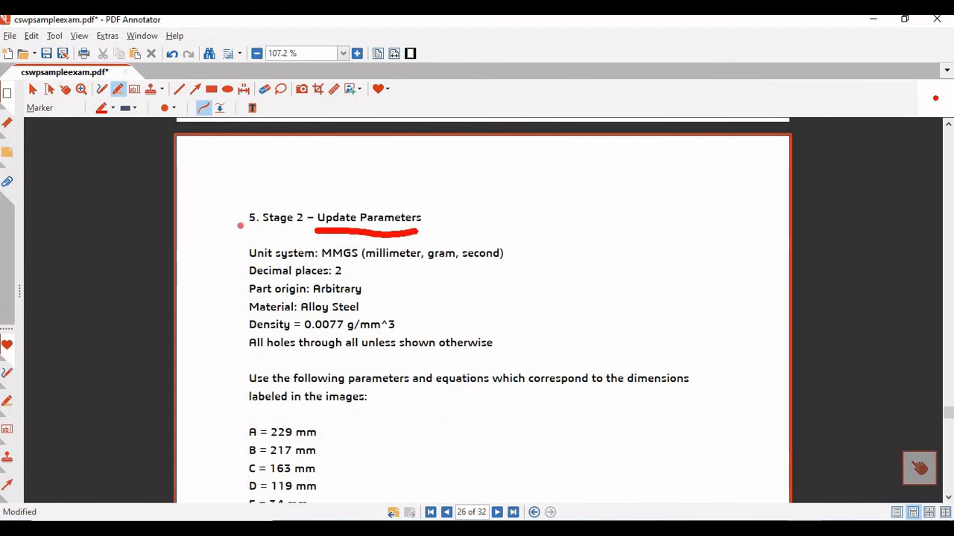
scroll(439, 239, "down", 3)
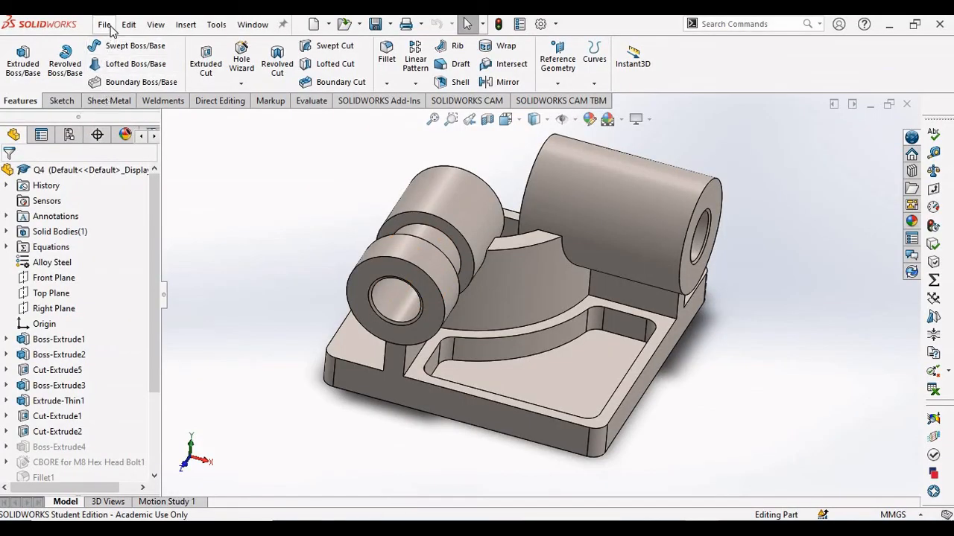
Save the part as a copy named Q5, open the copy, and close the original document
left_click(105, 24)
left_click(127, 194)
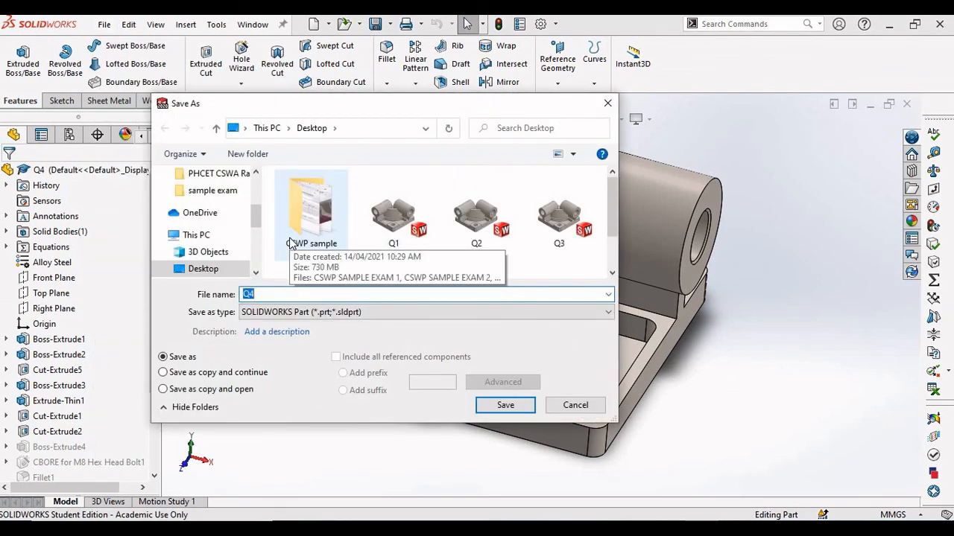
left_click(258, 294)
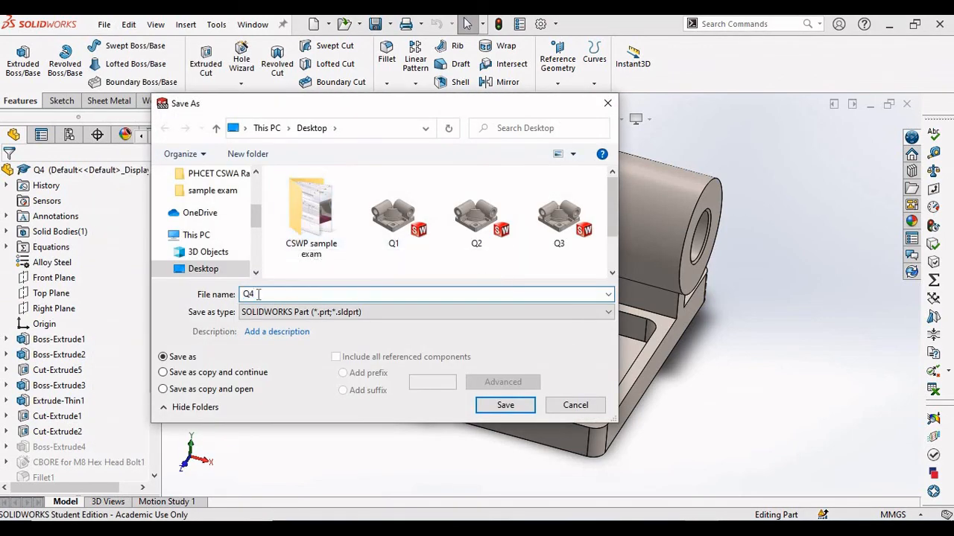
key("BackSpace")
type("5")
left_click(164, 390)
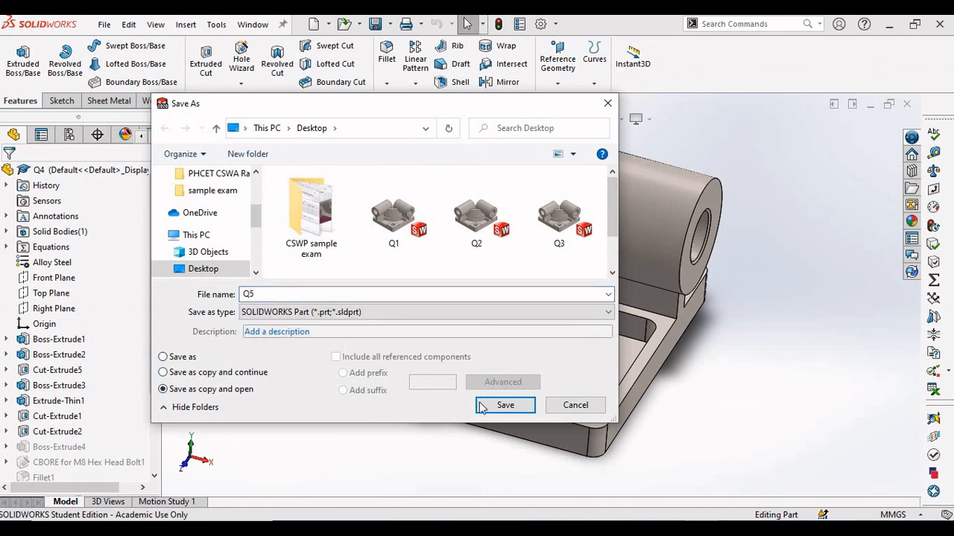
left_click(521, 414)
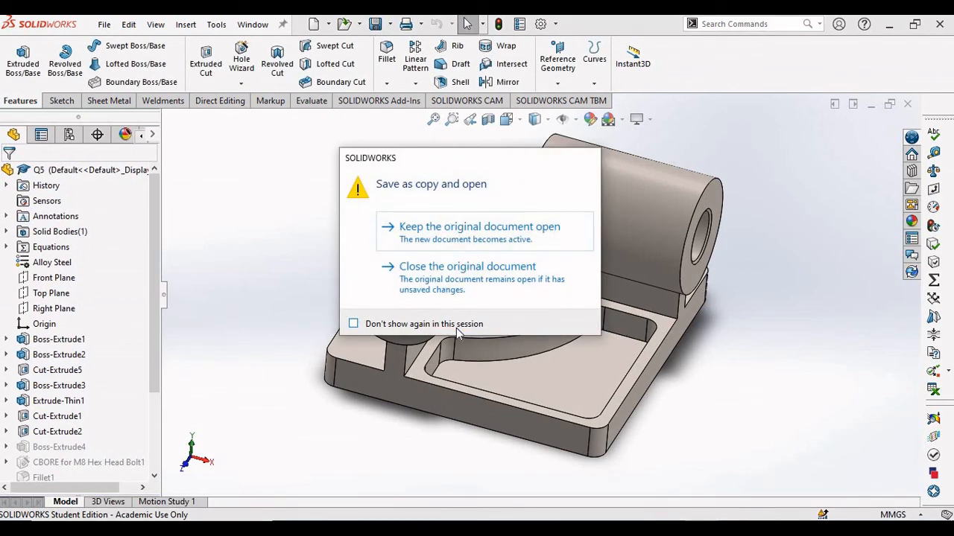
left_click(447, 281)
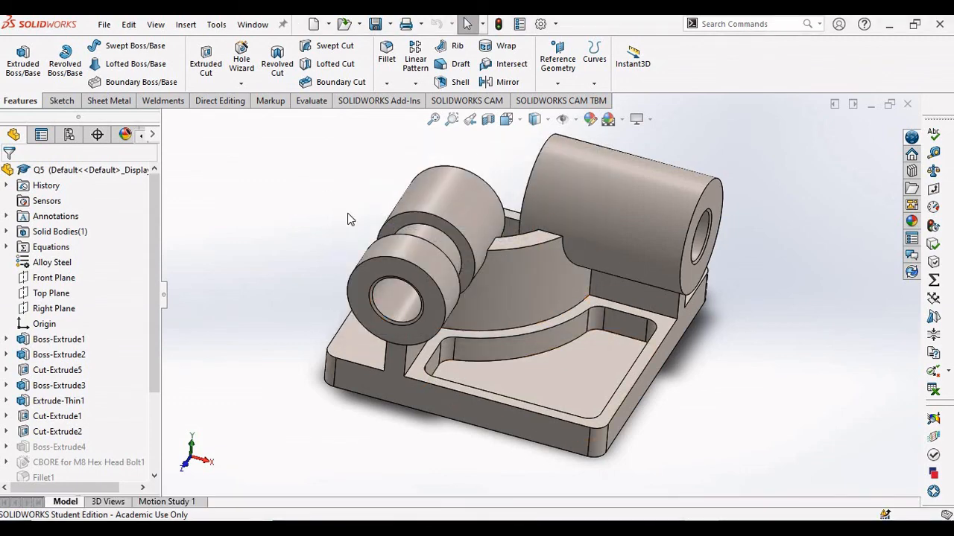
Check question 5's parameter list and set global variable A to 229 in the Q5 part
key("f")
key("alt+Tab")
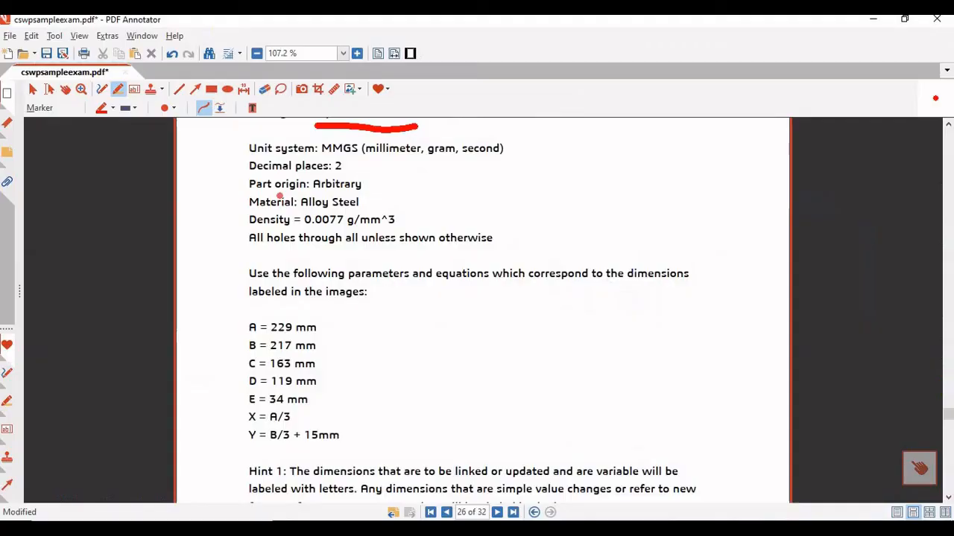
scroll(284, 279, "down", 1)
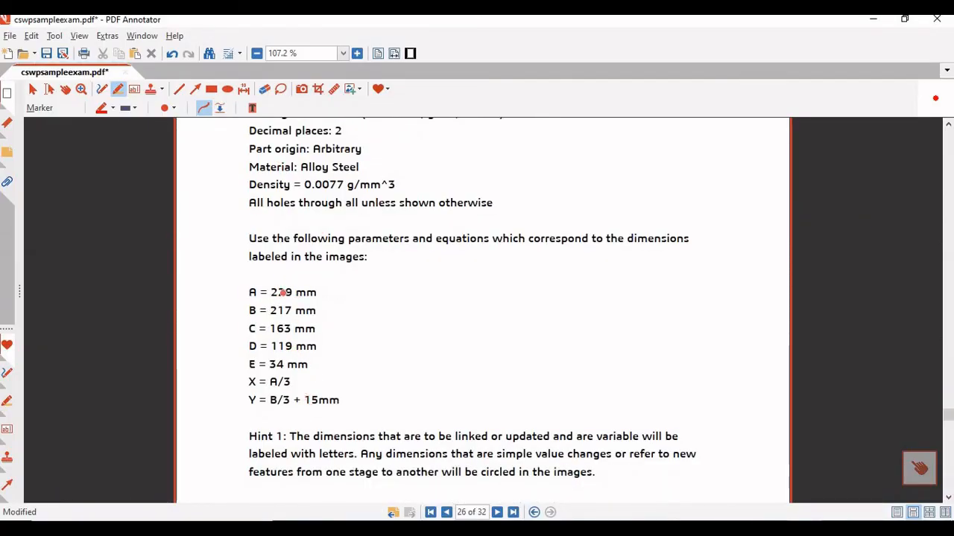
key("alt+Tab")
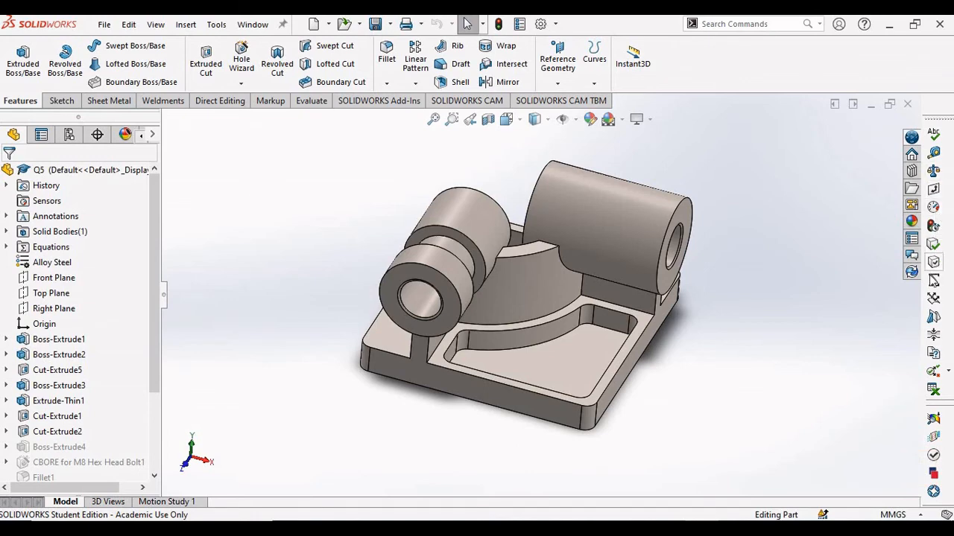
key("alt+Tab")
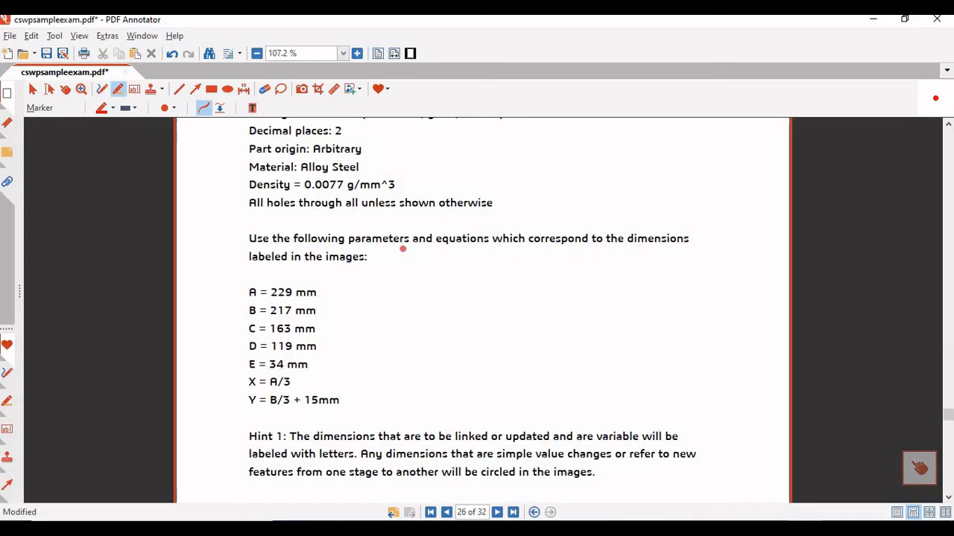
key("alt+Tab")
left_click(408, 247)
key("BackSpace")
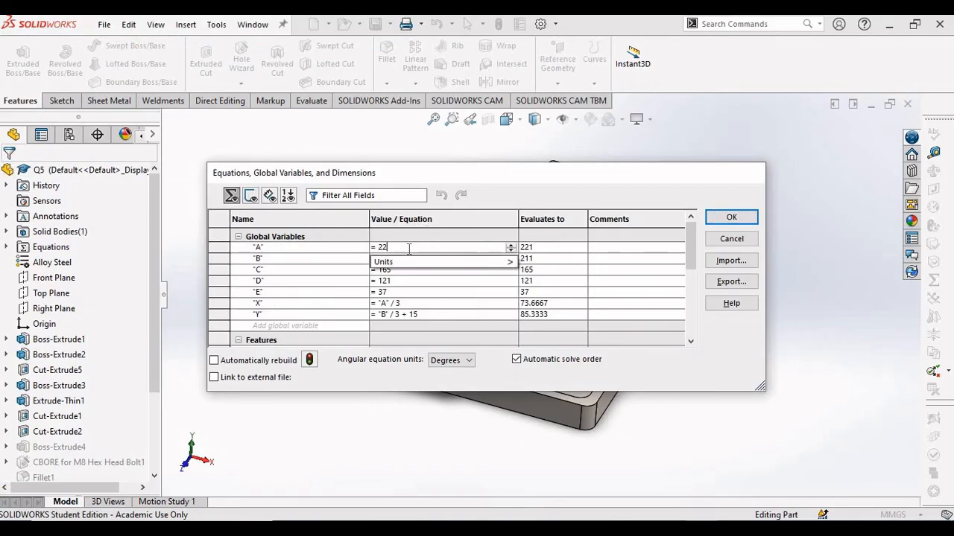
type("9")
key("Return")
Check the exam's parameter list and set global variable B to 217
key("alt+Tab")
key("alt+Tab")
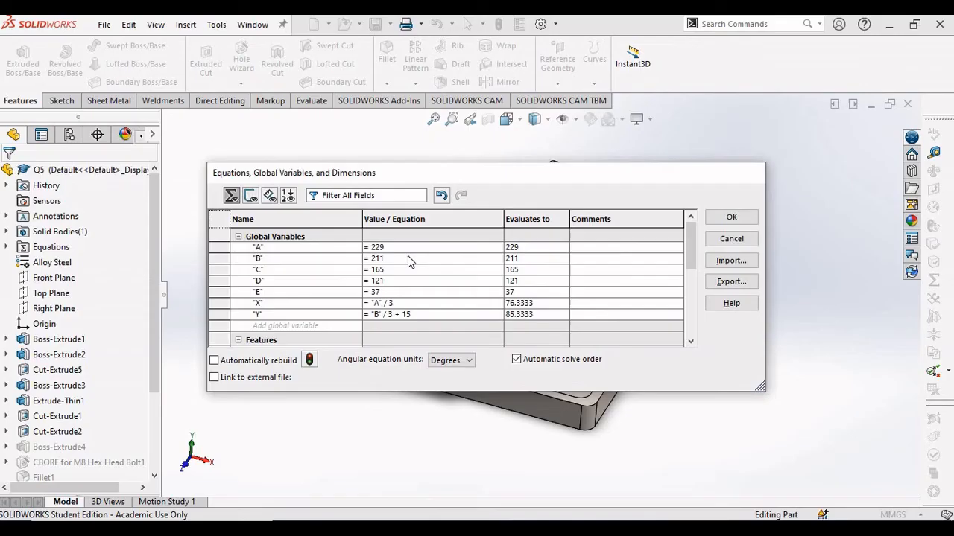
left_click(407, 259)
key("BackSpace")
type("7")
key("Return")
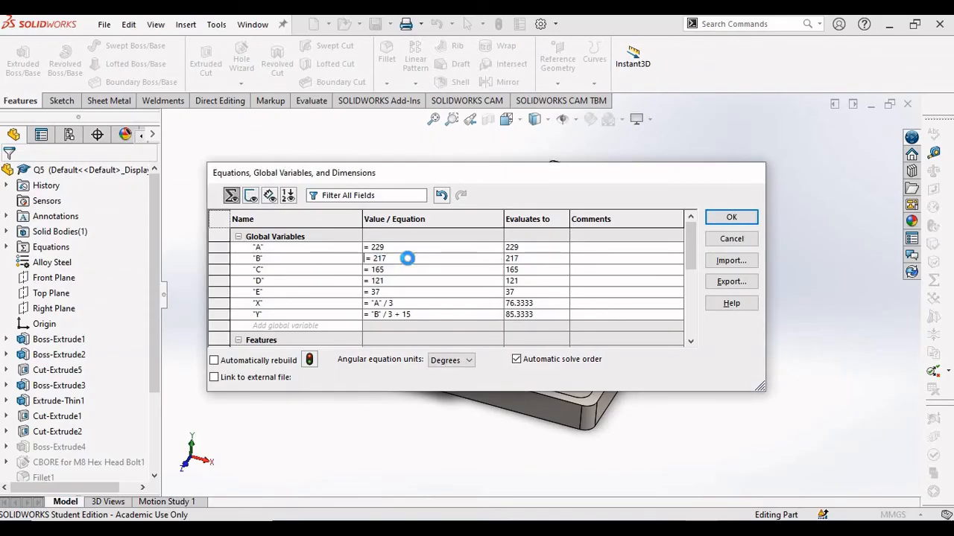
Check the exam's parameter list and set global variable C to 163
key("alt+Tab")
key("alt+Tab")
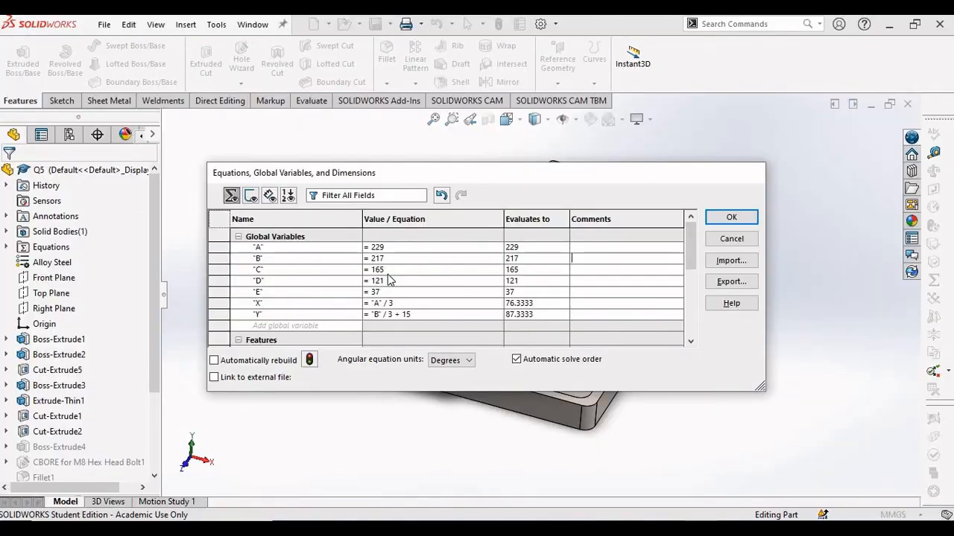
key("BackSpace")
type("3")
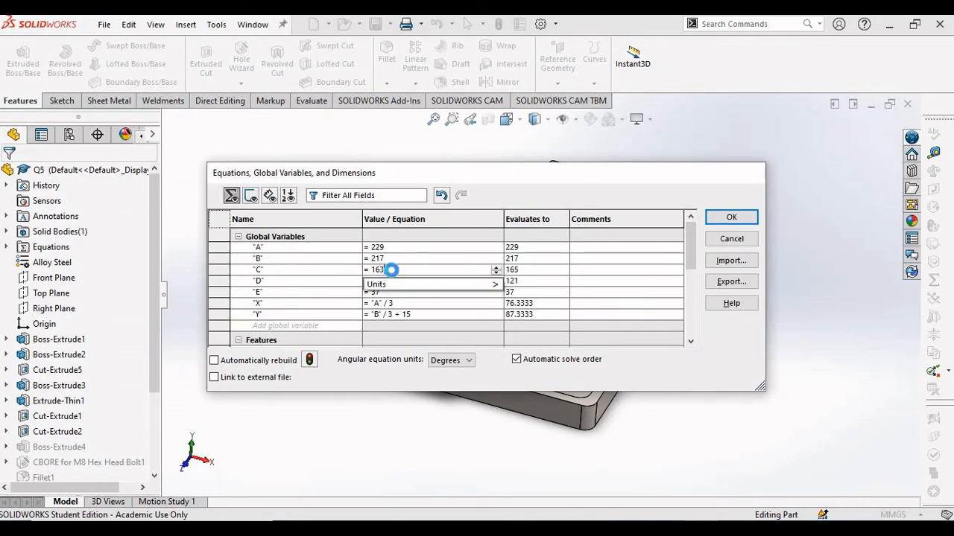
key("Return")
Check the exam's parameter list and set global variable D to 119
key("alt+Tab")
key("alt+Tab")
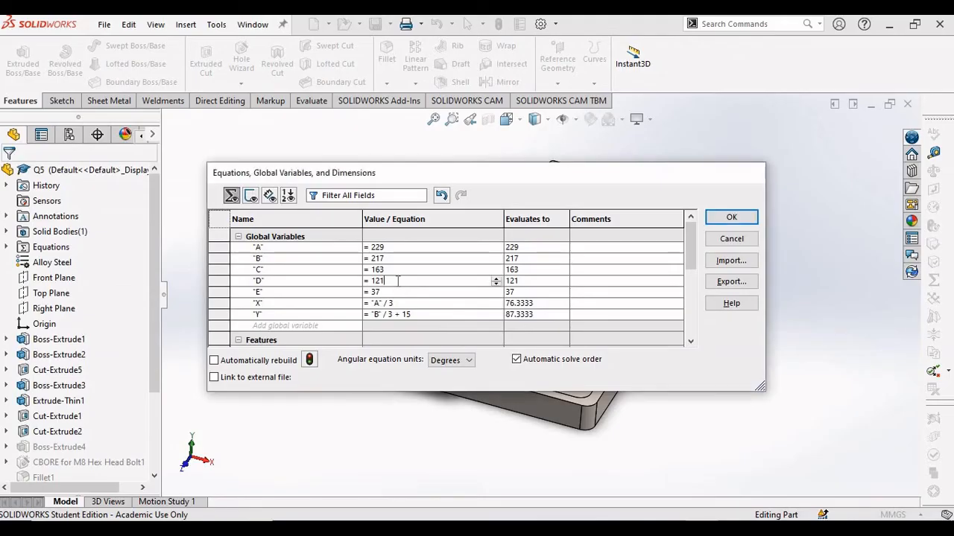
key("BackSpace")
key("BackSpace")
type("19")
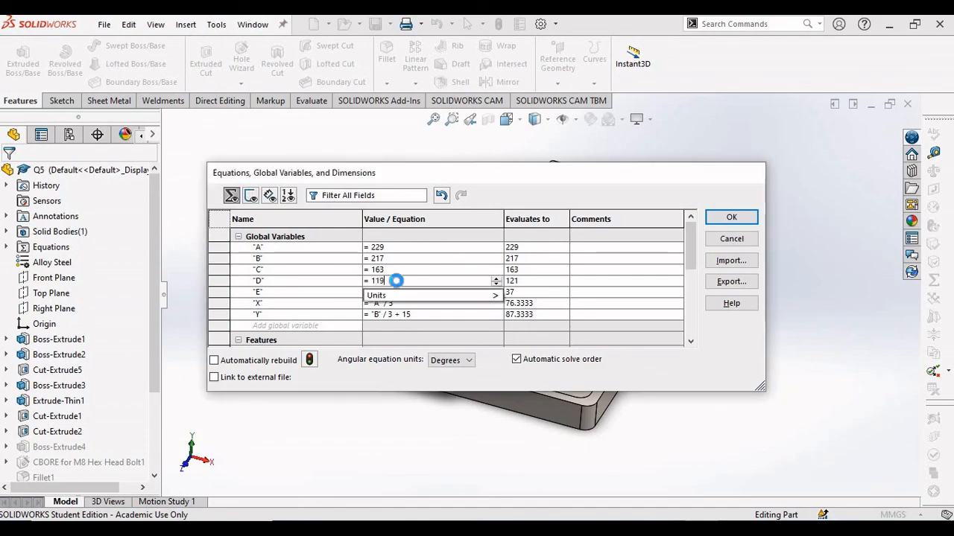
key("Return")
Check the exam's parameter list and set global variable E to 34
key("alt+Tab")
key("alt+Tab")
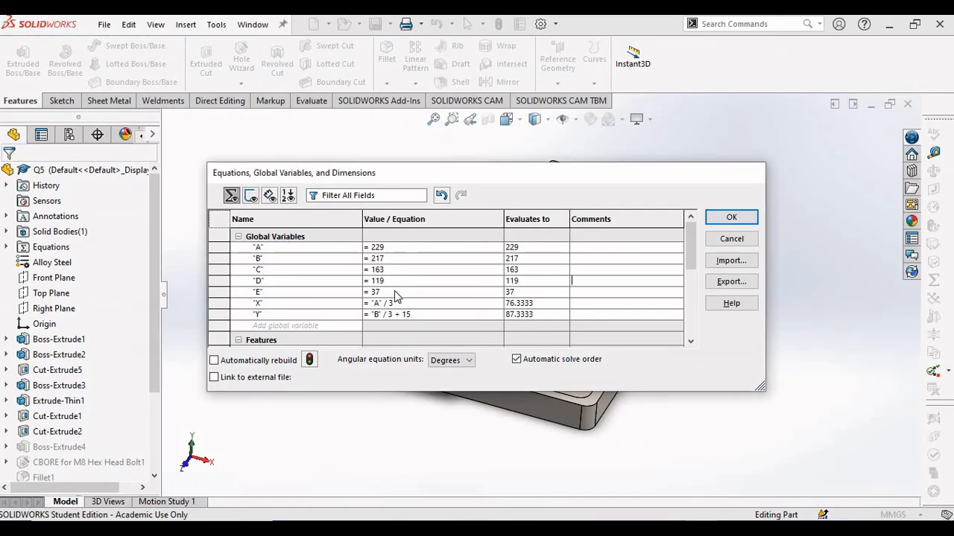
left_click(394, 291)
key("BackSpace")
type("4")
key("Return")
Compare the X and Y equations with the exam's list and apply the updated global variables to the part
key("alt+Tab")
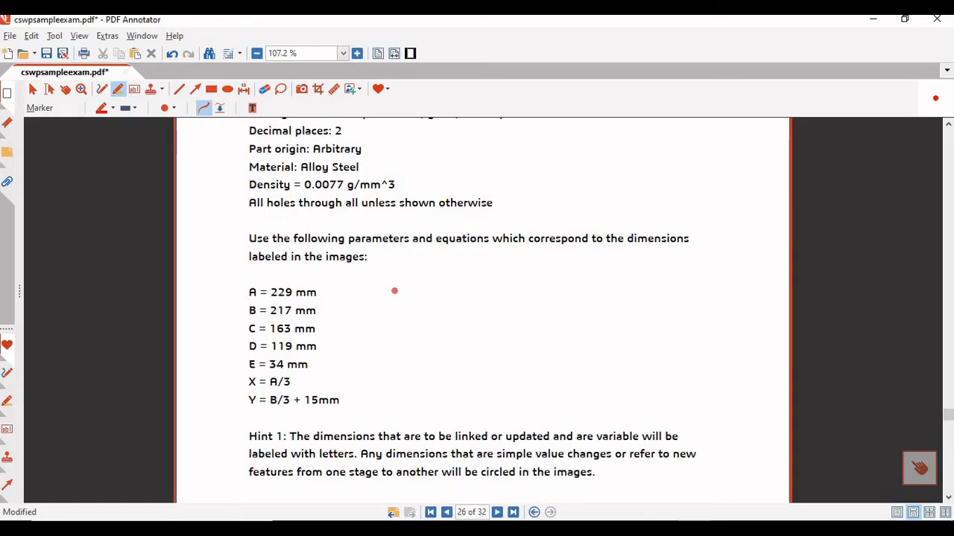
key("alt+Tab")
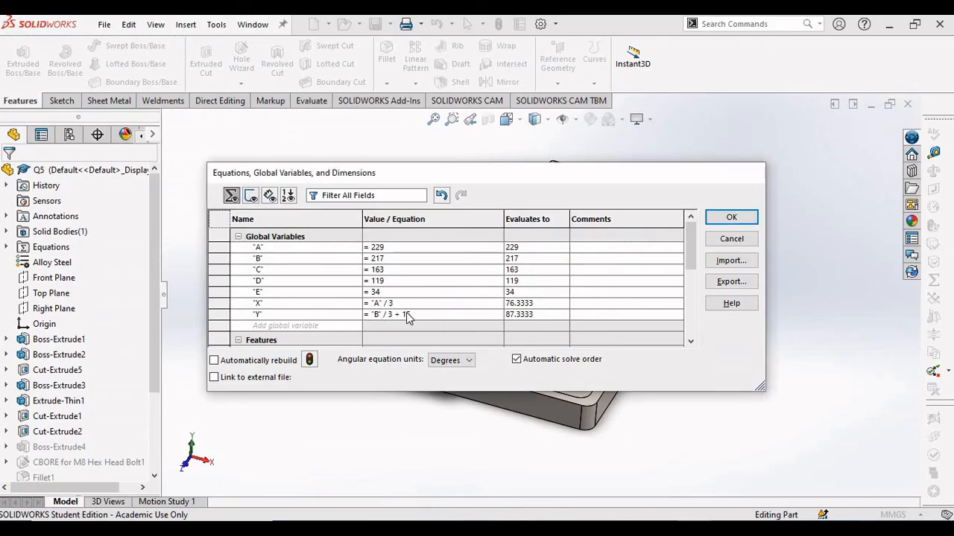
key("alt+Tab")
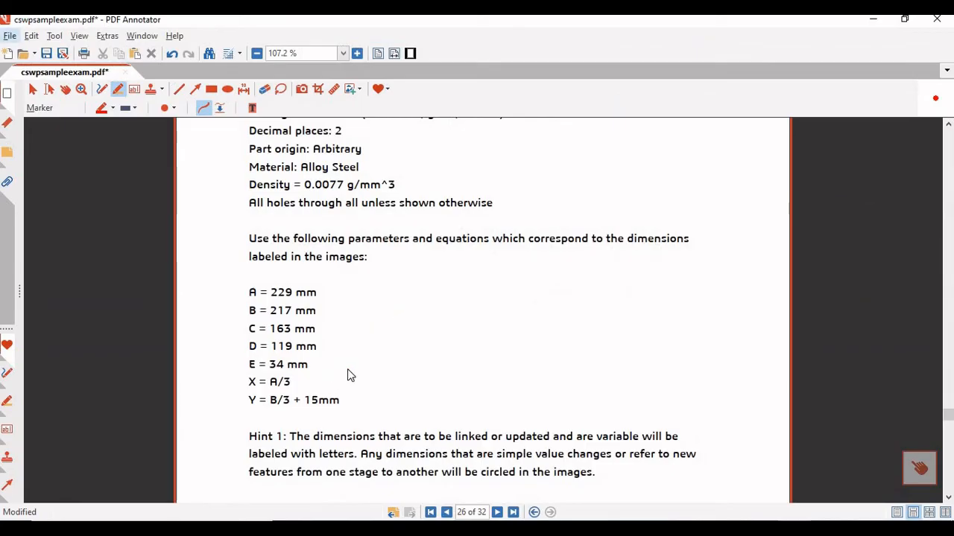
key("alt+Tab")
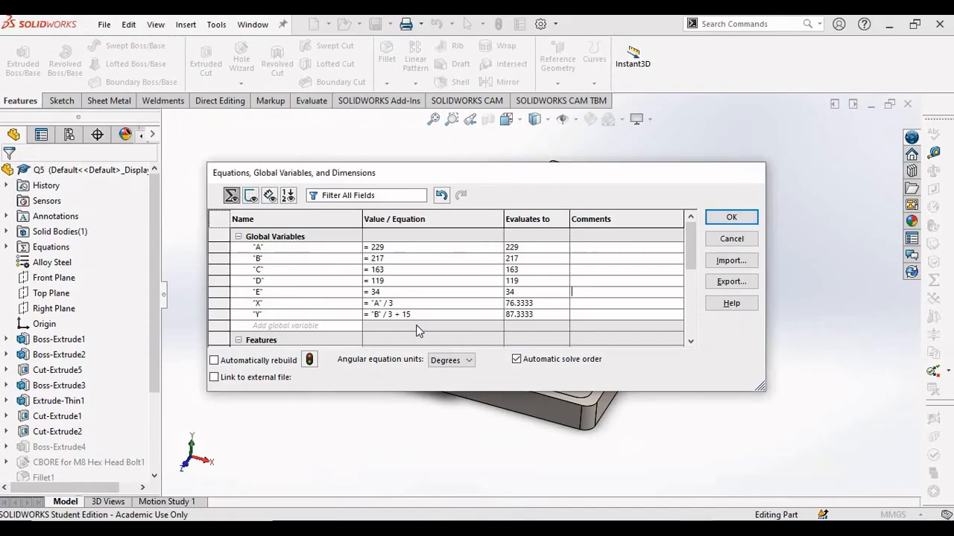
left_click(732, 221)
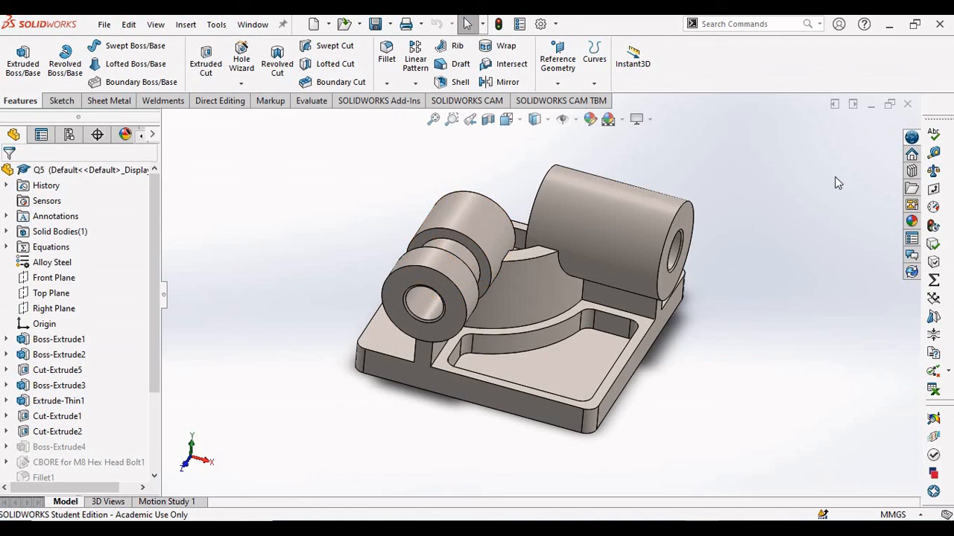
Evaluate the Q5 part's mass properties and go to the mass question at the end of the exam
left_click(933, 170)
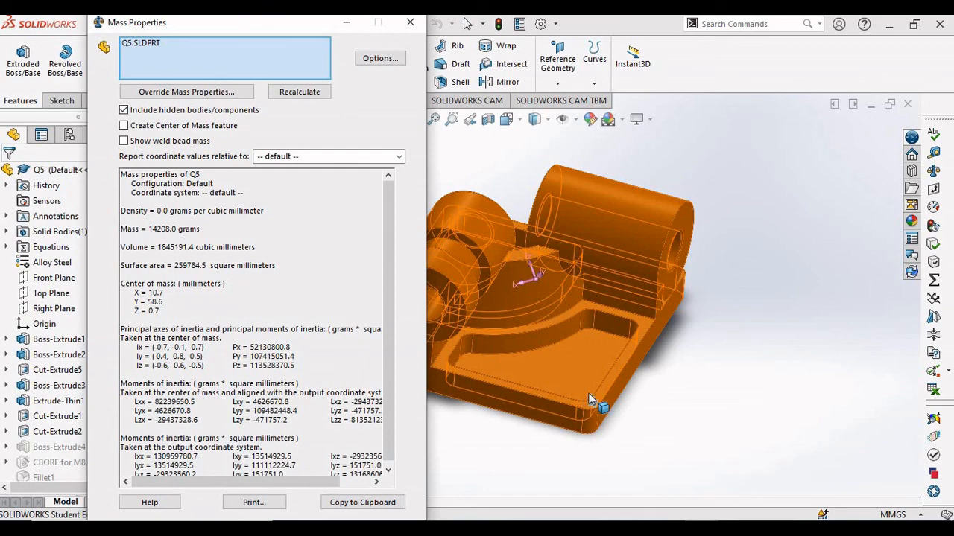
key("alt+Tab")
scroll(493, 340, "down", 2)
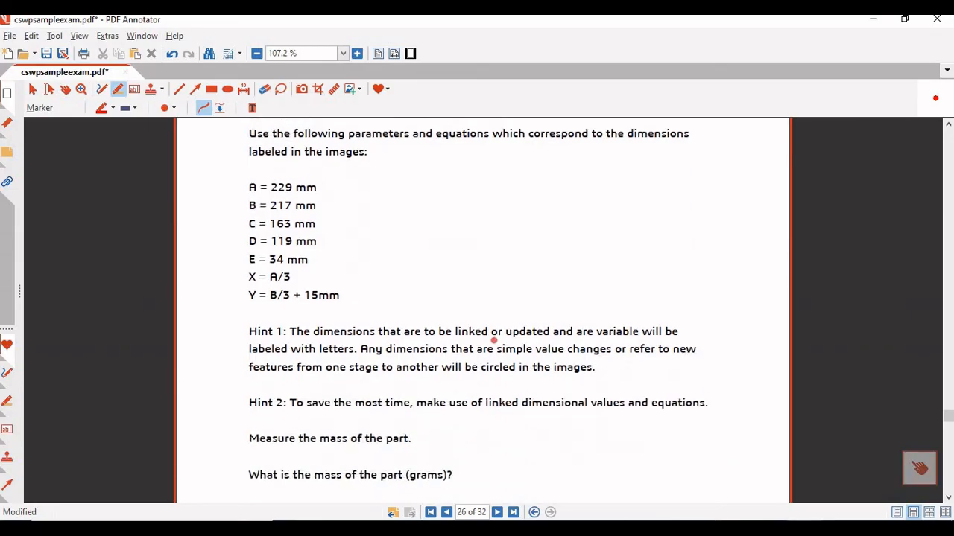
scroll(493, 340, "down", 4)
scroll(368, 398, "down", 1)
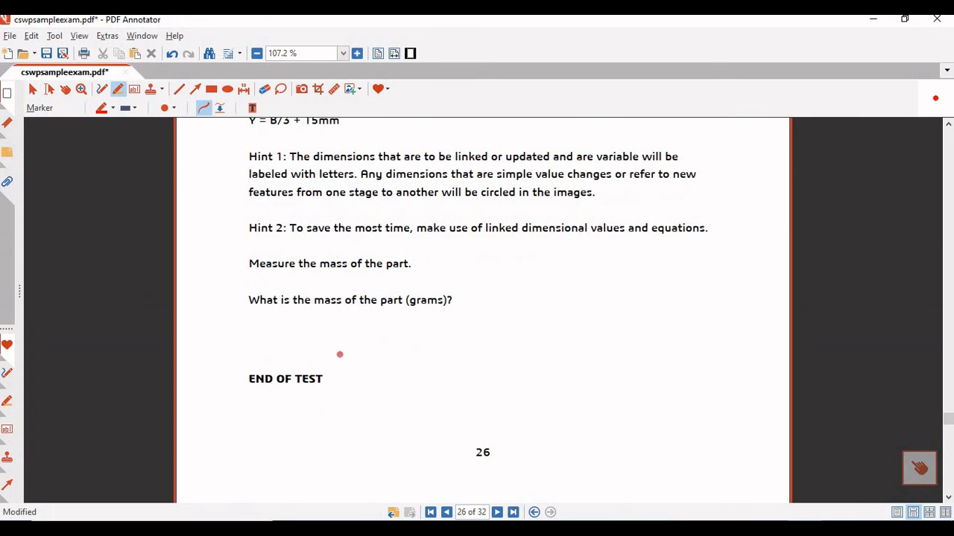
Handwrite 14208 beside the exam's final mass question, checking the figure against the part's mass properties
mouse_move(484, 303)
left_mouse_down()
mouse_move(484, 288)
mouse_move(512, 294)
mouse_move(511, 307)
left_mouse_up()
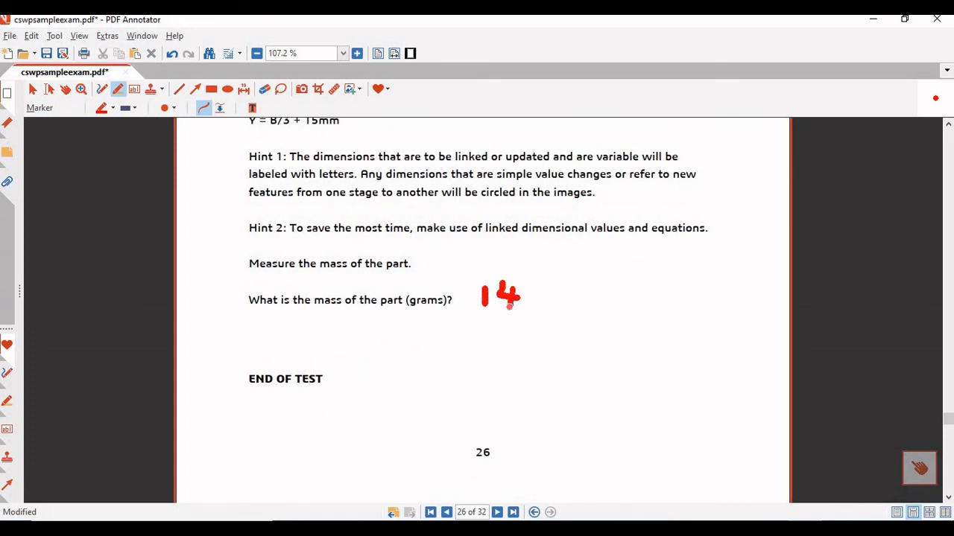
key("alt+Tab")
key("alt+Tab")
mouse_move(532, 283)
left_mouse_down()
mouse_move(536, 300)
mouse_move(589, 283)
mouse_move(611, 303)
mouse_move(590, 307)
mouse_move(605, 277)
left_mouse_up()
scroll(436, 326, "down", 5)
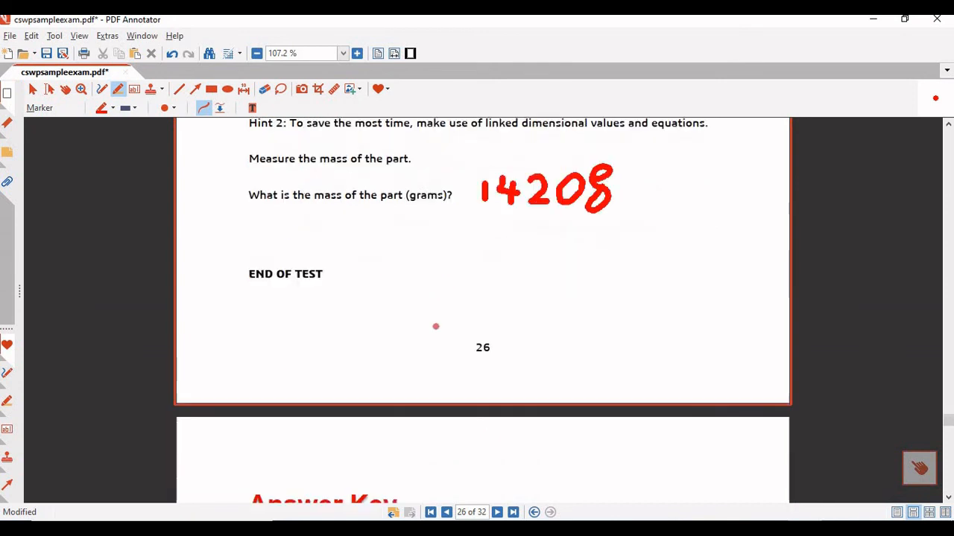